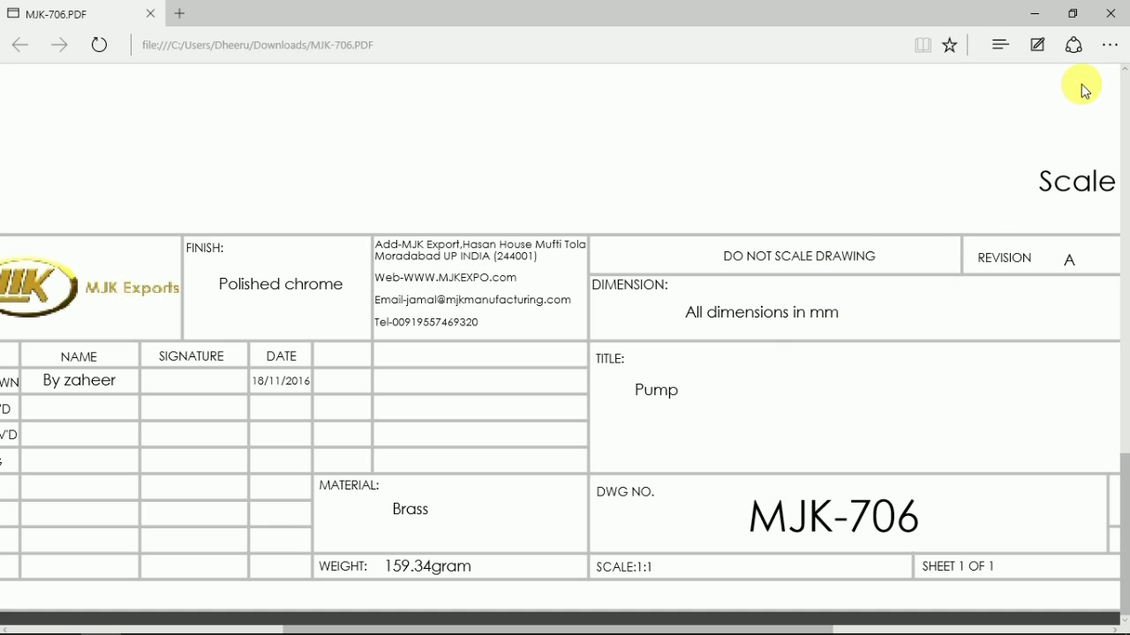
Switch from the PDF drawing to SOLIDWORKS and assign Brass as the material of the empty part
scroll(921, 277, up, 10)
scroll(921, 277, up, 3)
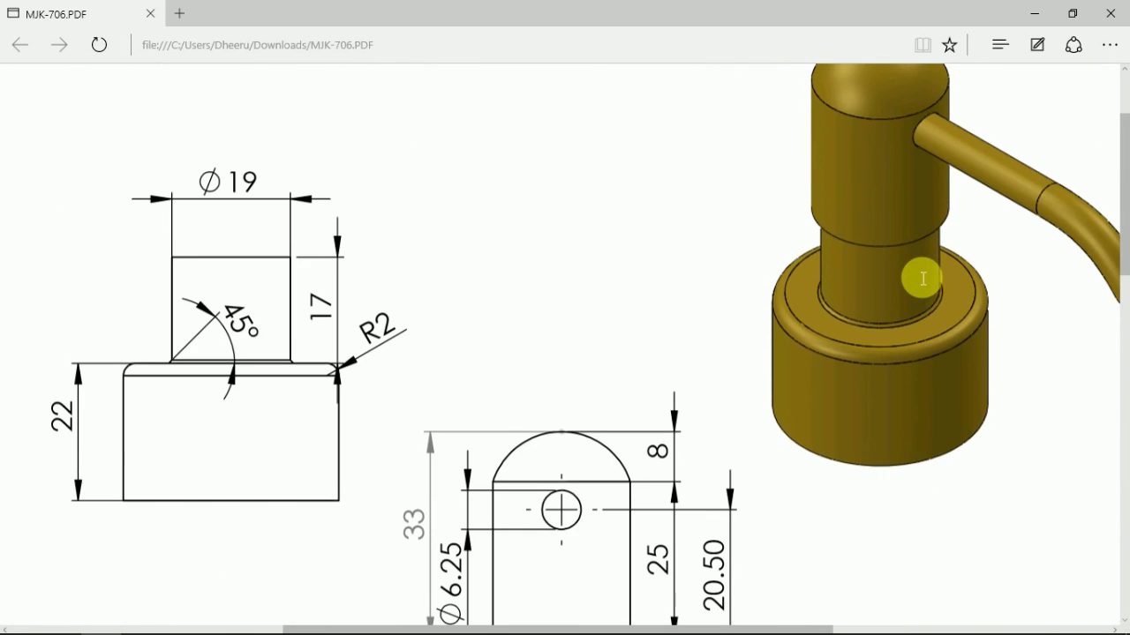
scroll(268, 474, down, 1)
mouse_move(227, 628)
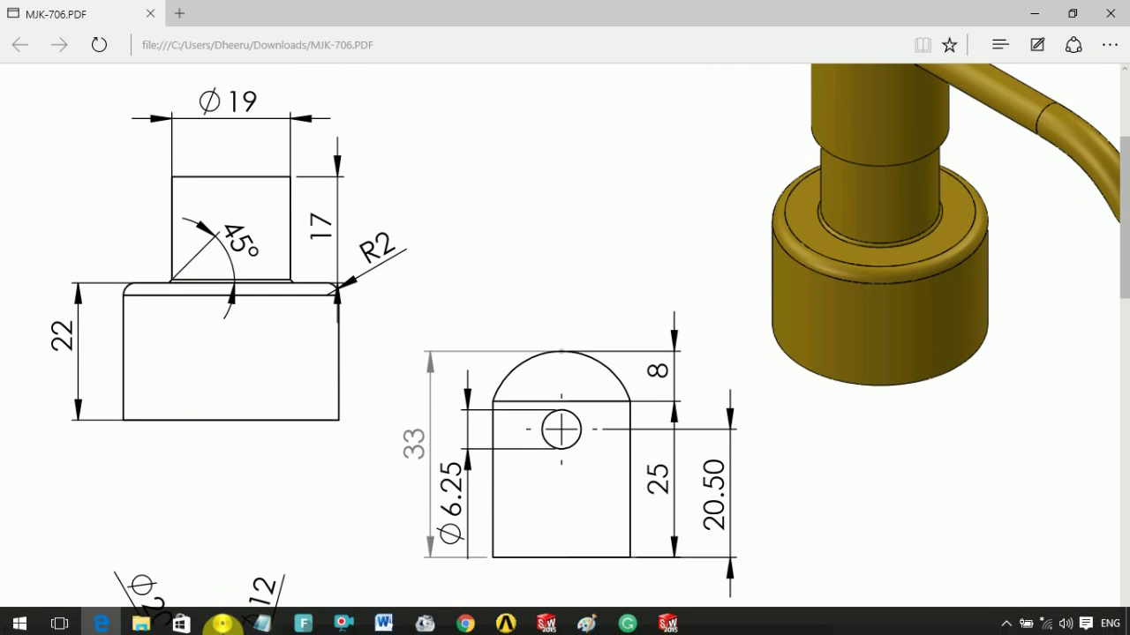
click(668, 618)
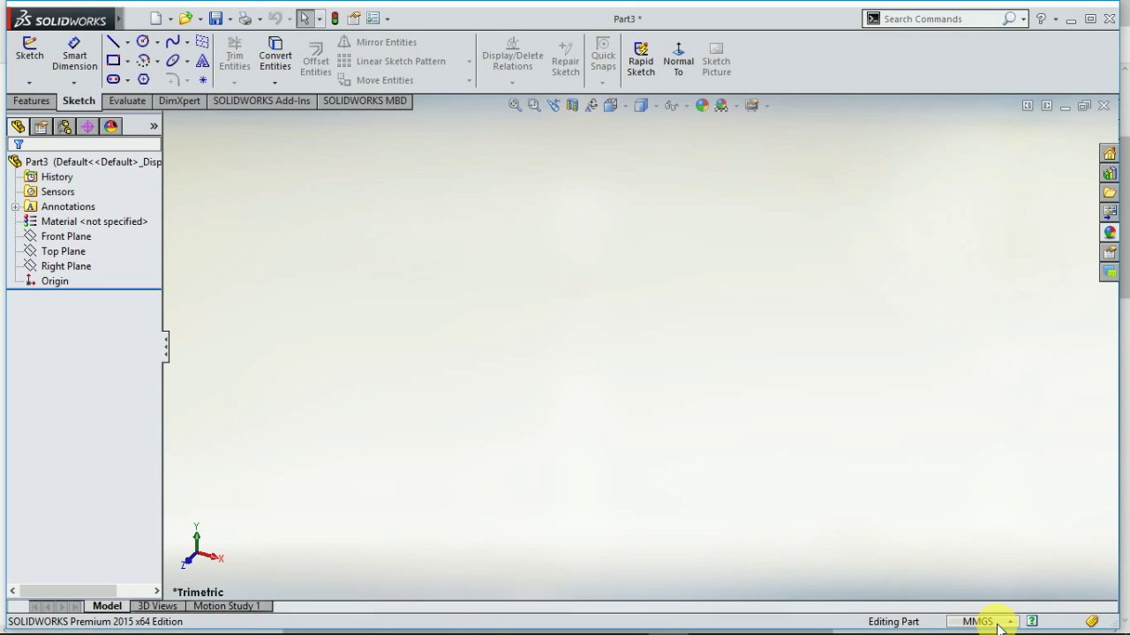
right_click(100, 225)
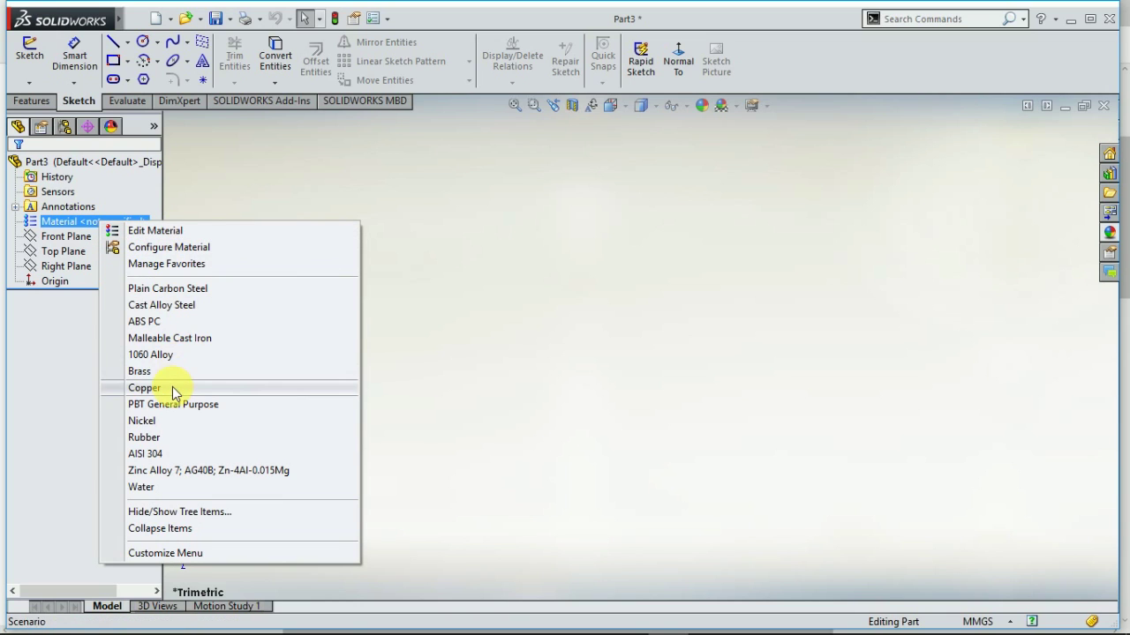
click(144, 370)
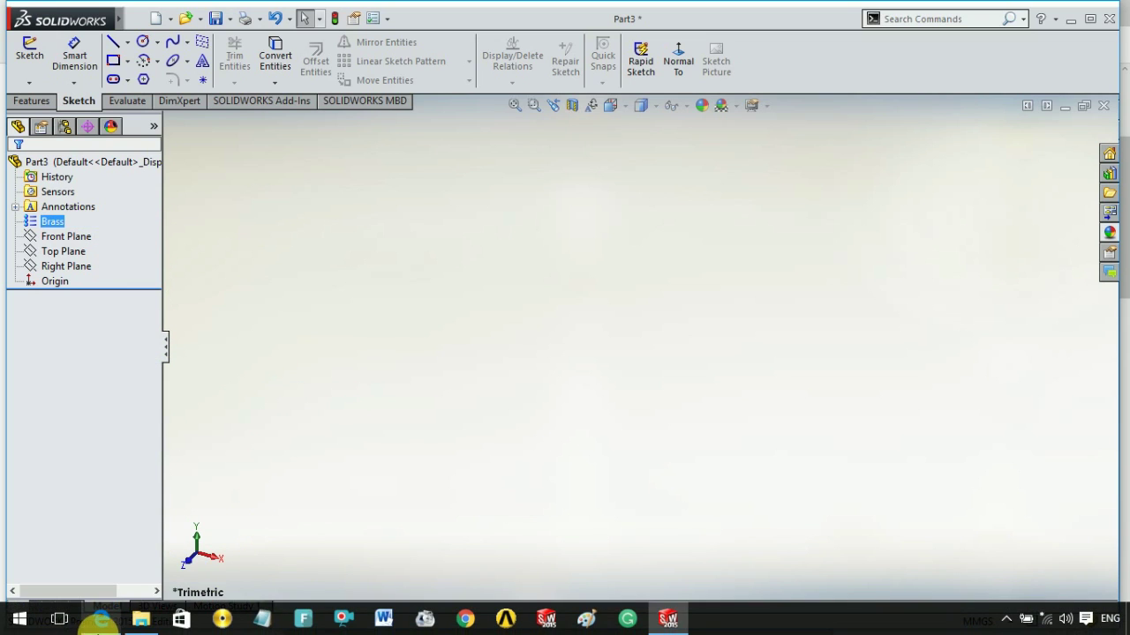
Switch back to the MJK-706 PDF drawing and examine the material entry in its title block and the diameters in the circular views
click(99, 620)
scroll(795, 468, down, 15)
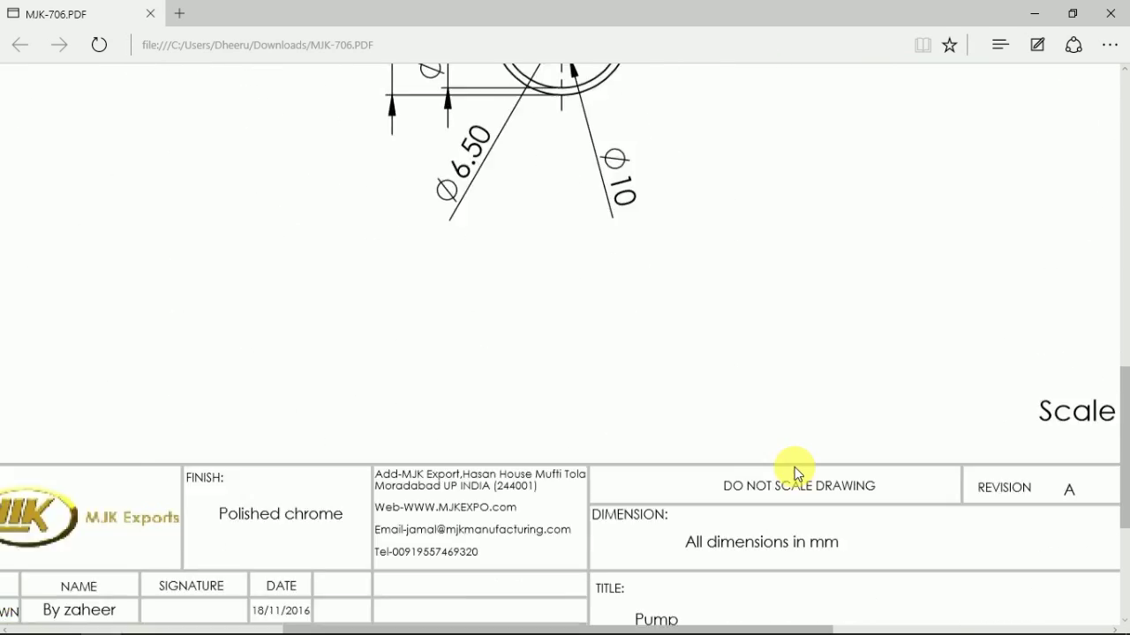
scroll(794, 467, down, 3)
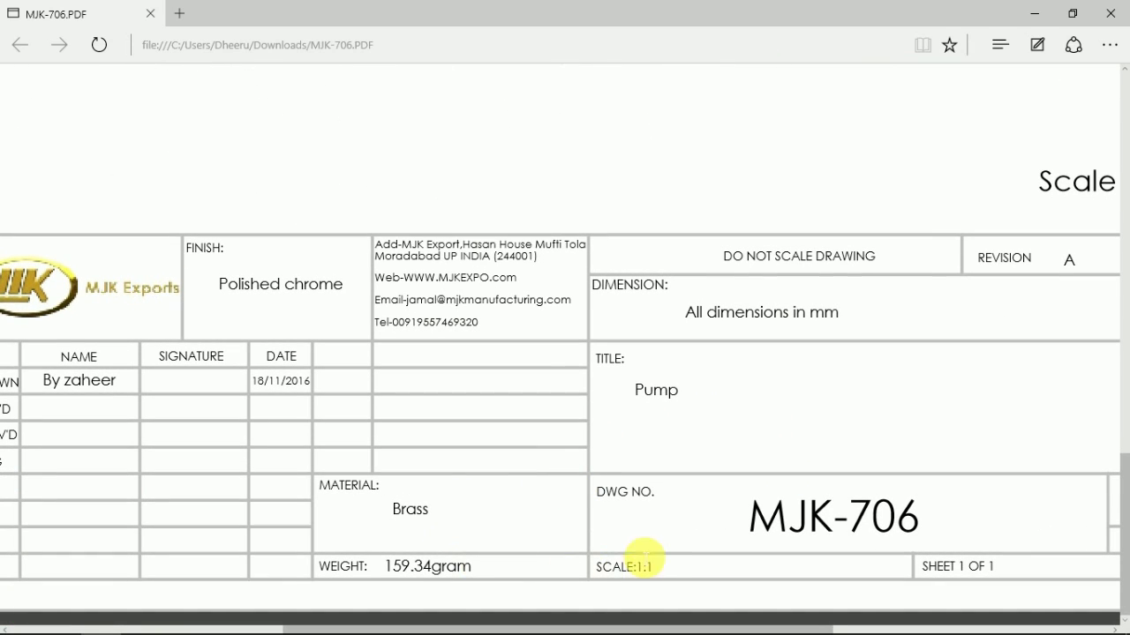
key(ctrl+a)
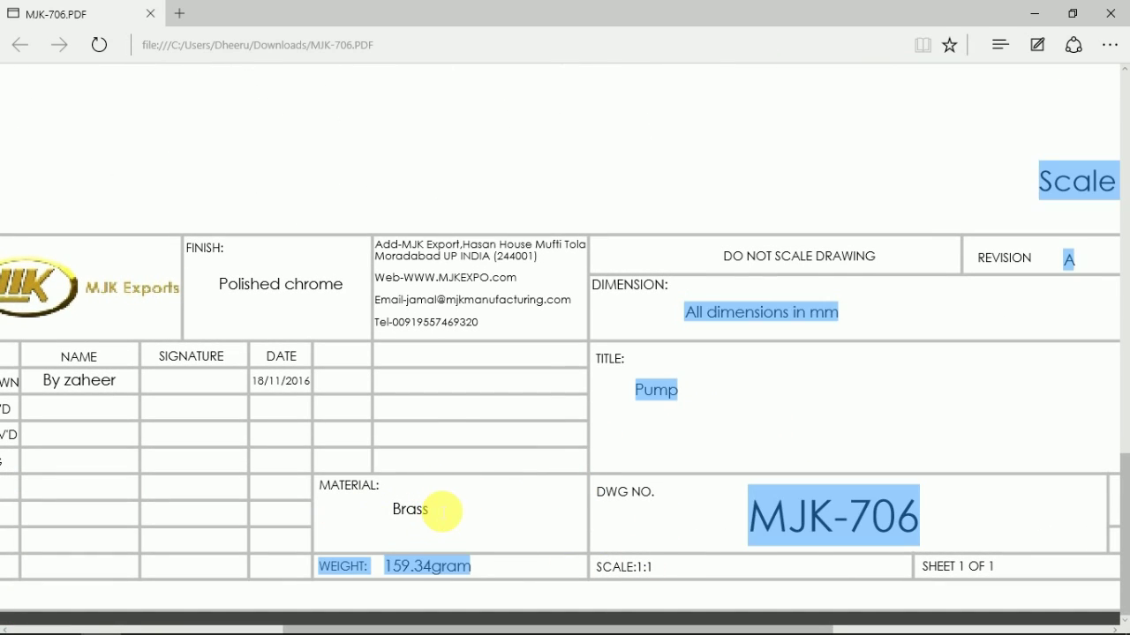
click(440, 511)
double_click(404, 511)
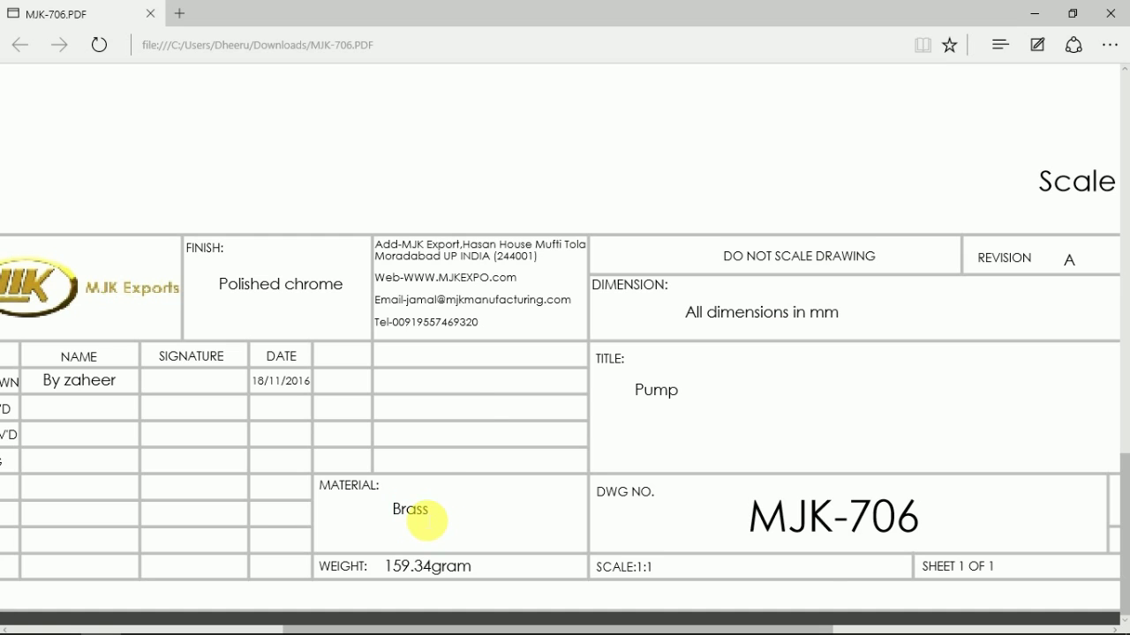
scroll(479, 398, up, 6)
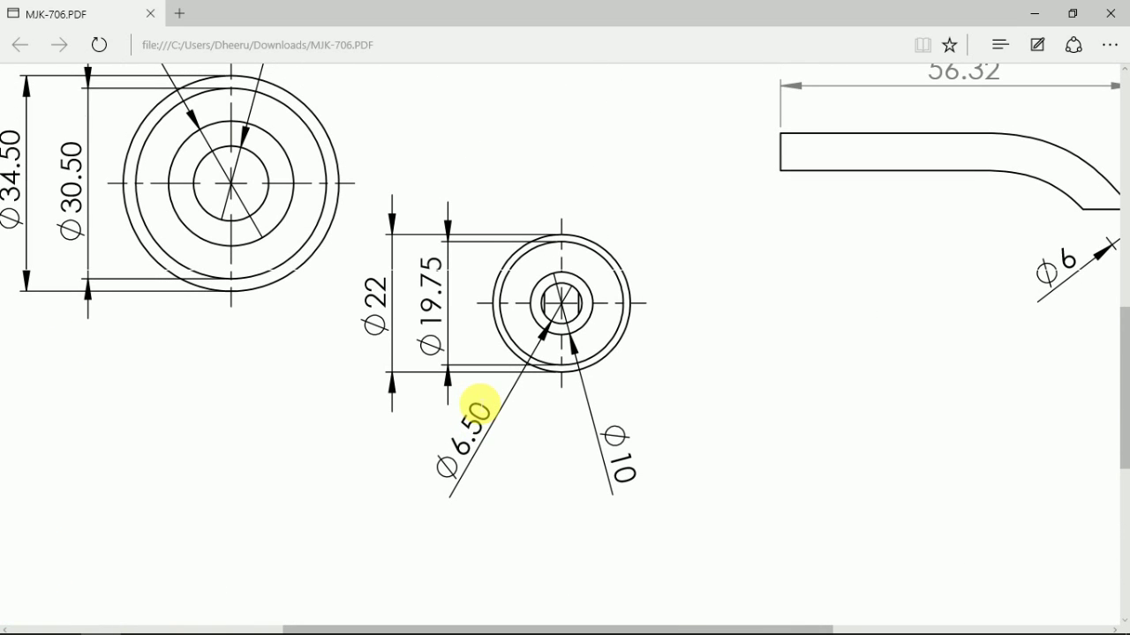
scroll(500, 495, down, 2)
mouse_move(865, 625)
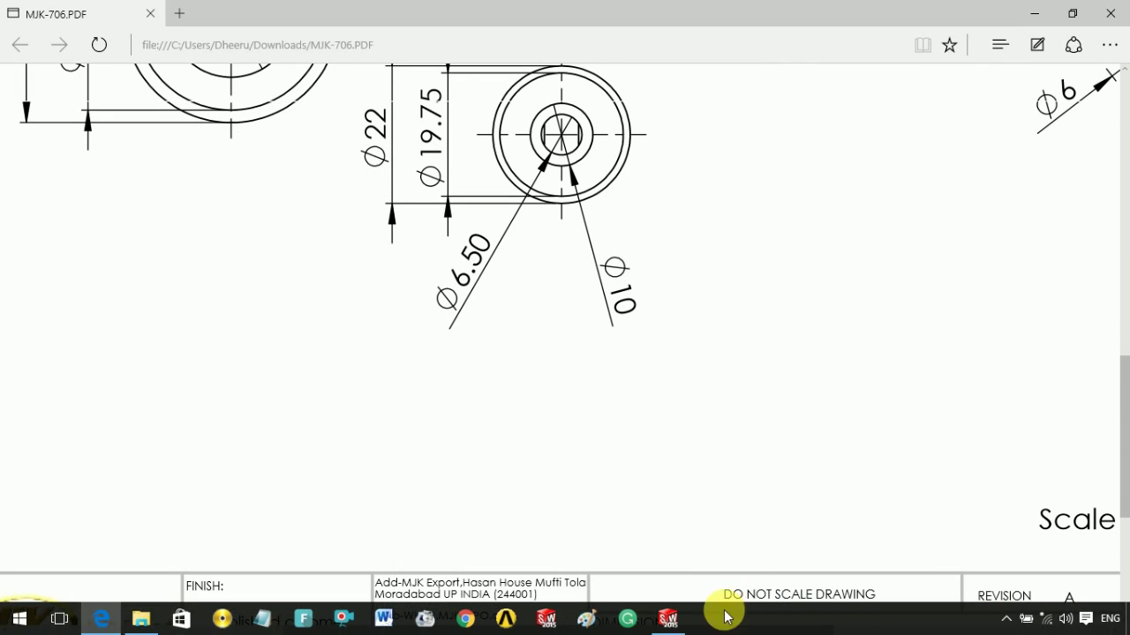
Switch to SOLIDWORKS and sketch a circle about 90 mm in diameter on the Front Plane, centred at the origin
click(668, 618)
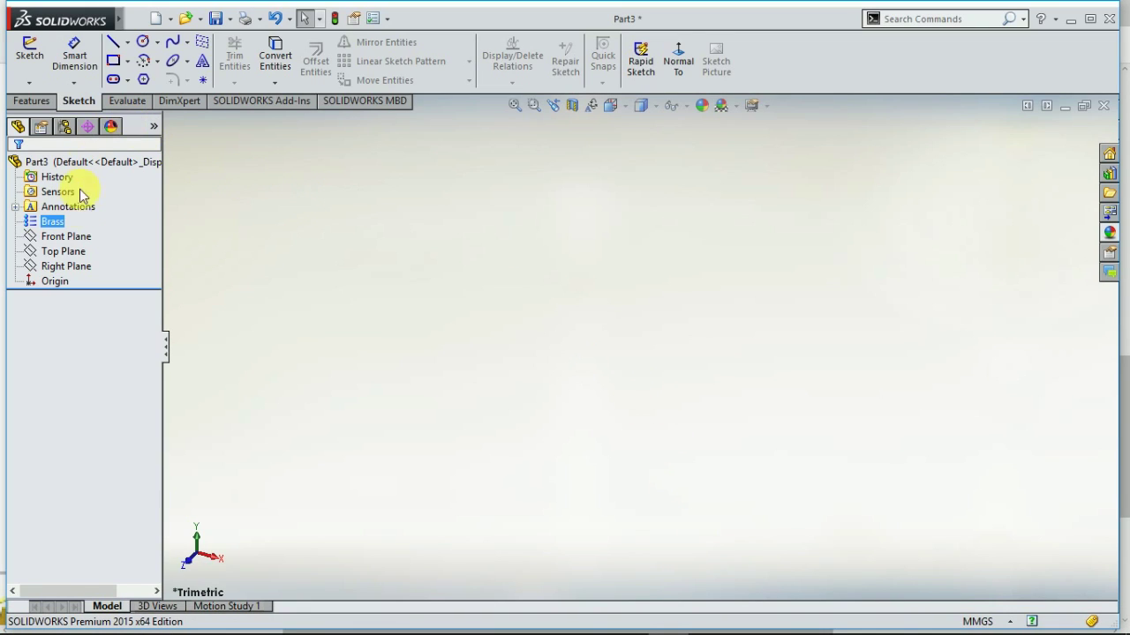
right_click(65, 236)
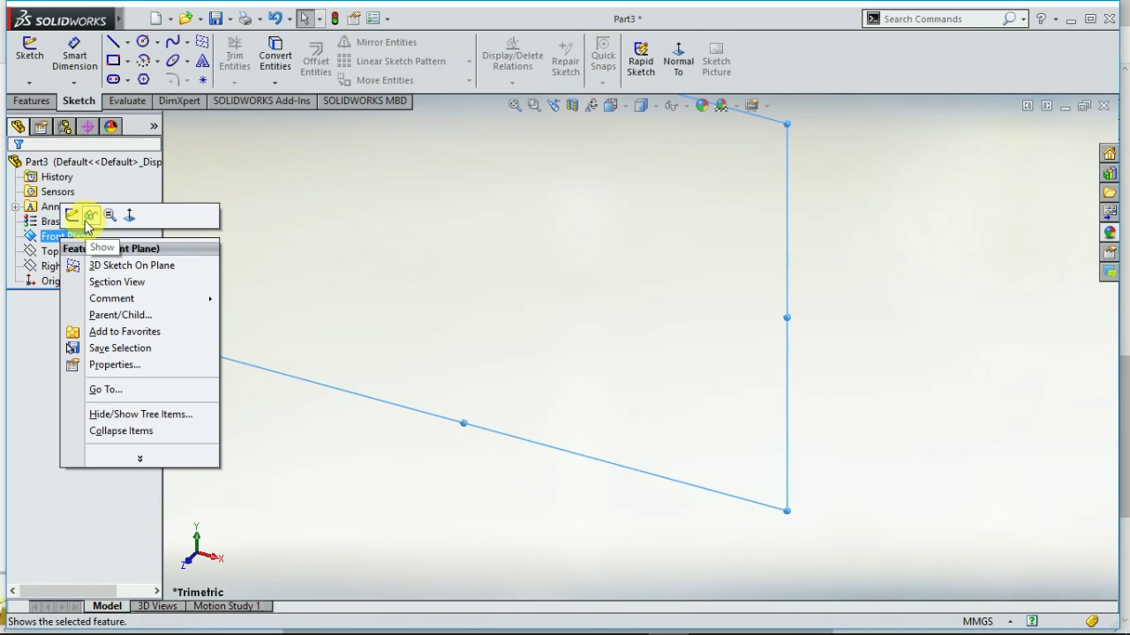
click(128, 216)
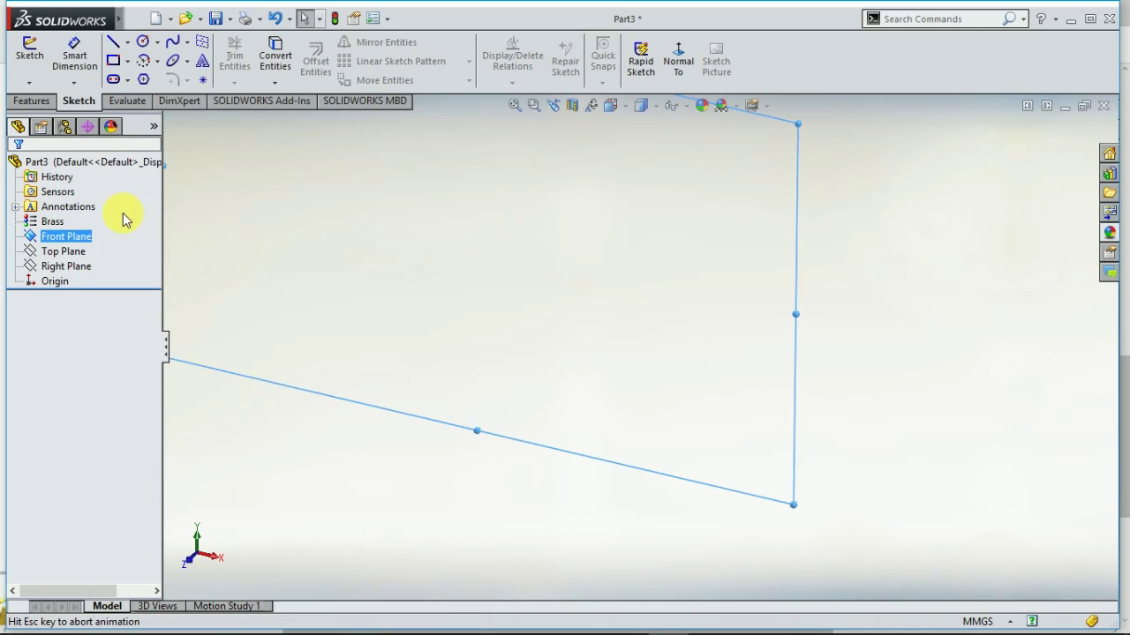
click(141, 42)
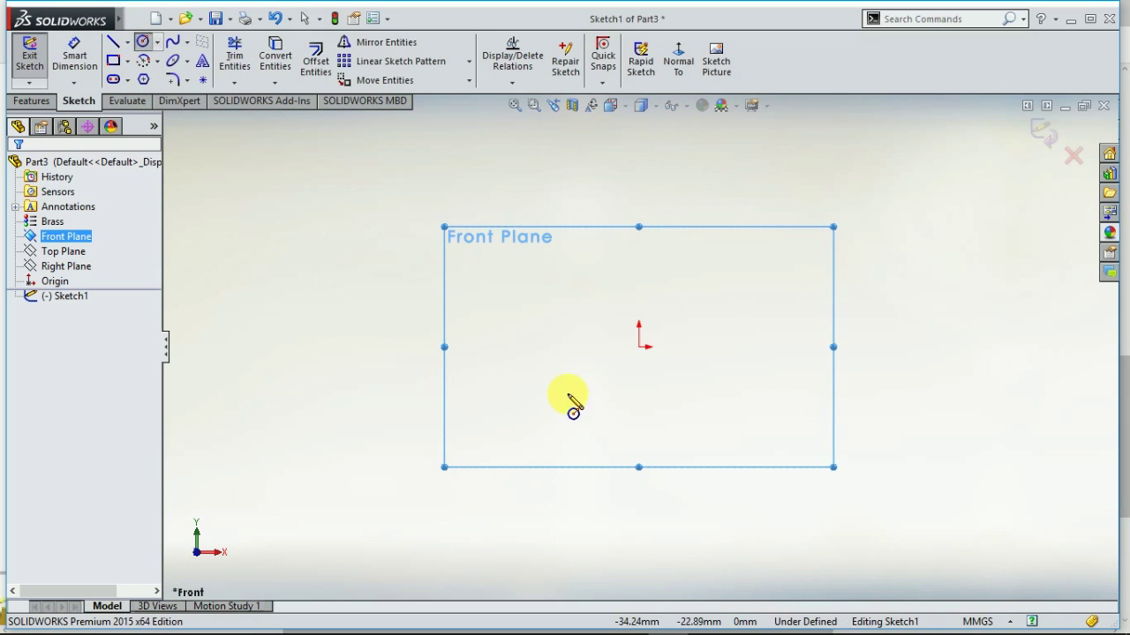
click(639, 345)
click(717, 288)
Dimension the circle's diameter as 34.5 mm
click(74, 59)
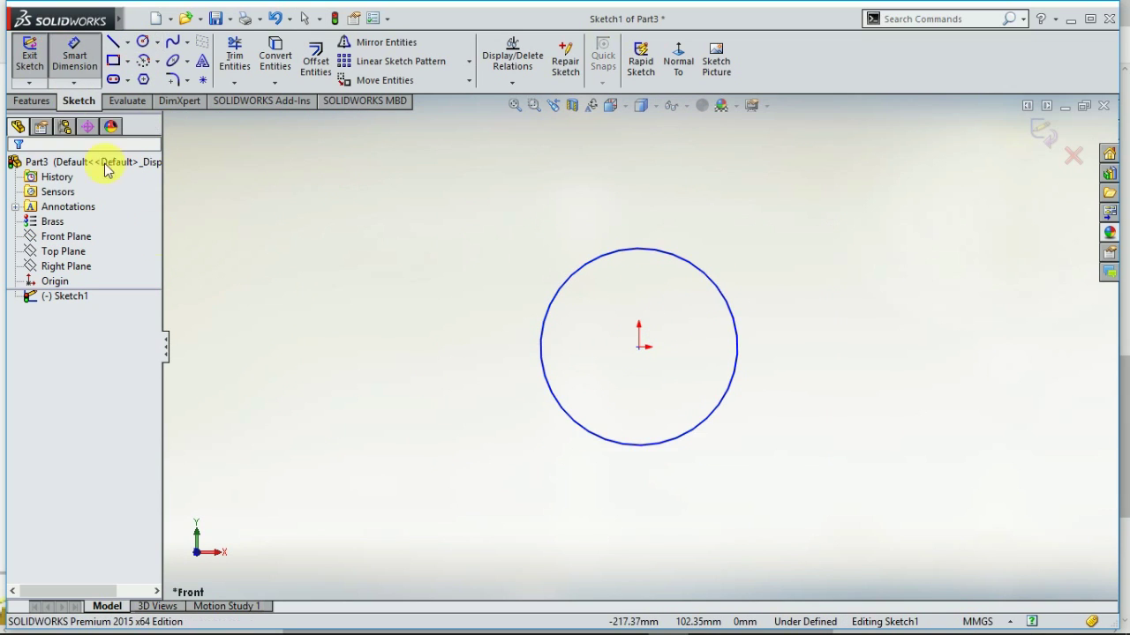
click(723, 294)
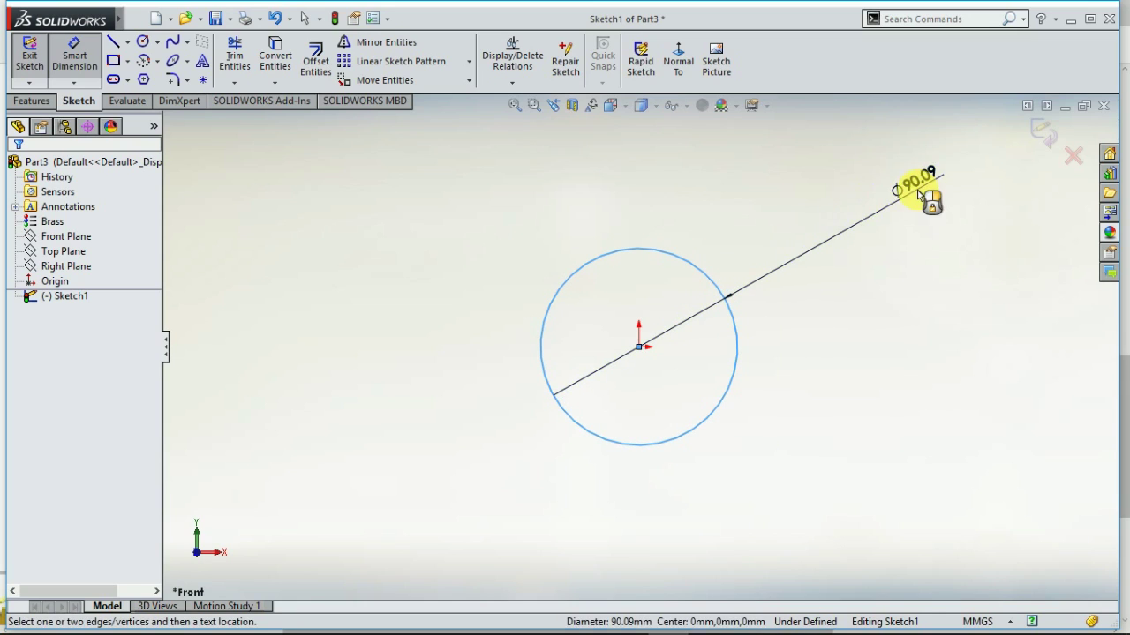
click(928, 182)
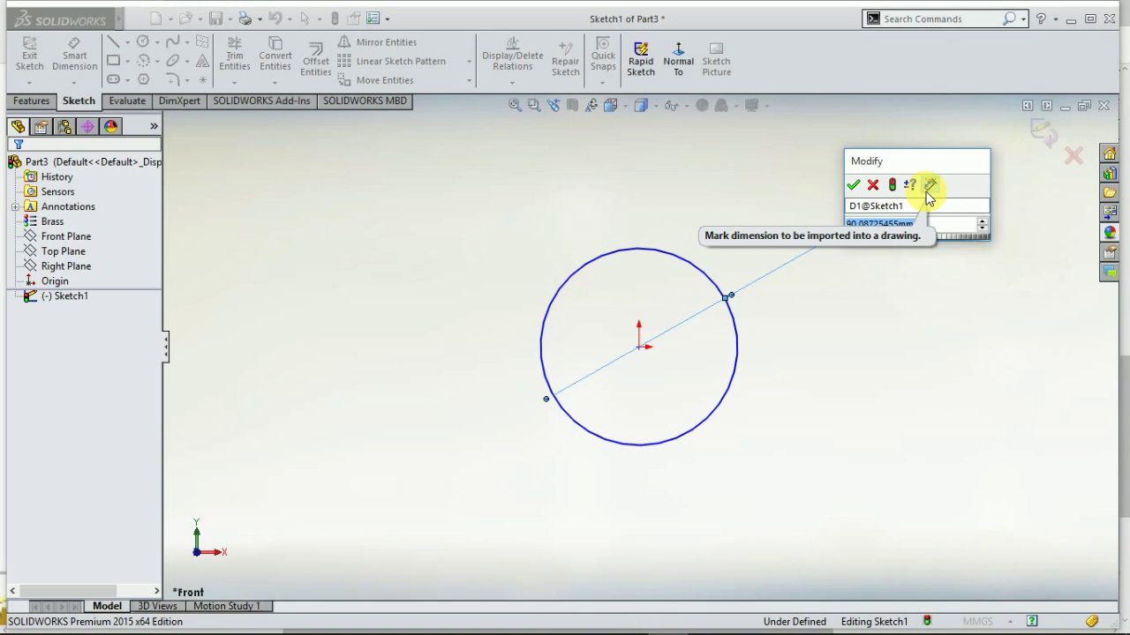
text(34)
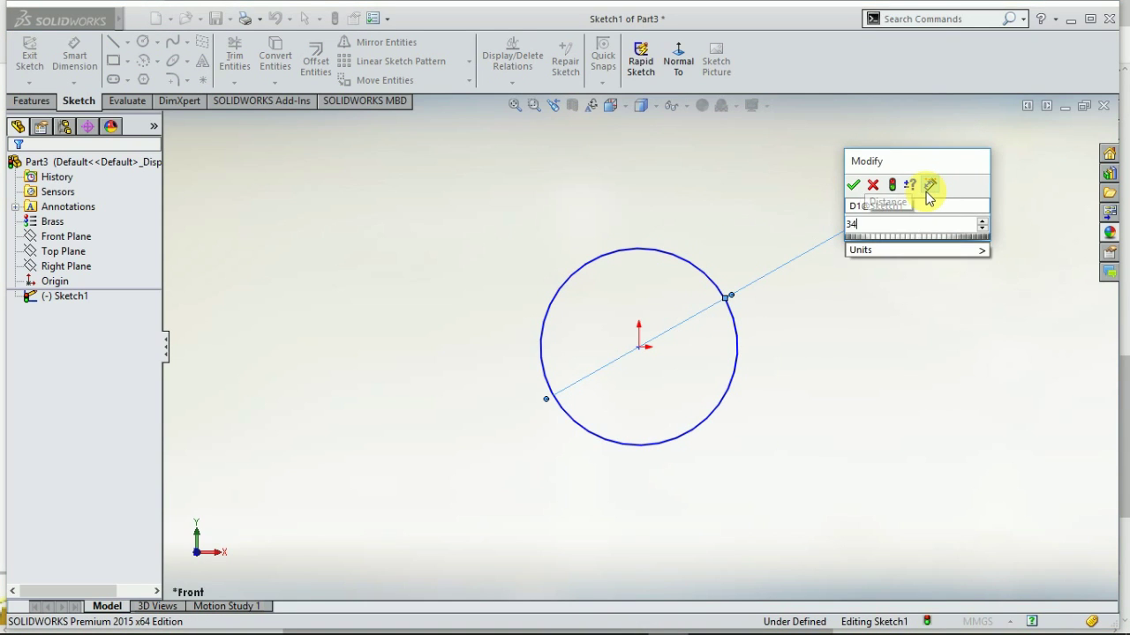
text(.5)
key(Return)
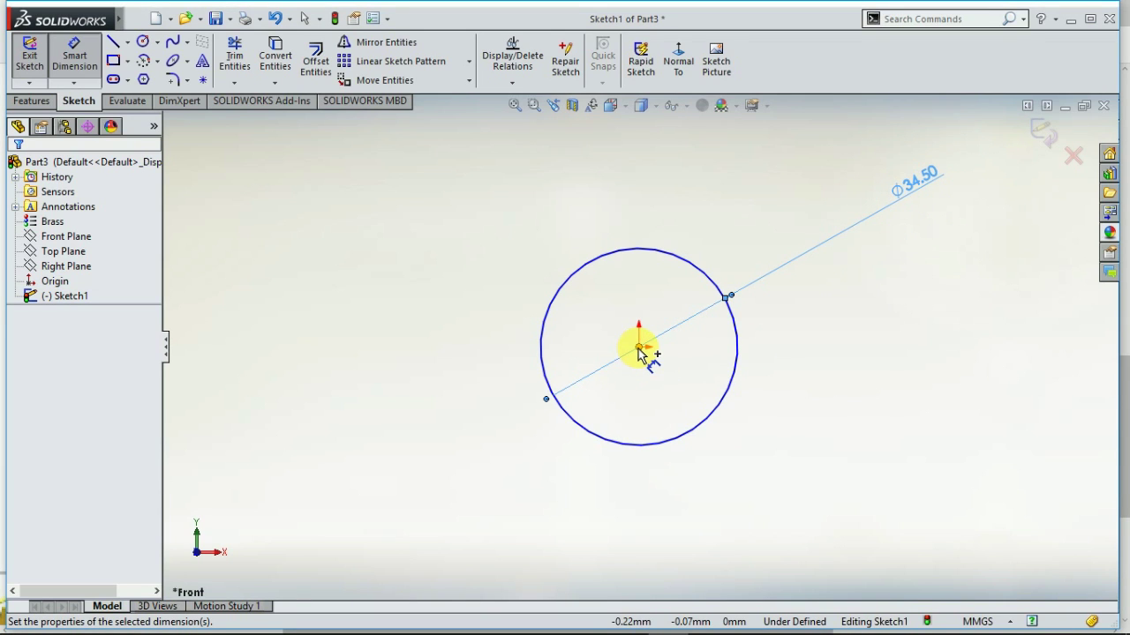
click(76, 54)
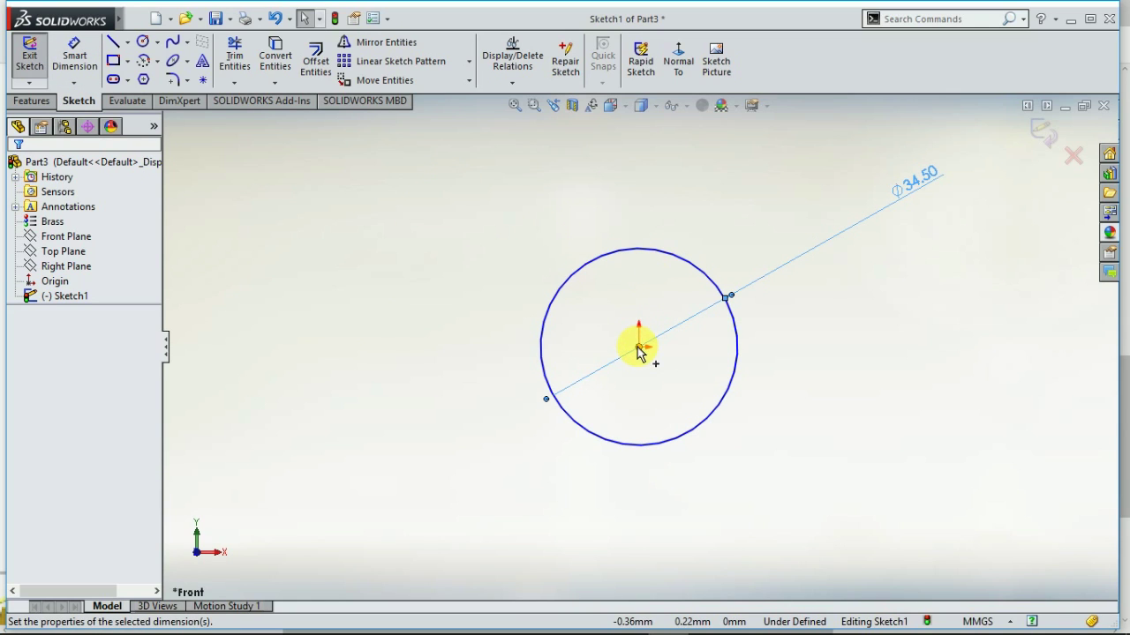
Move the circle's centre off the origin and add a Coincident relation between the centre and the origin
drag(638, 351, 644, 376)
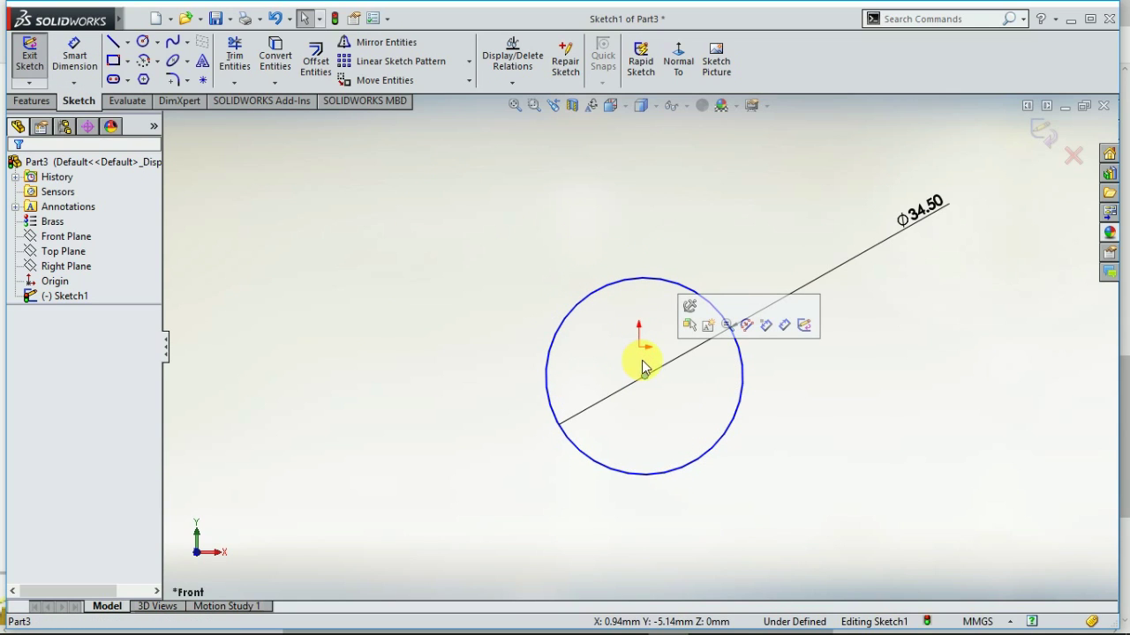
ctrl+click(639, 347)
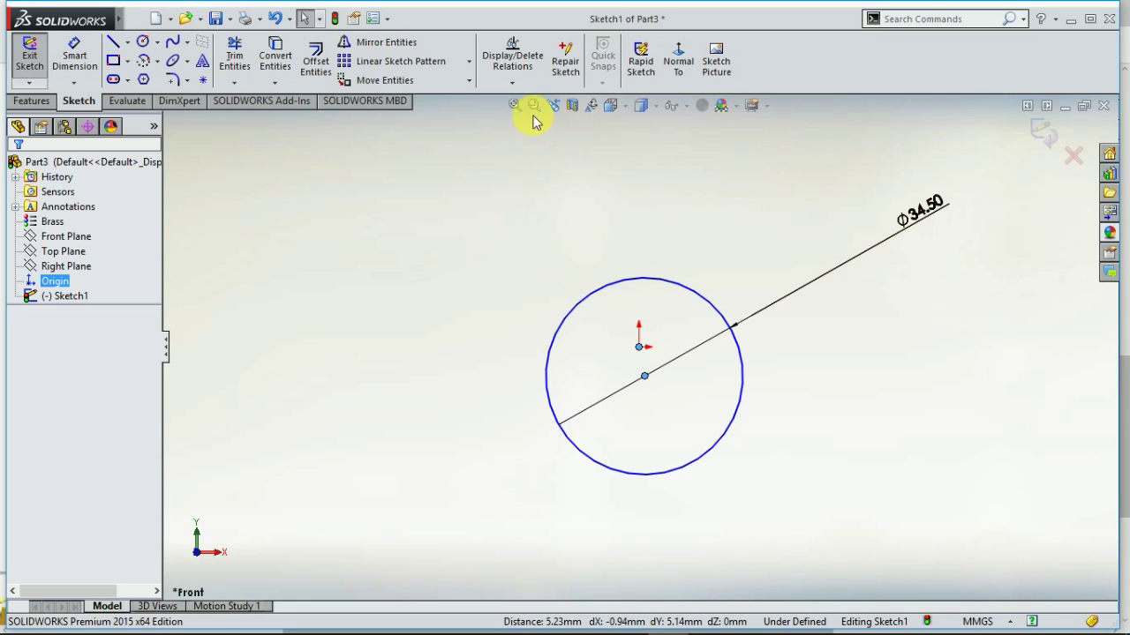
click(512, 82)
click(513, 115)
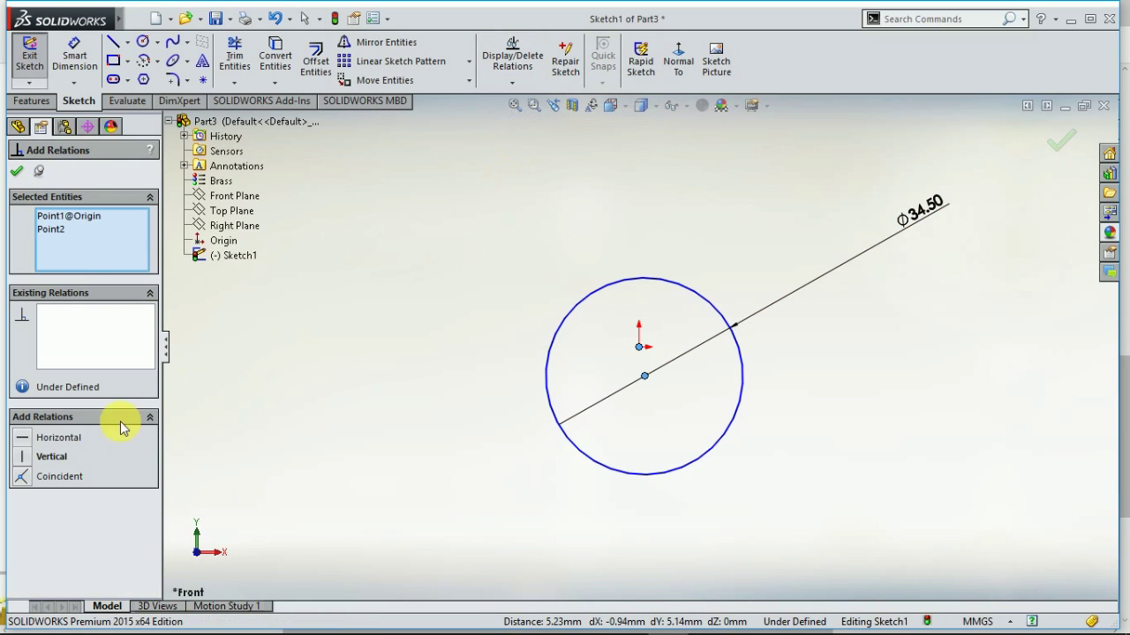
click(24, 477)
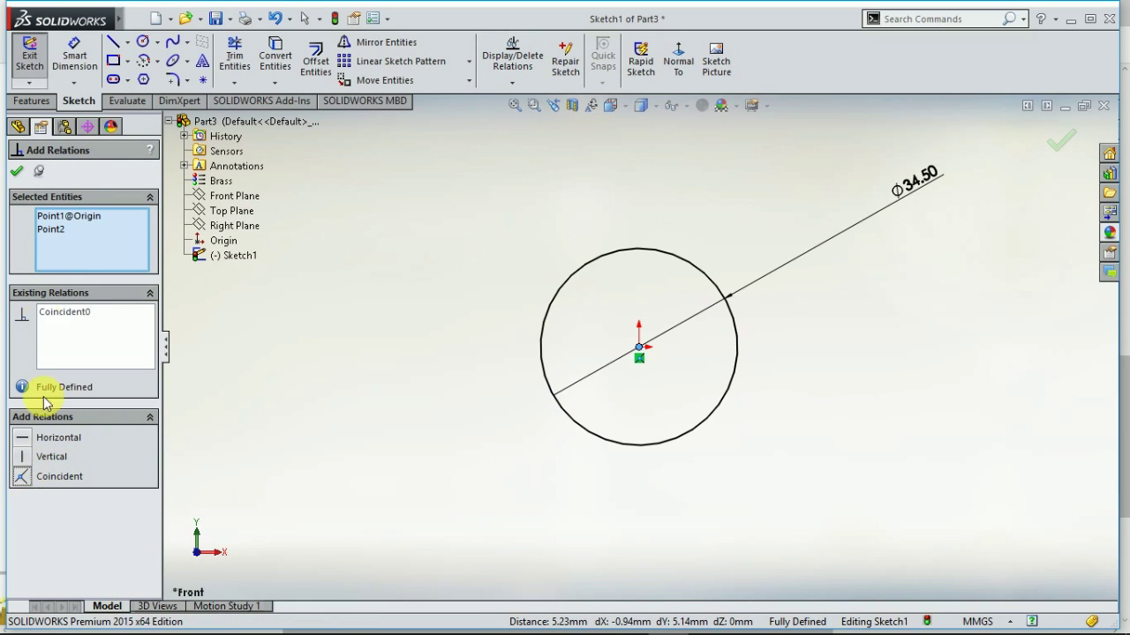
click(22, 172)
Extrude the circle as a Blind boss to a depth of 22 mm from the sketch plane
click(33, 101)
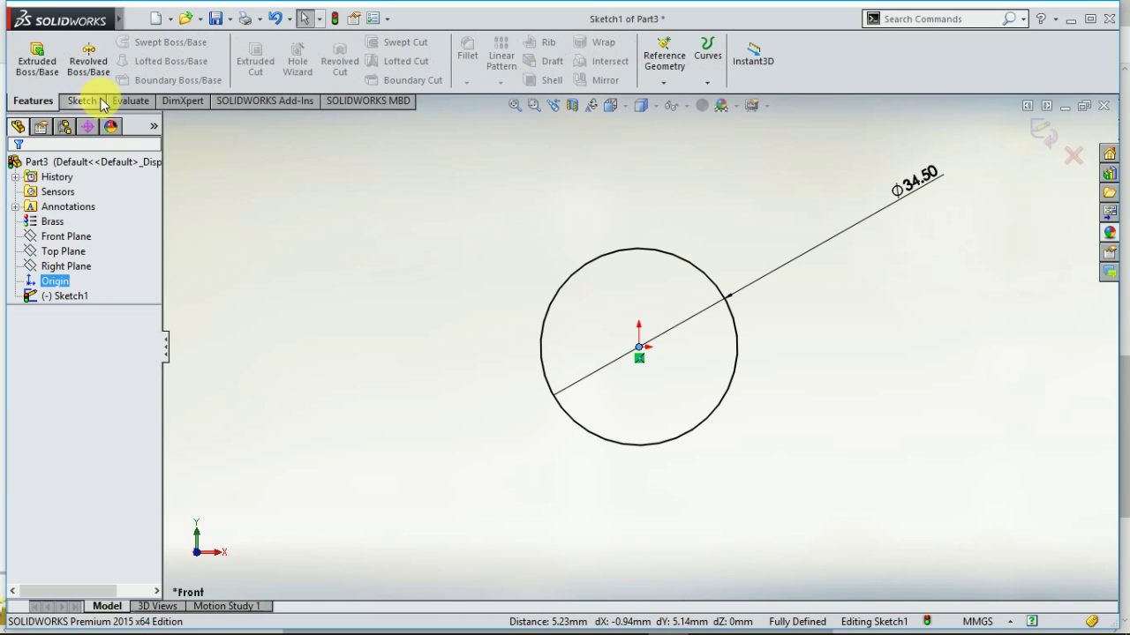
click(38, 62)
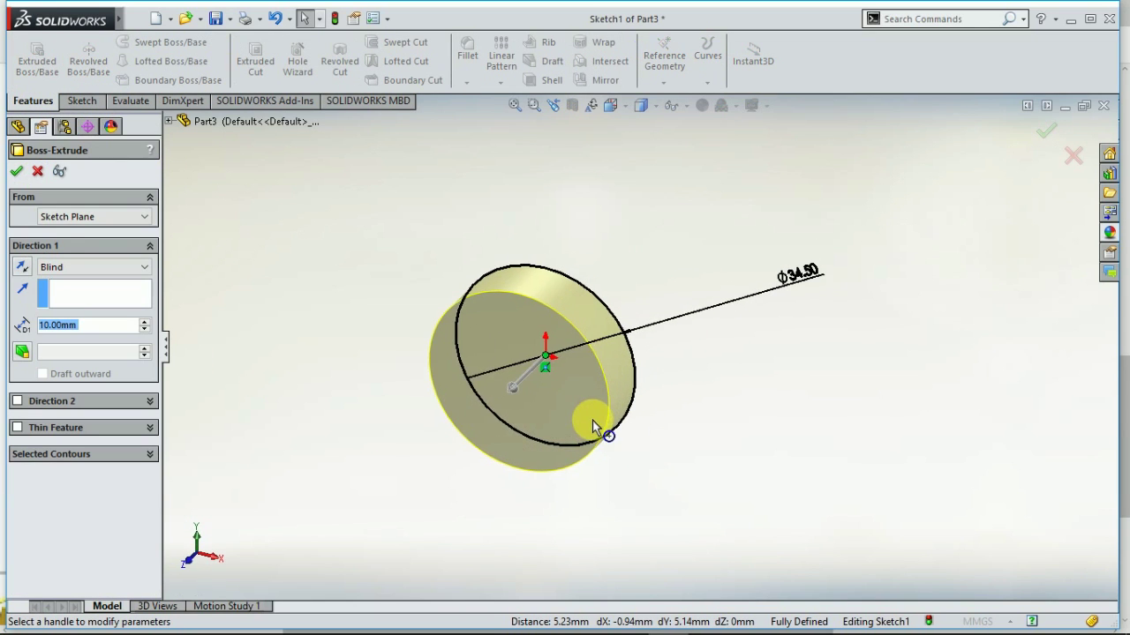
drag(516, 383, 453, 441)
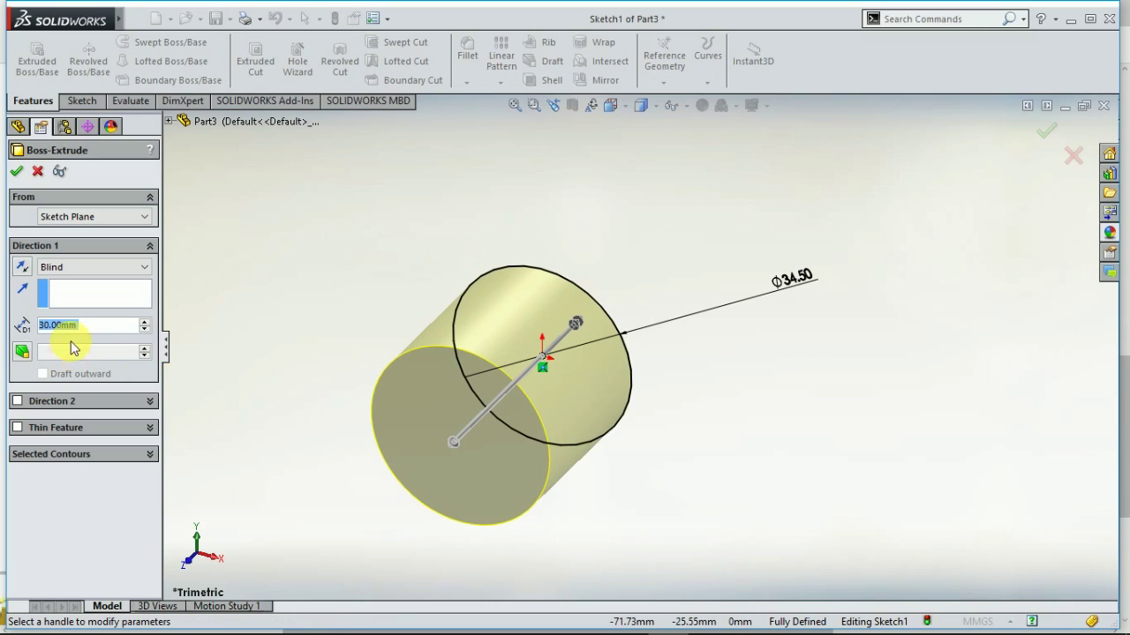
text(22)
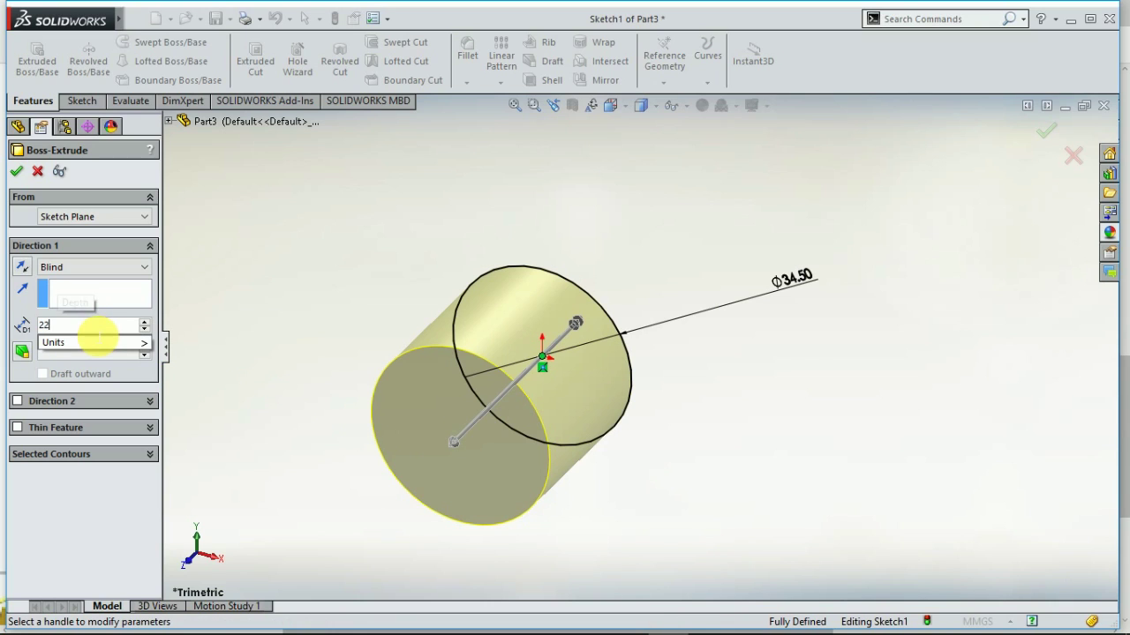
key(Return)
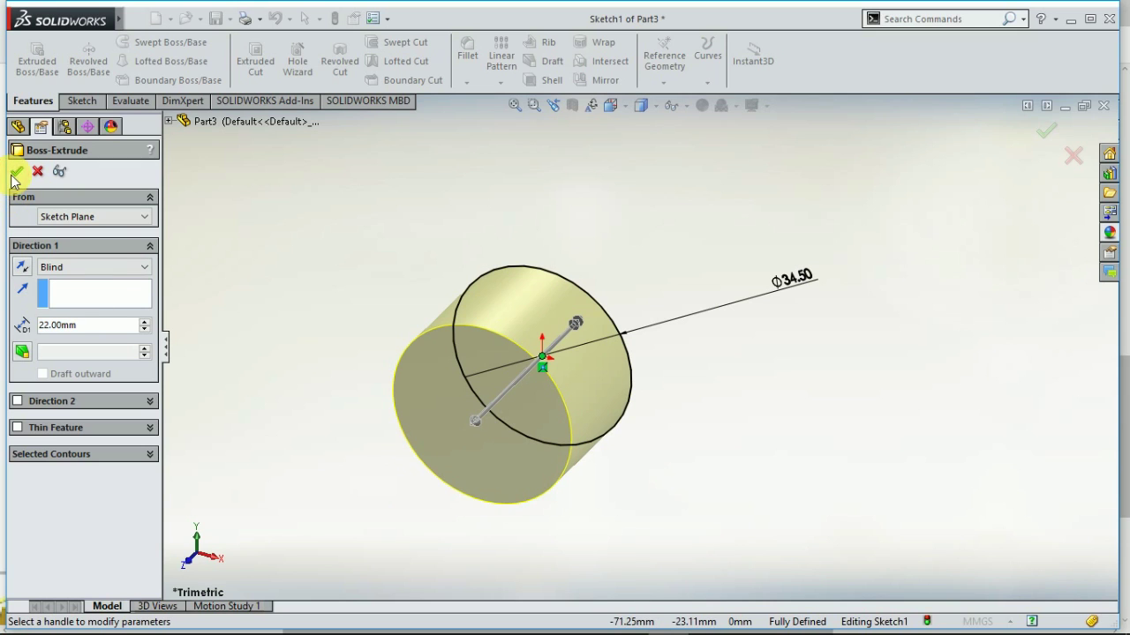
key(Return)
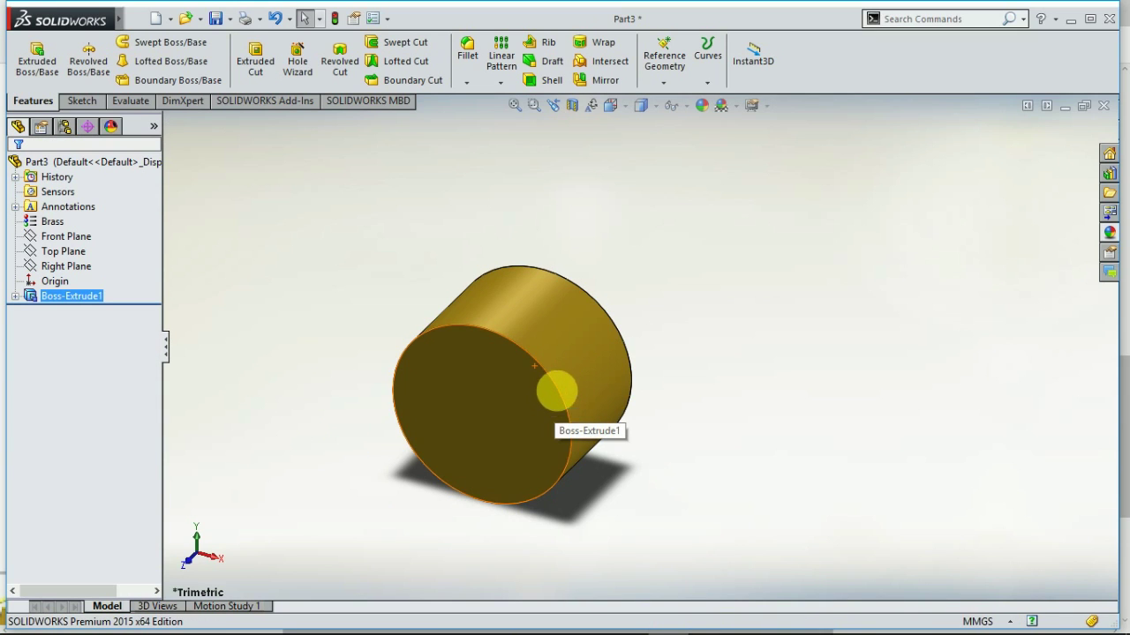
Fillet the circular edge of the cylinder's end face away from the sketch plane with a symmetric 2 mm radius
middle_drag(391, 533, 406, 208)
click(559, 391)
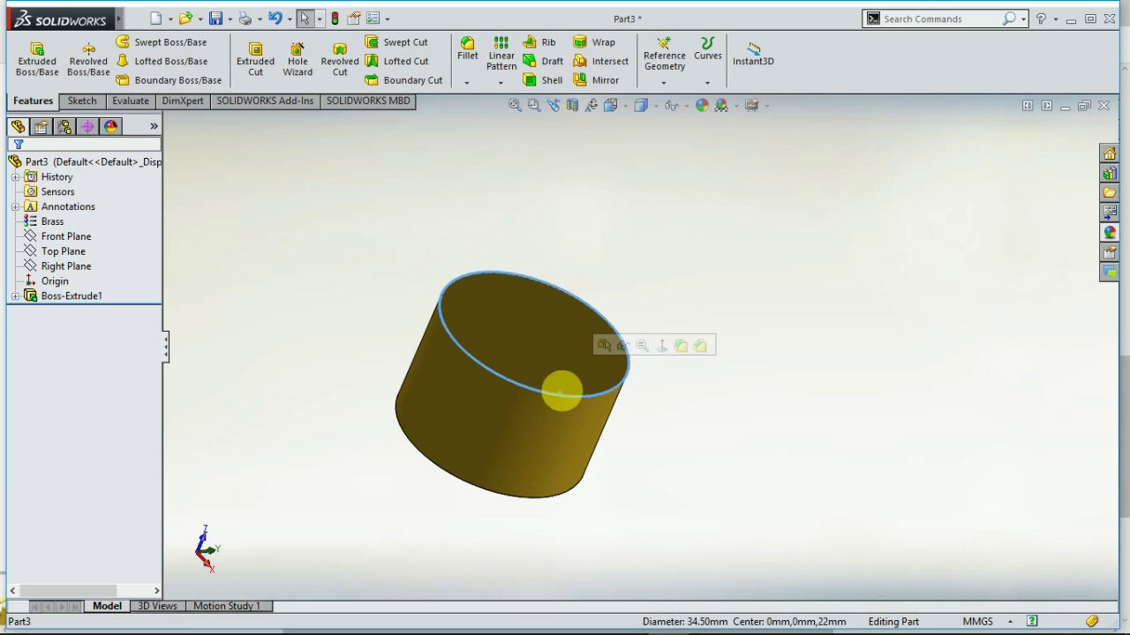
click(470, 84)
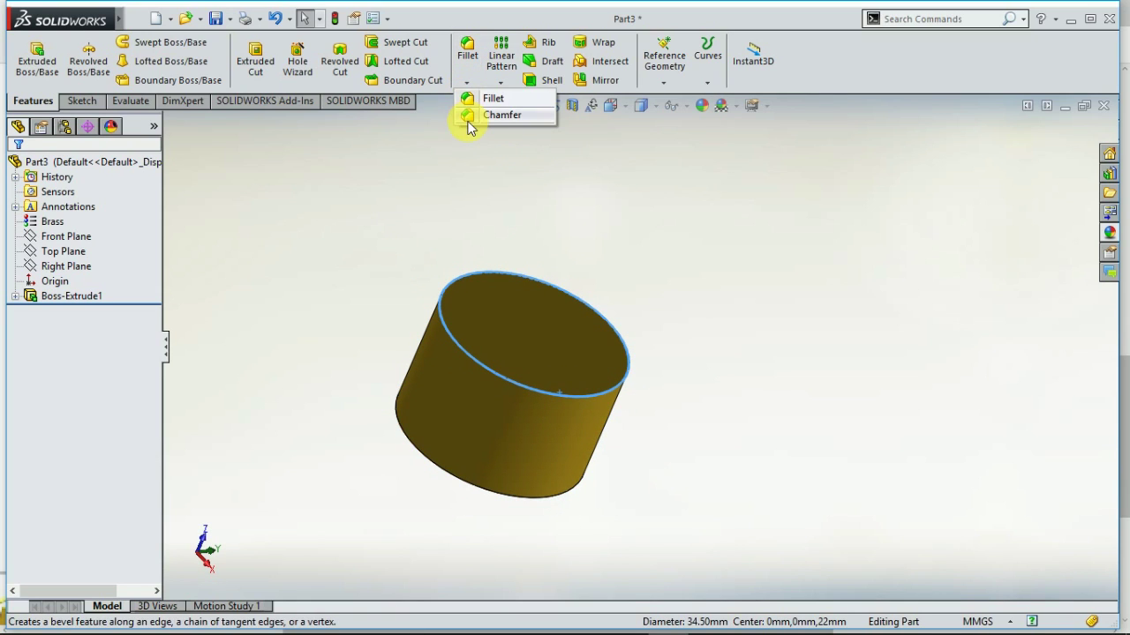
click(478, 103)
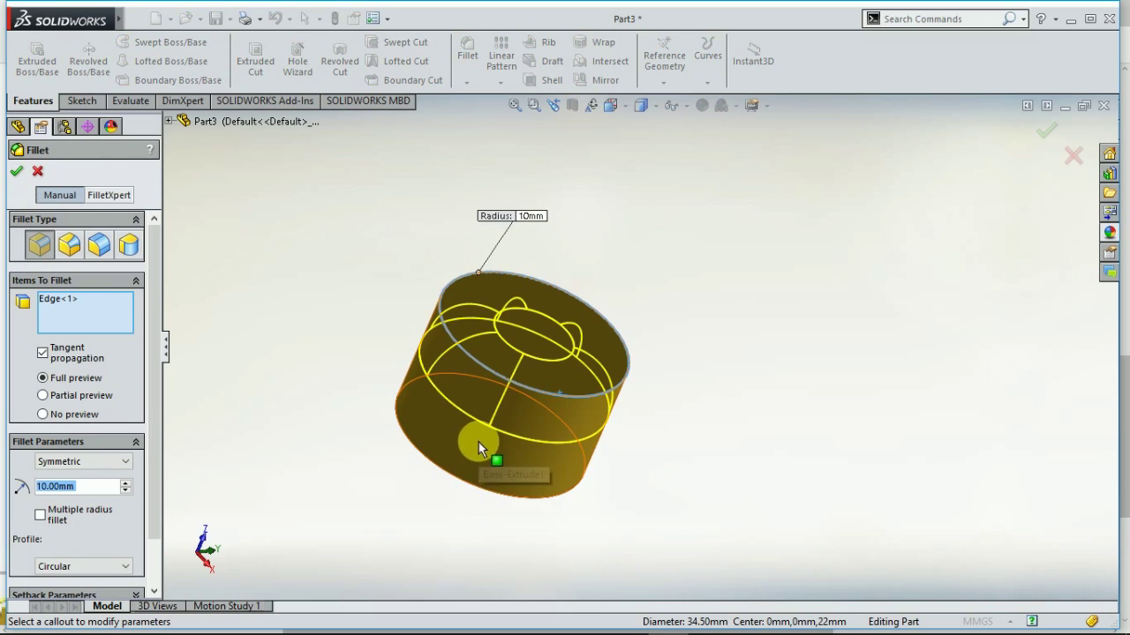
click(90, 490)
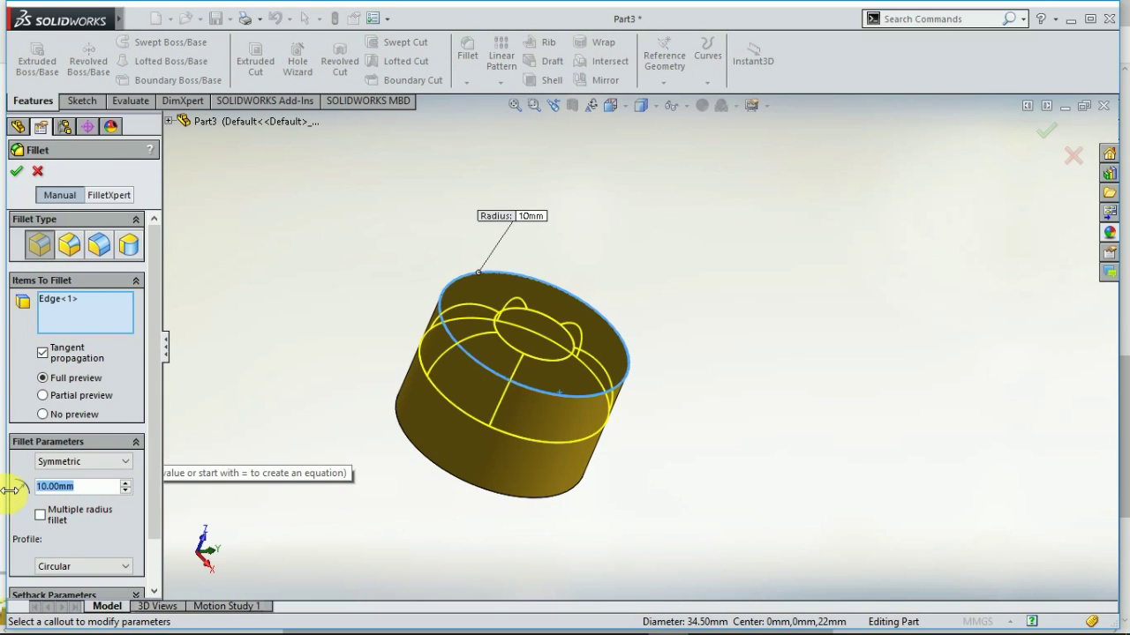
text(2)
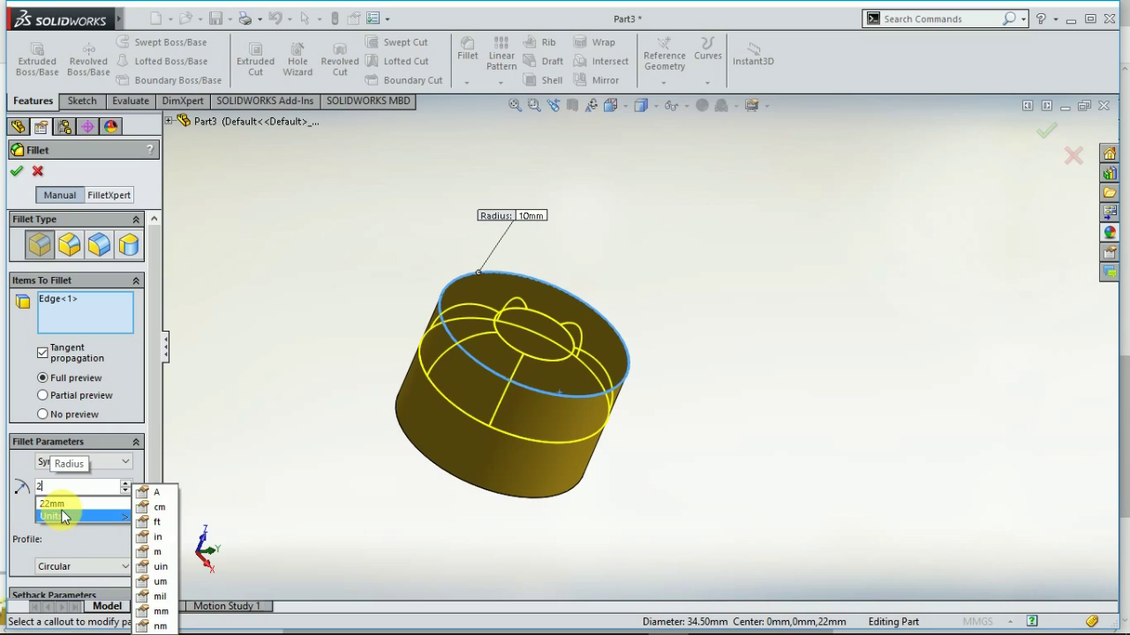
click(106, 336)
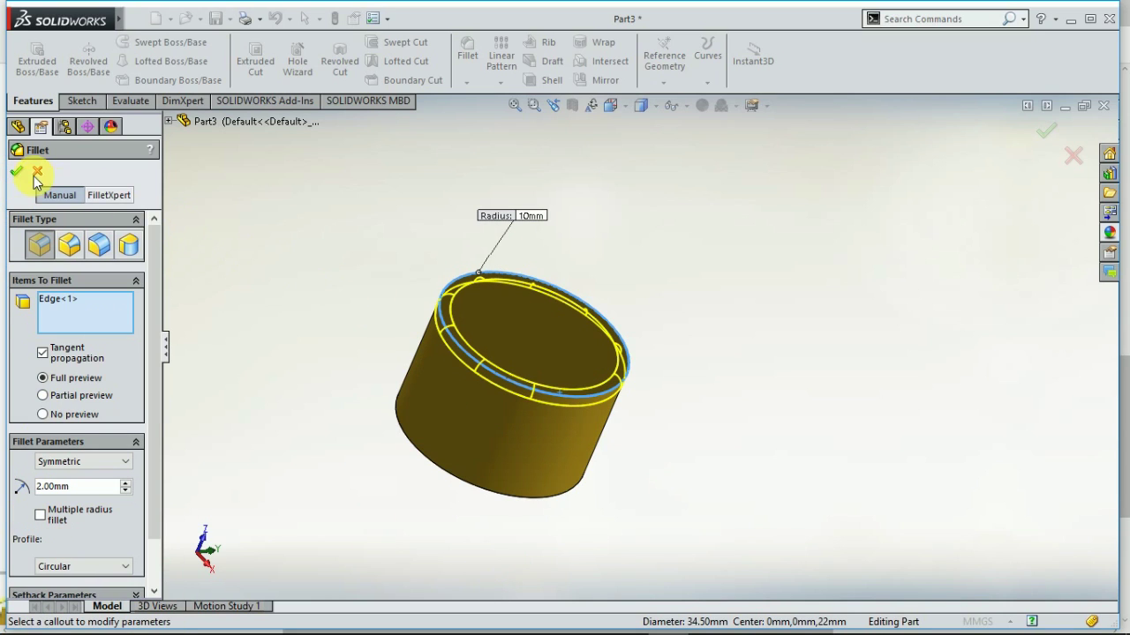
click(428, 514)
right_click(602, 406)
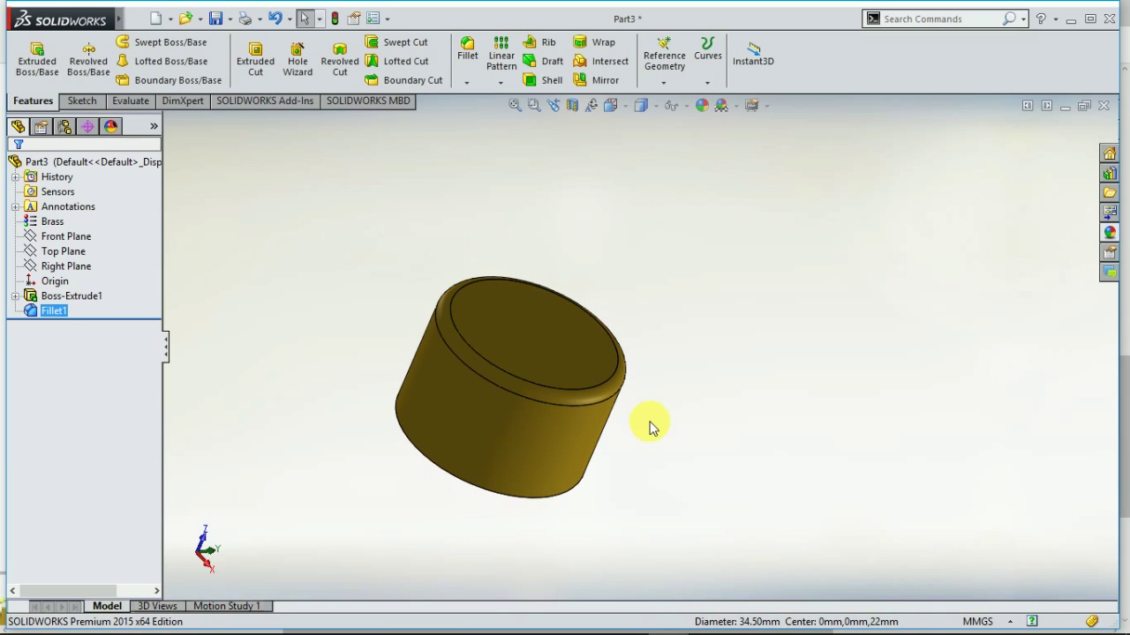
Sketch a circle about 24 mm in diameter, centred at the origin, on the flat end face inside the fillet
click(534, 327)
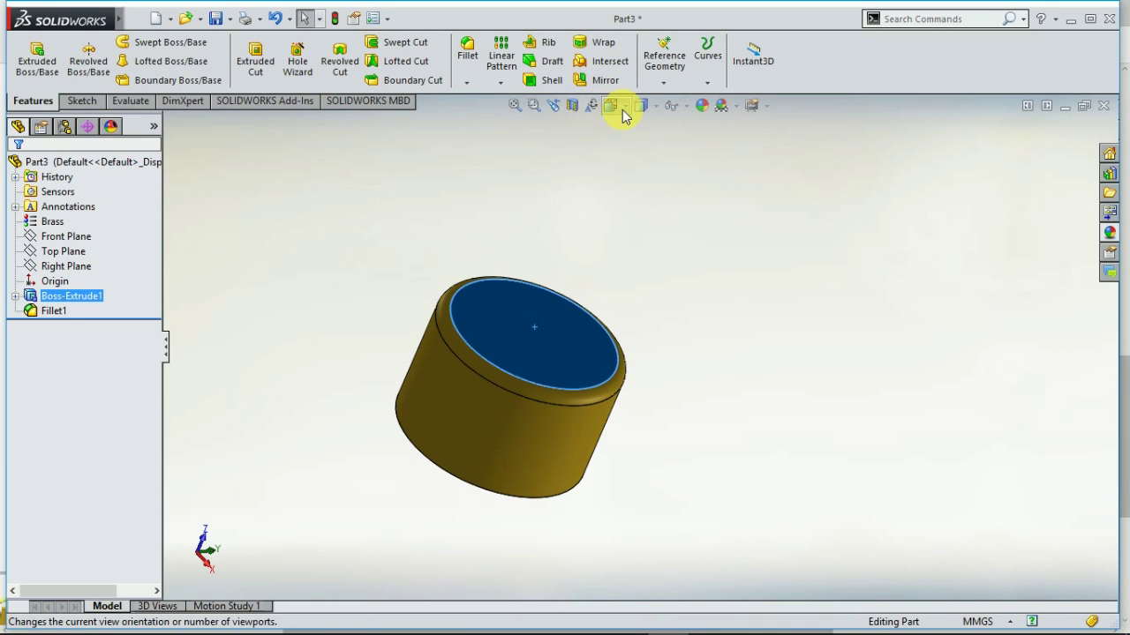
click(625, 113)
click(628, 256)
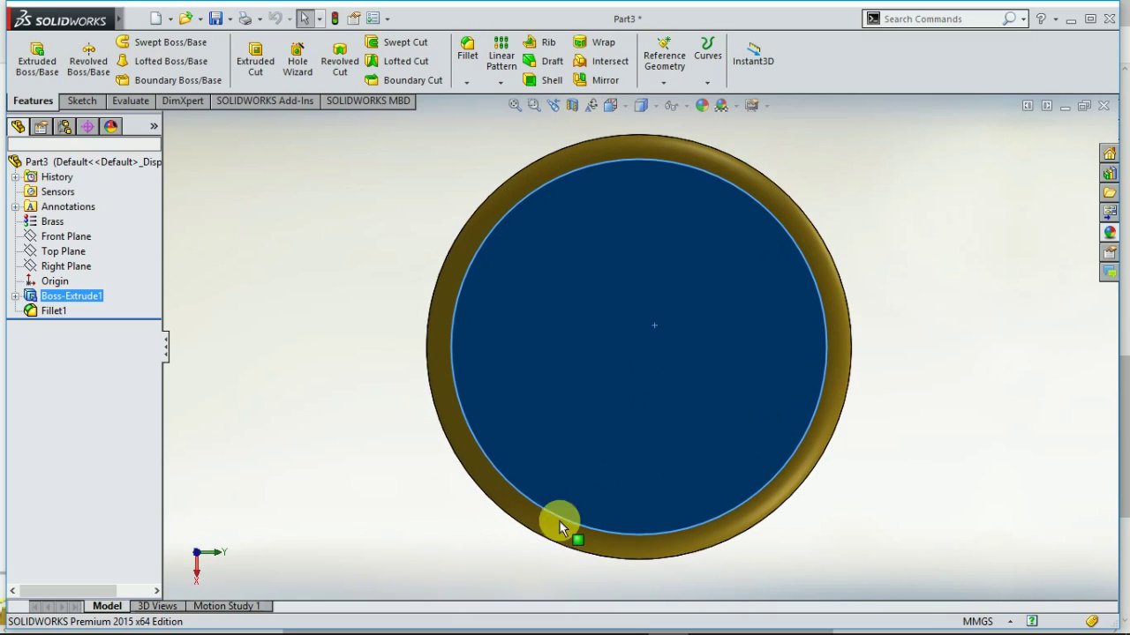
click(81, 102)
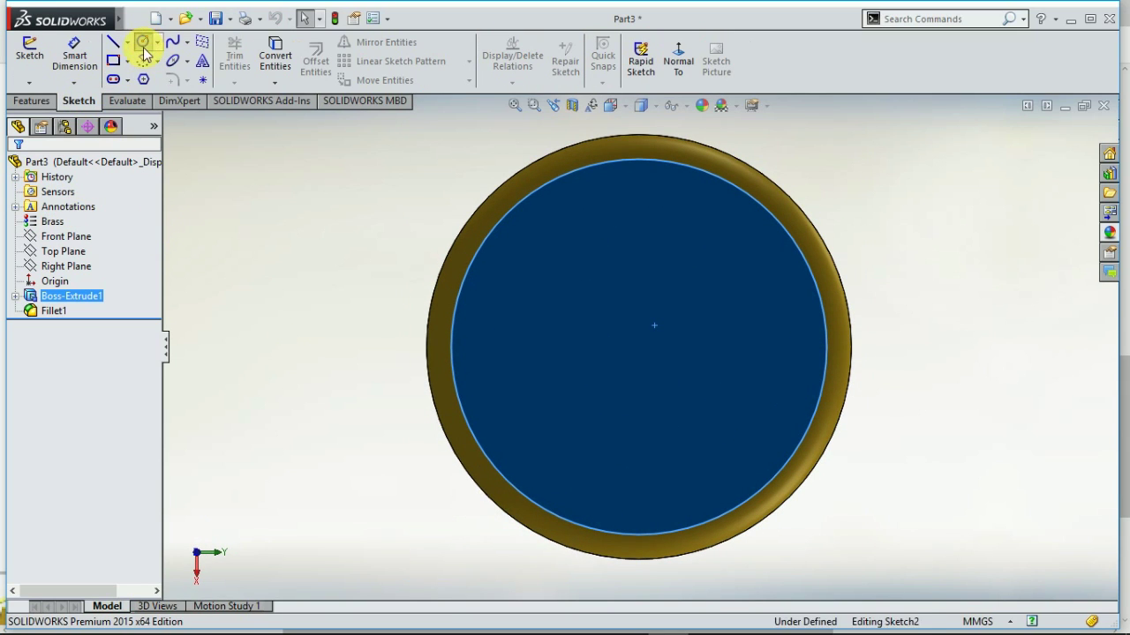
click(143, 48)
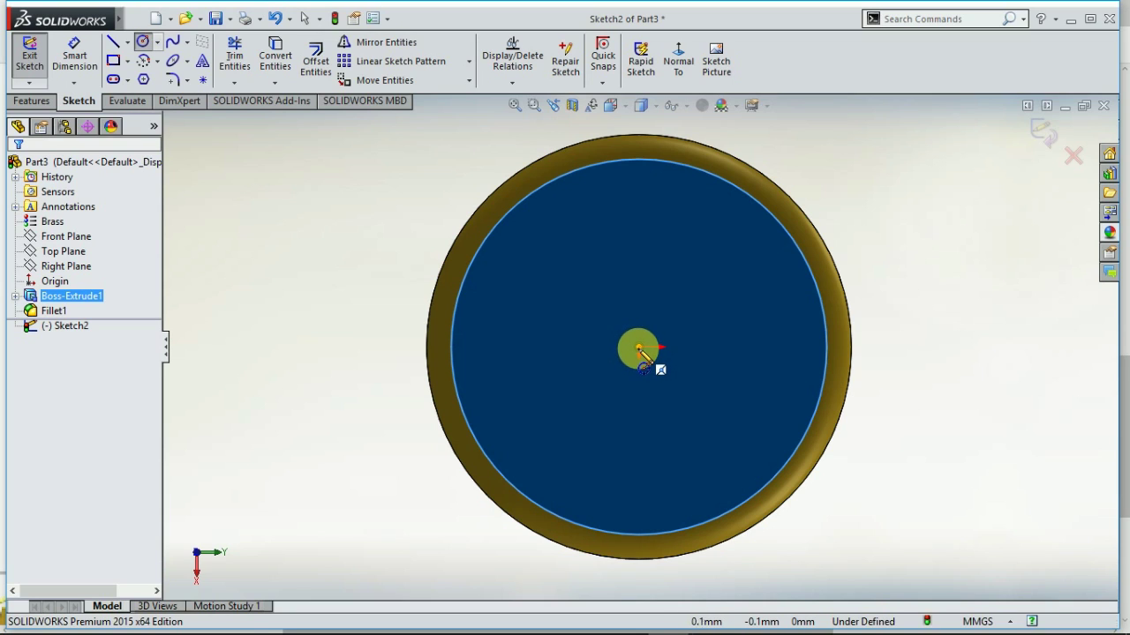
click(639, 351)
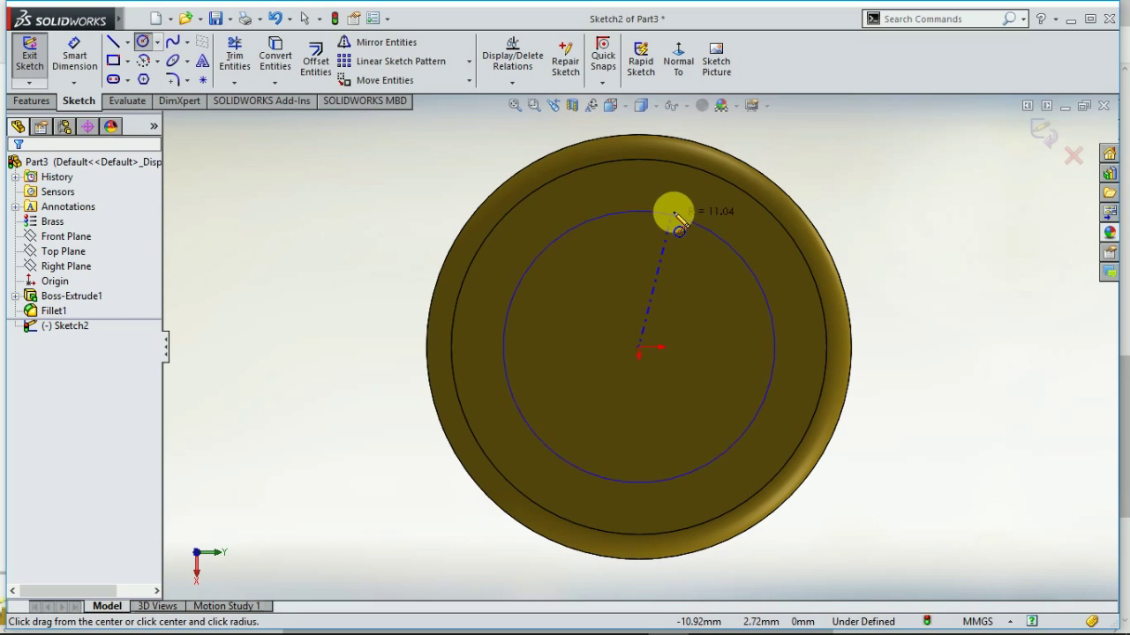
click(681, 209)
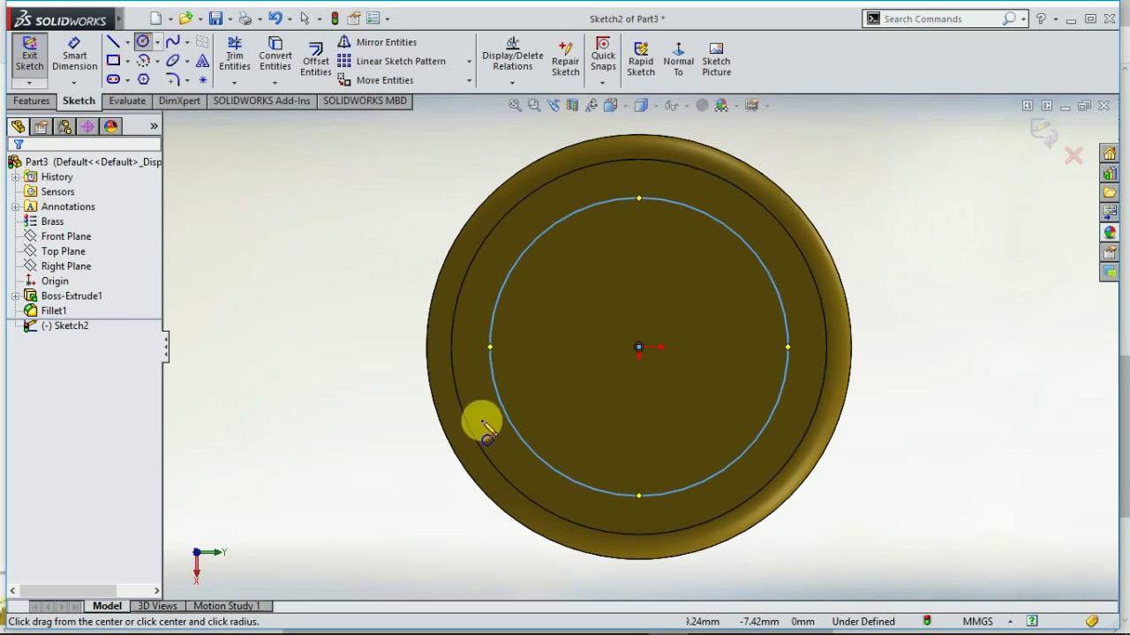
Dimension the new circle's diameter as 20 mm
click(79, 57)
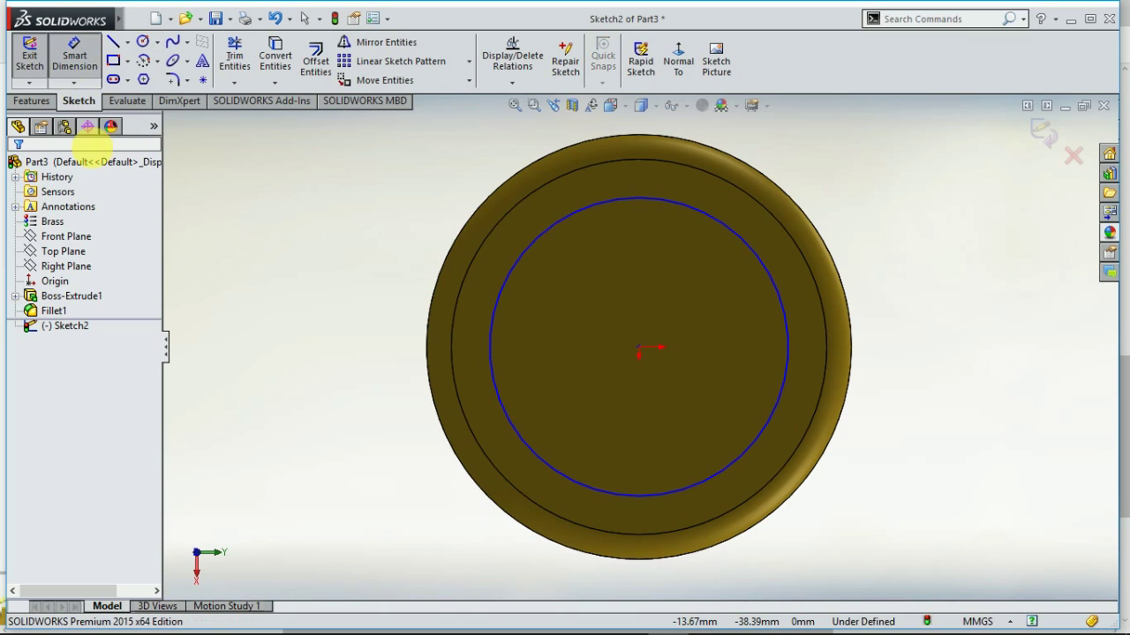
click(510, 427)
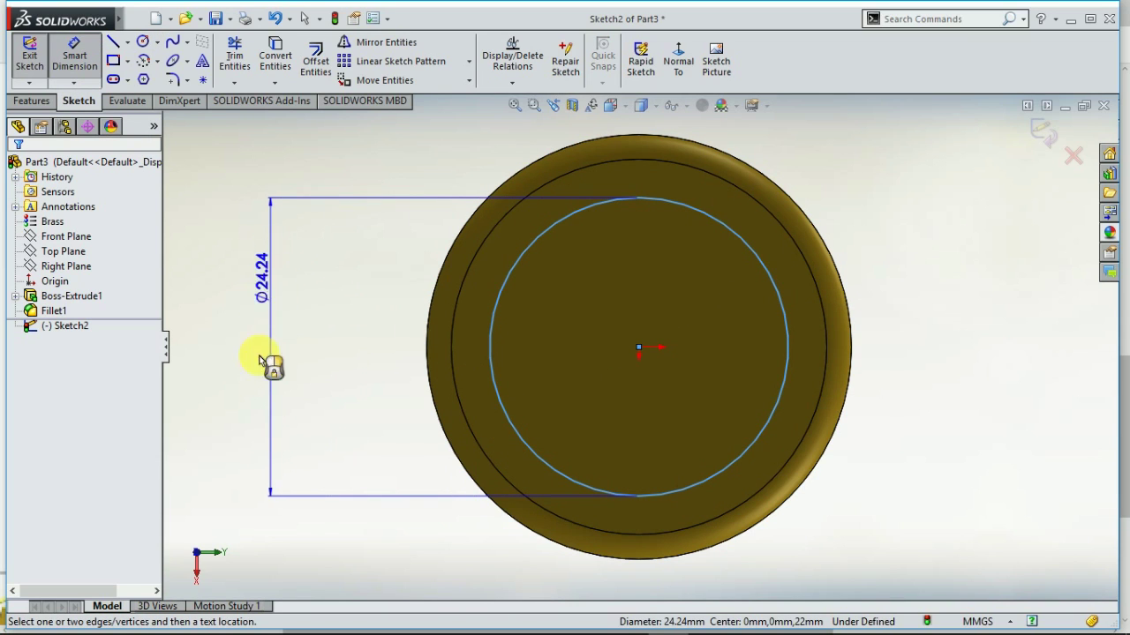
click(222, 533)
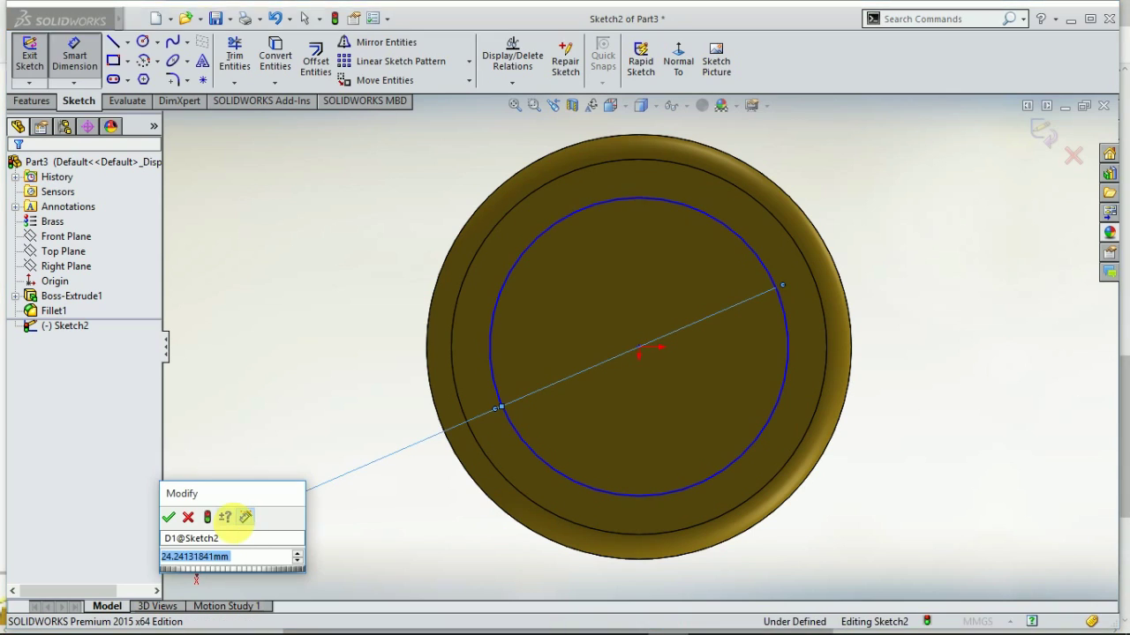
text(2)
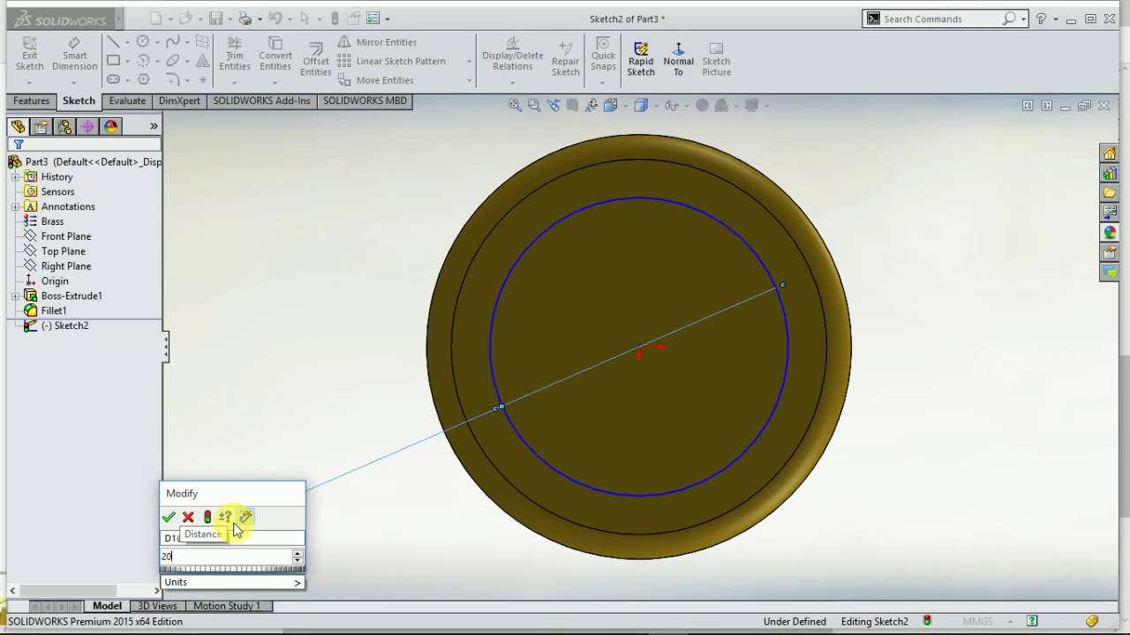
text(0)
key(Return)
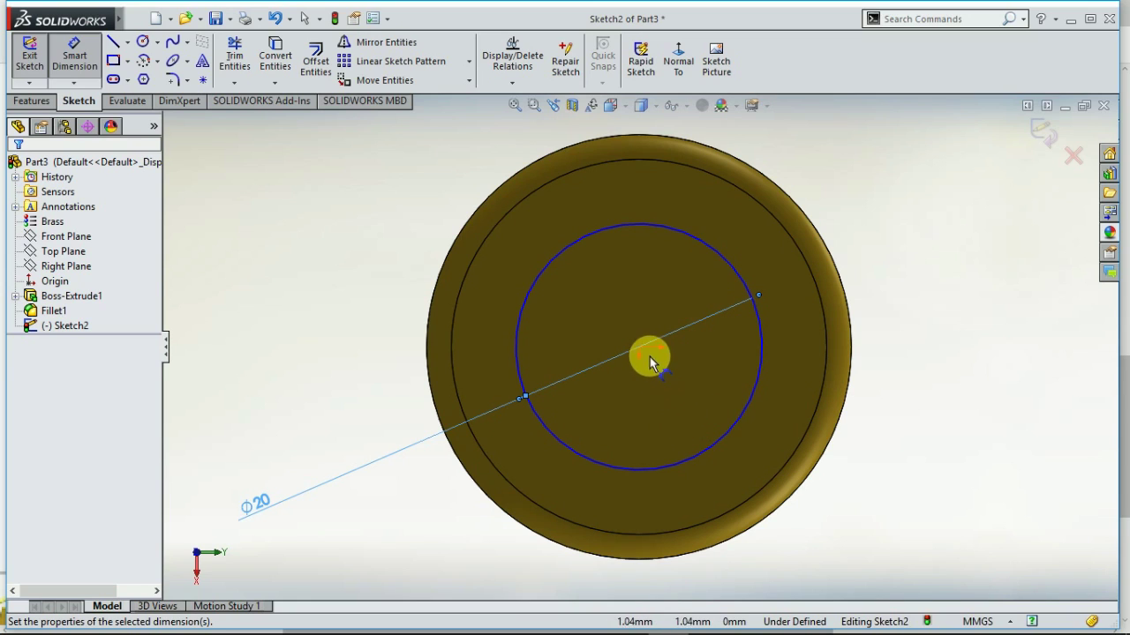
click(74, 58)
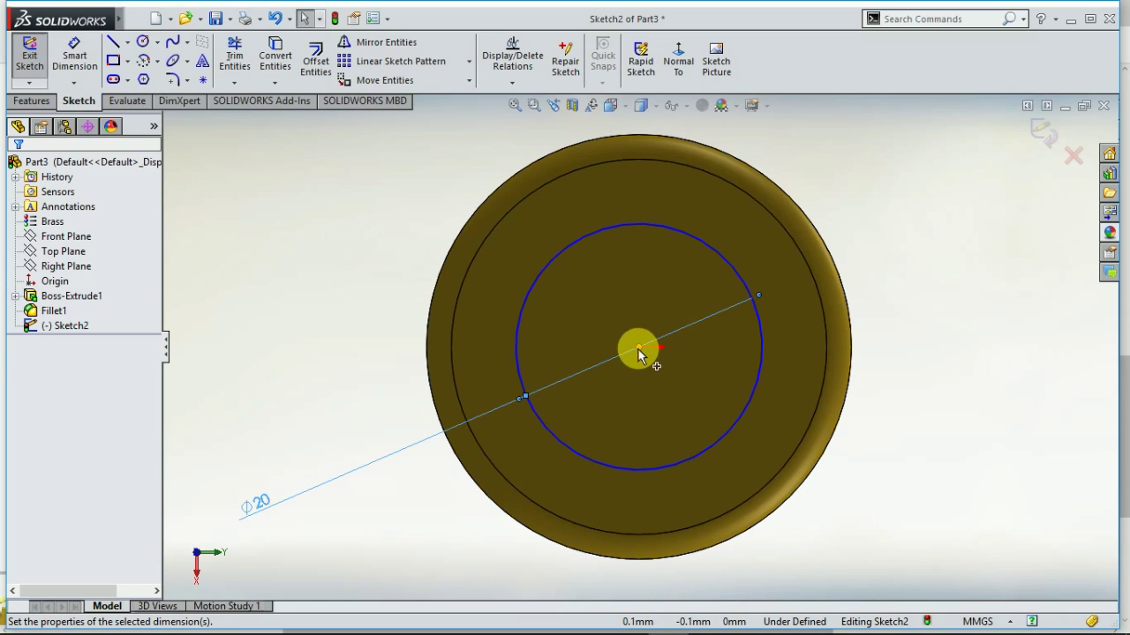
Move the 20 mm circle's centre off the origin and add a Coincident relation between the centre and the origin
drag(639, 349, 644, 404)
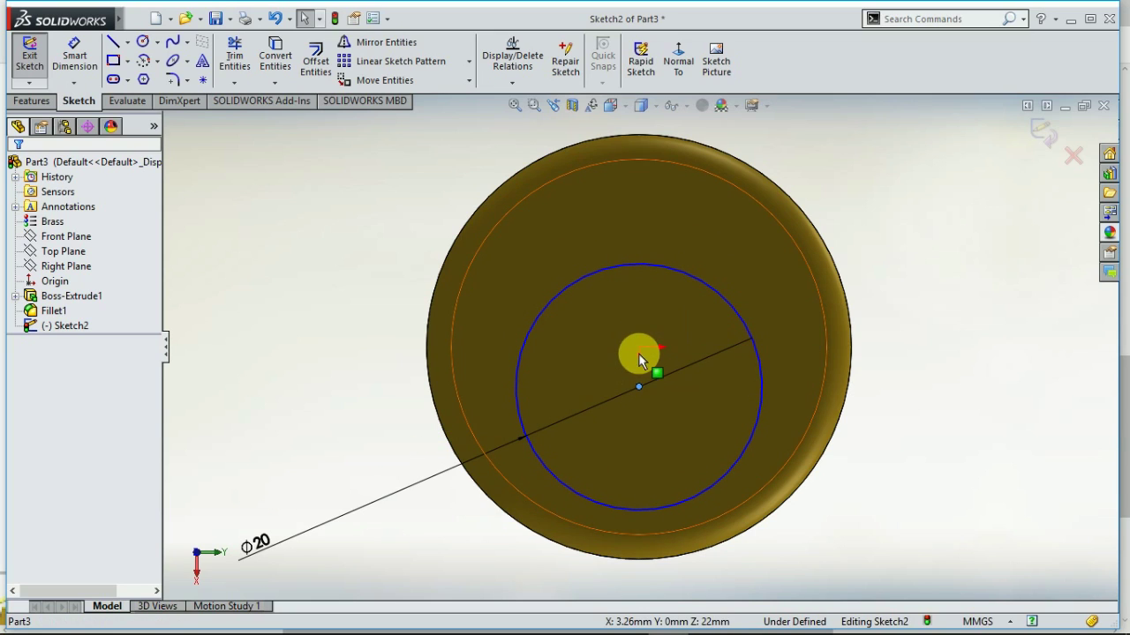
ctrl+click(638, 348)
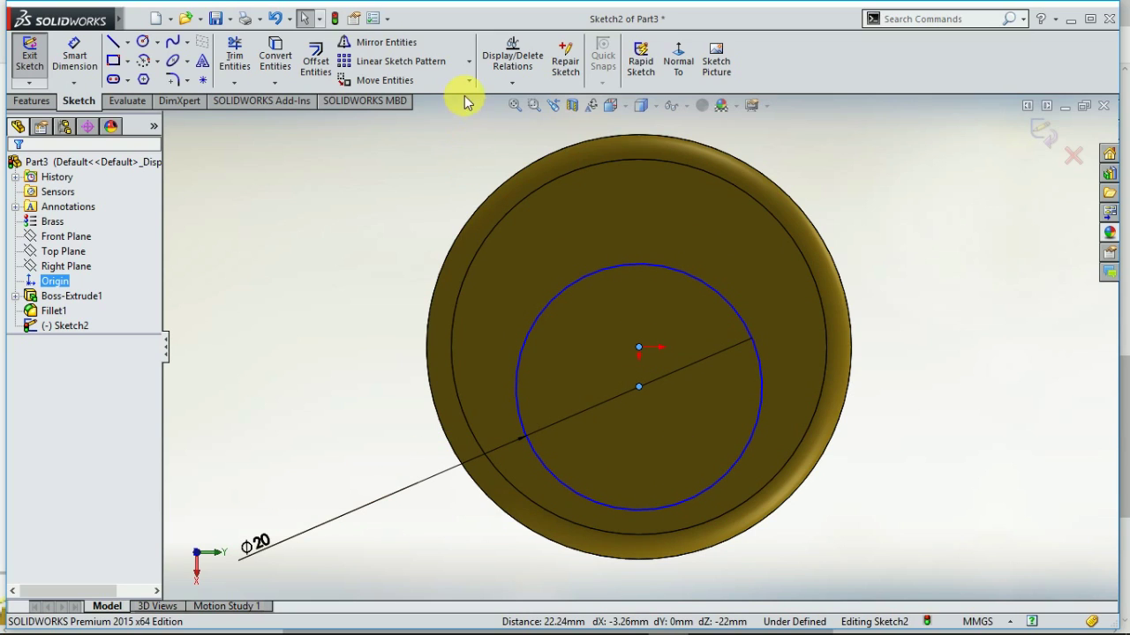
click(507, 73)
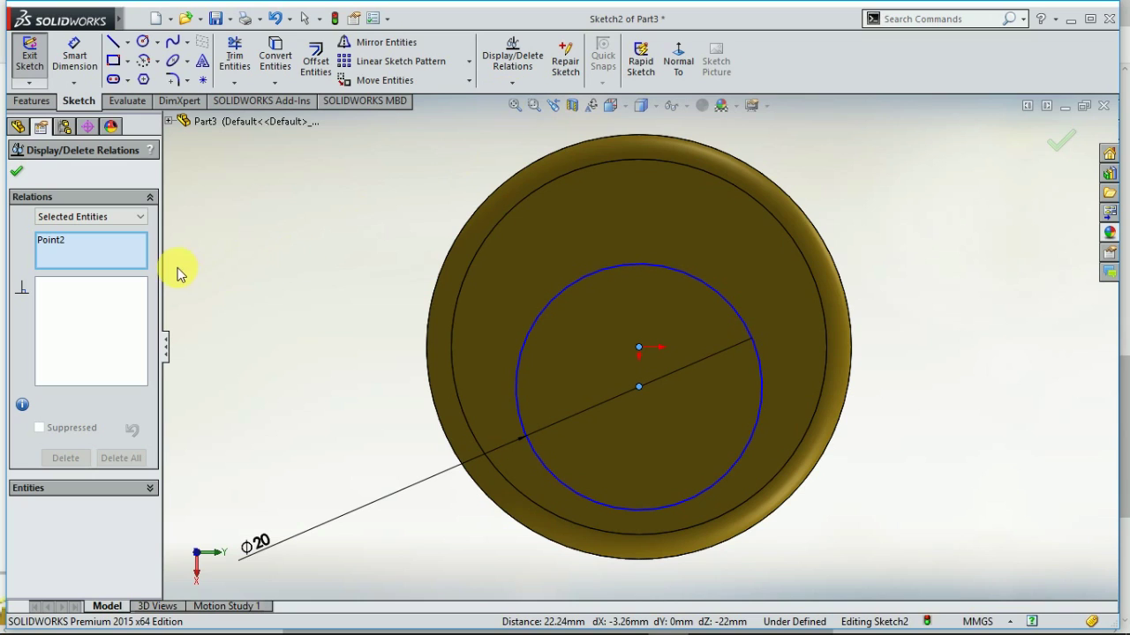
click(501, 76)
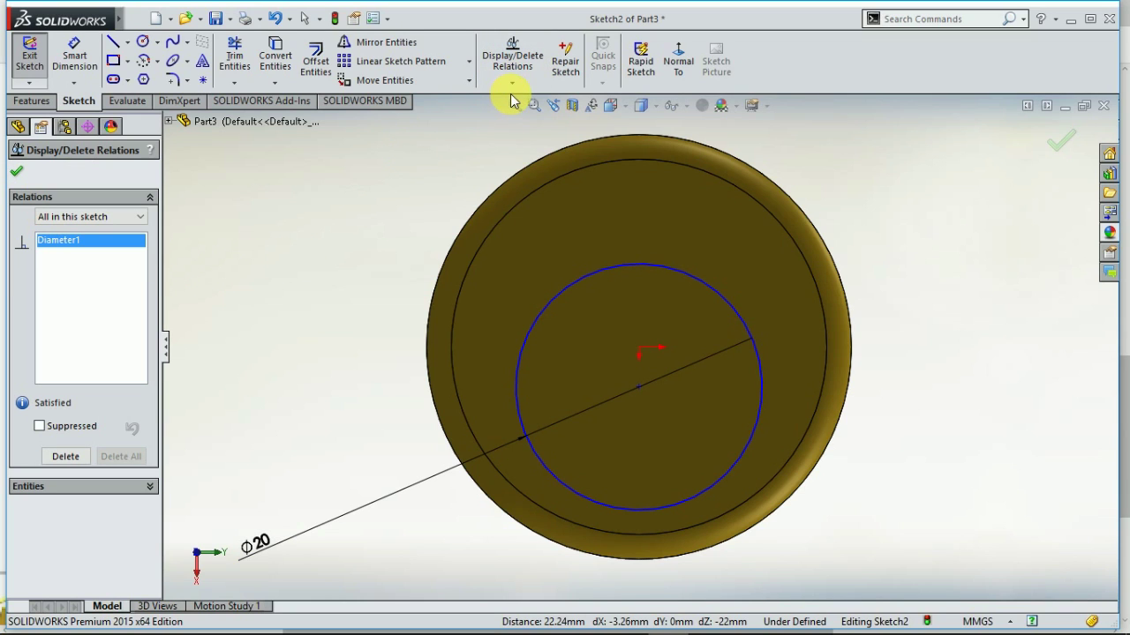
click(512, 85)
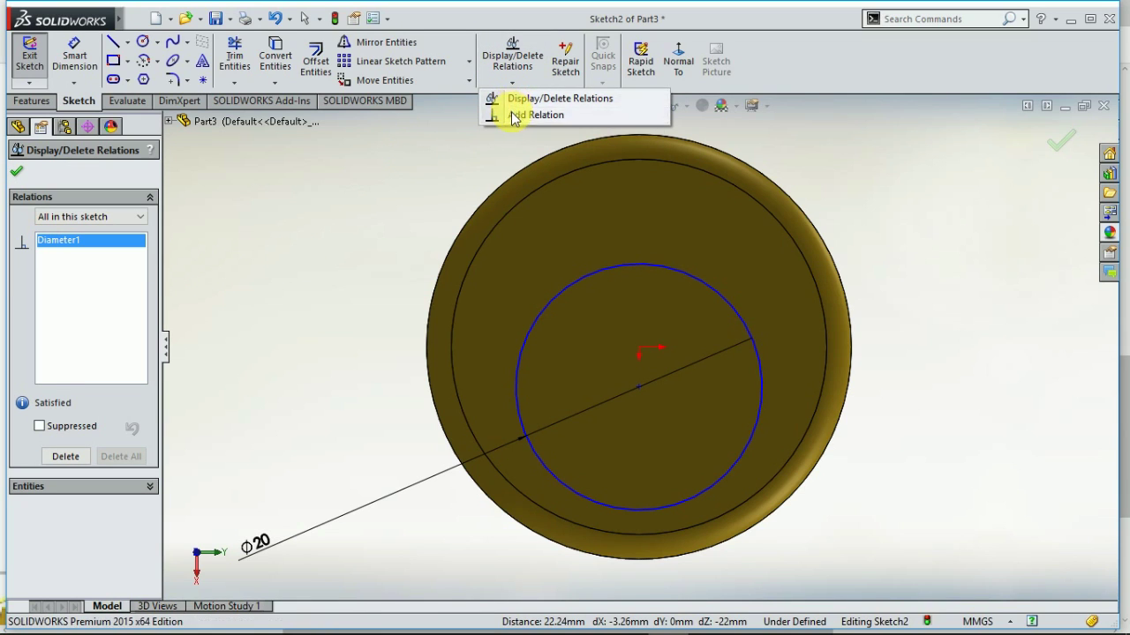
click(521, 115)
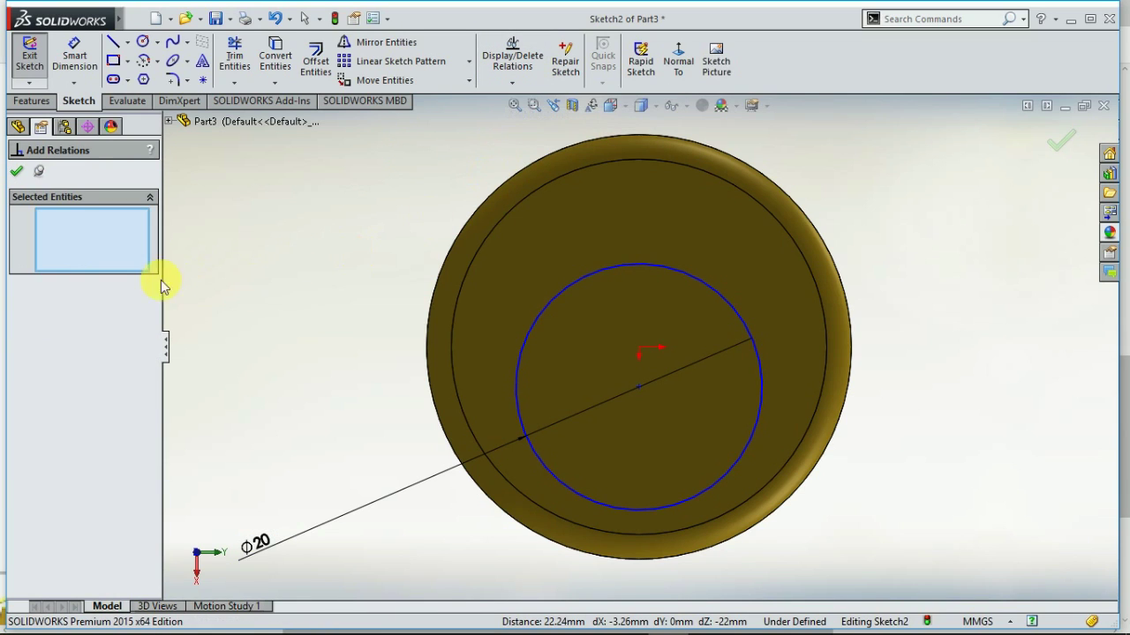
click(638, 349)
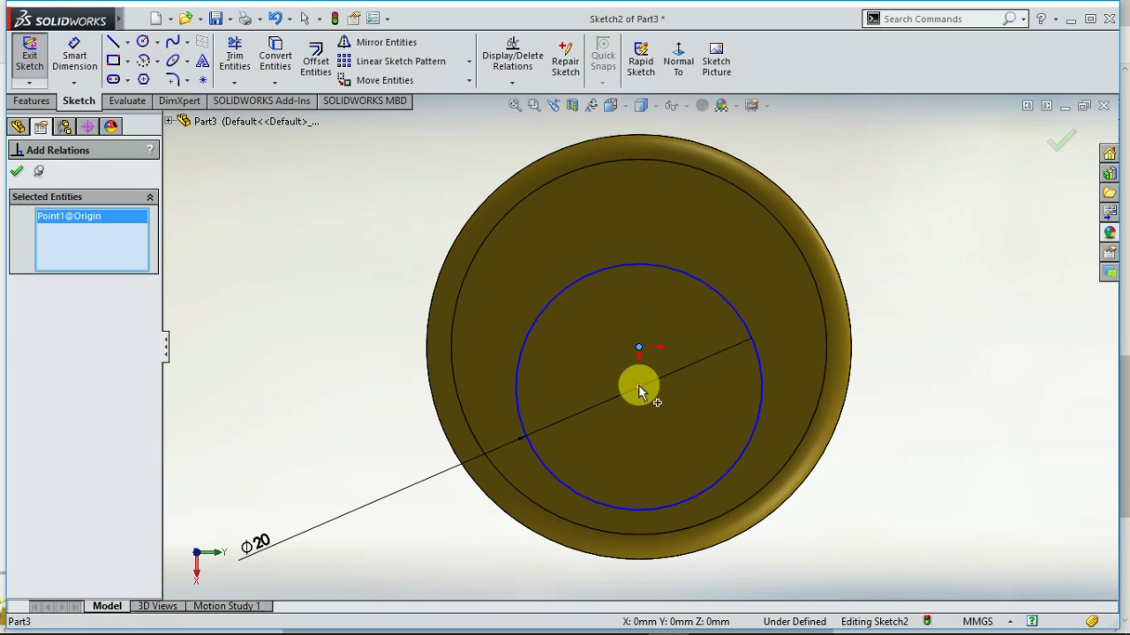
click(639, 387)
click(21, 477)
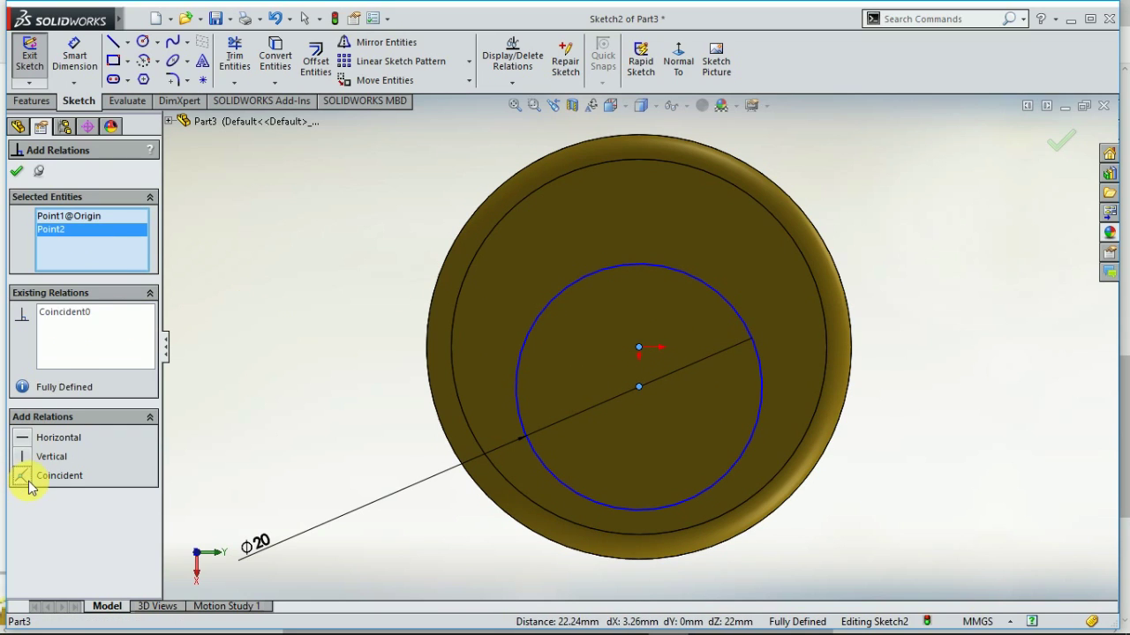
click(16, 173)
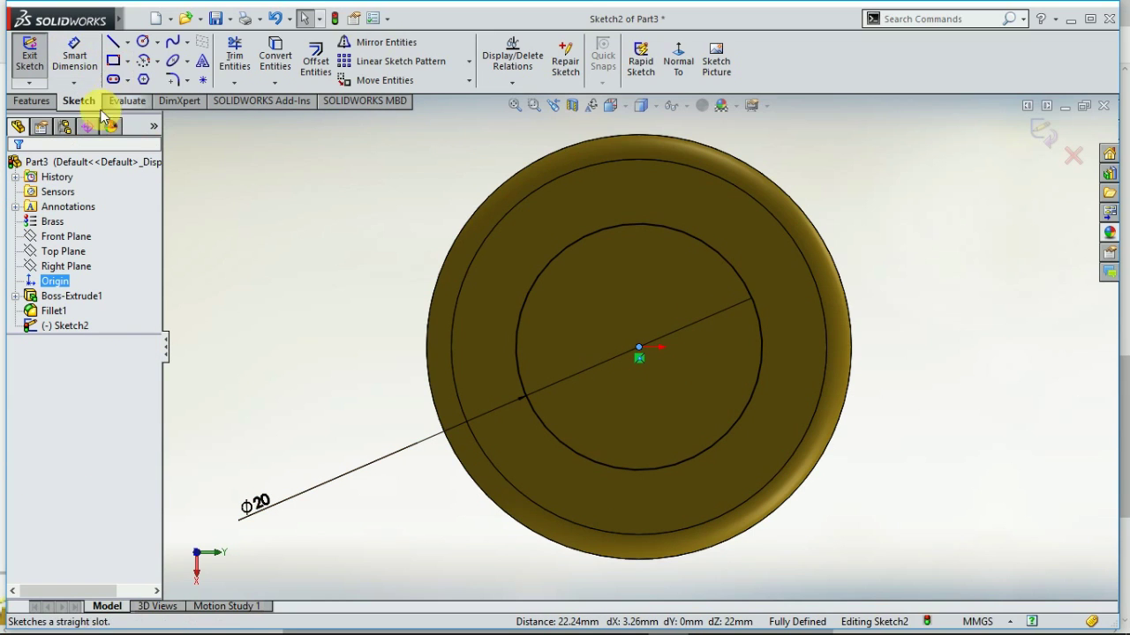
Start a Blind boss extrusion of the 20 mm circle outward from the end face with a 6 mm depth
click(34, 102)
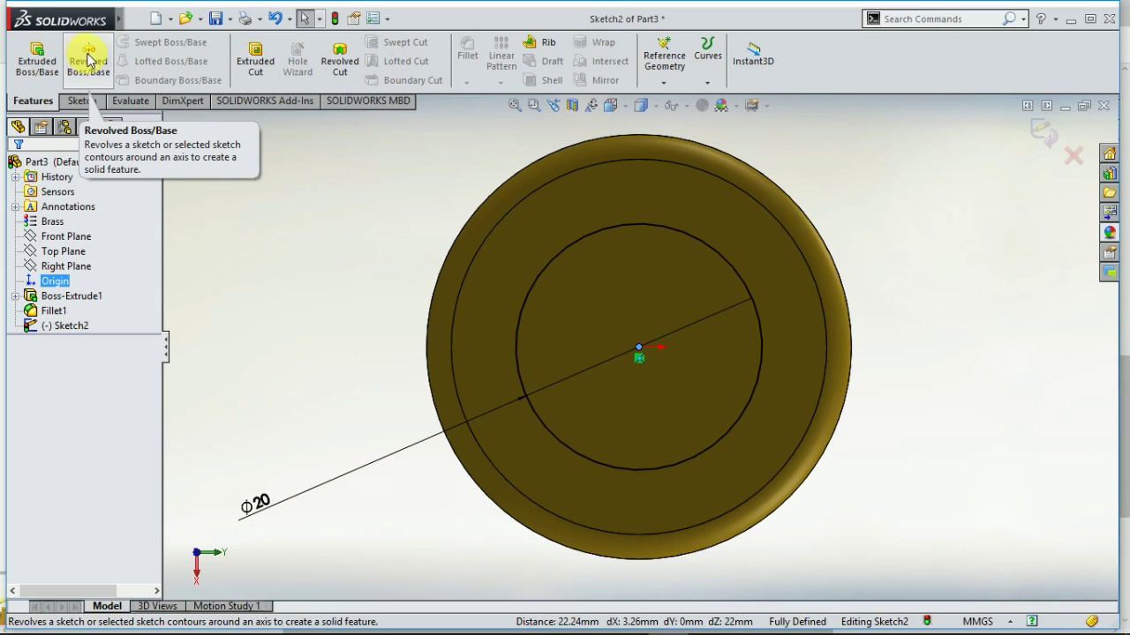
click(37, 62)
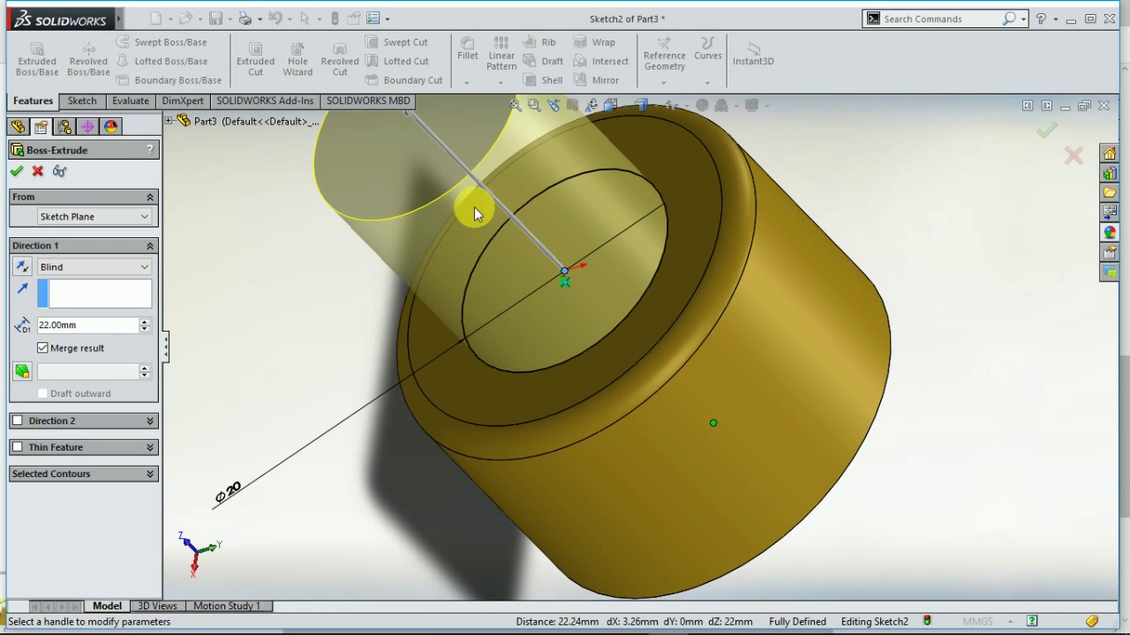
drag(422, 131, 657, 389)
Check the boss height in the MJK-706 drawing and complete the 20 mm circle's boss extrusion with a 0.5 mm depth
mouse_move(101, 624)
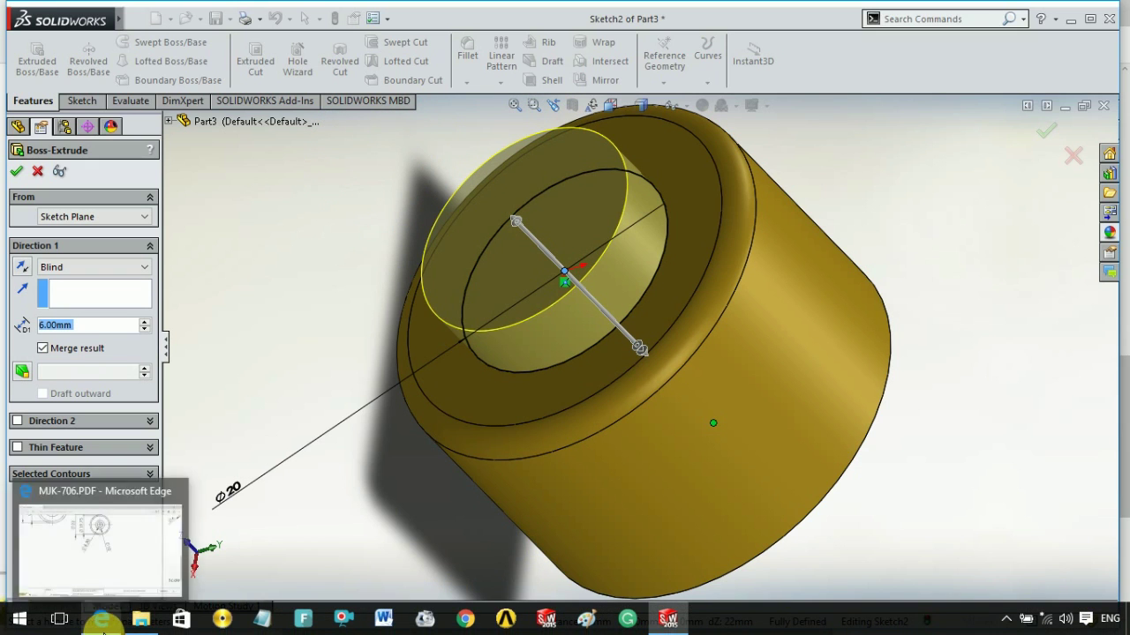
click(167, 543)
scroll(512, 300, up, 10)
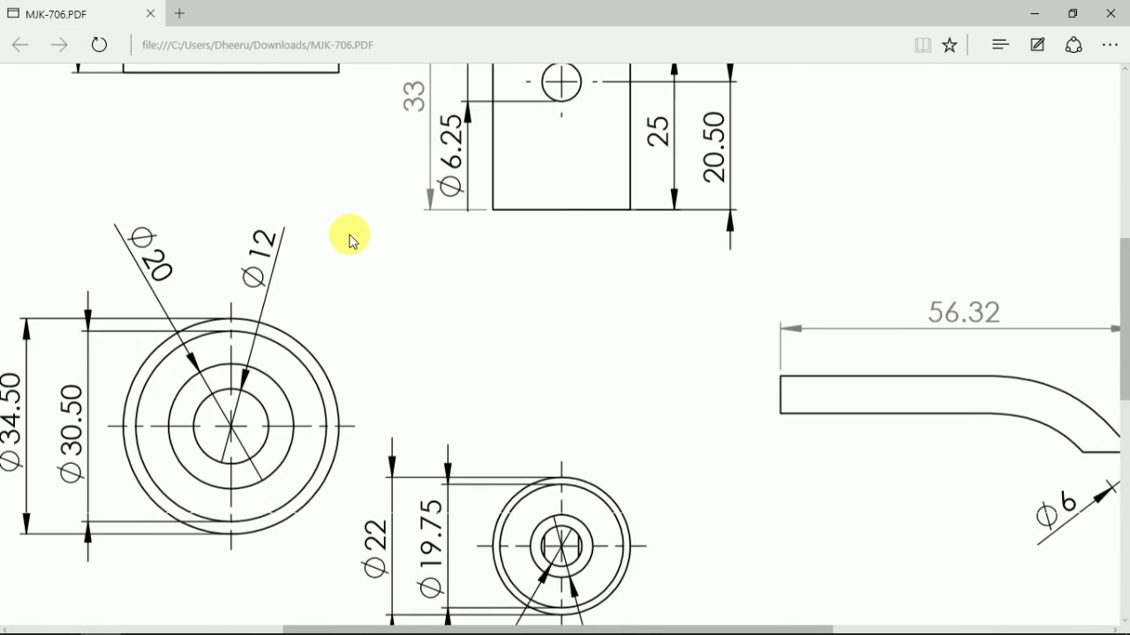
scroll(217, 377, down, 2)
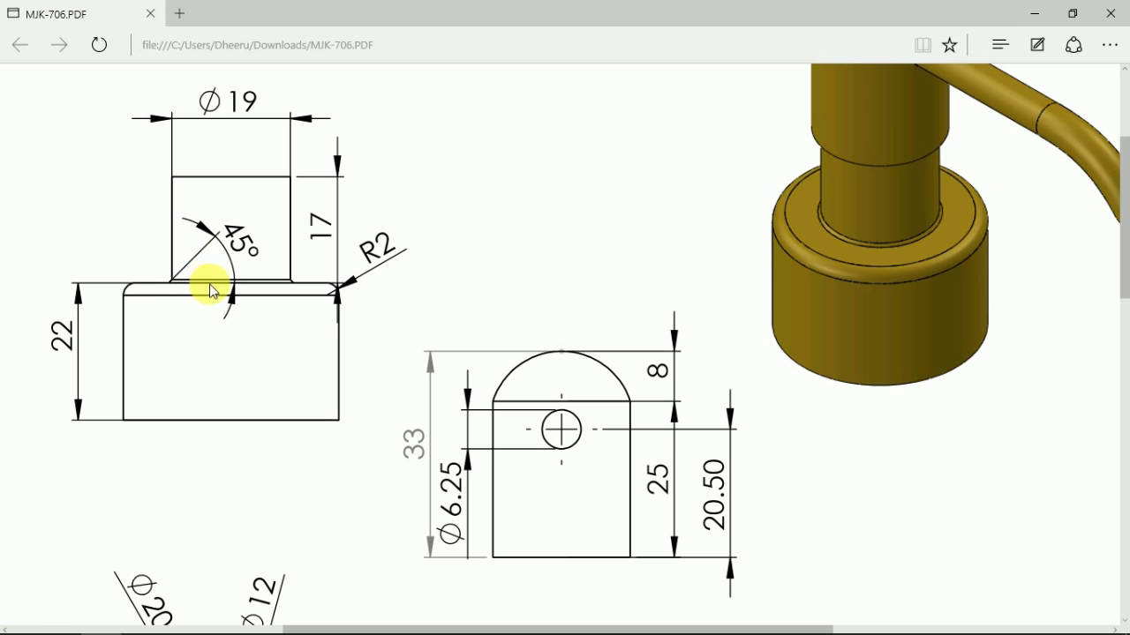
mouse_move(552, 620)
click(666, 620)
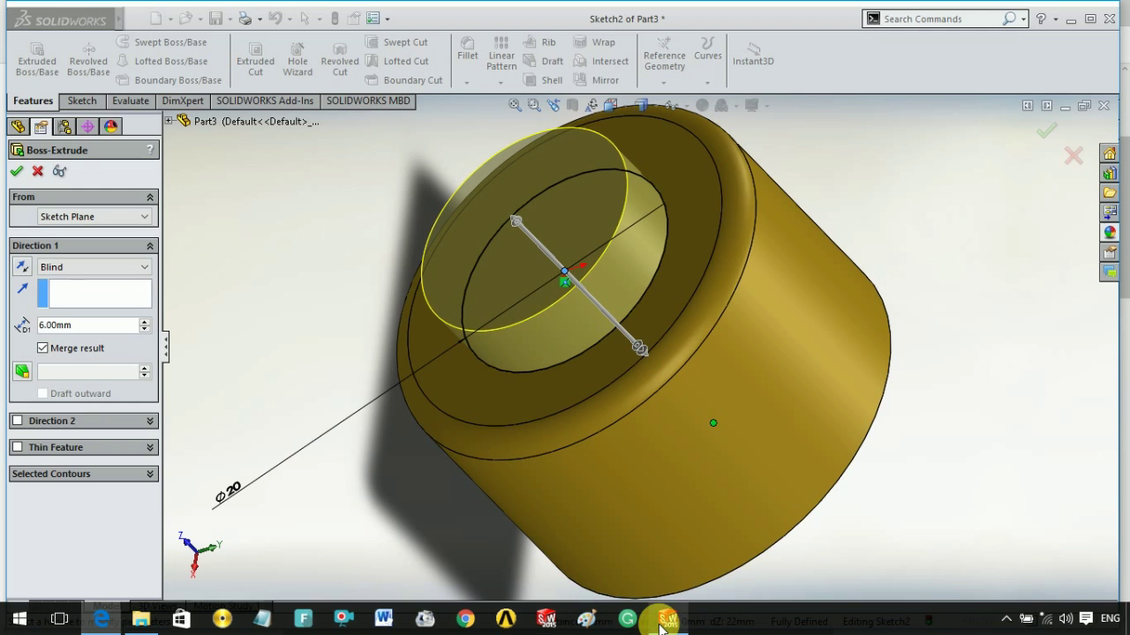
click(89, 328)
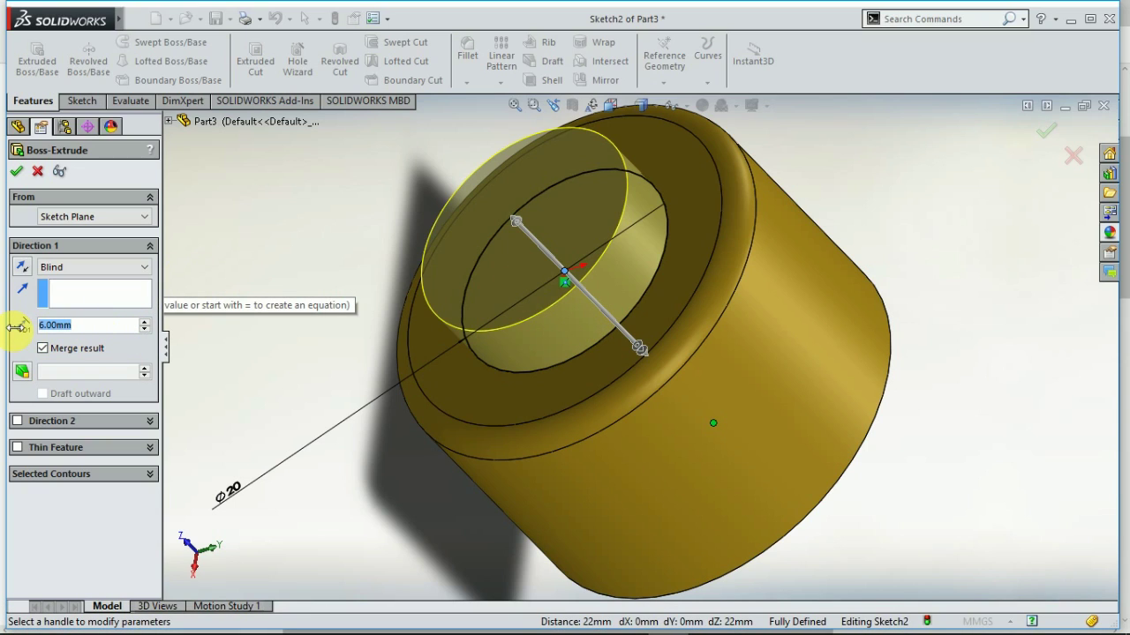
text(0.5)
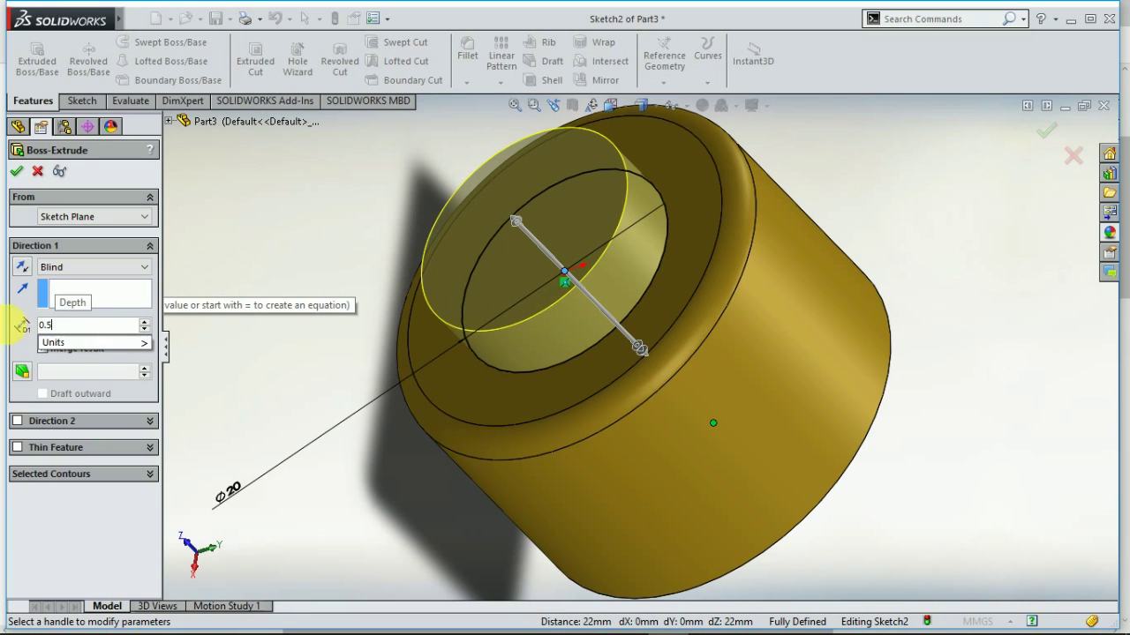
click(16, 172)
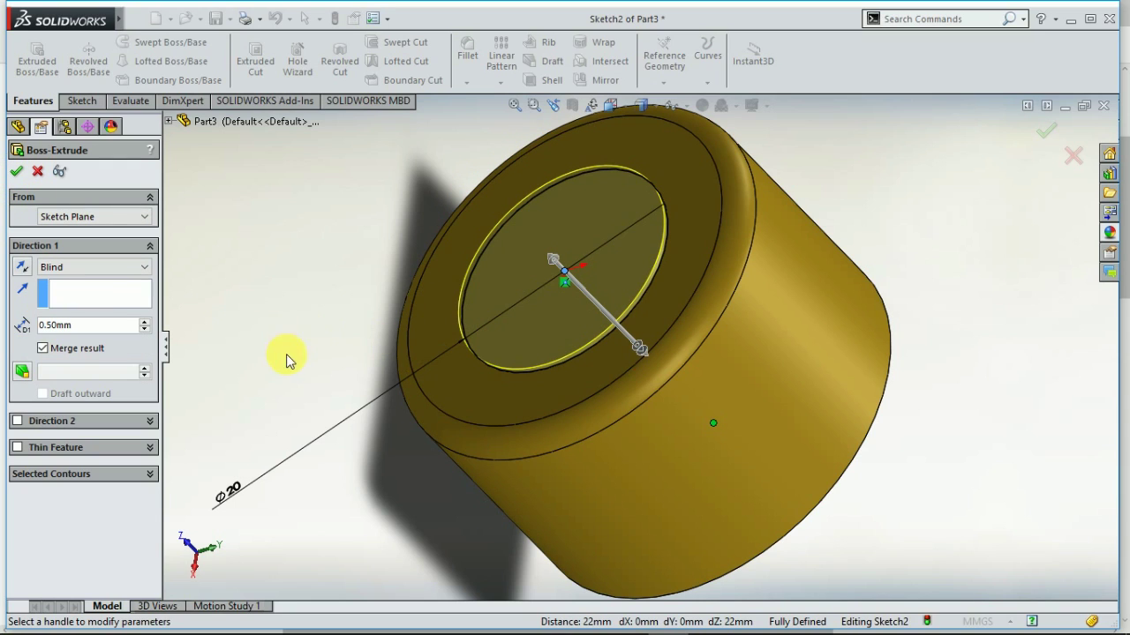
click(17, 171)
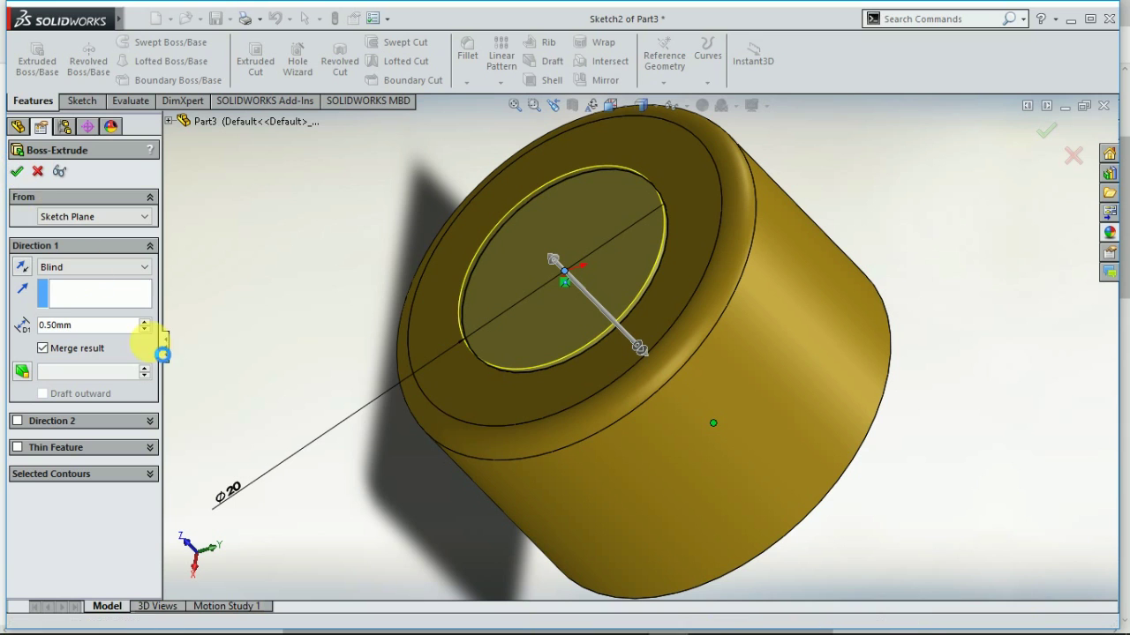
Chamfer the outer edge of the thin 20 mm boss with a 0.5 mm distance at 45 degrees
middle_drag(471, 510, 723, 270)
scroll(797, 290, down, 5)
middle_drag(934, 279, 933, 323)
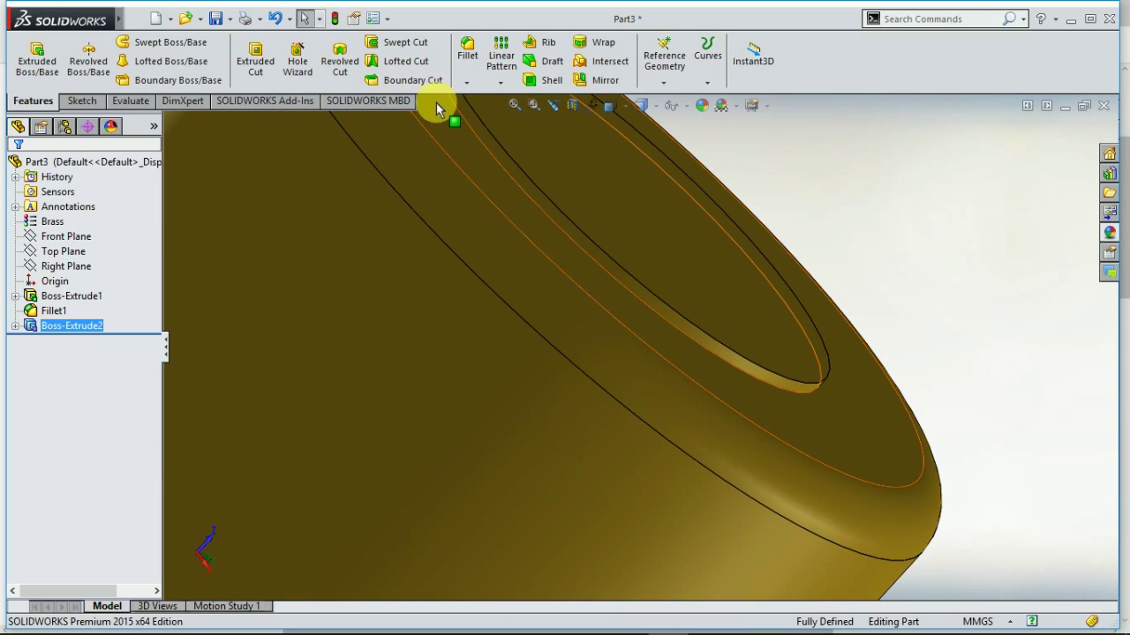
click(466, 82)
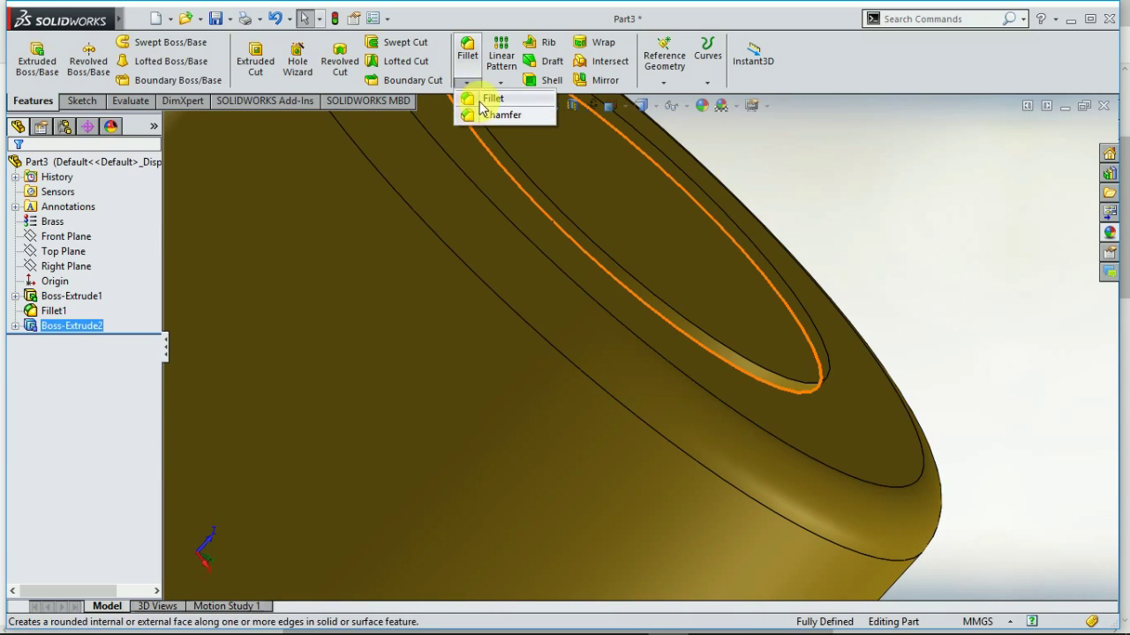
click(499, 115)
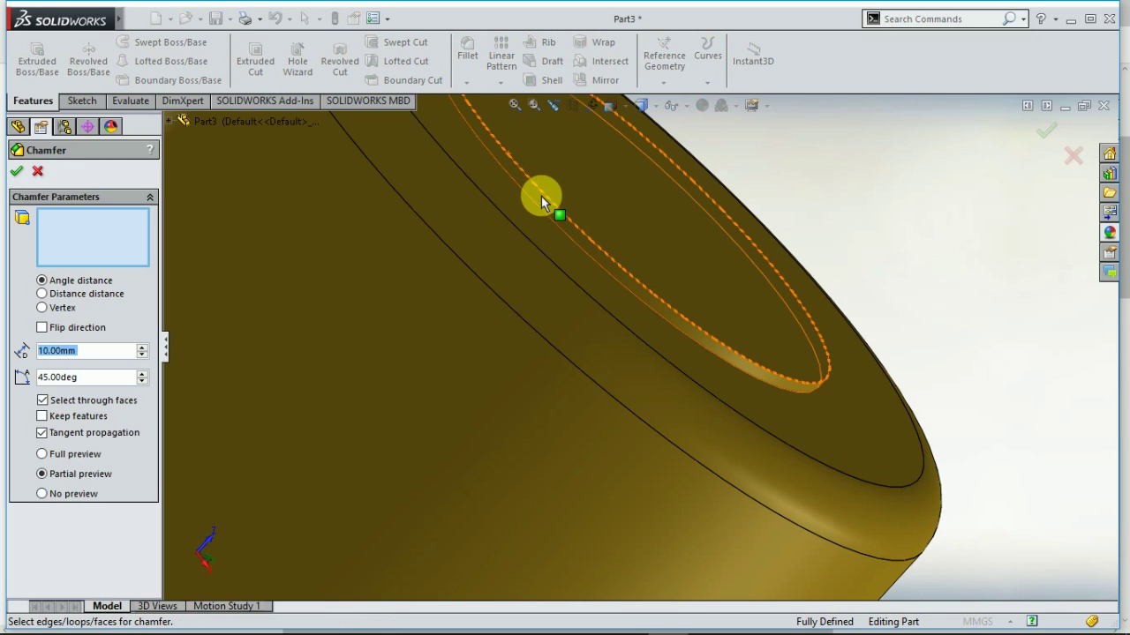
click(548, 203)
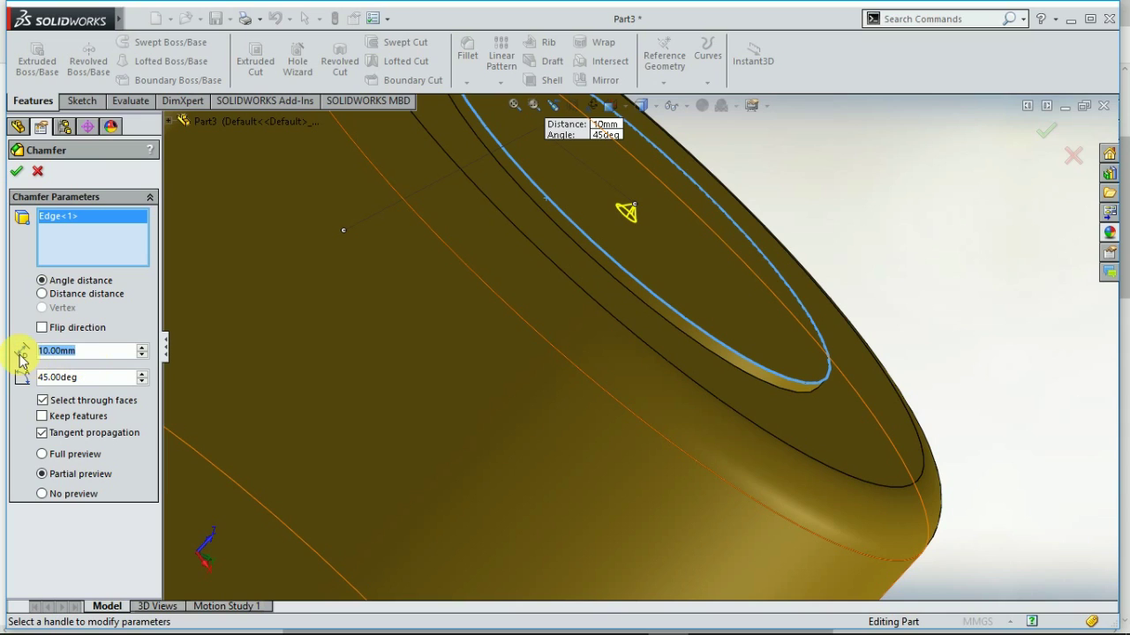
text(0.5)
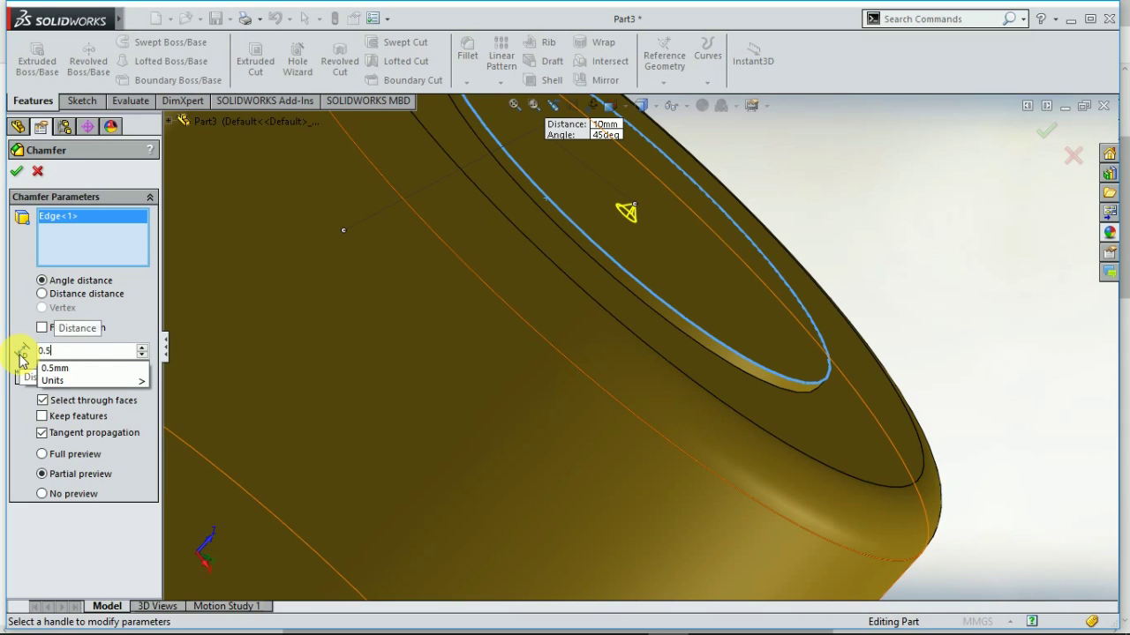
key(Return)
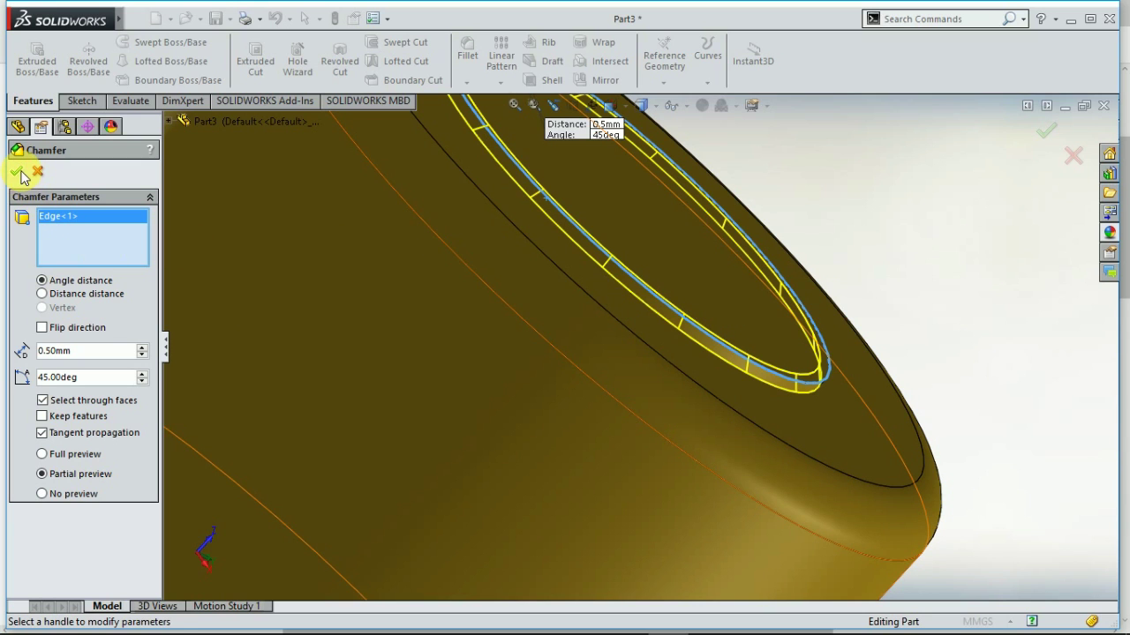
click(18, 172)
scroll(1000, 296, up, 6)
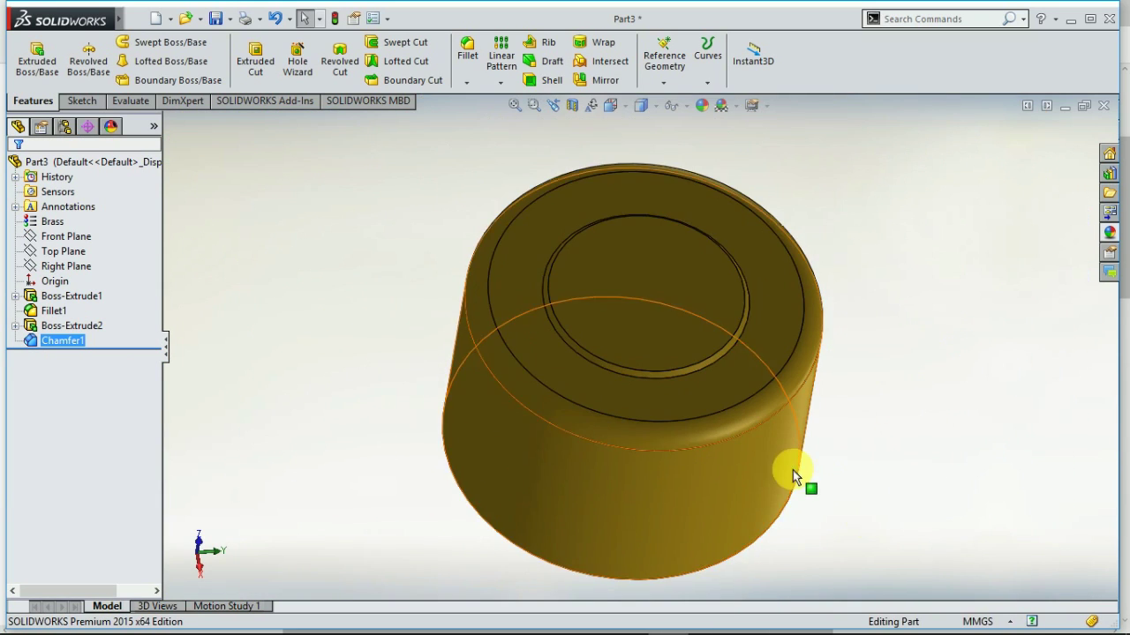
middle_drag(792, 477, 918, 406)
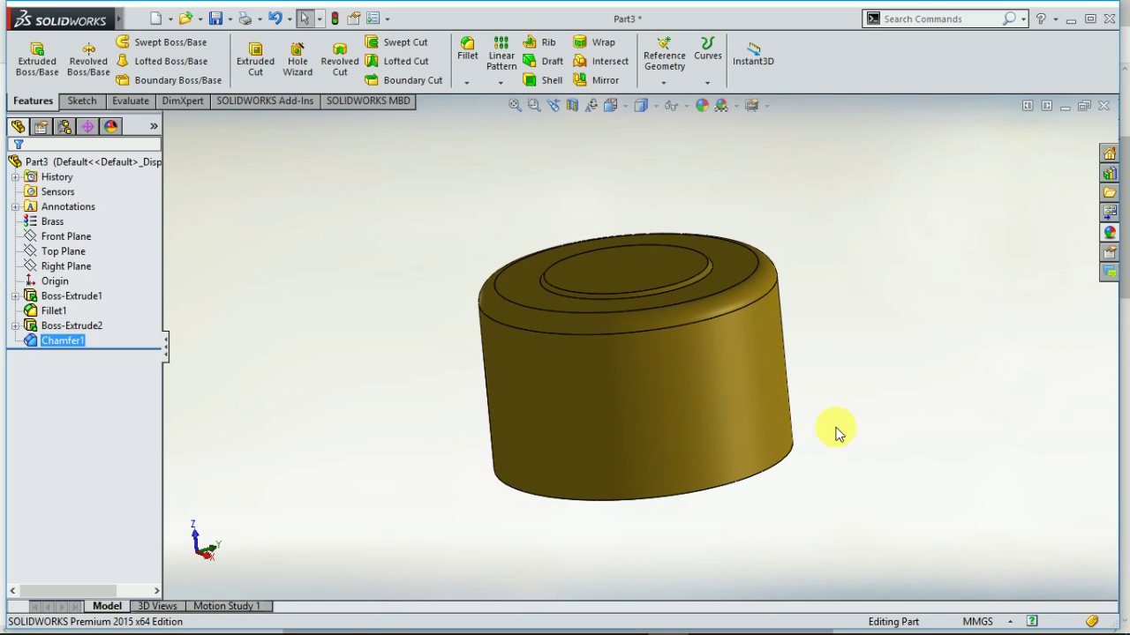
Look up the diameter and height of the base's upper cylinder in the MJK-706 drawing and return to the SOLIDWORKS part
click(103, 620)
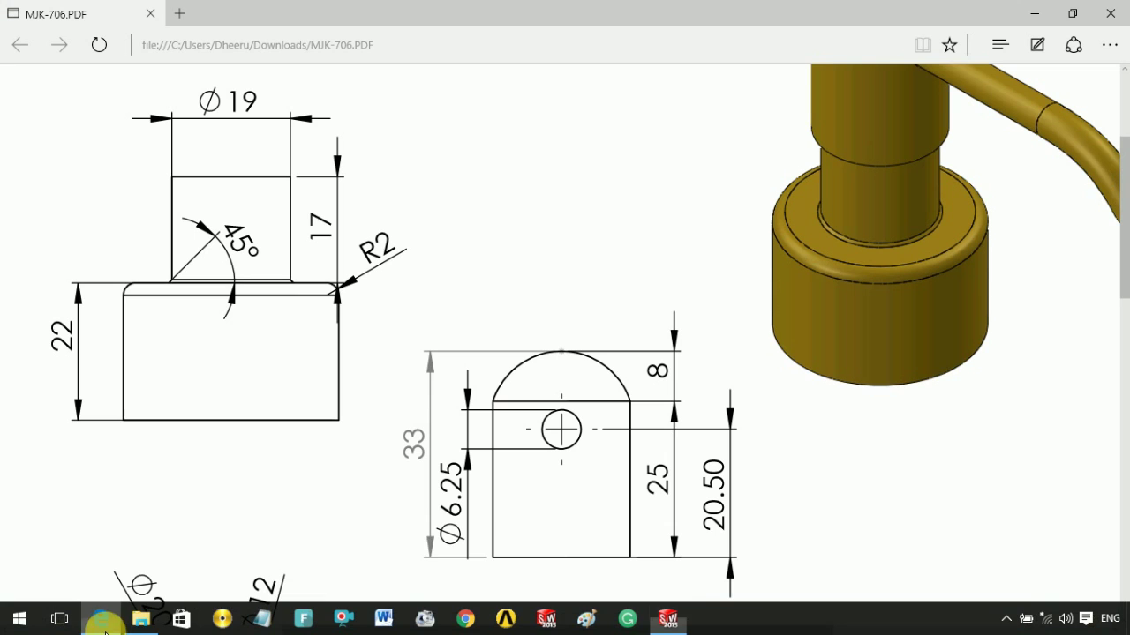
scroll(238, 243, up, 1)
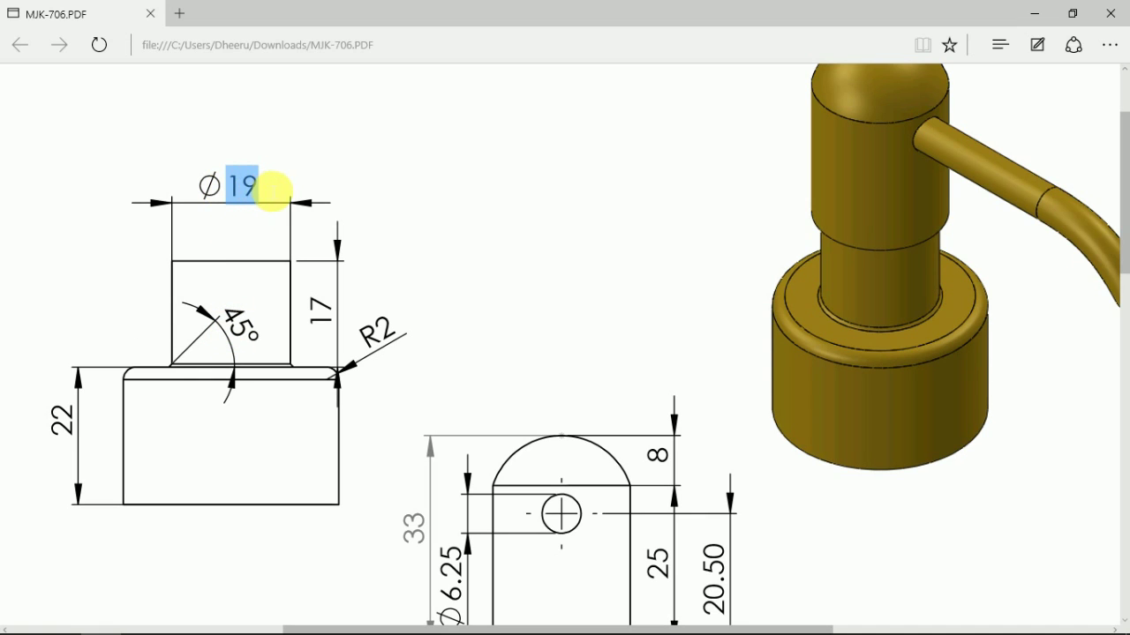
drag(314, 307, 343, 336)
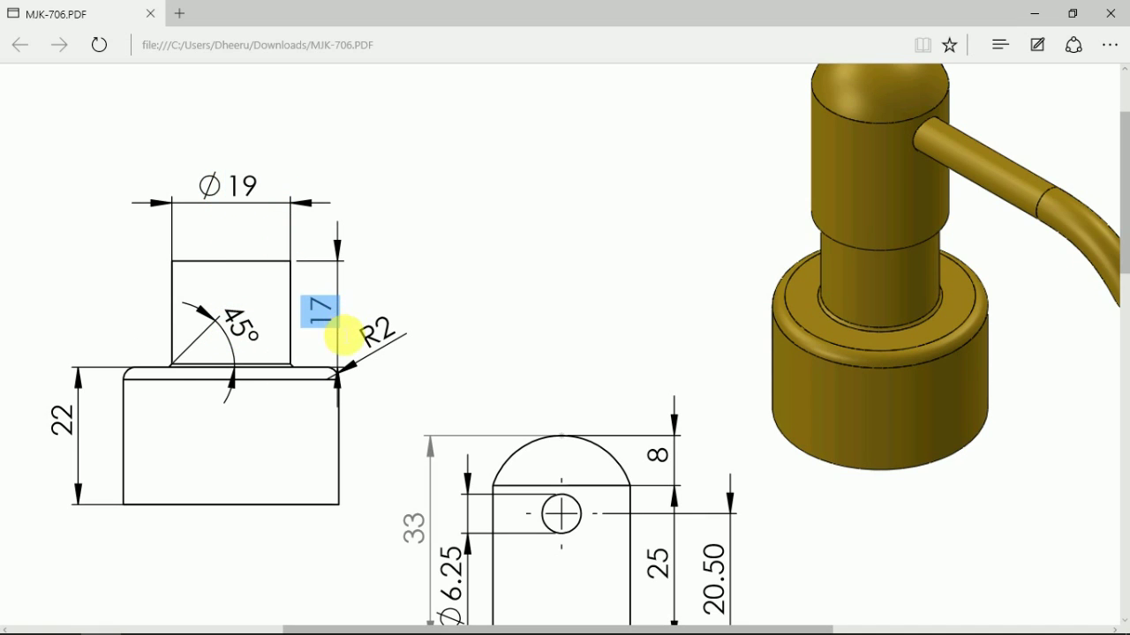
click(374, 416)
mouse_move(580, 628)
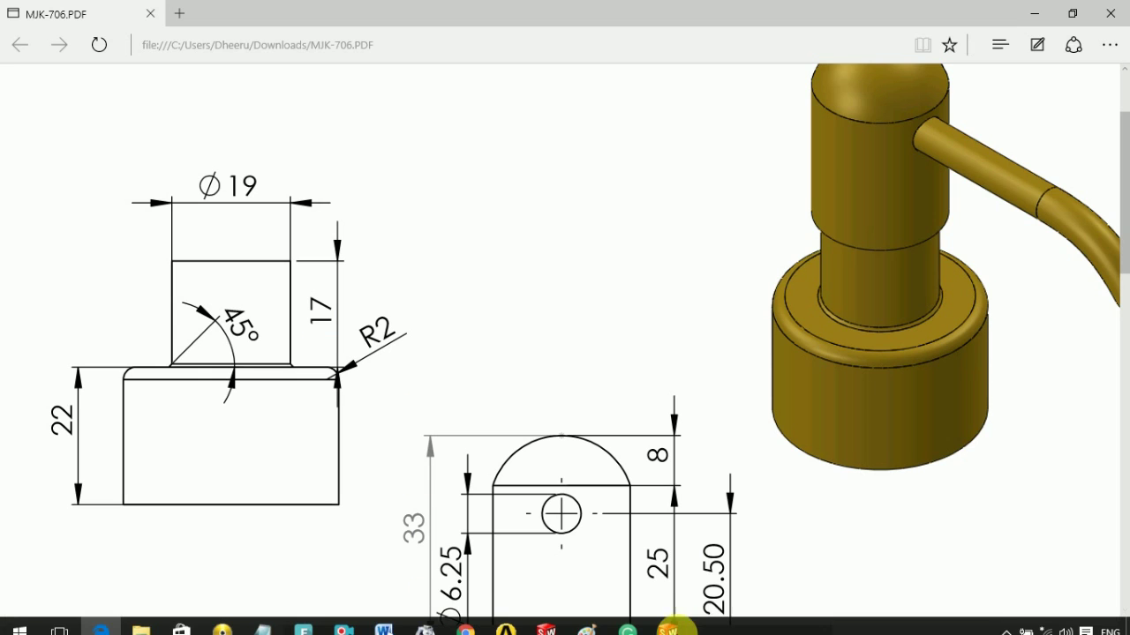
click(668, 618)
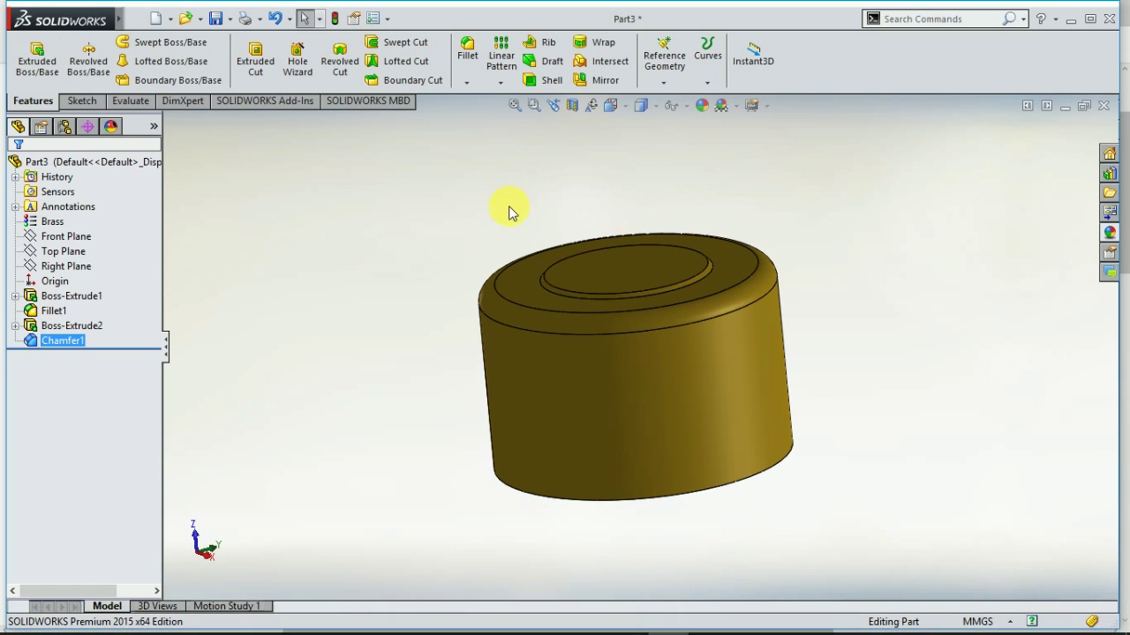
Sketch a circle about 14 mm in diameter, centred at the origin, on the chamfered boss's flat end face
middle_drag(581, 212, 623, 295)
click(625, 298)
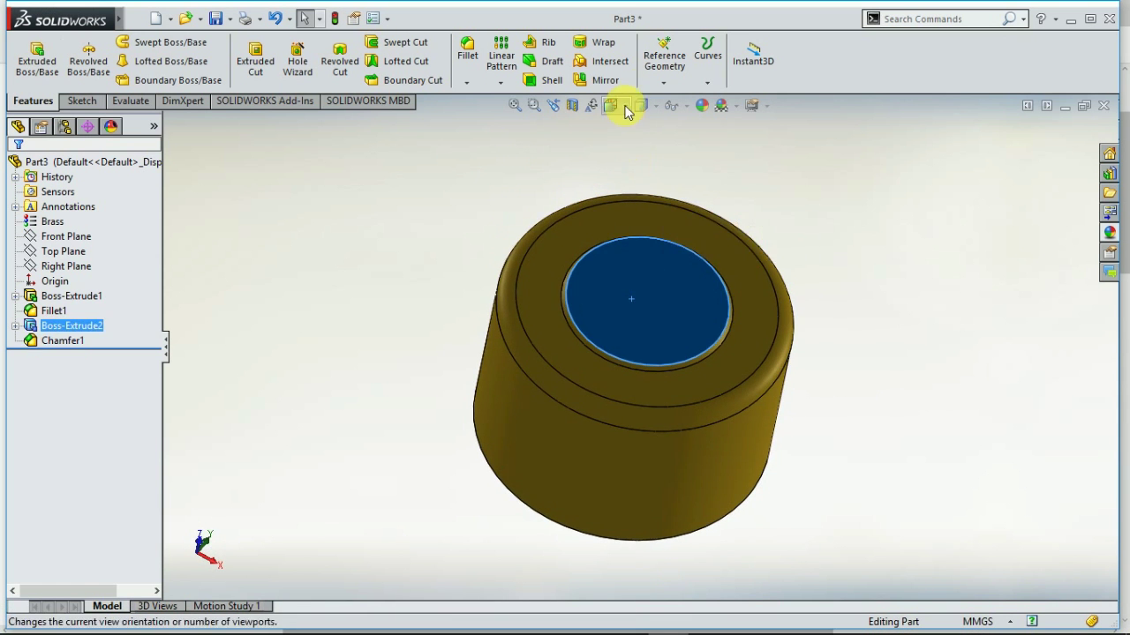
click(611, 105)
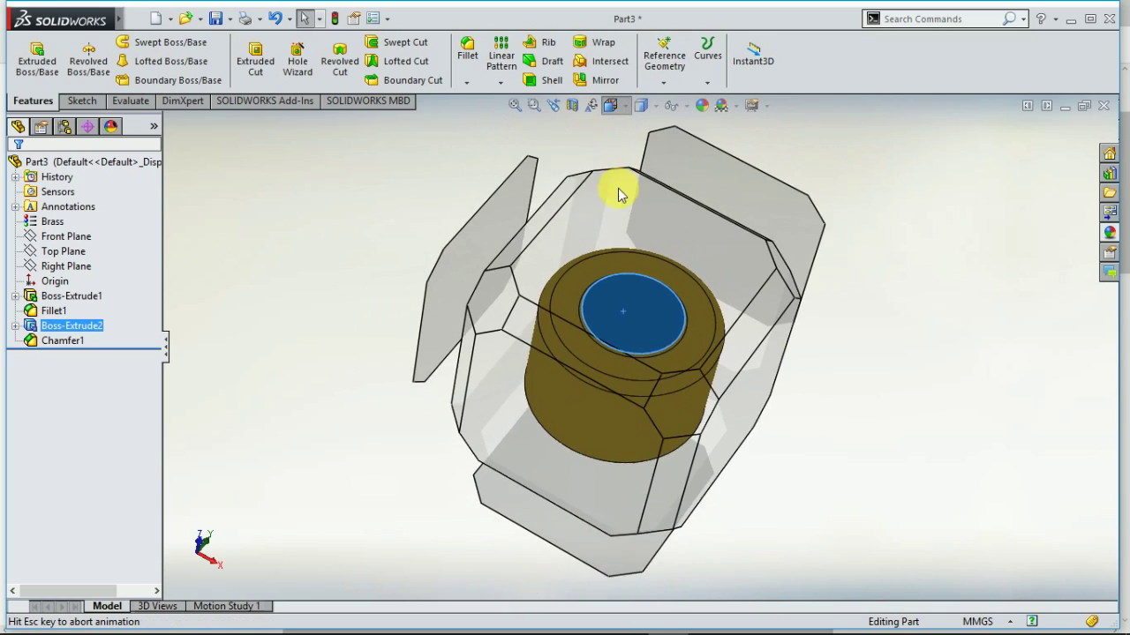
key(ctrl+1)
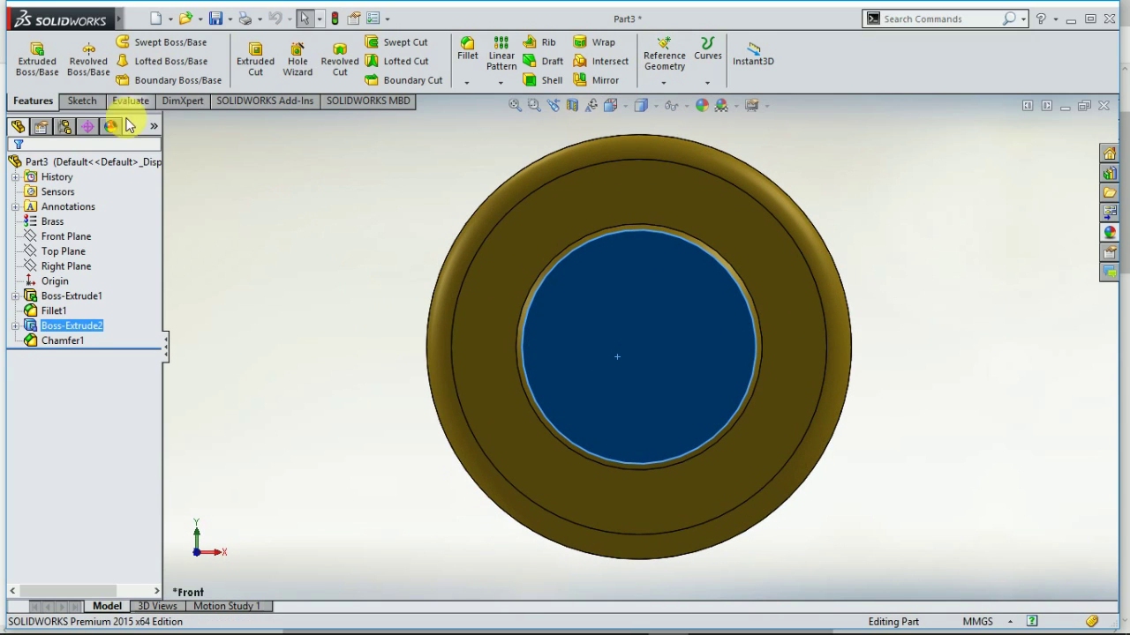
click(79, 102)
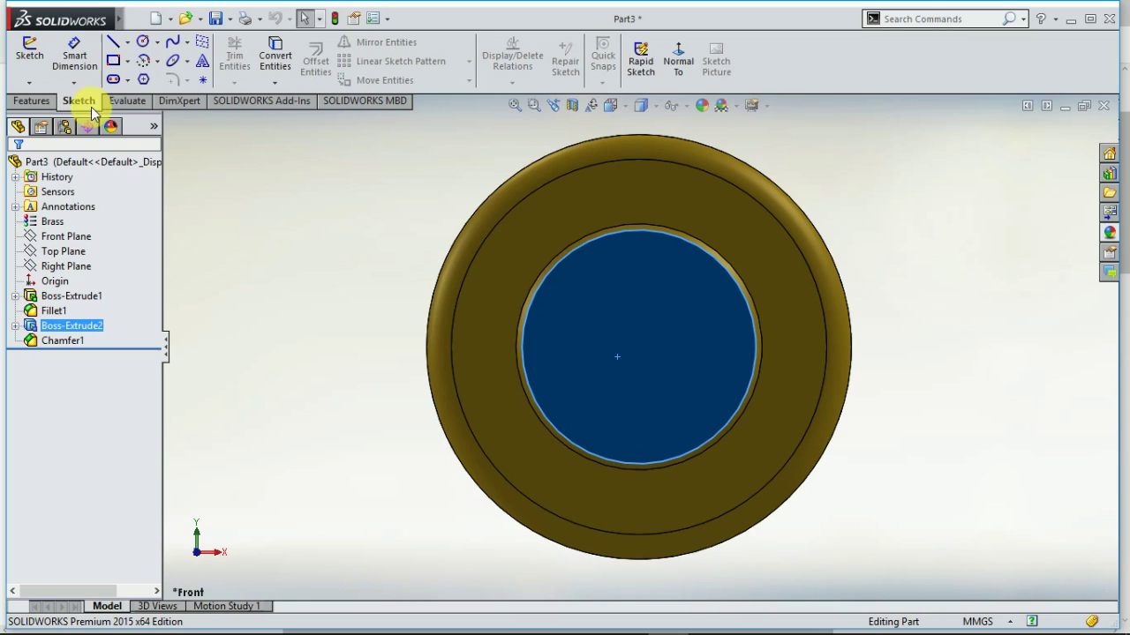
click(144, 46)
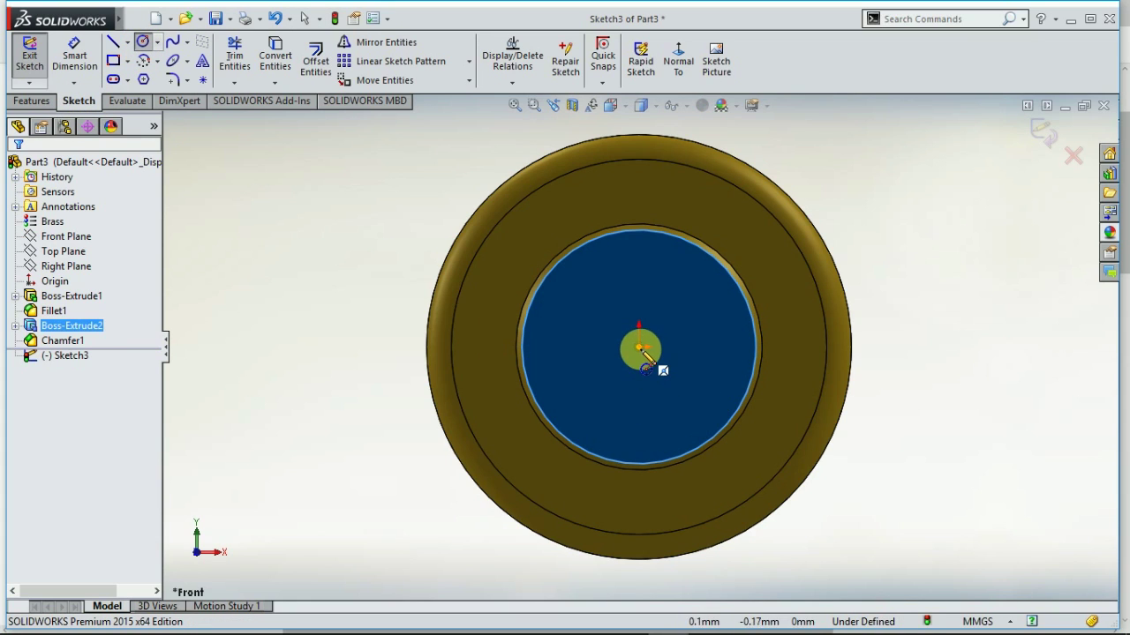
click(639, 347)
click(668, 263)
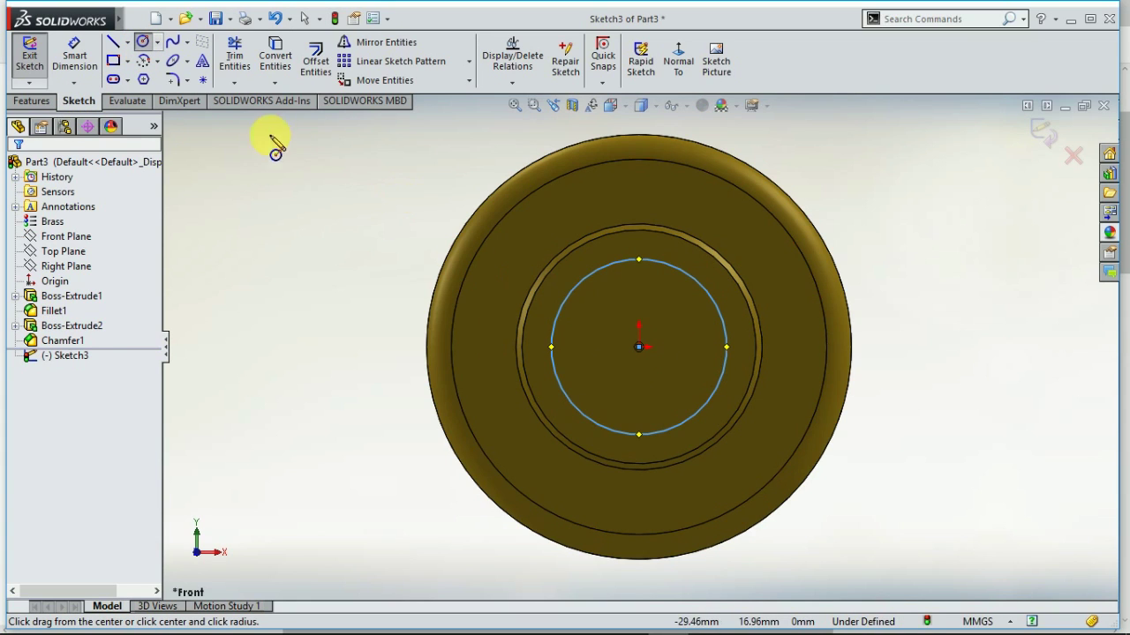
Dimension the new circle's diameter as 19 mm
click(74, 55)
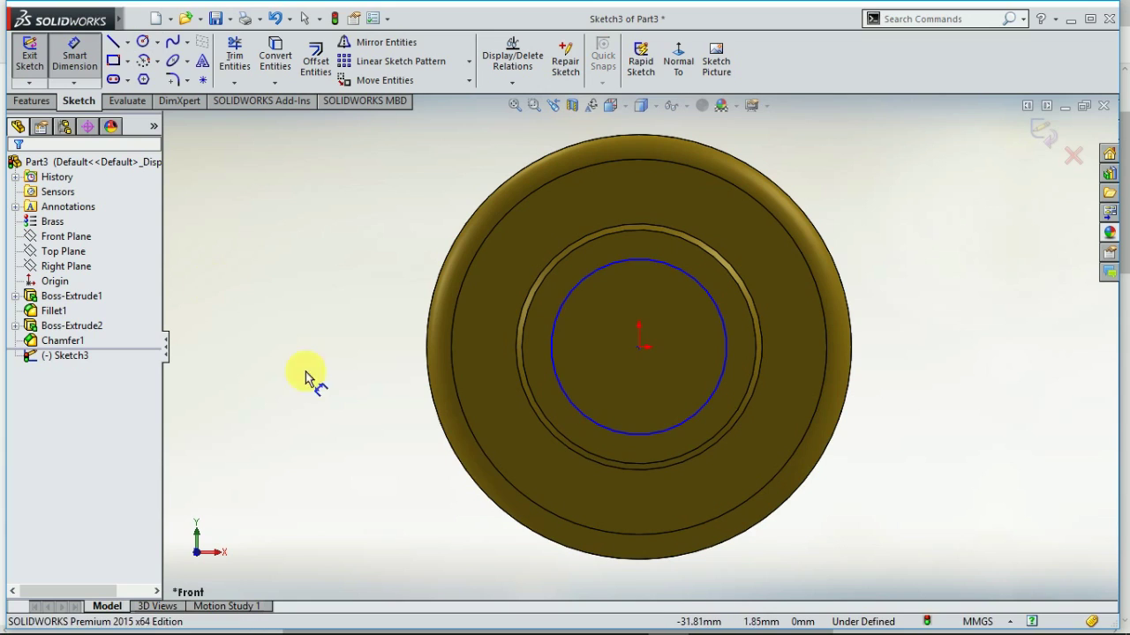
click(589, 425)
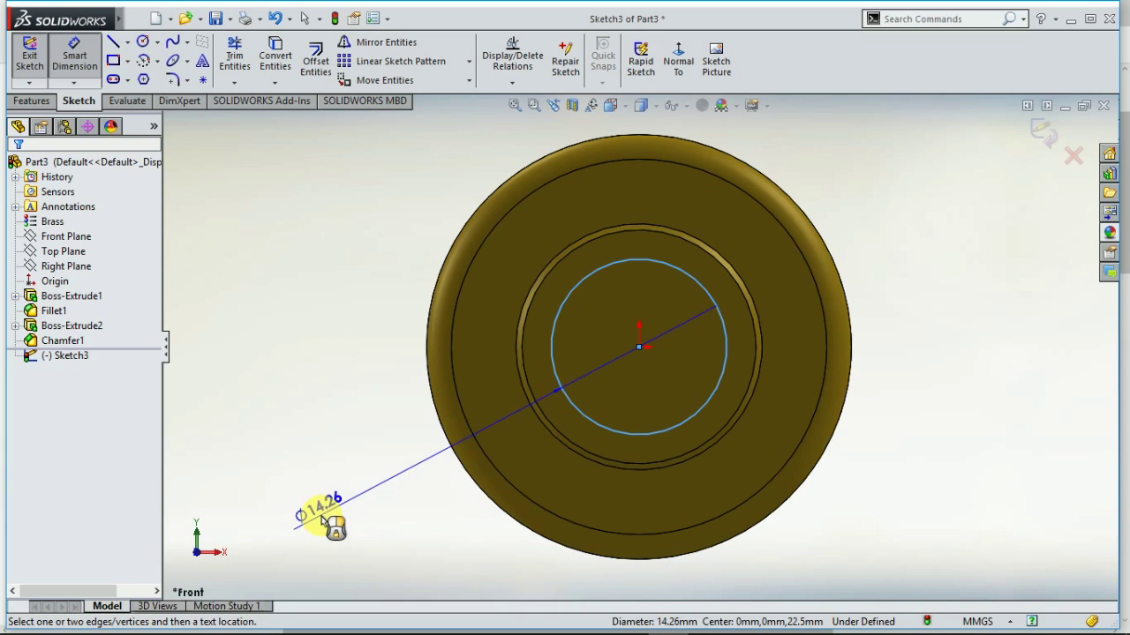
click(322, 521)
text(1)
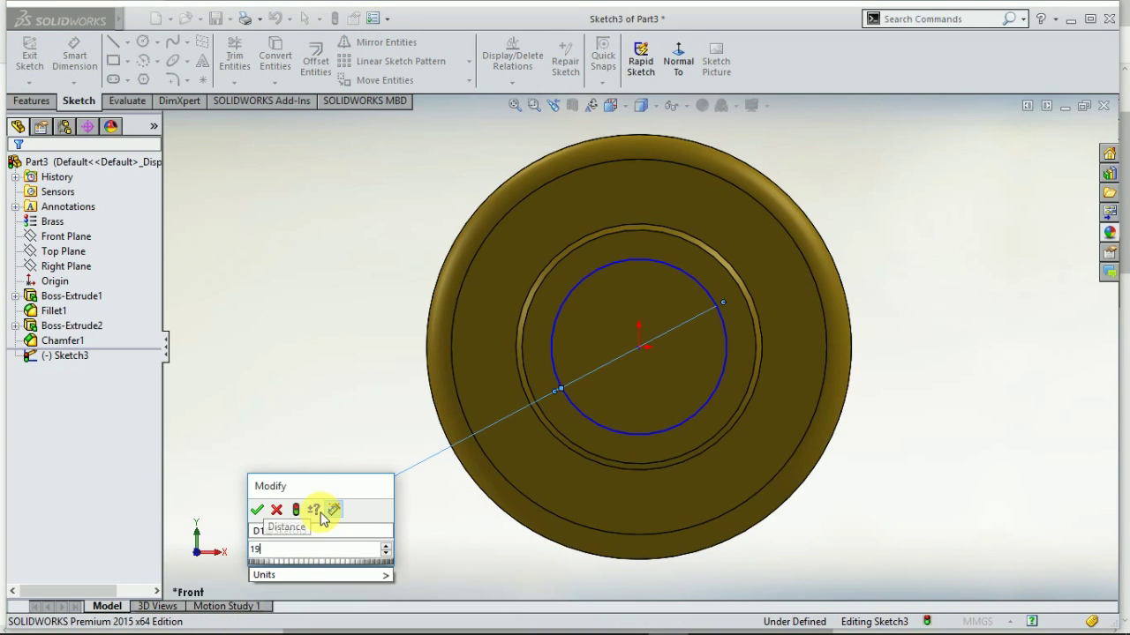
text(9)
key(Return)
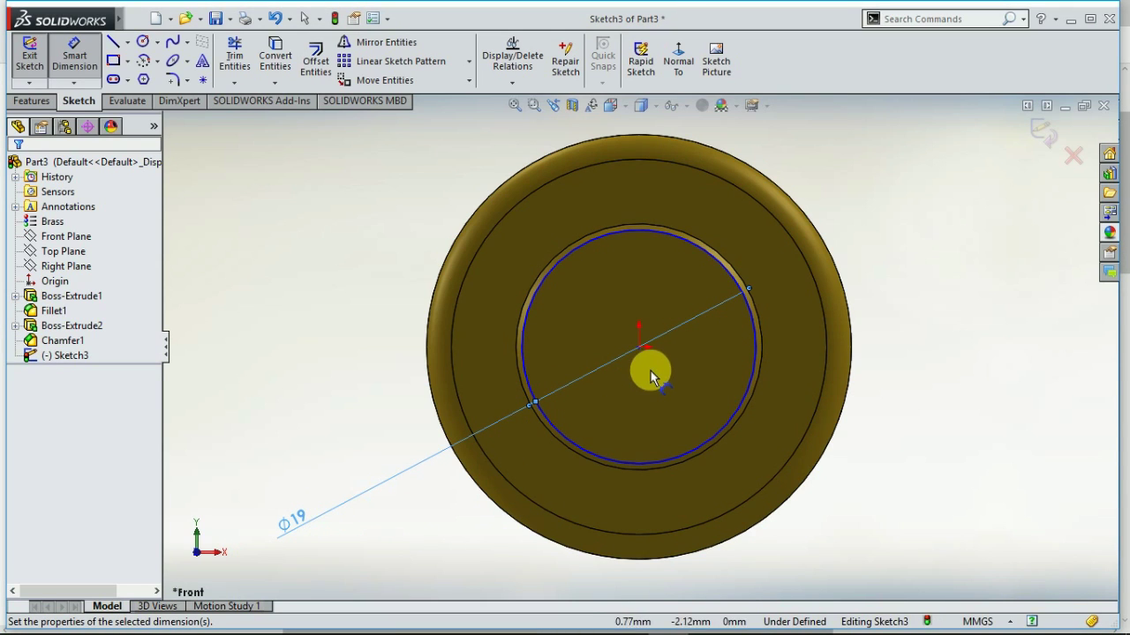
click(76, 44)
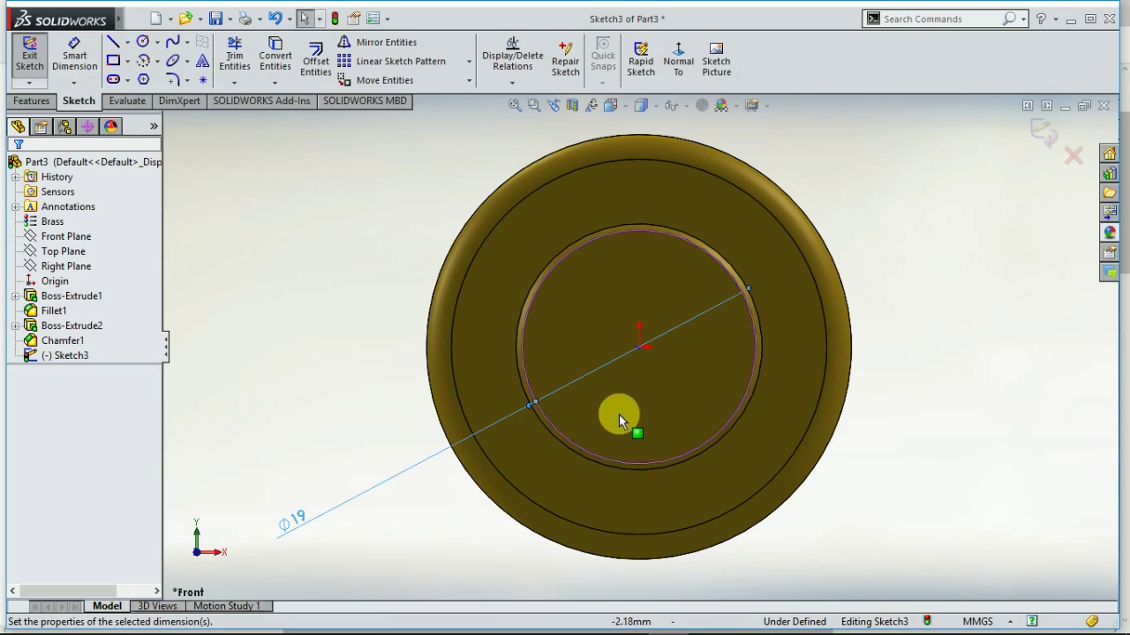
Move the 19 mm circle's centre off the origin and make it coincident with the origin again
drag(641, 360, 641, 399)
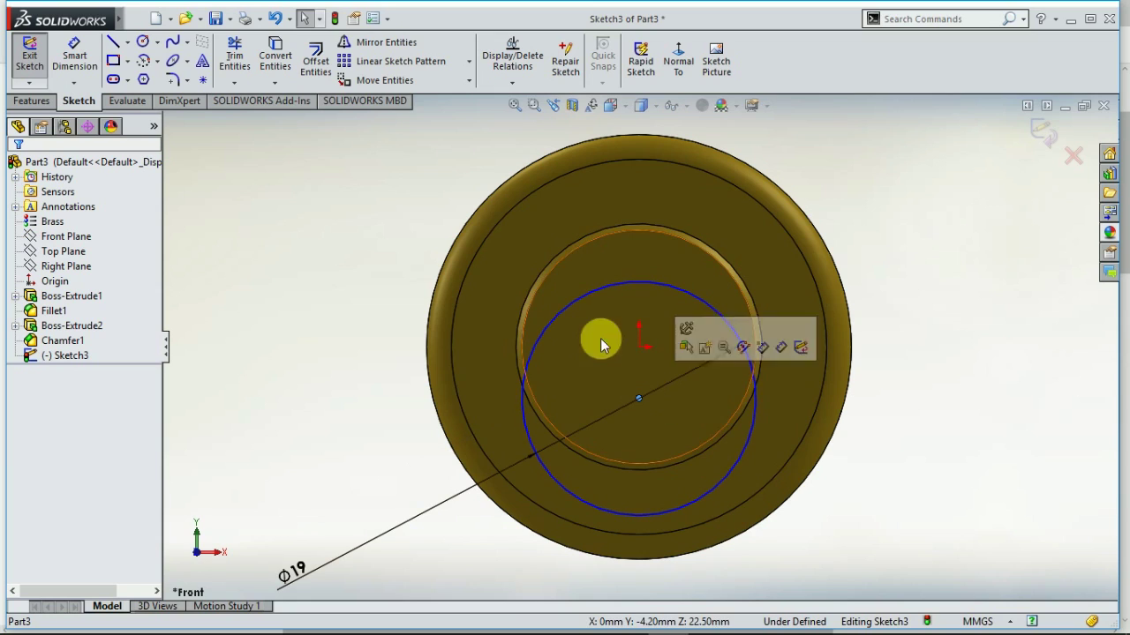
click(517, 87)
click(528, 111)
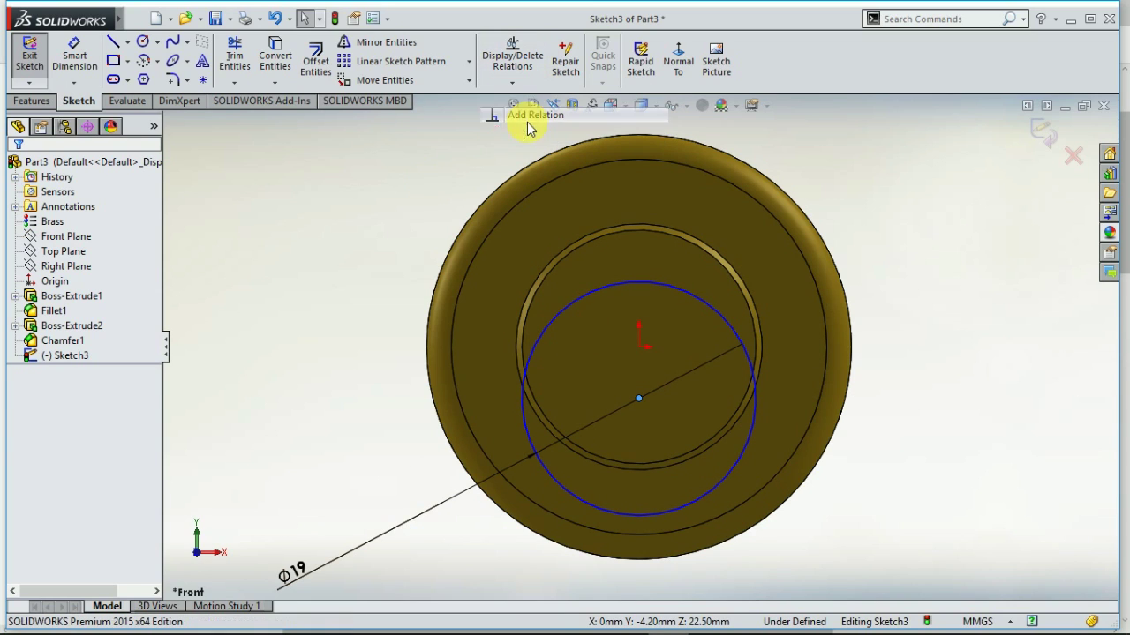
click(638, 349)
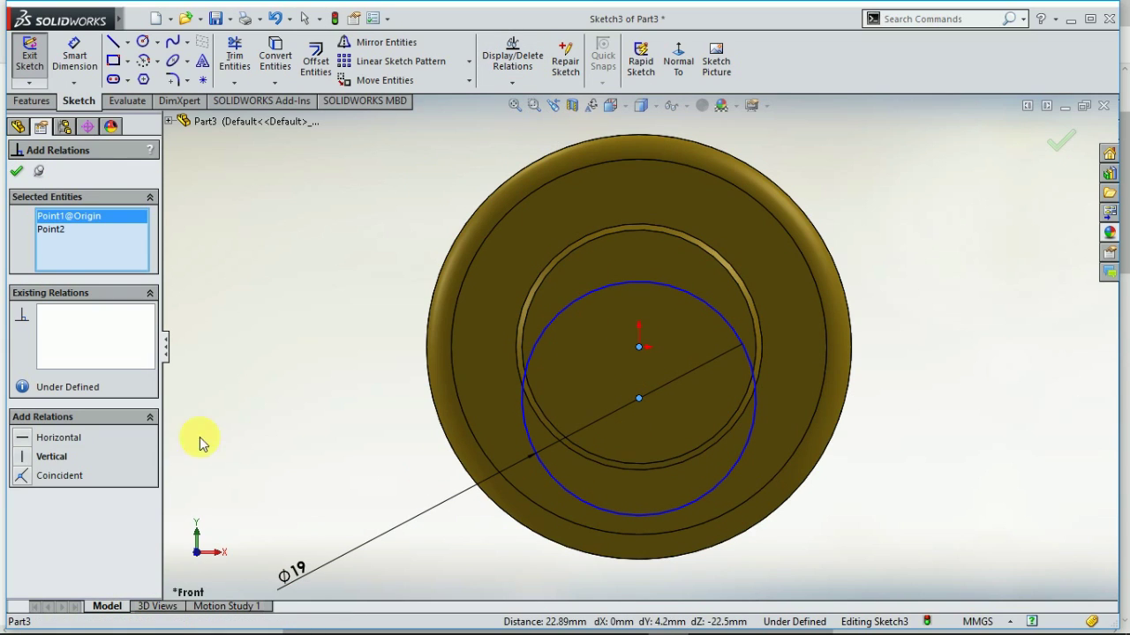
click(26, 478)
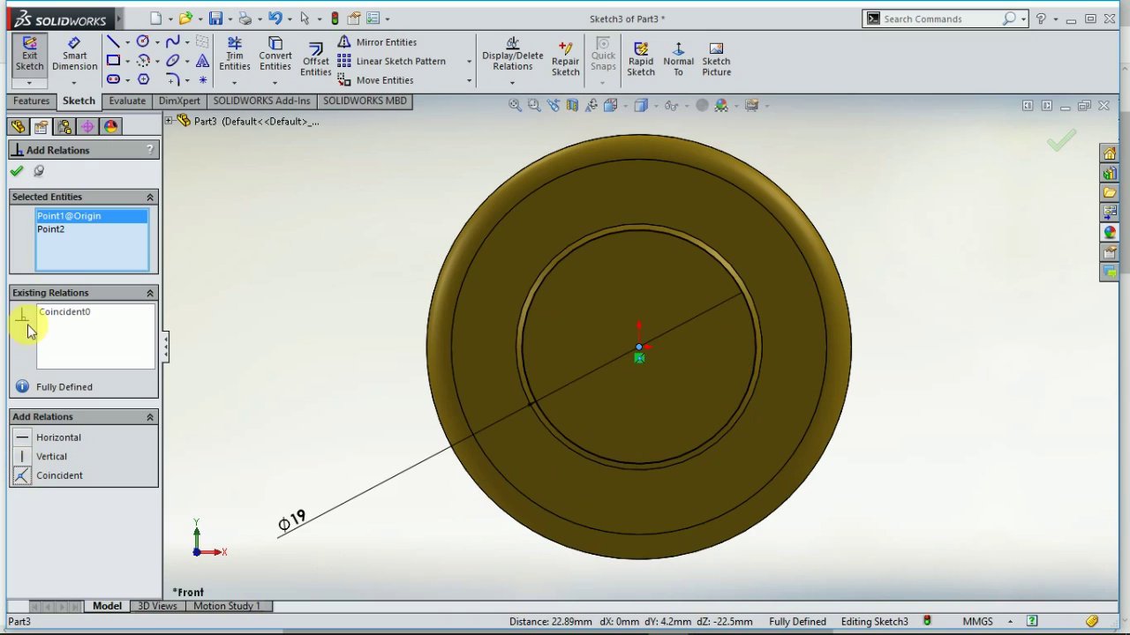
click(18, 173)
Extrude the 19 mm circle upward from the chamfered boss to a blind depth of 17 mm, merged with the body
click(31, 101)
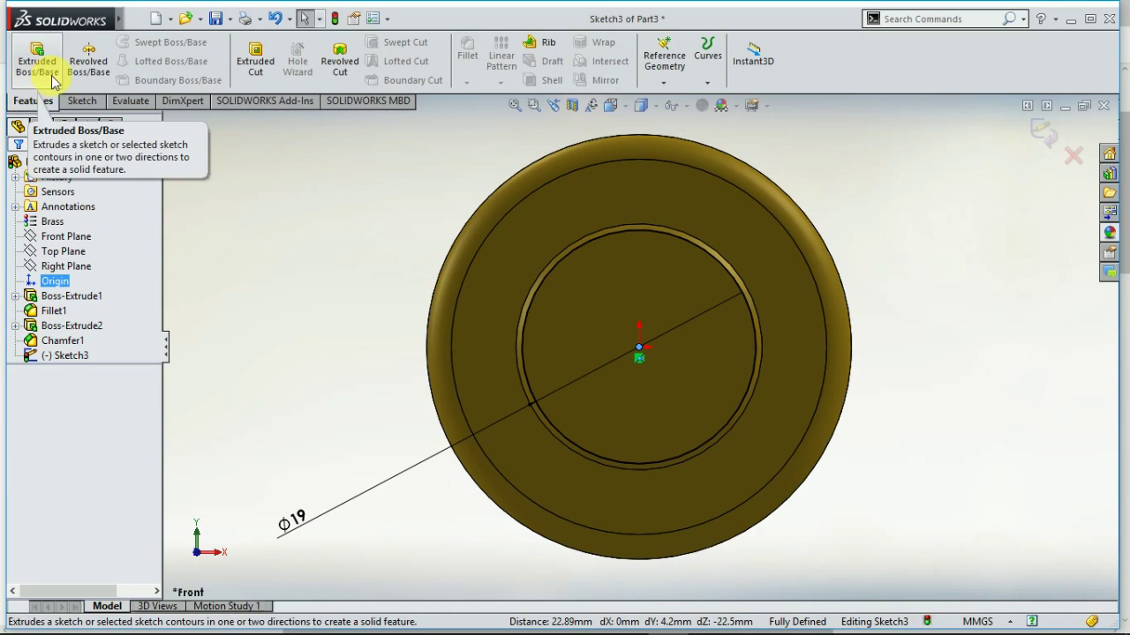
click(24, 74)
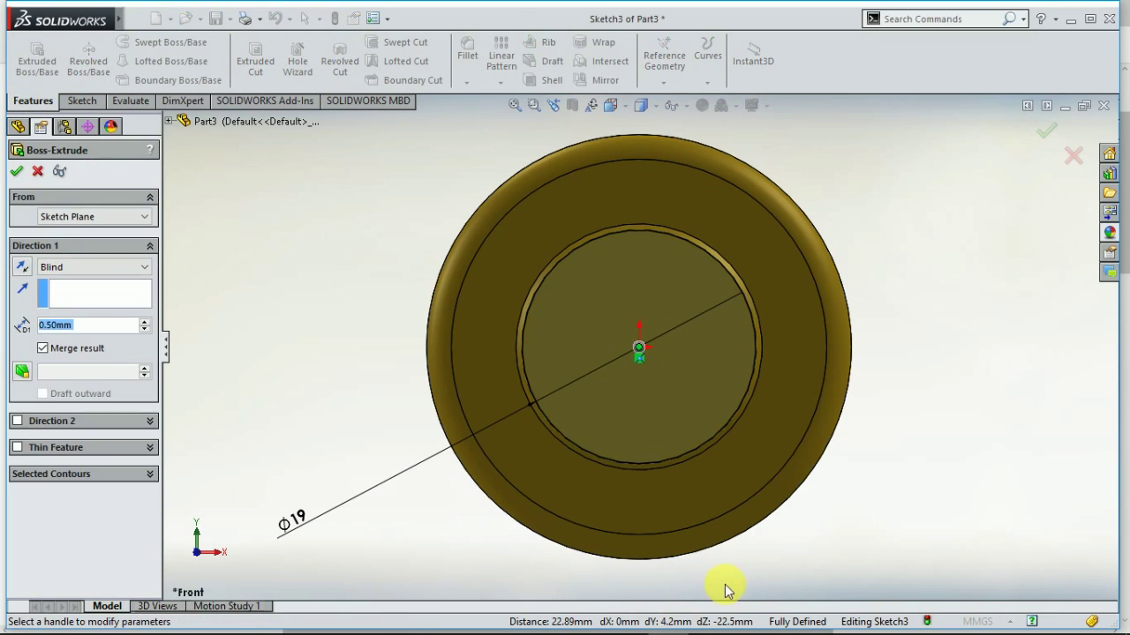
middle_drag(908, 497, 490, 221)
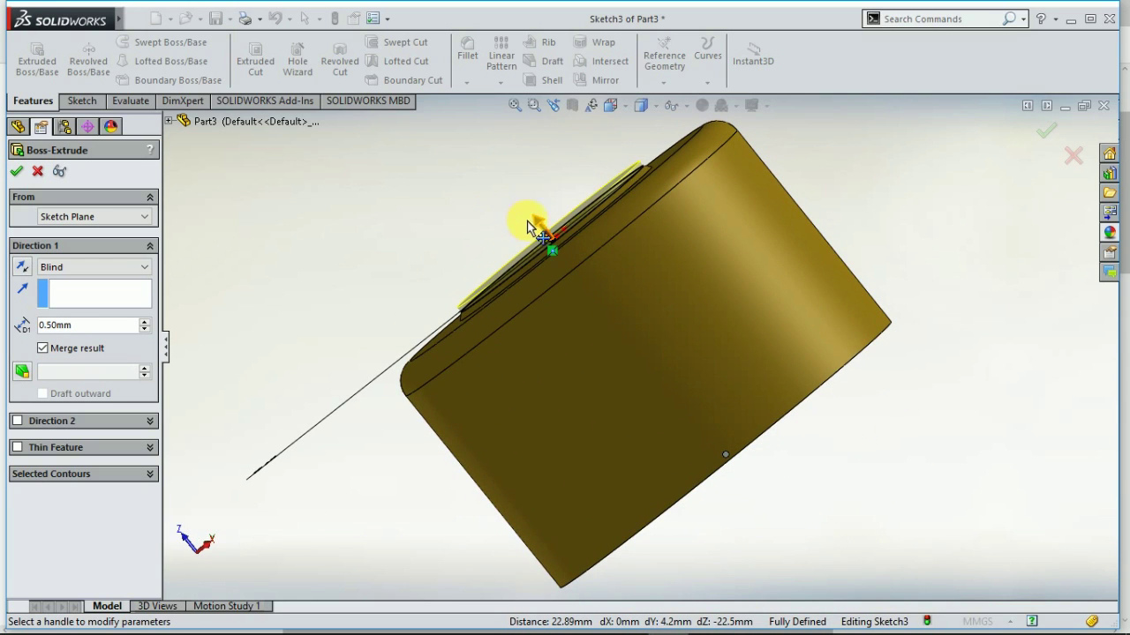
drag(537, 222, 512, 184)
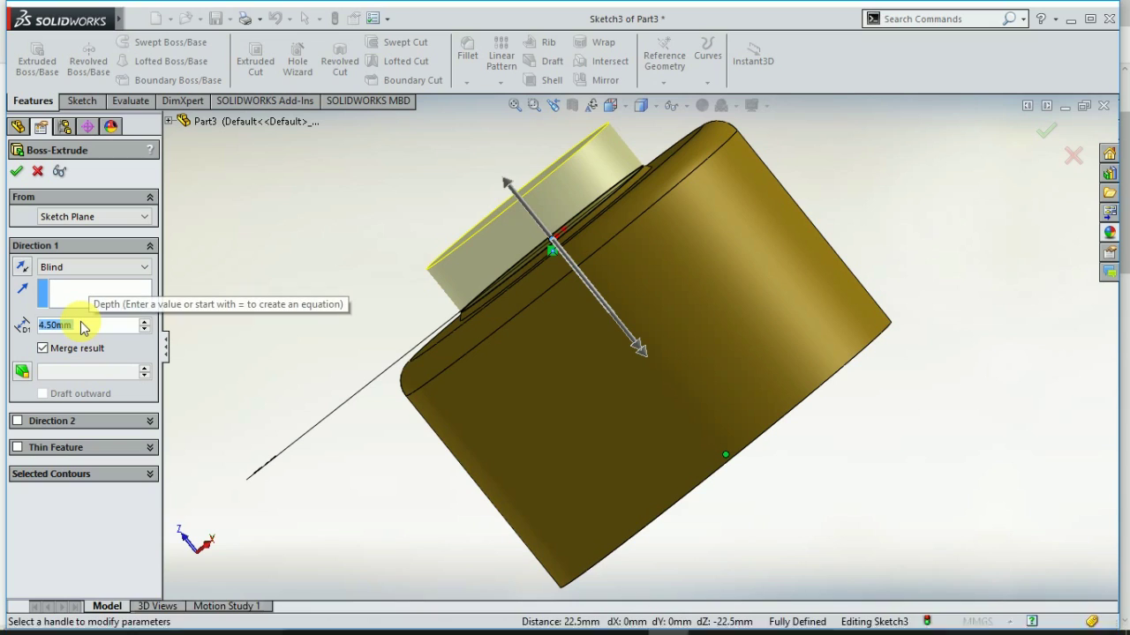
text(17)
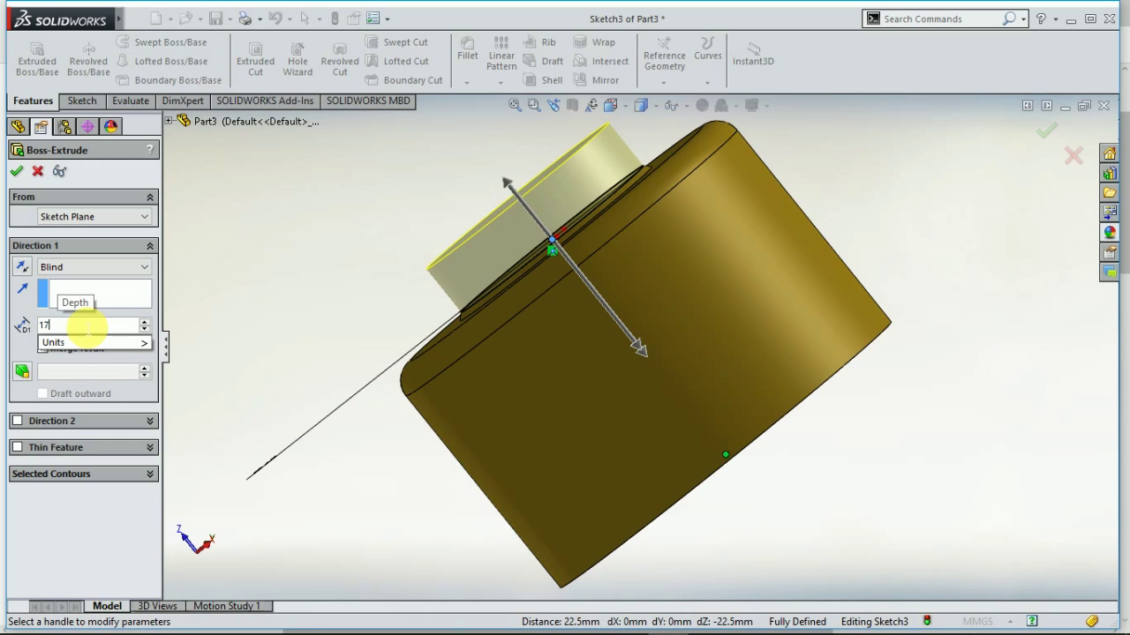
click(14, 174)
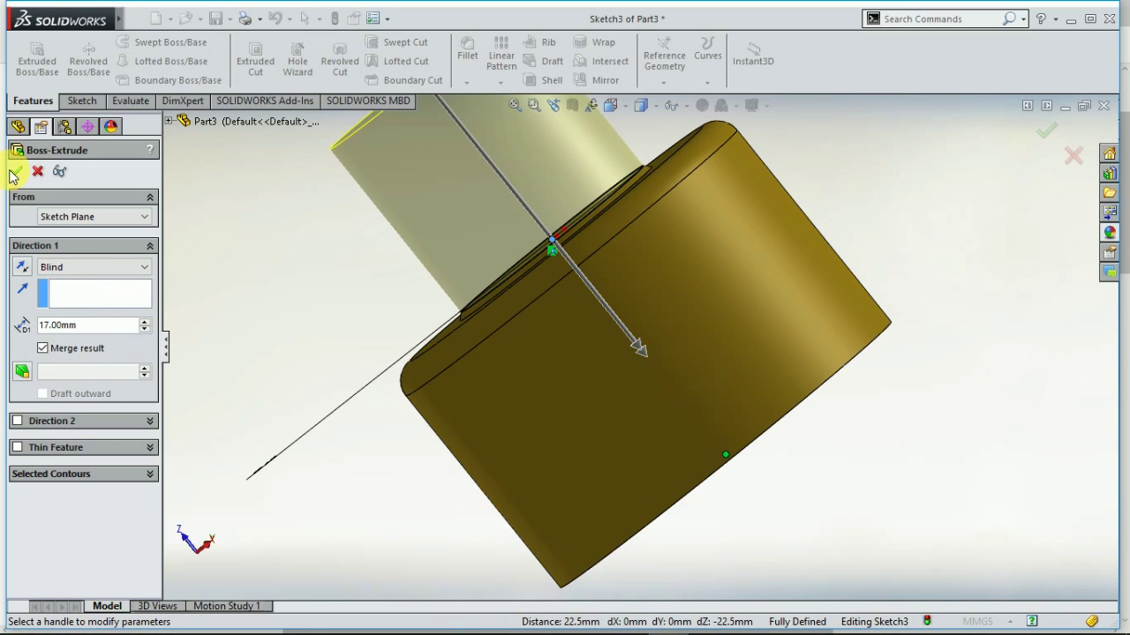
click(17, 172)
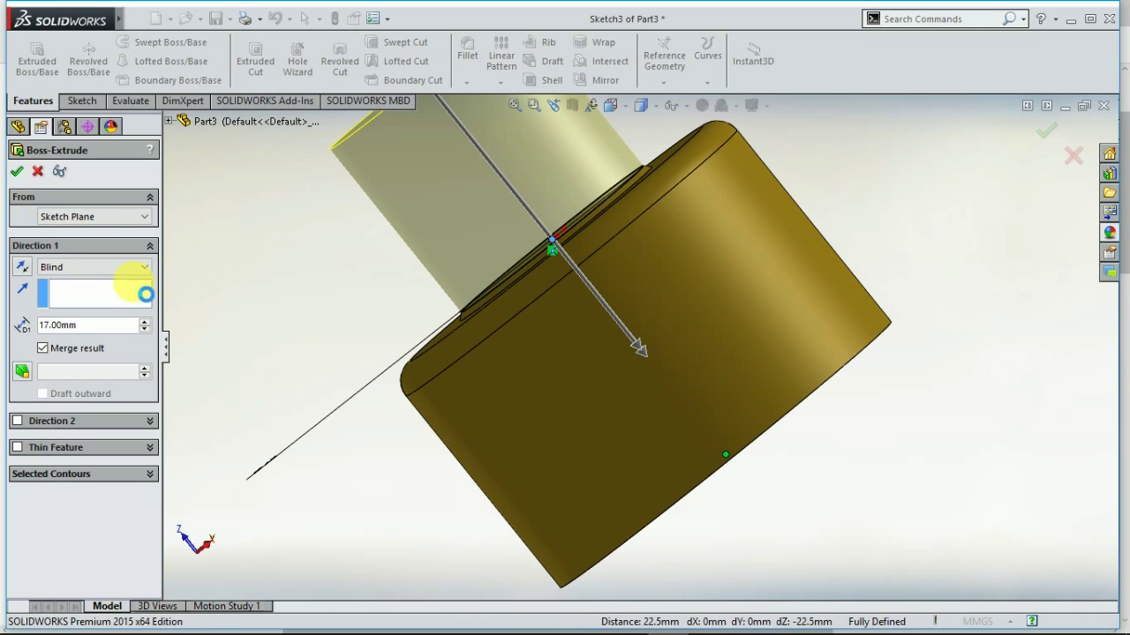
key(ctrl+7)
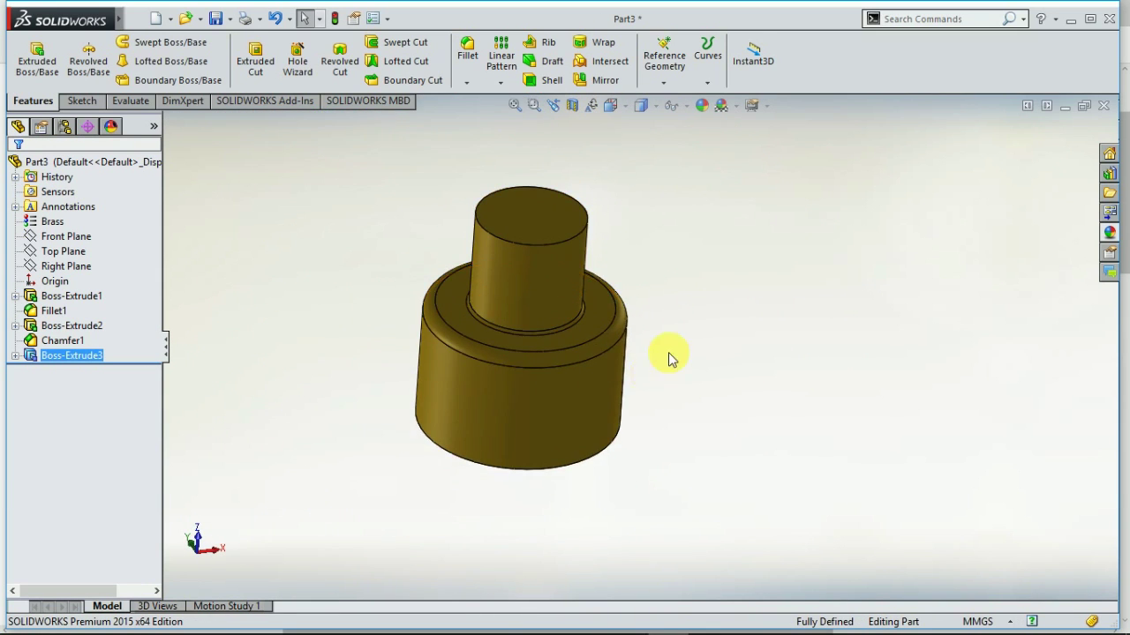
middle_drag(668, 353, 605, 196)
Look up the diameter of the base's central hole in the MJK-706 drawing and return to the SOLIDWORKS part
mouse_move(154, 628)
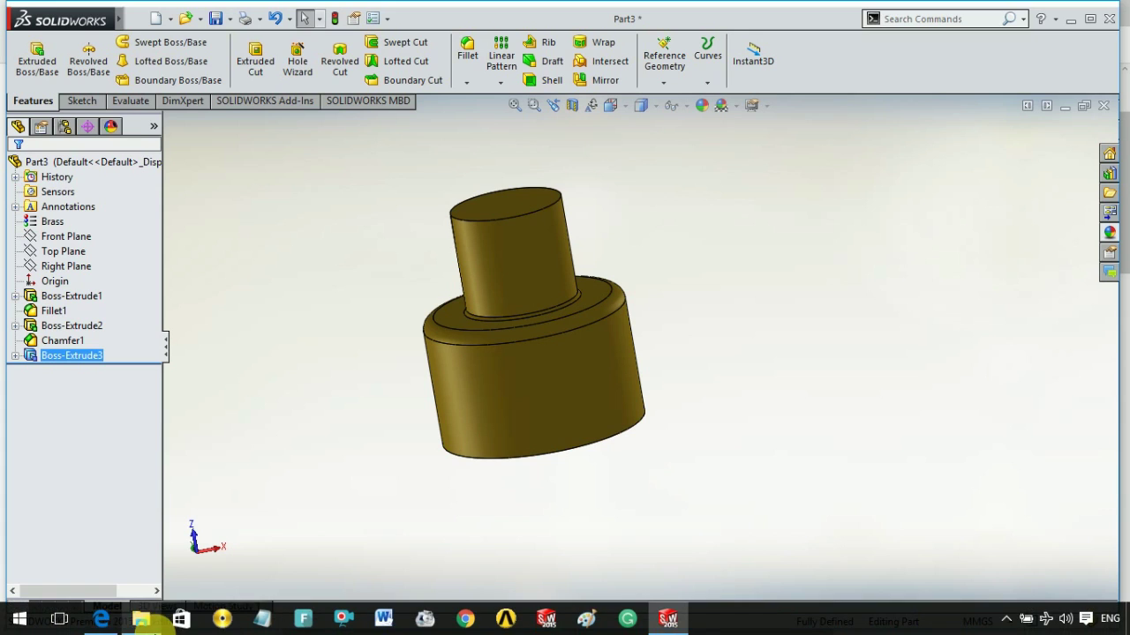
click(106, 624)
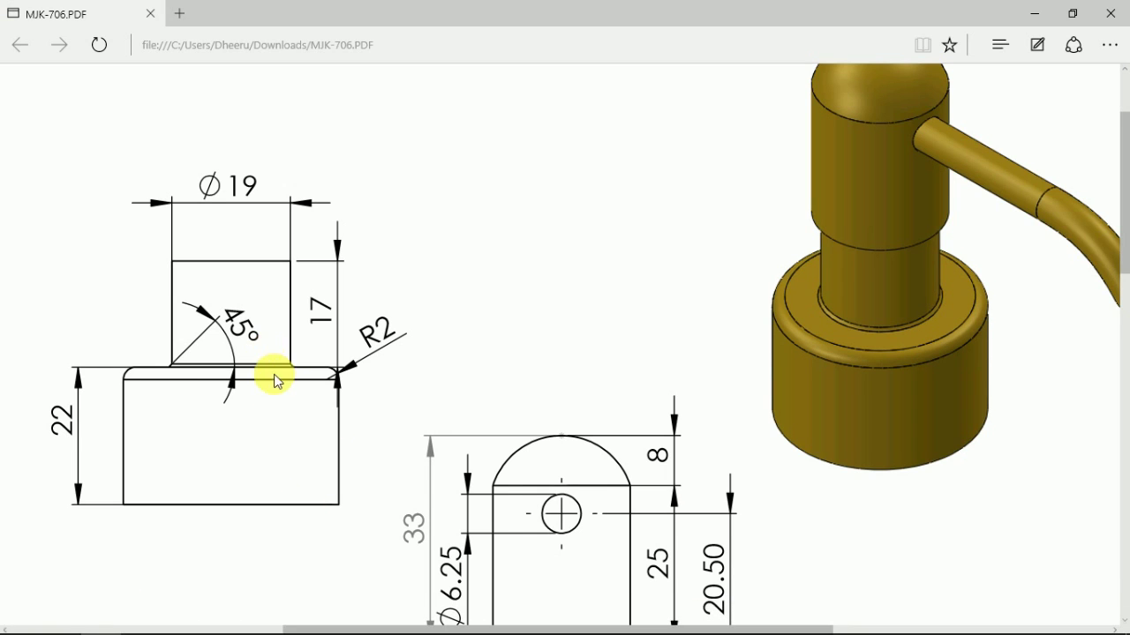
scroll(289, 490, down, 5)
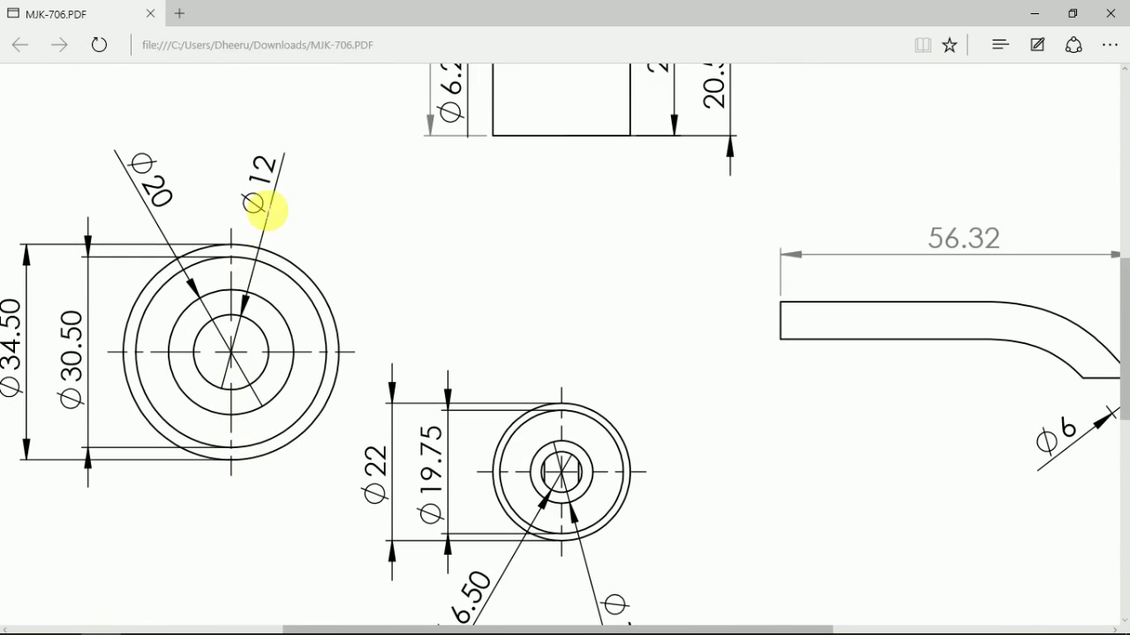
drag(258, 164, 282, 219)
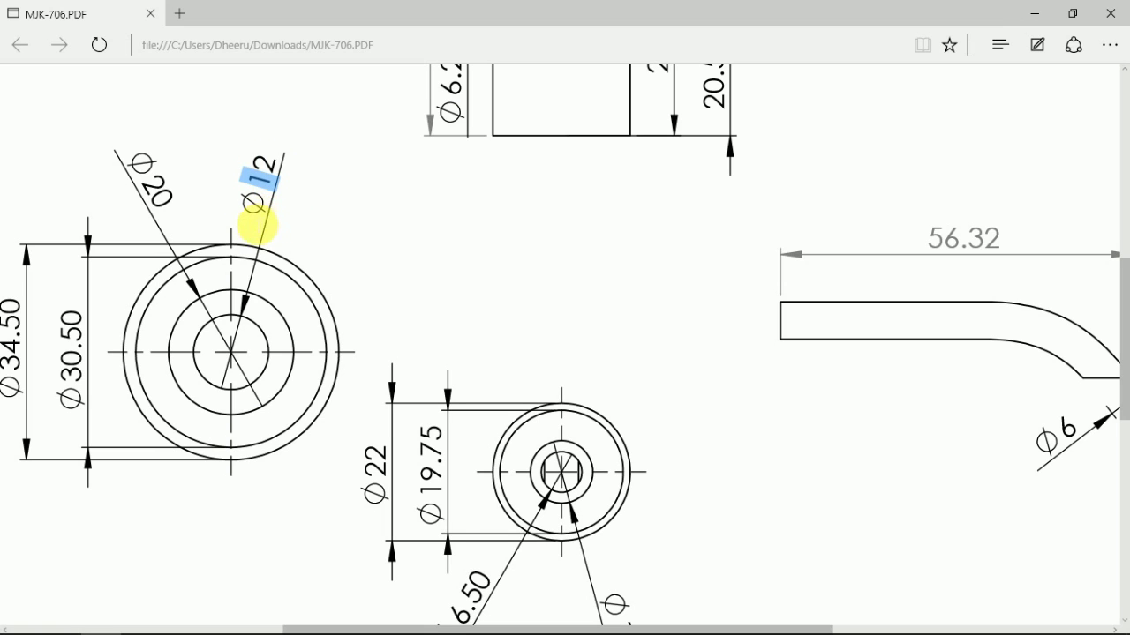
drag(269, 176, 279, 154)
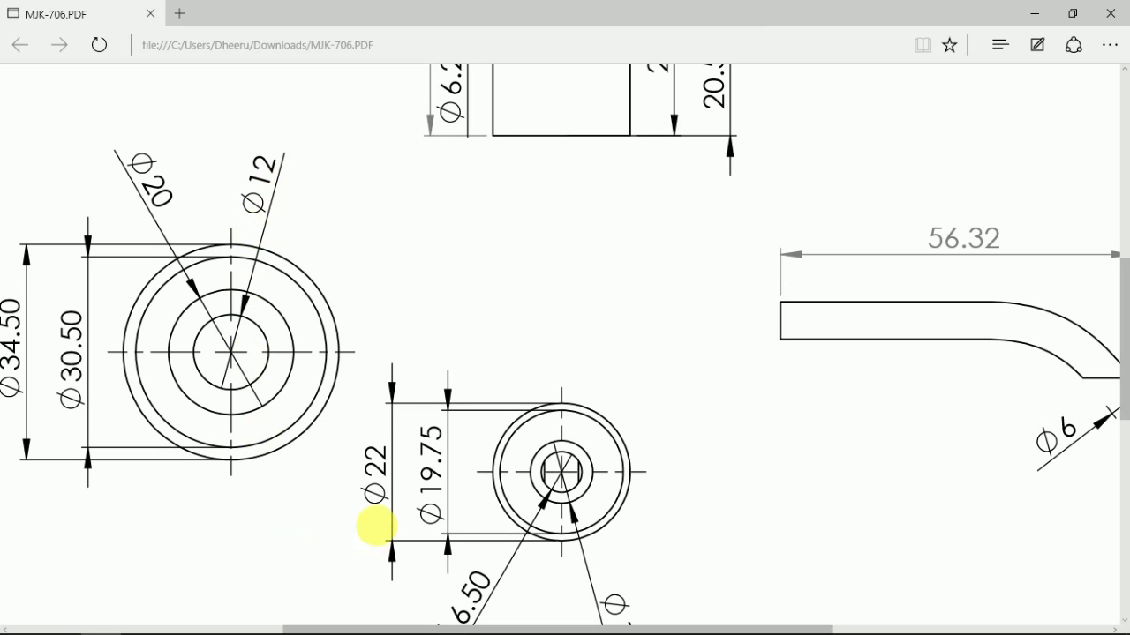
scroll(482, 585, down, 3)
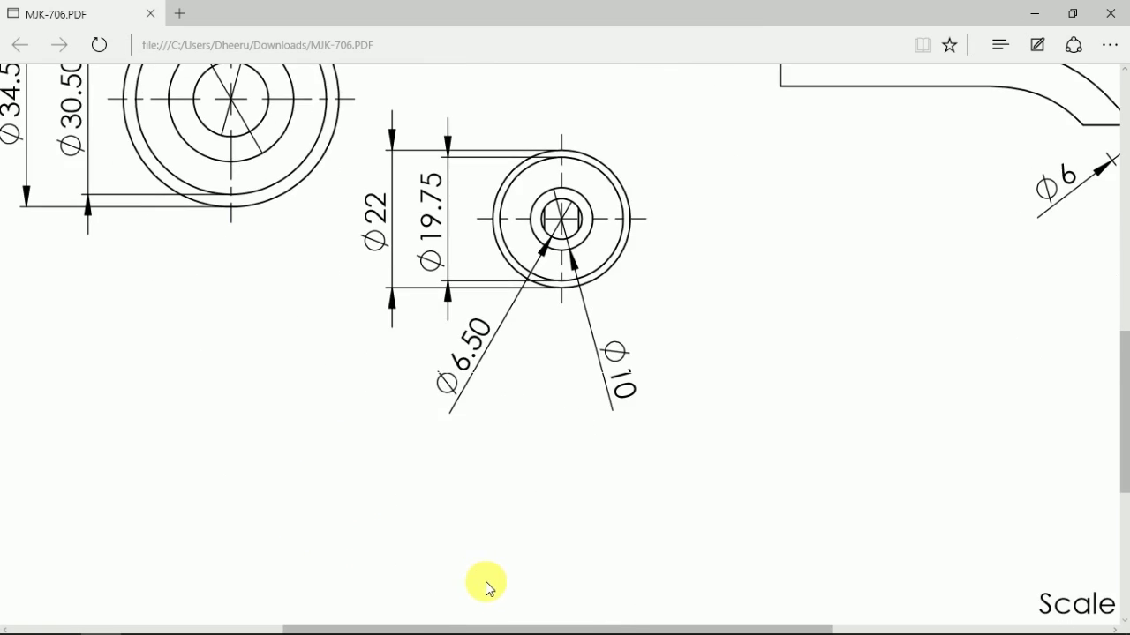
scroll(486, 581, up, 2)
click(650, 618)
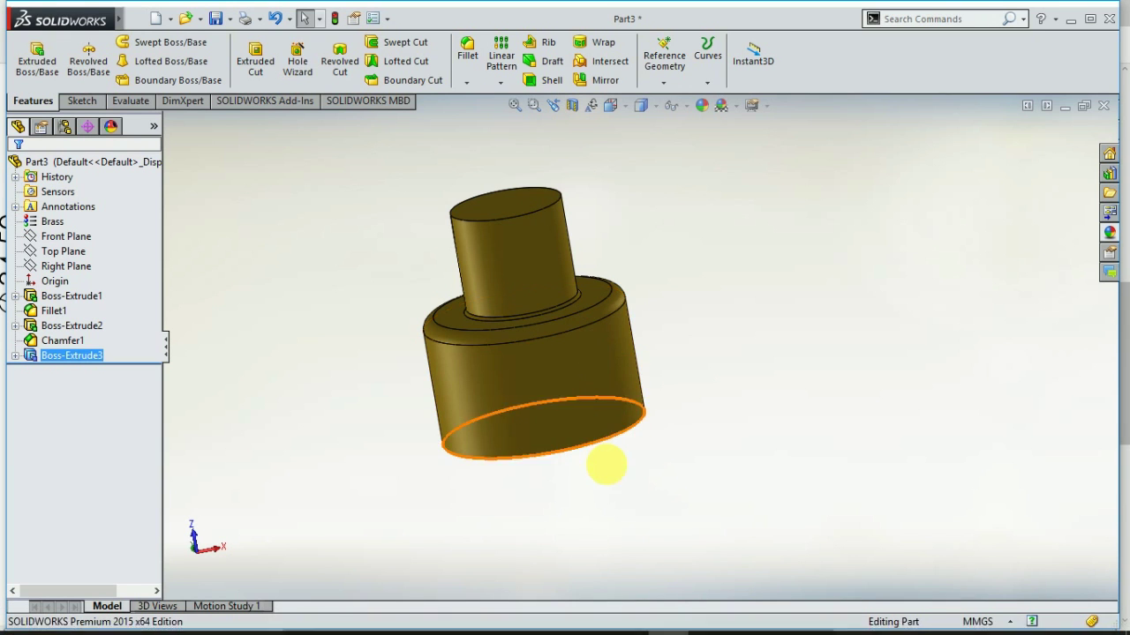
Sketch a circle about 16.5 mm in diameter on the base's flat bottom face, centred at the origin
middle_drag(605, 465, 556, 409)
click(555, 409)
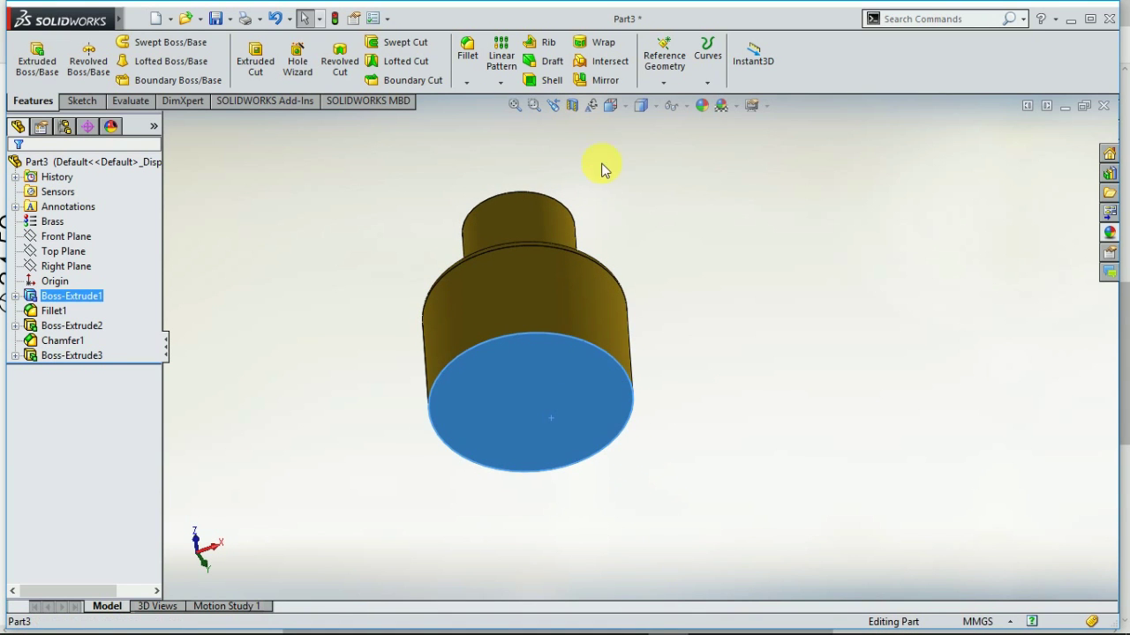
click(609, 106)
click(616, 422)
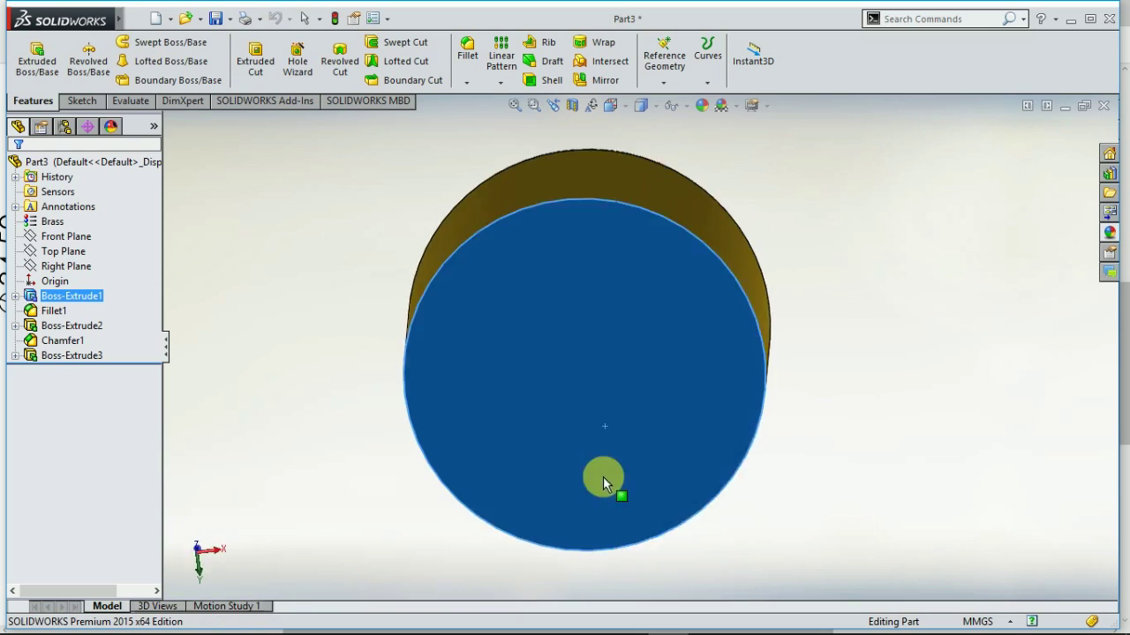
click(81, 101)
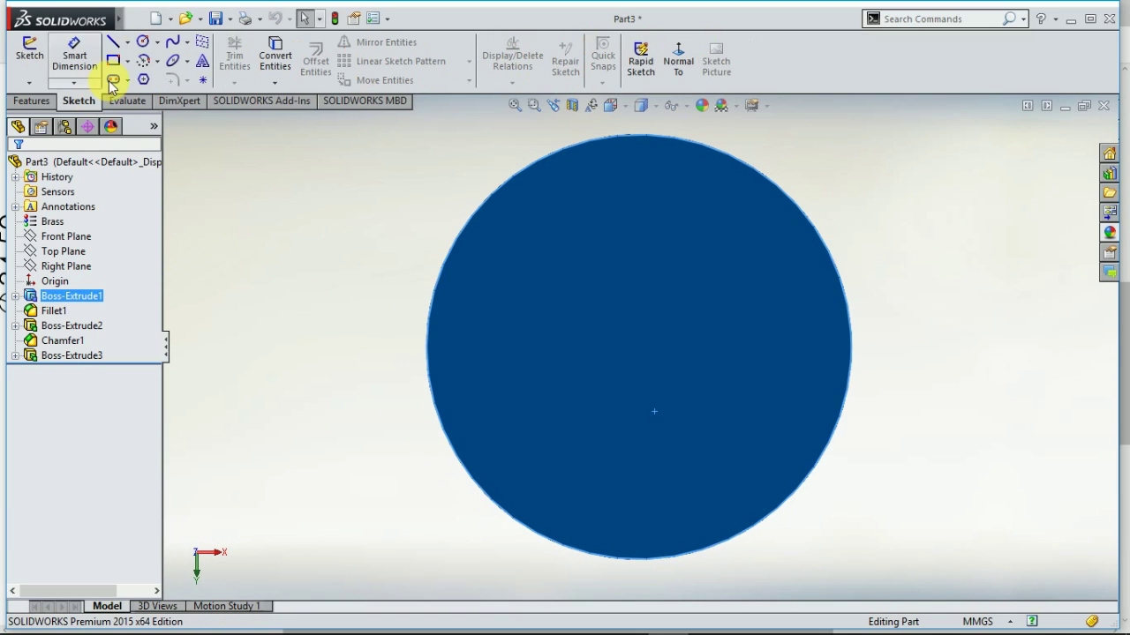
click(144, 42)
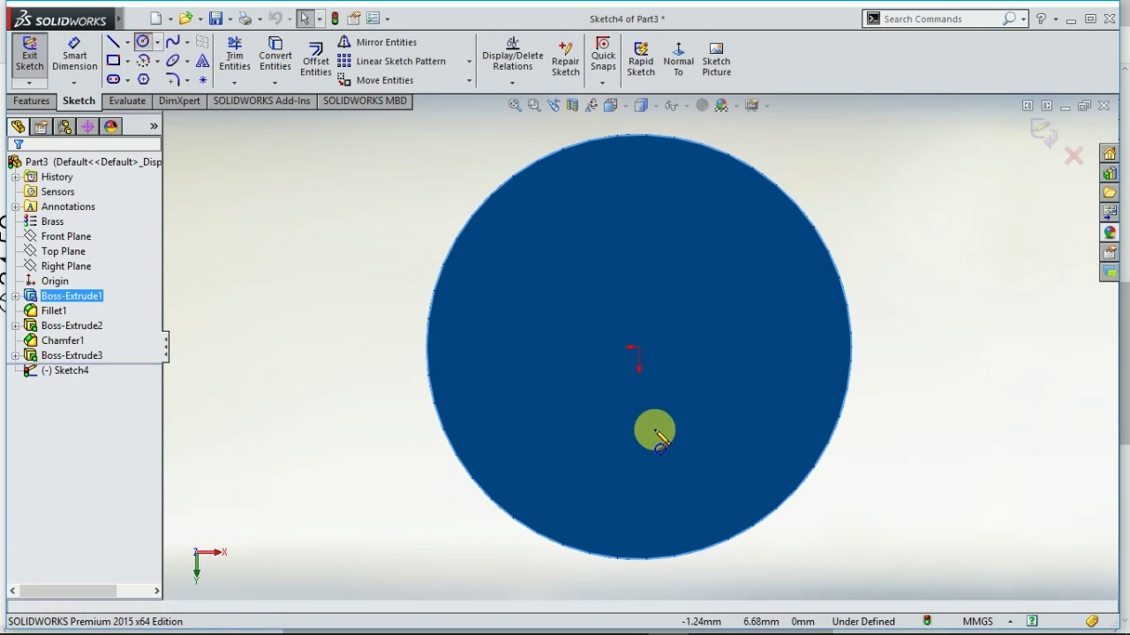
click(639, 347)
click(676, 253)
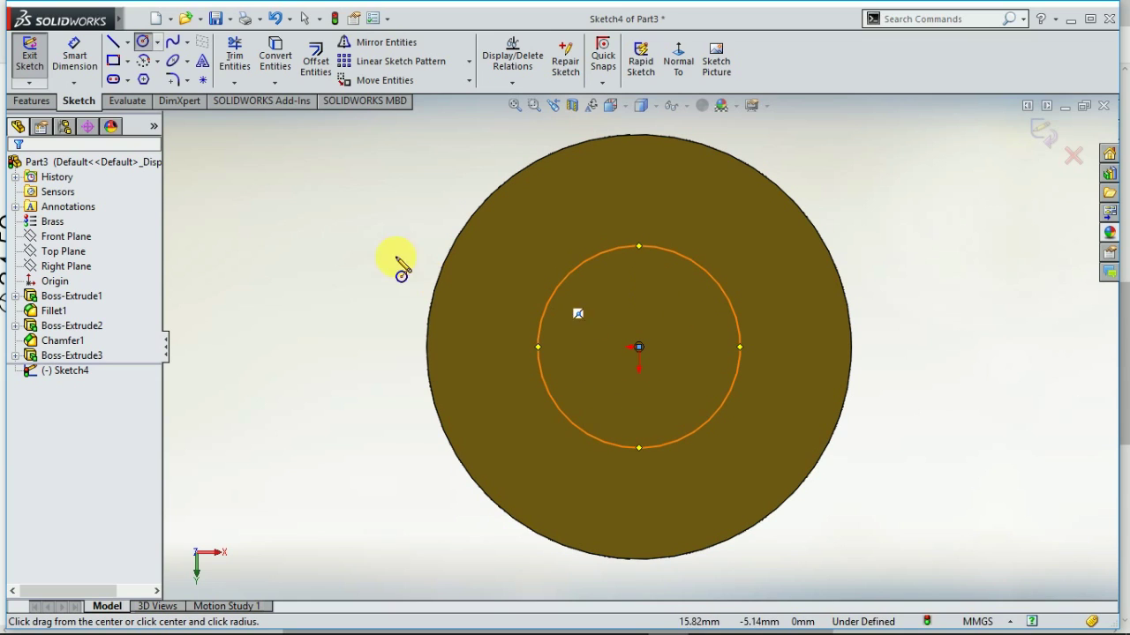
Dimension the bottom-face circle's diameter as 12 mm
click(76, 63)
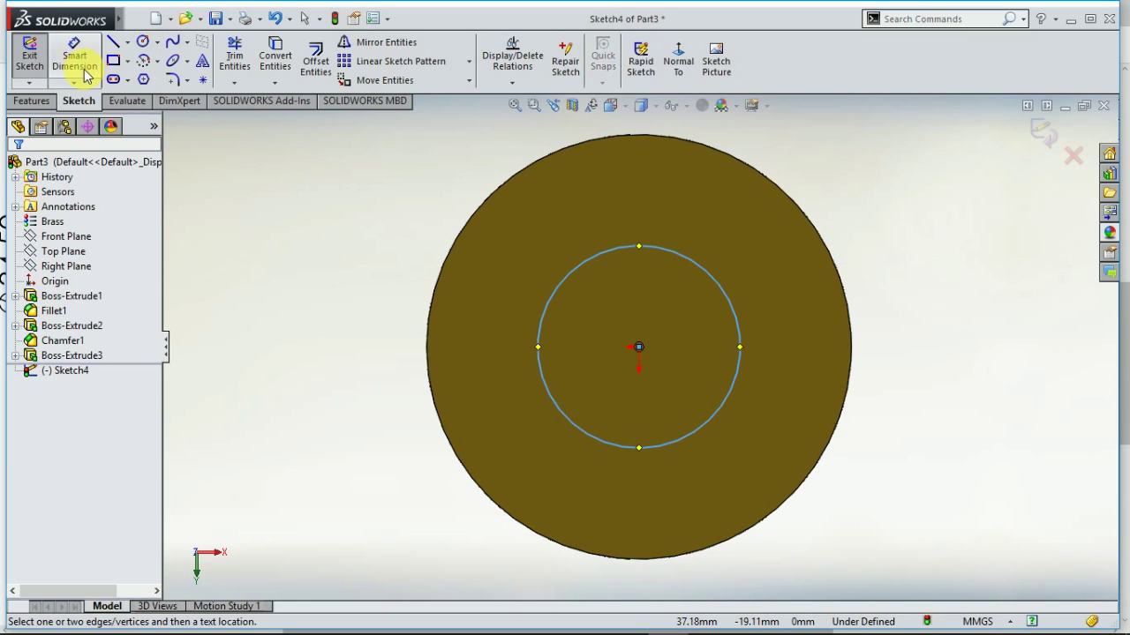
click(536, 342)
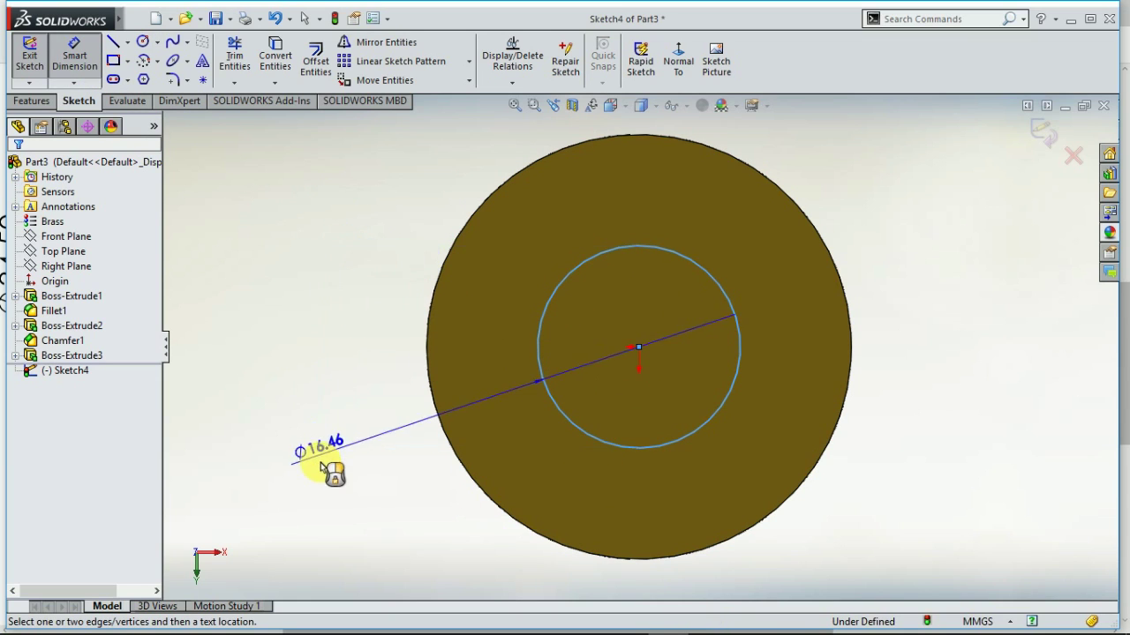
click(310, 488)
text(12)
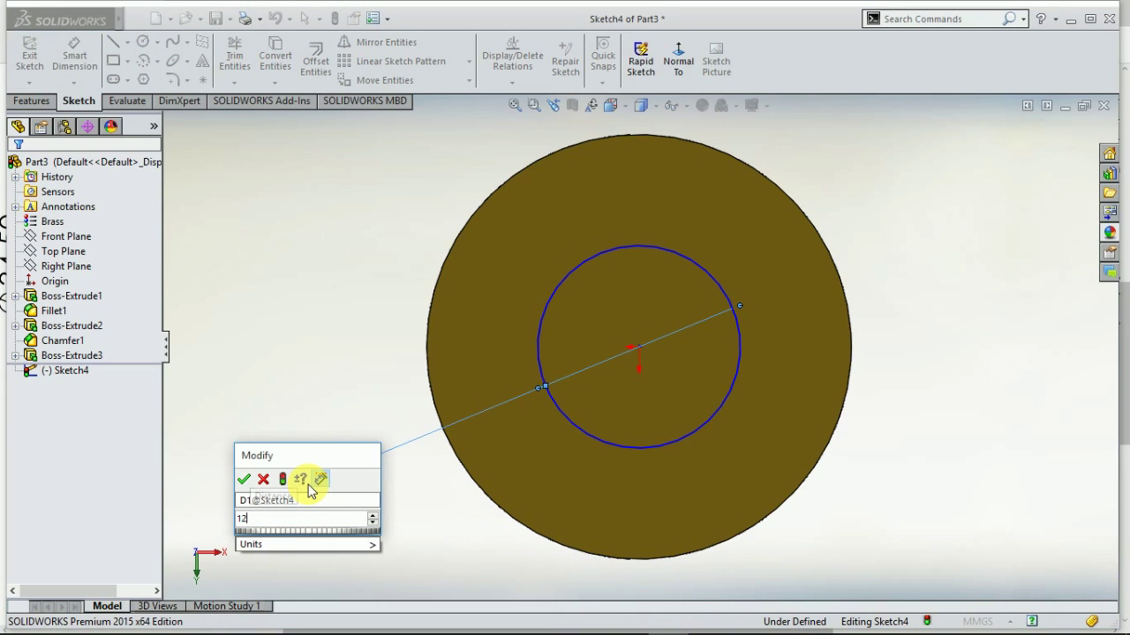
key(Return)
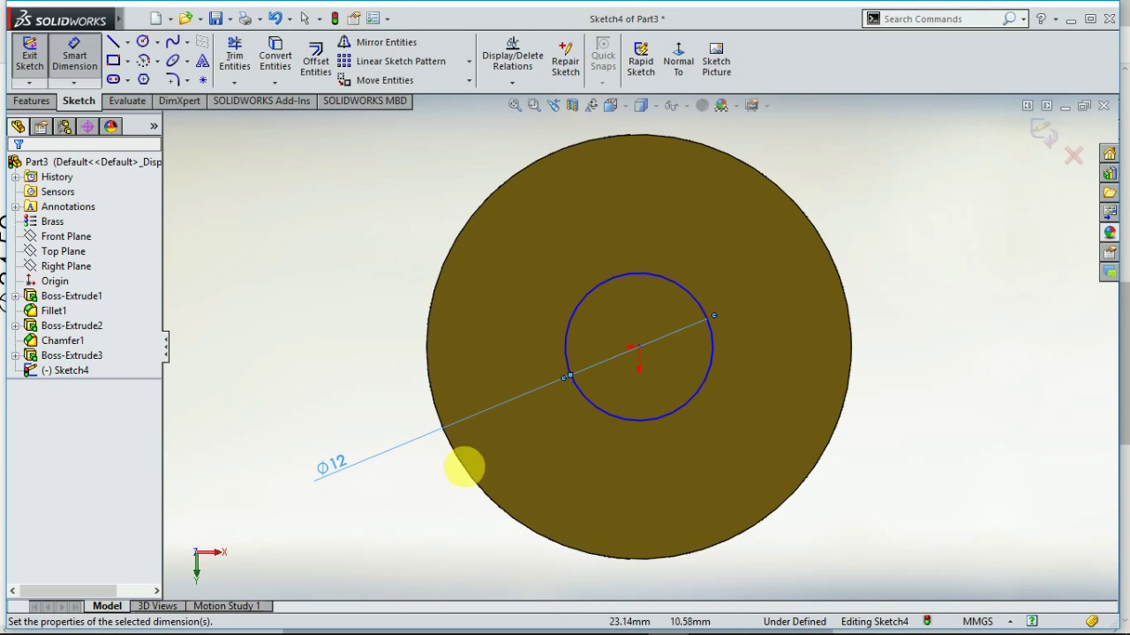
click(77, 59)
Shift the 12 mm circle's centre away from the origin and tie it back with a Coincident relation
drag(641, 346, 649, 407)
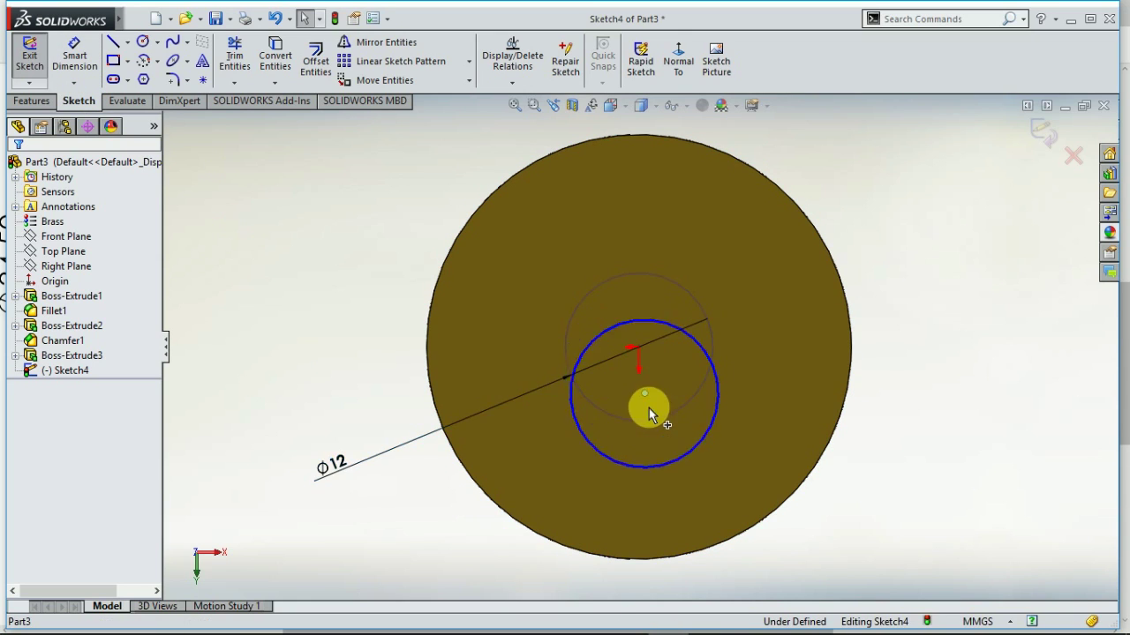
click(518, 82)
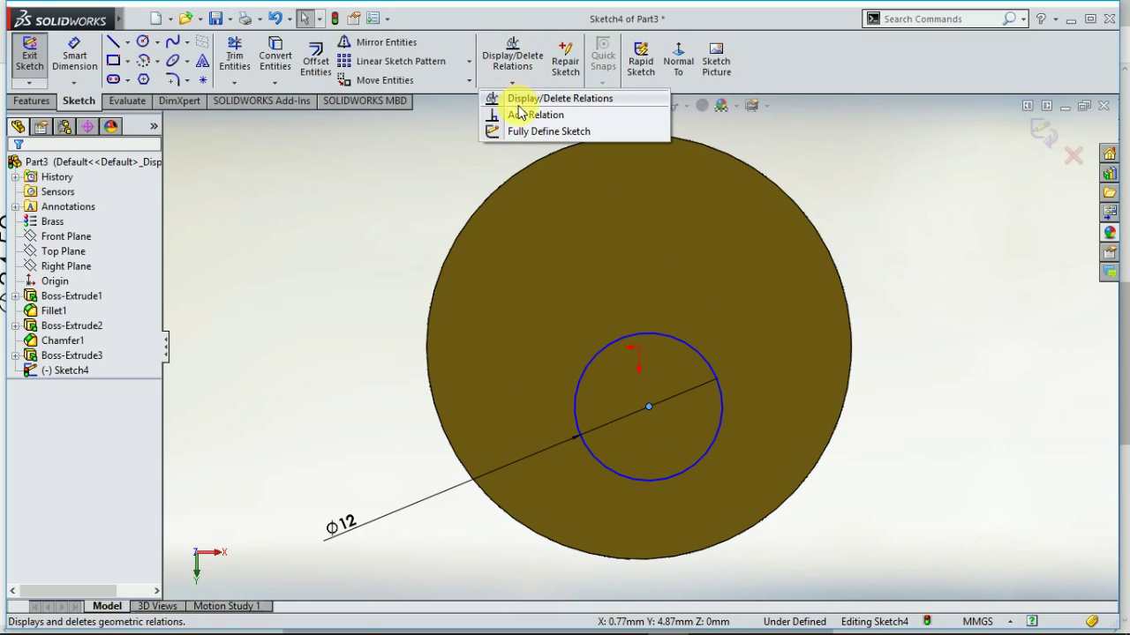
click(548, 115)
click(650, 359)
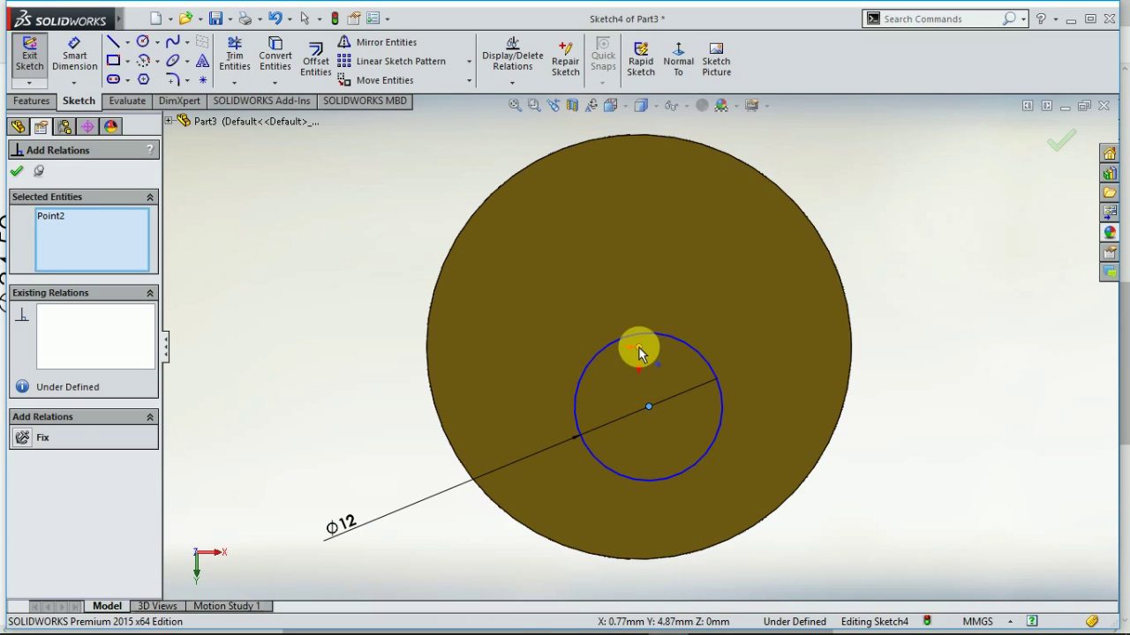
click(639, 348)
click(23, 477)
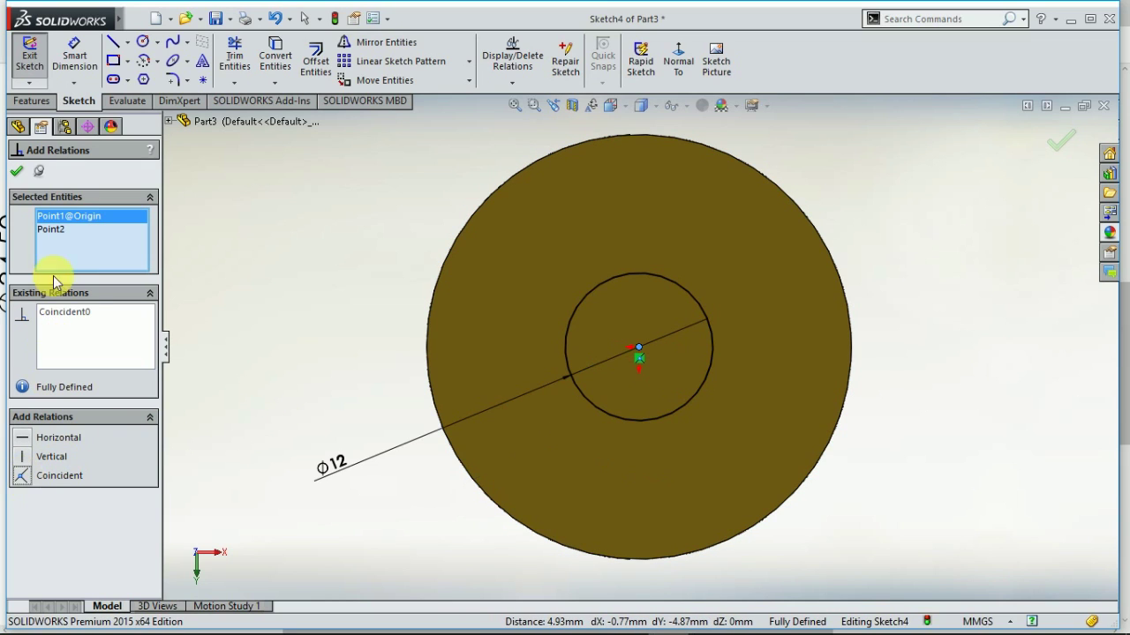
click(17, 171)
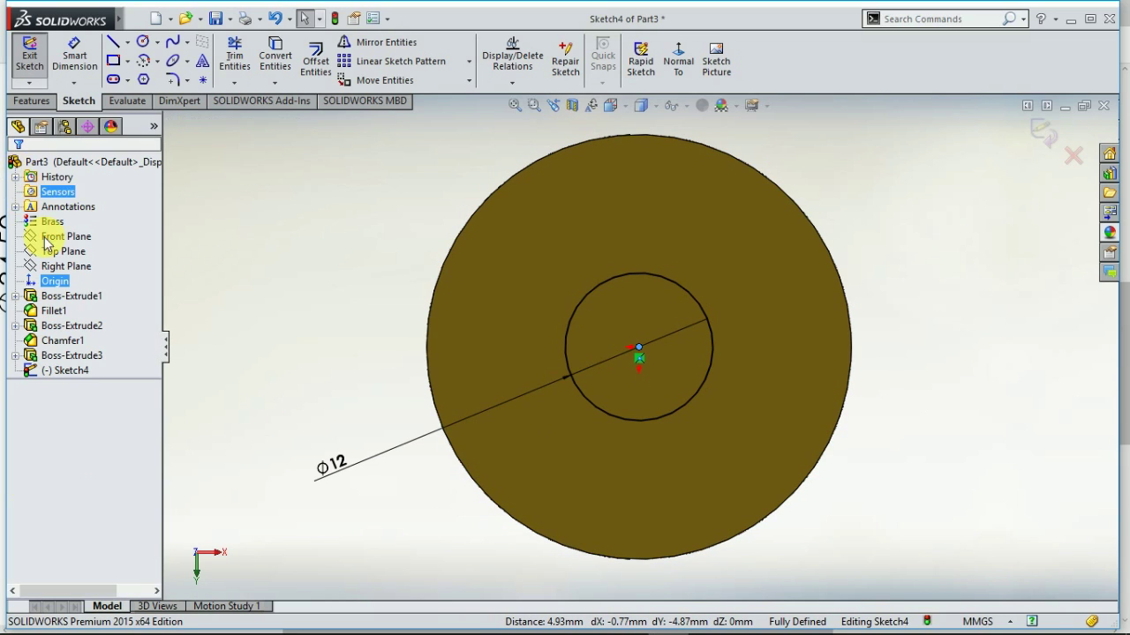
click(30, 101)
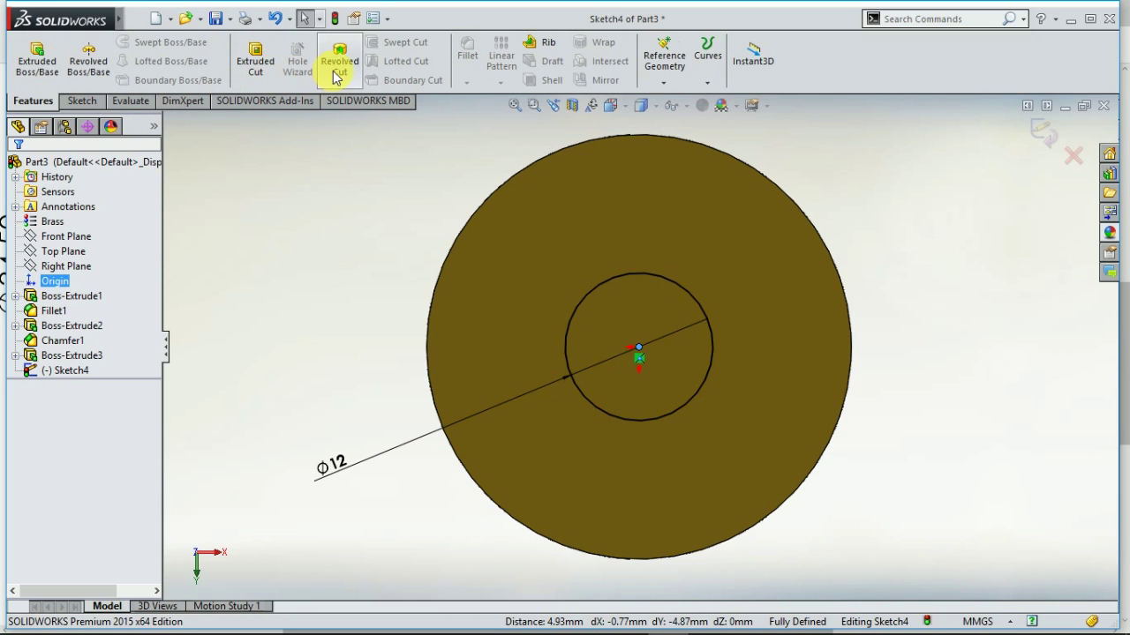
middle_drag(912, 229, 639, 510)
scroll(620, 500, up, 3)
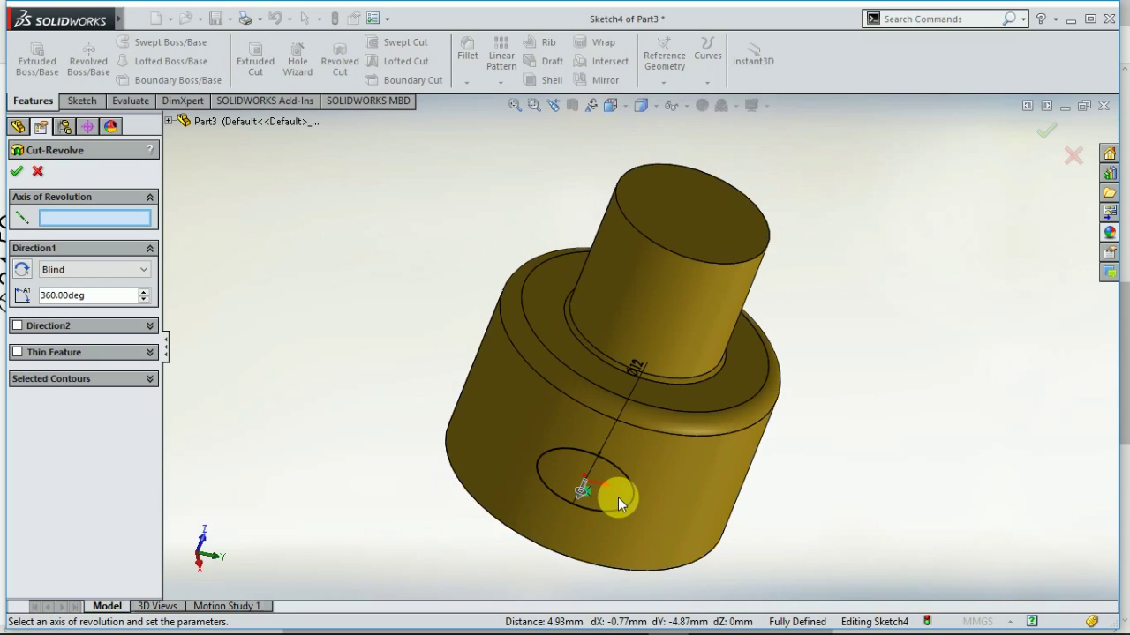
middle_drag(483, 551, 515, 525)
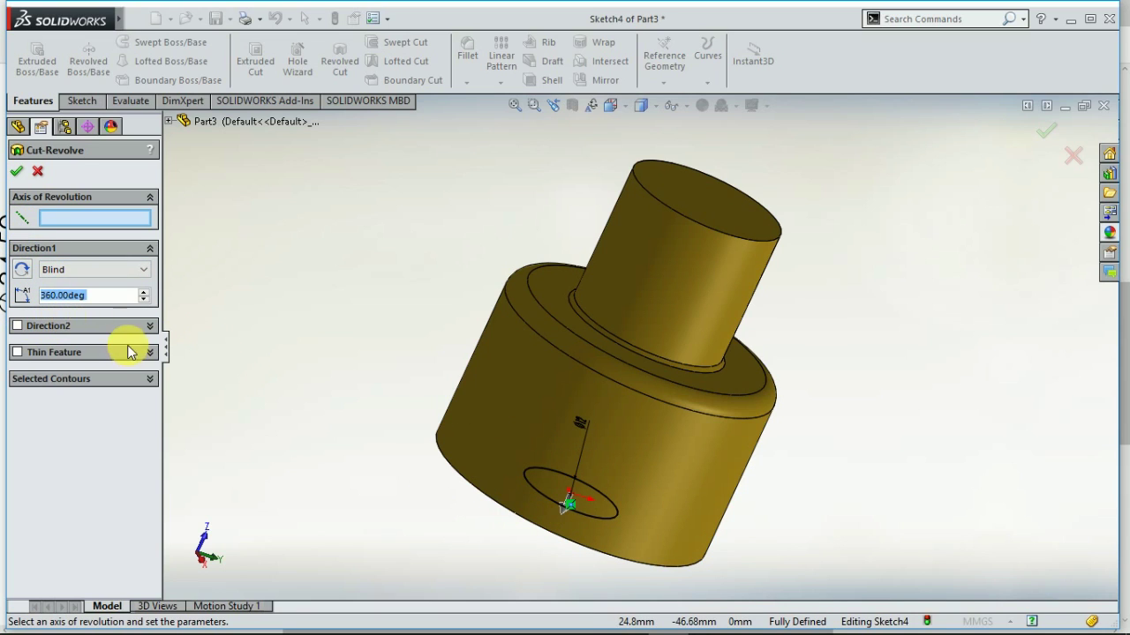
click(37, 172)
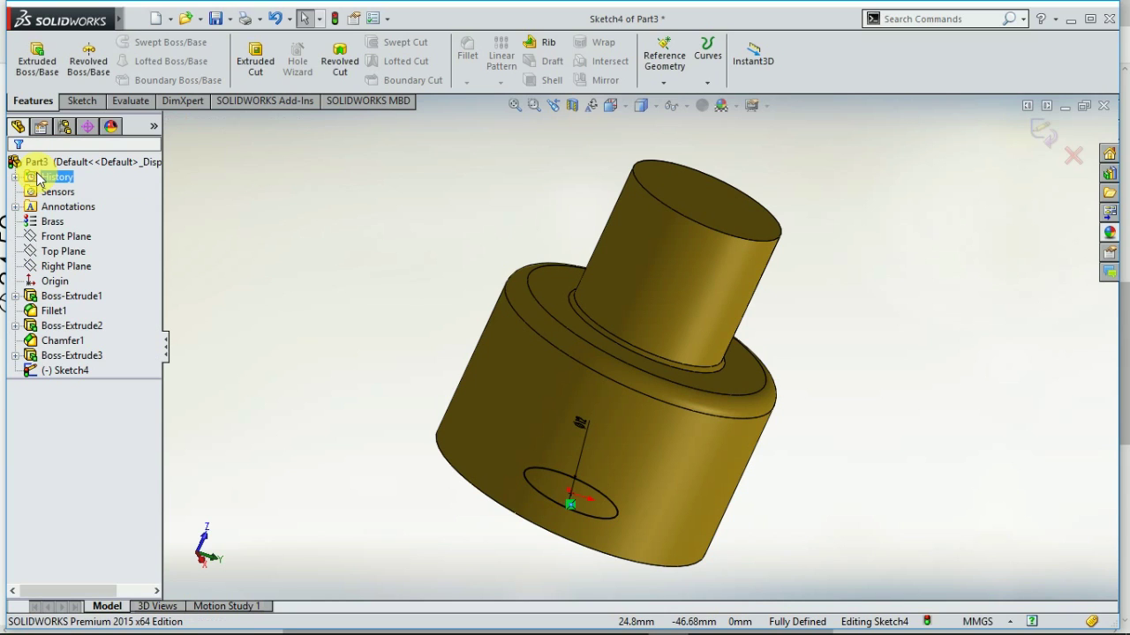
Extrude-cut the 12 mm circle 50 mm deep through the whole base to form the central hole
click(265, 67)
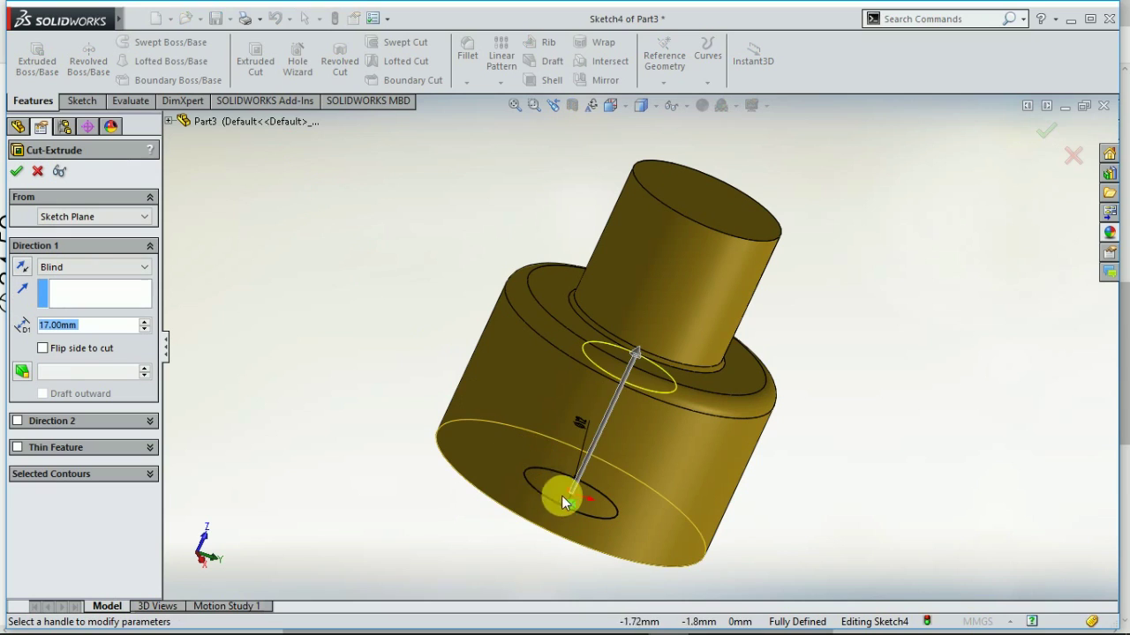
drag(633, 350, 748, 108)
click(20, 172)
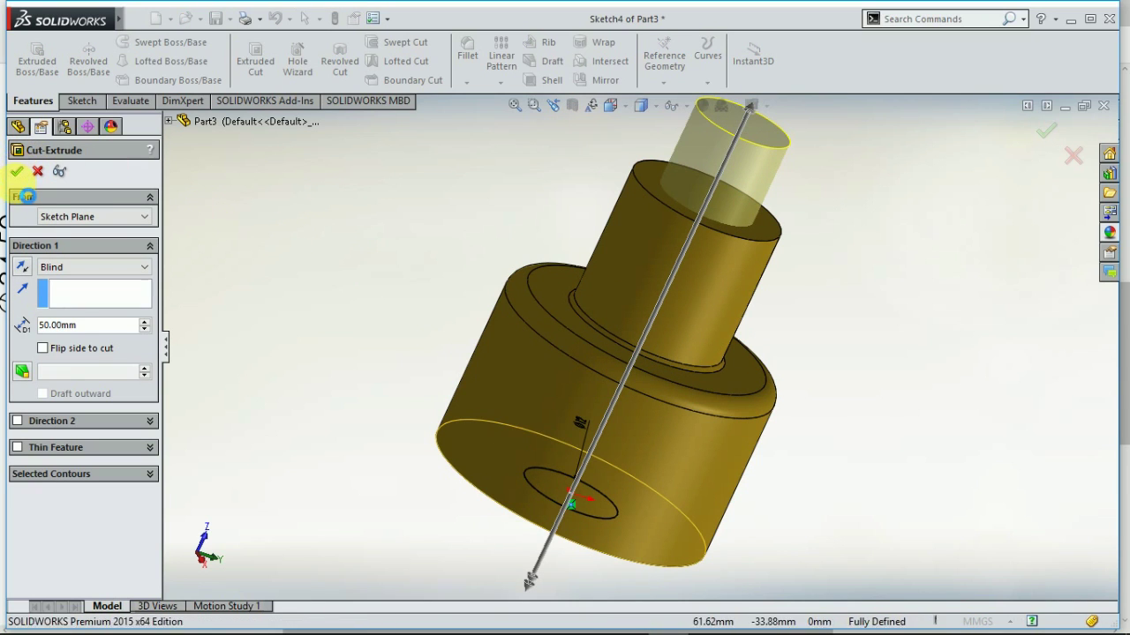
Examine the central hole in a Top Plane section view, cancel the section and look over the whole base
middle_drag(810, 240, 824, 446)
click(572, 107)
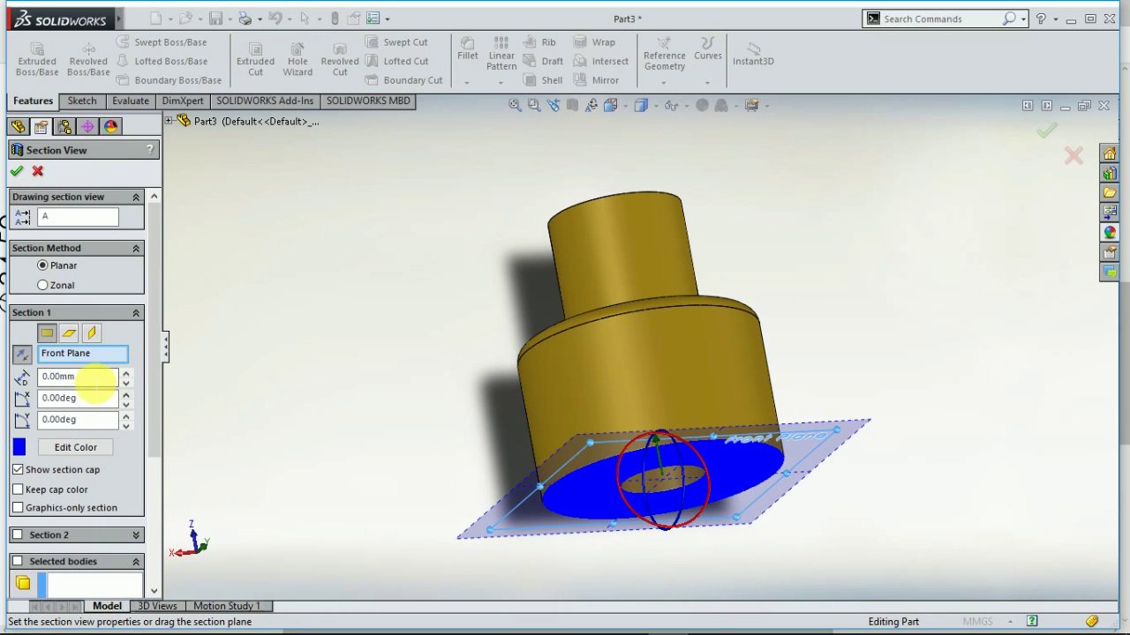
click(69, 334)
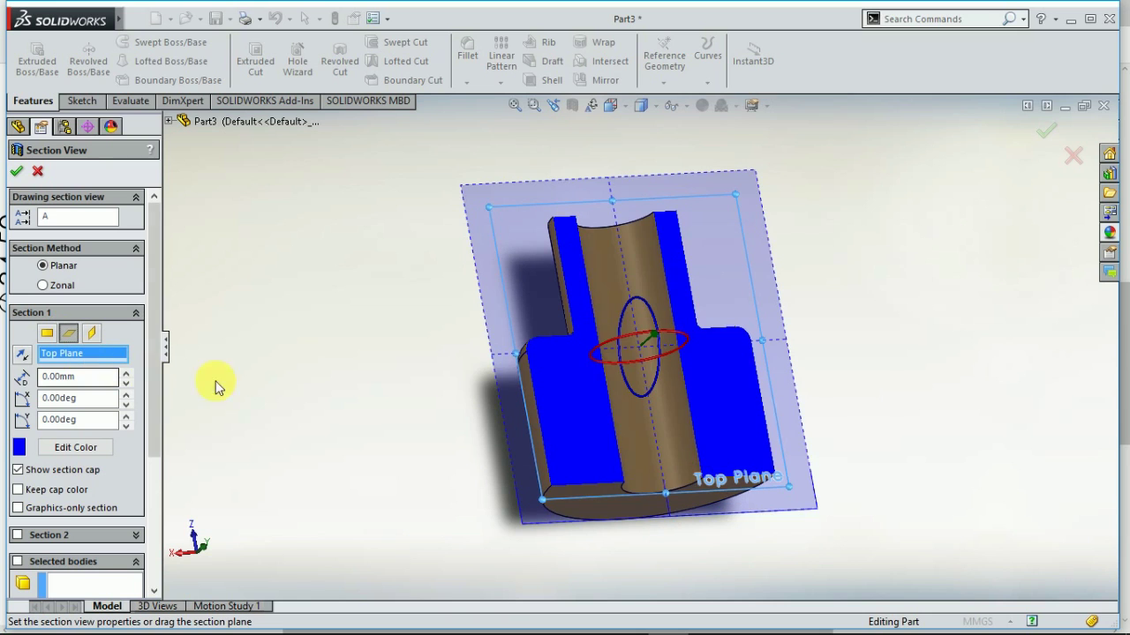
middle_drag(744, 341, 865, 449)
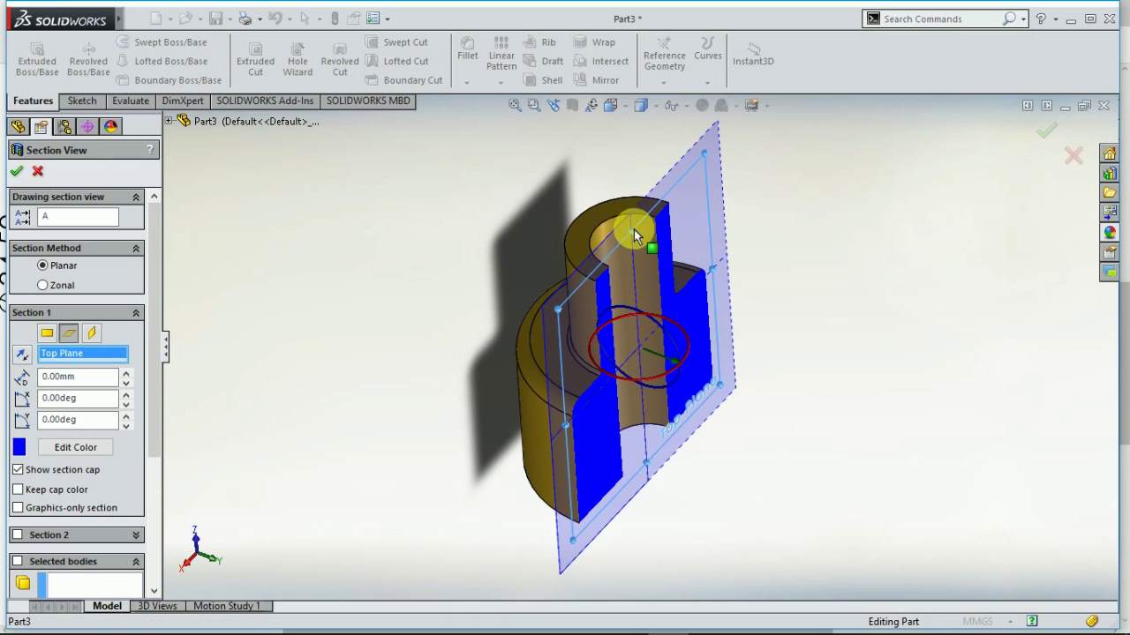
middle_drag(656, 441, 651, 471)
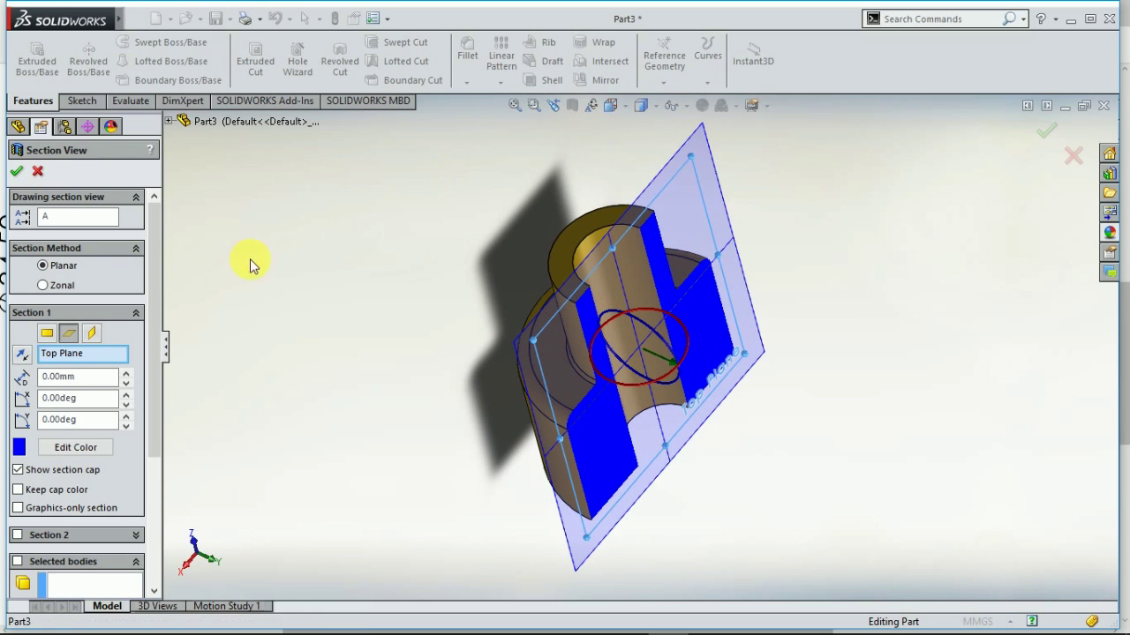
click(35, 173)
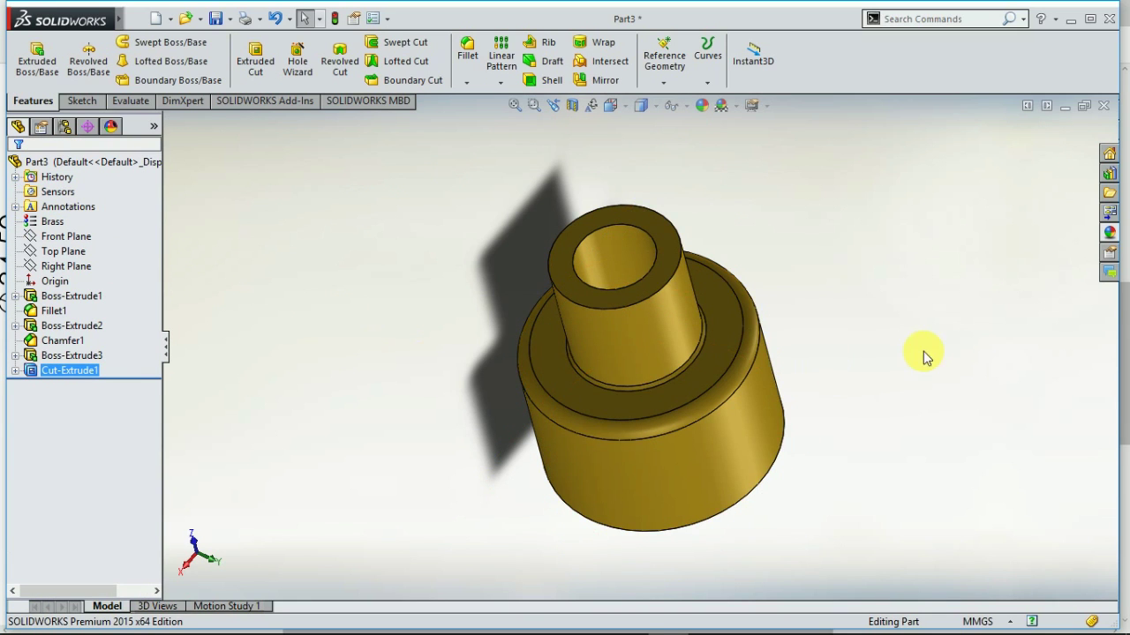
middle_drag(926, 353, 671, 592)
middle_drag(820, 290, 593, 322)
scroll(609, 340, down, 5)
scroll(644, 361, up, 4)
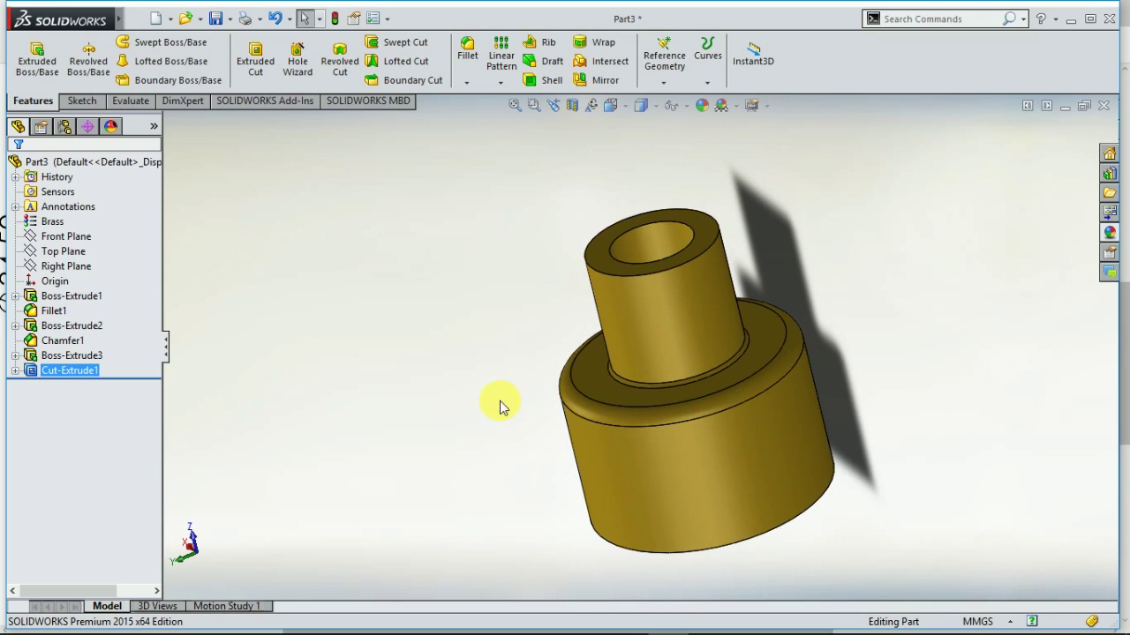
Save the finished base as Part3.SLDPRT in the Documents folder
click(130, 19)
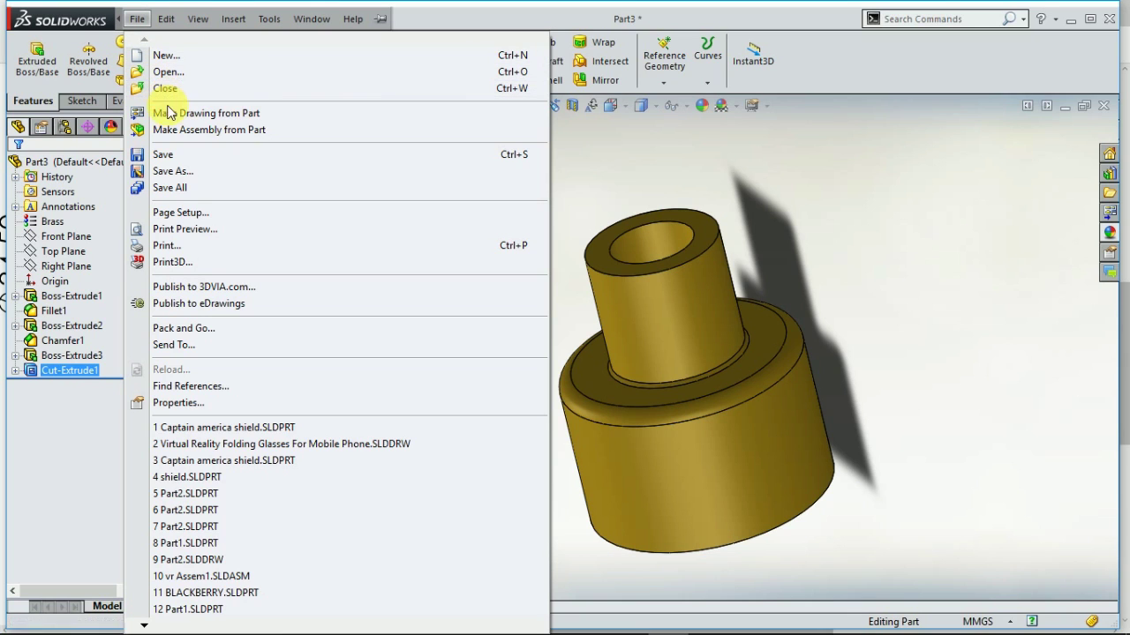
click(169, 171)
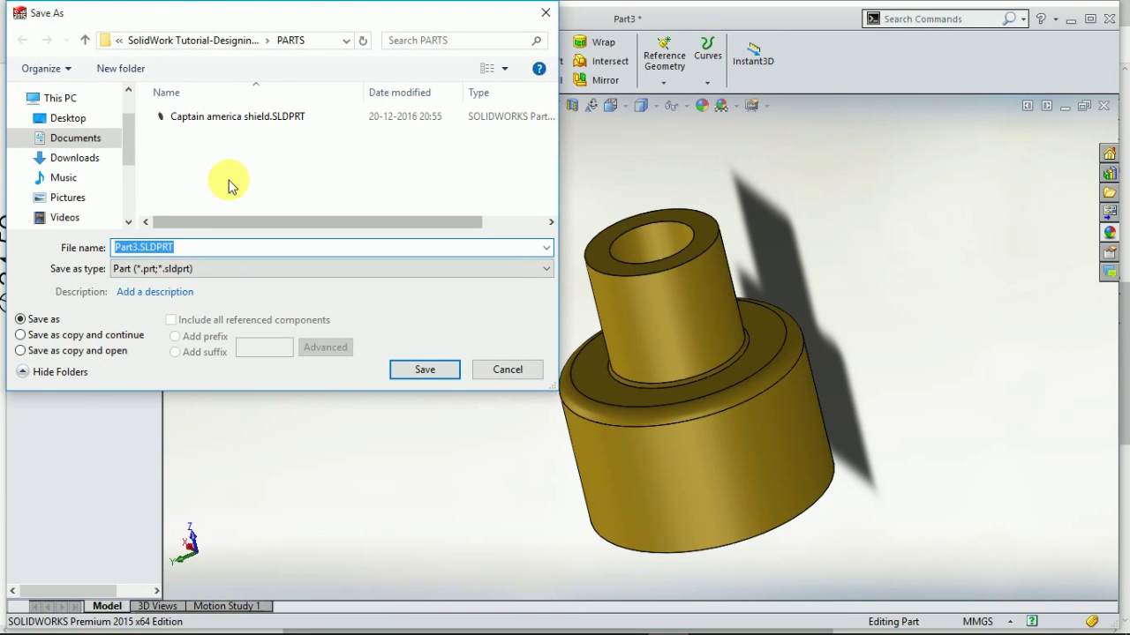
click(91, 141)
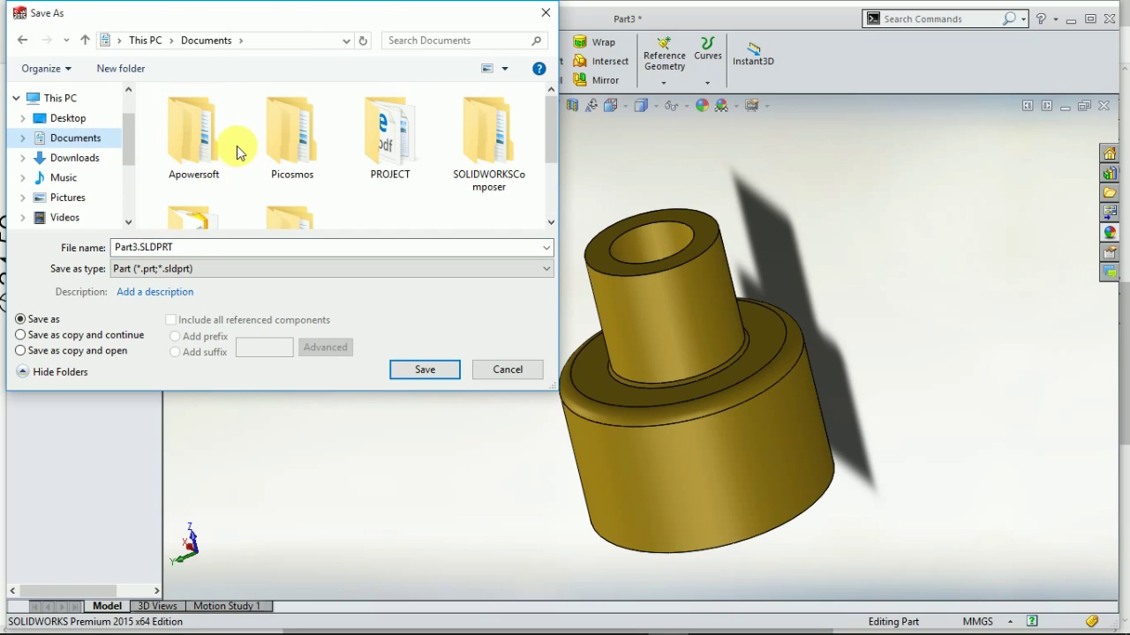
scroll(366, 193, down, 2)
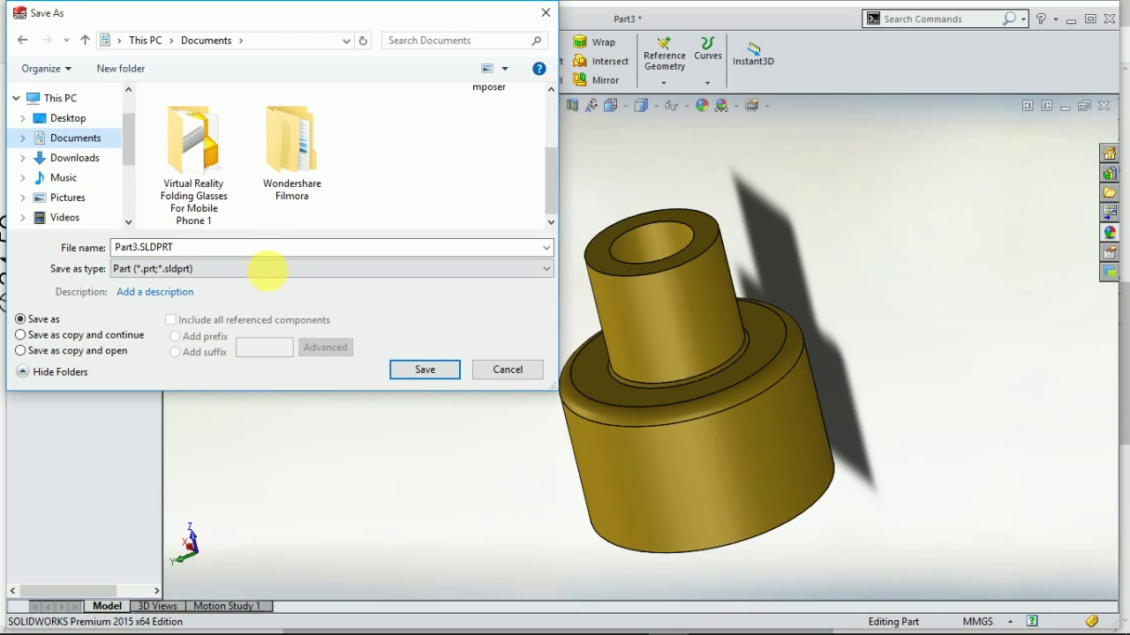
click(418, 372)
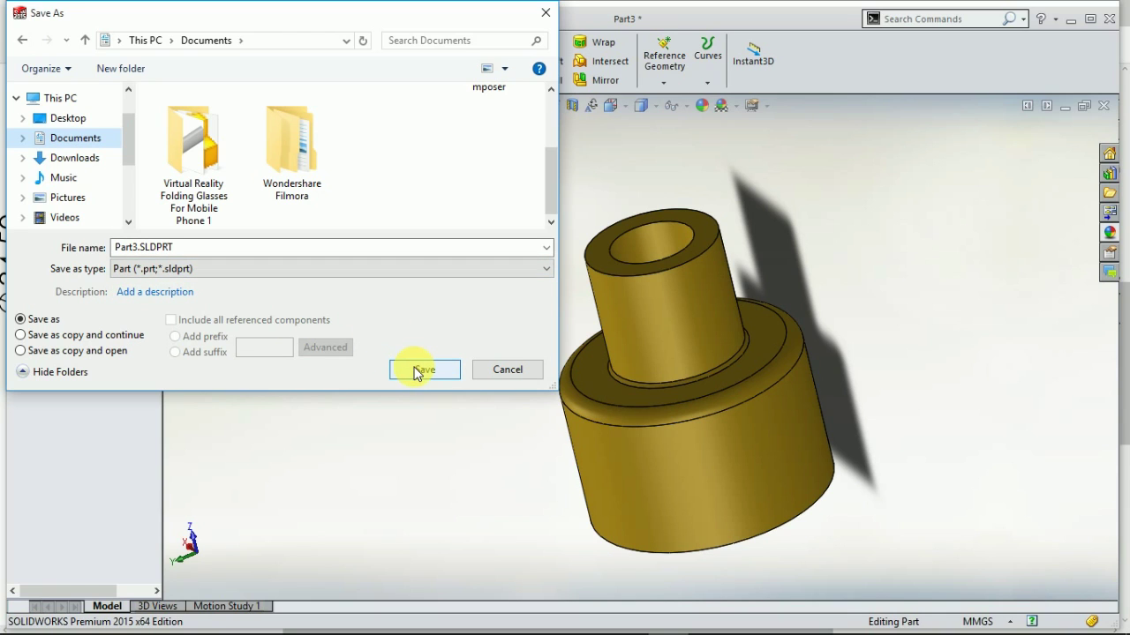
click(406, 369)
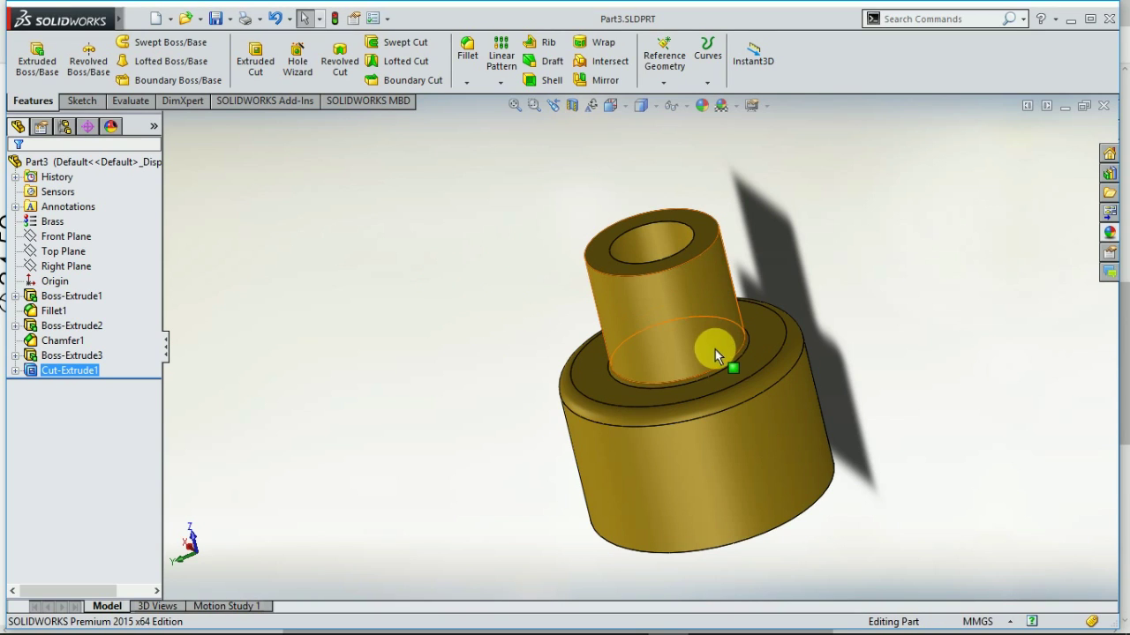
Create a new part document for the next pump component
click(135, 20)
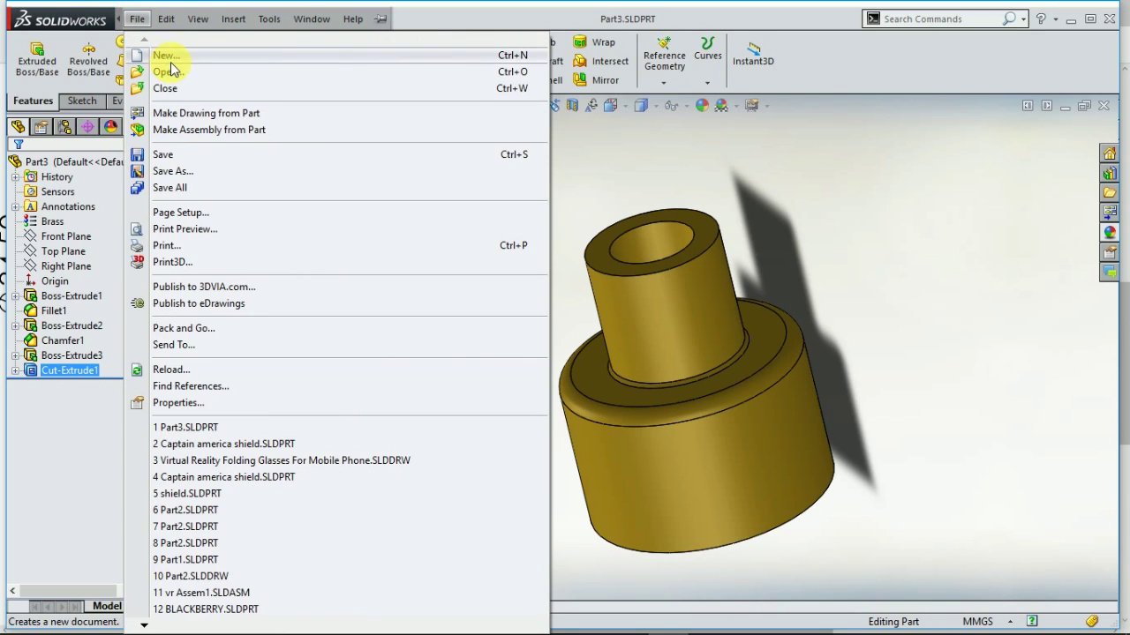
click(167, 54)
click(524, 468)
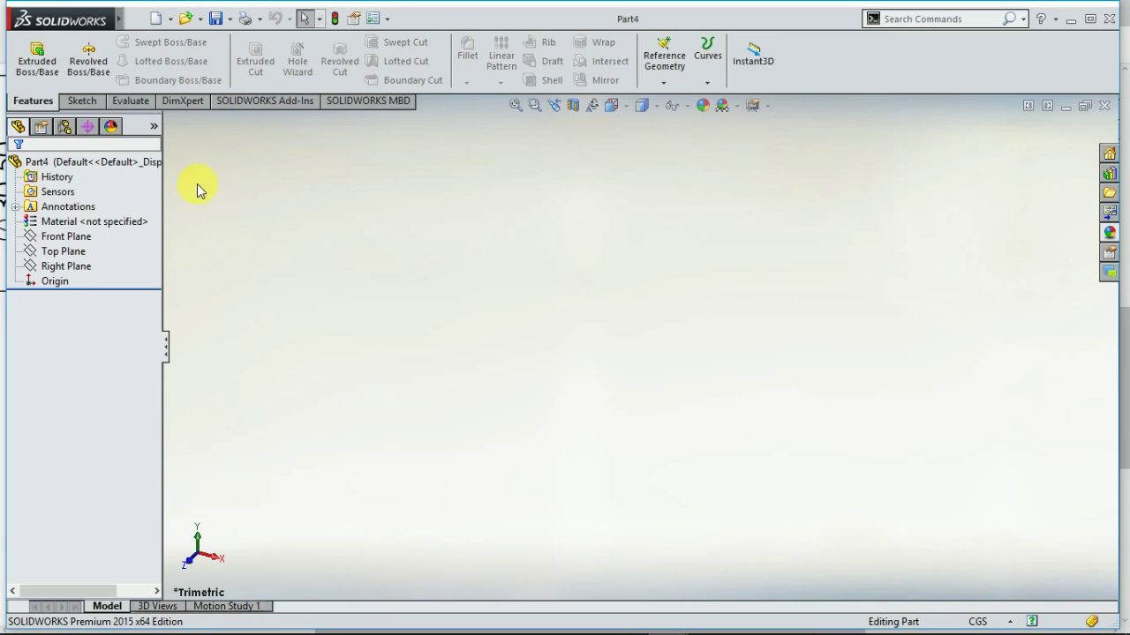
Assign Brass as the new part's material and set its units to MMGS (millimeter, gram, second)
right_click(133, 225)
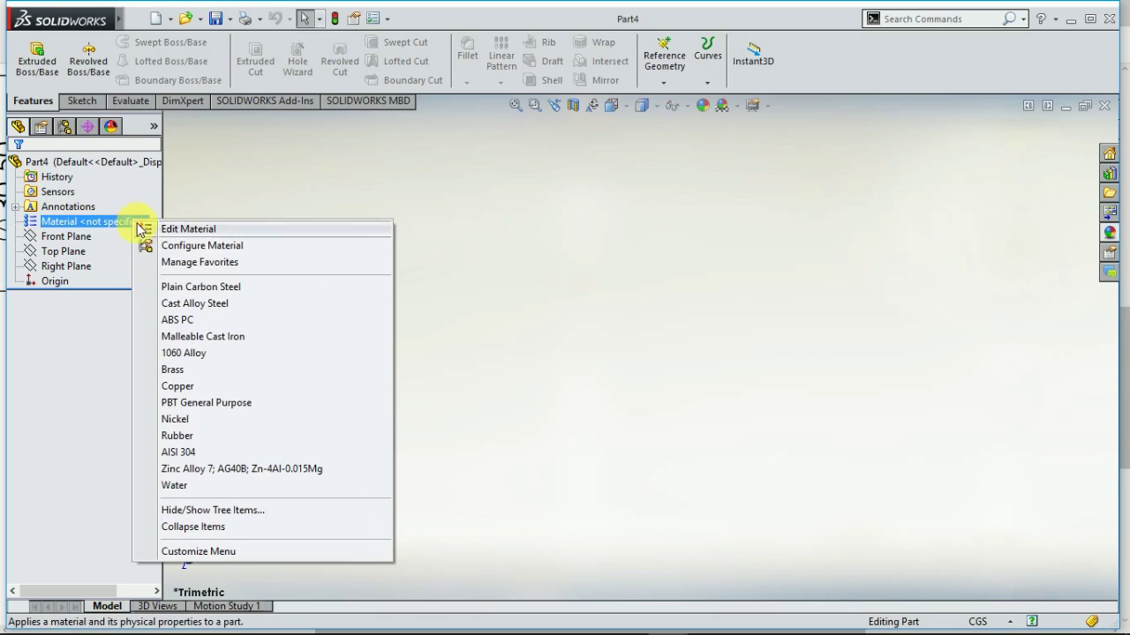
click(183, 373)
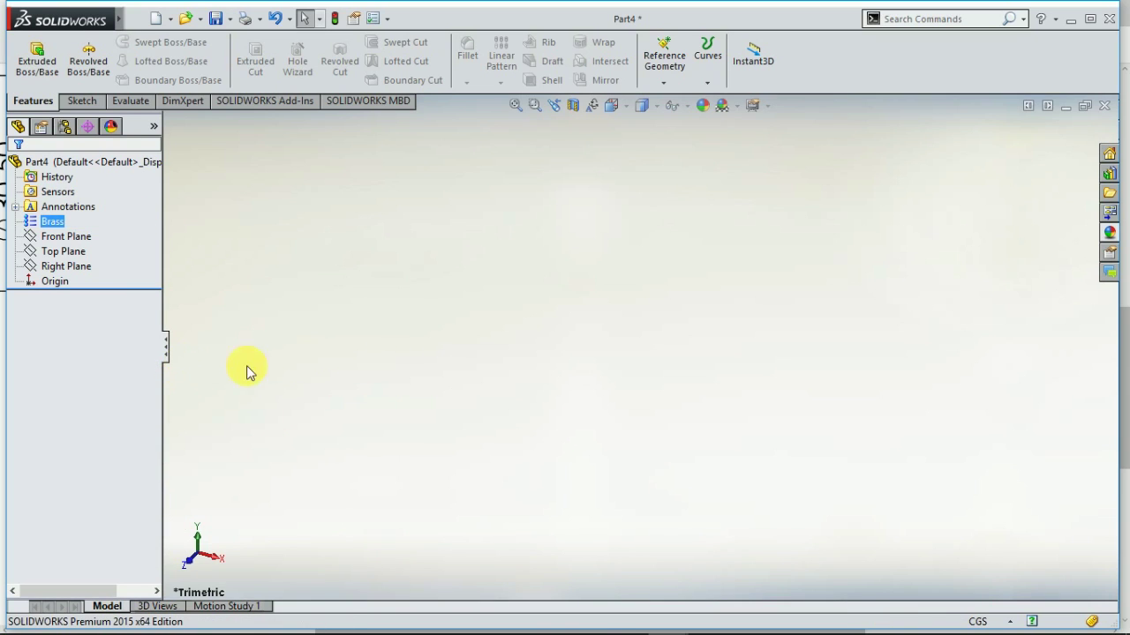
click(1011, 622)
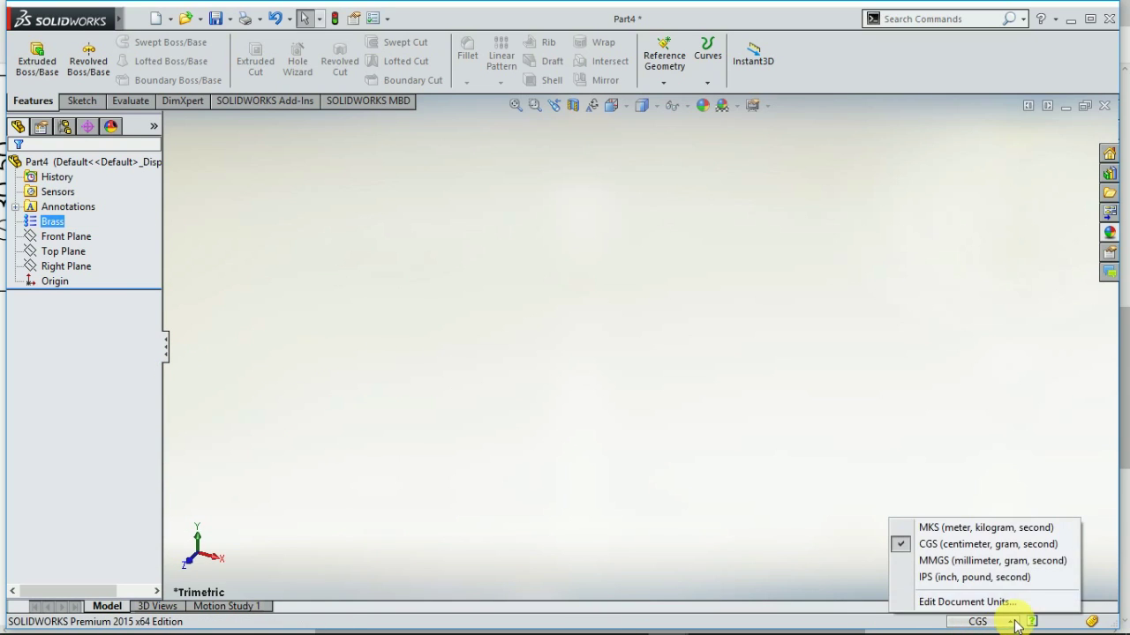
click(1004, 561)
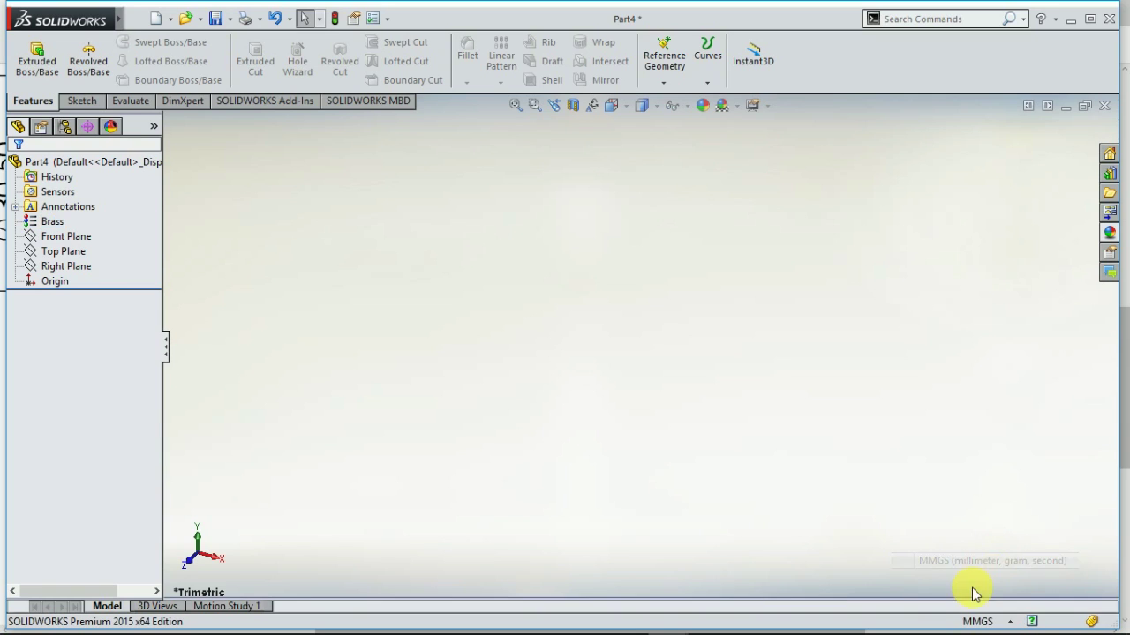
Select the Front Plane, orient the view normal to it and bring up the sketch tools
right_click(94, 239)
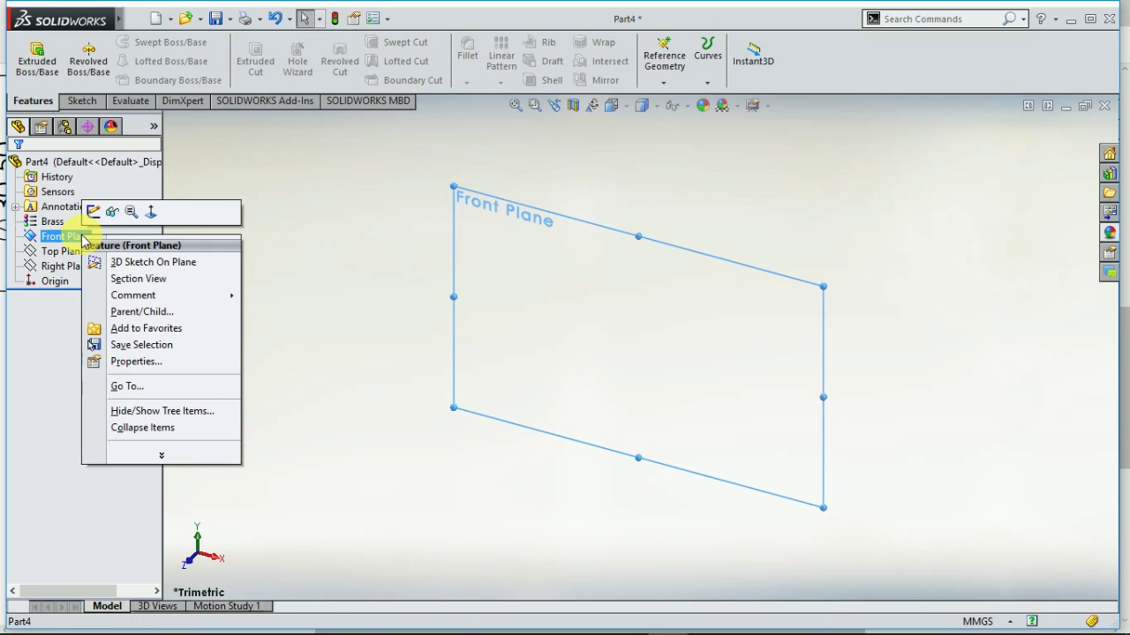
click(153, 212)
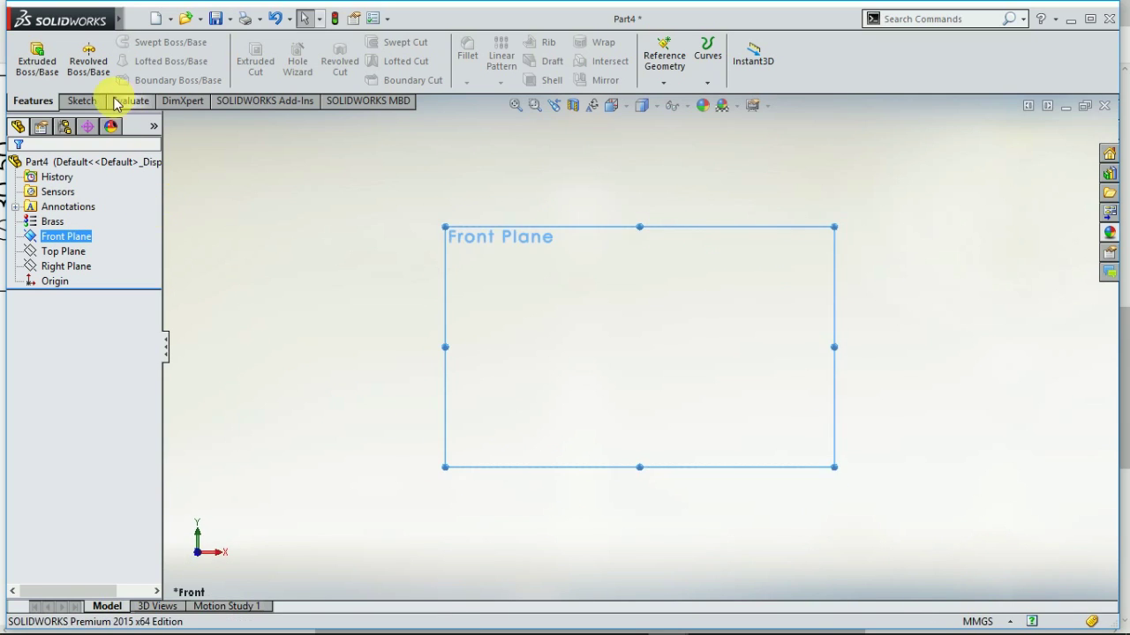
click(81, 101)
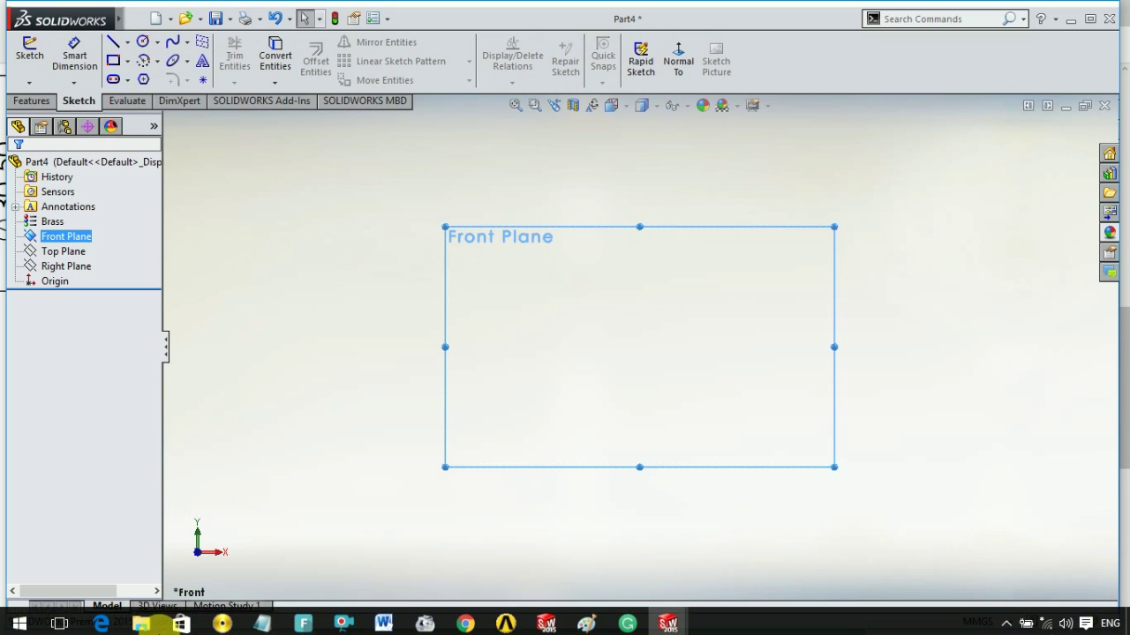
Switch to the MJK-706 PDF in the browser and look up the domed pump head's heights and outer diameter
click(102, 618)
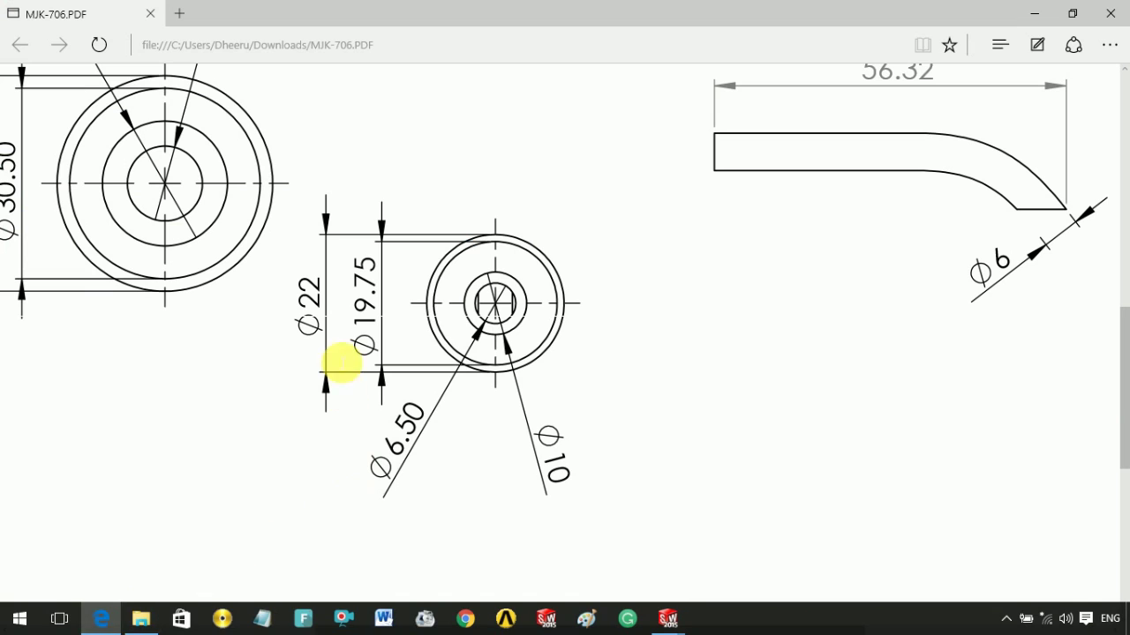
scroll(472, 308, up, 5)
scroll(532, 302, up, 5)
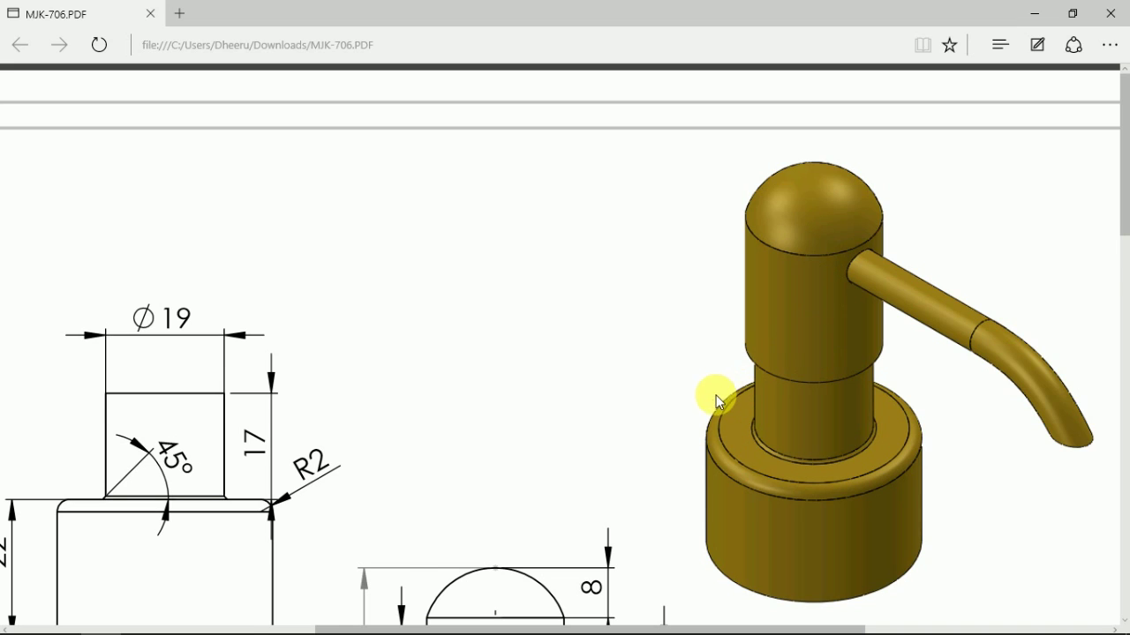
scroll(718, 402, down, 5)
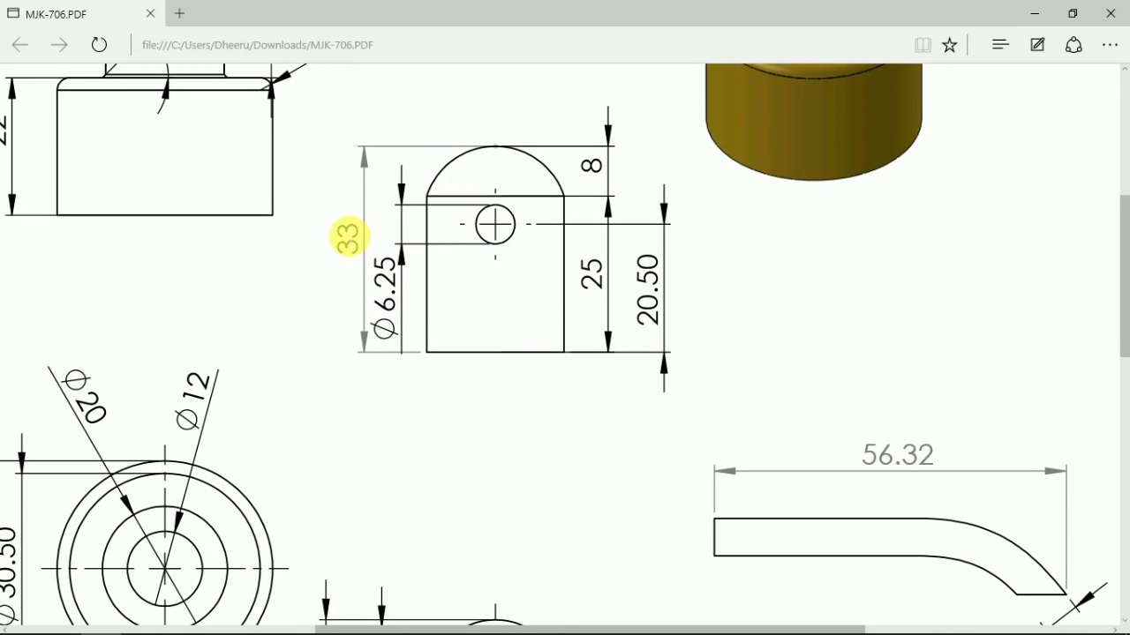
double_click(338, 236)
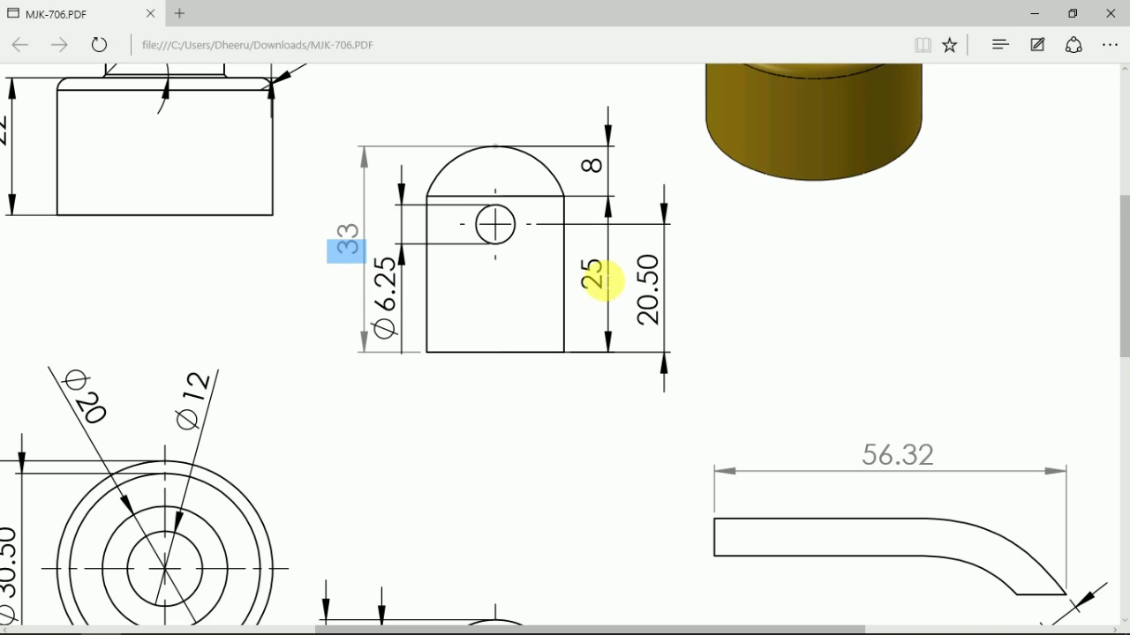
double_click(590, 269)
click(605, 267)
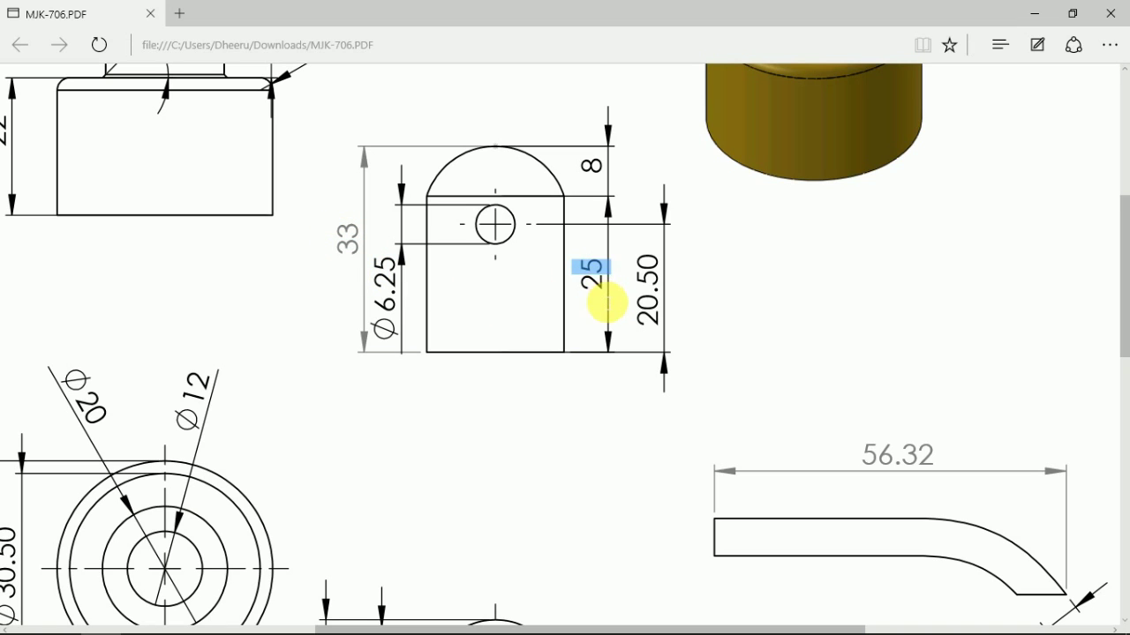
scroll(593, 390, down, 6)
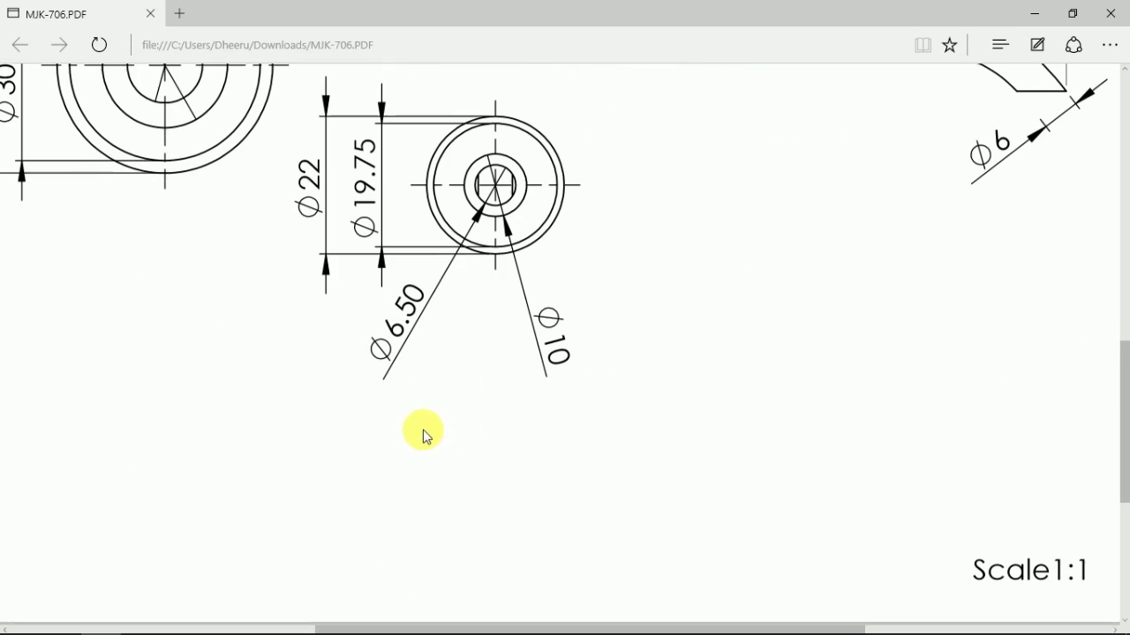
double_click(321, 170)
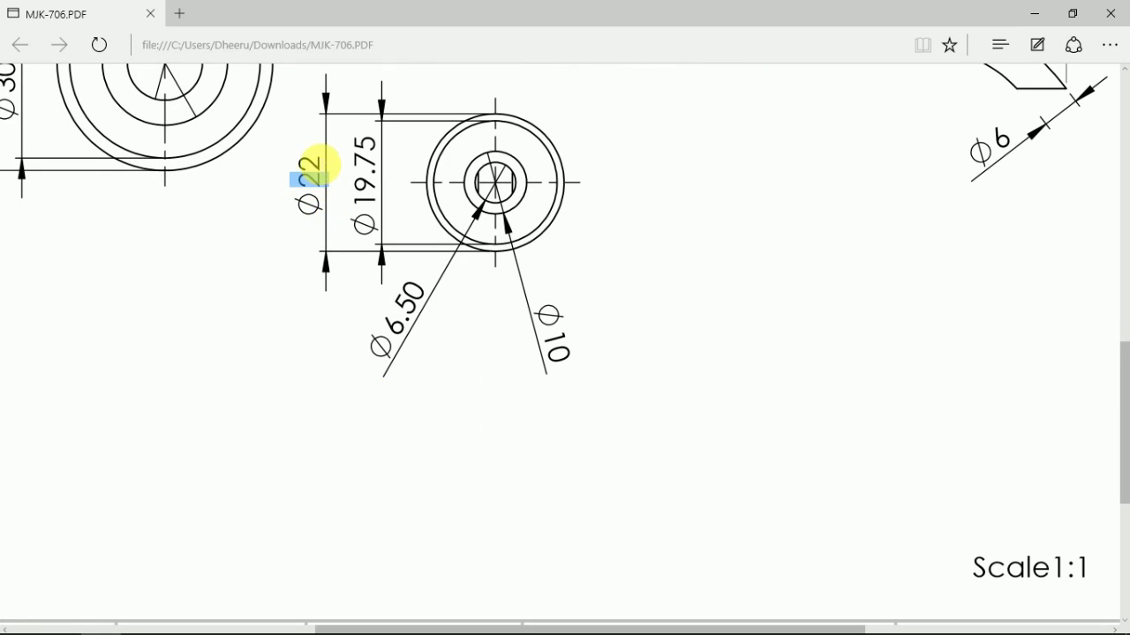
click(399, 405)
mouse_move(429, 628)
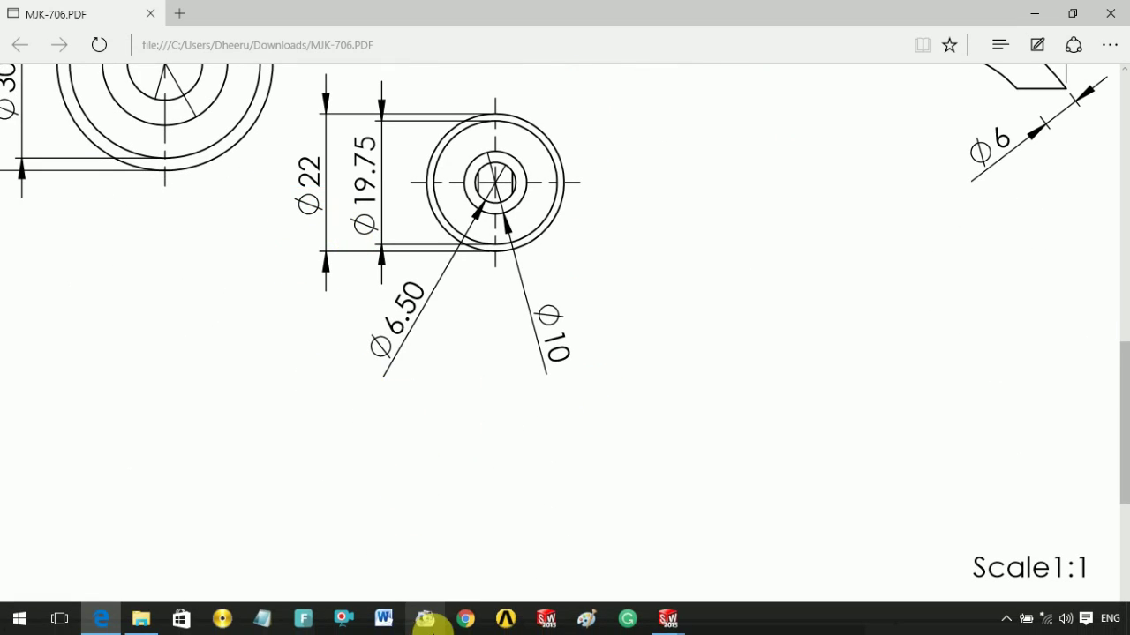
Switch back to the new part in SOLIDWORKS and sketch a circle about 73 mm in diameter centred on the Front Plane's origin
mouse_move(671, 614)
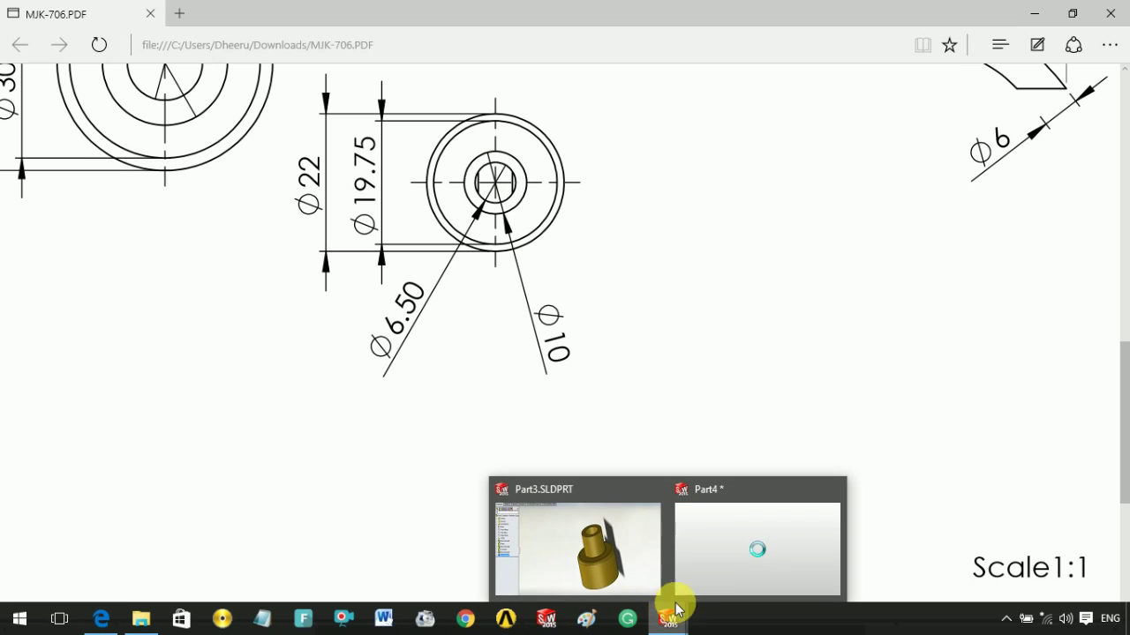
click(718, 569)
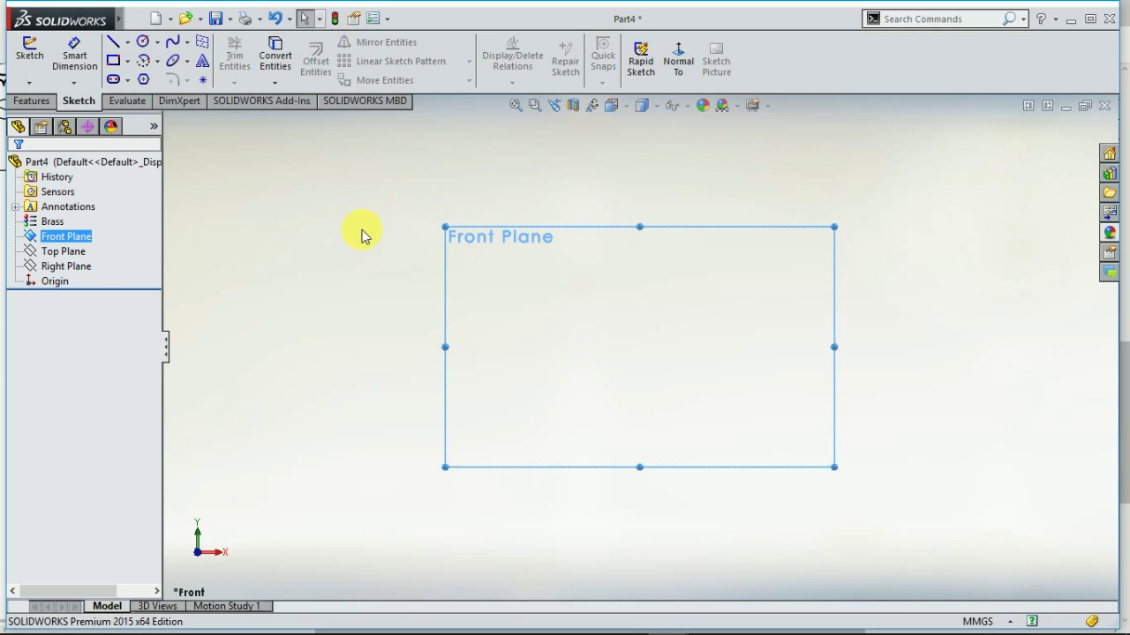
click(143, 46)
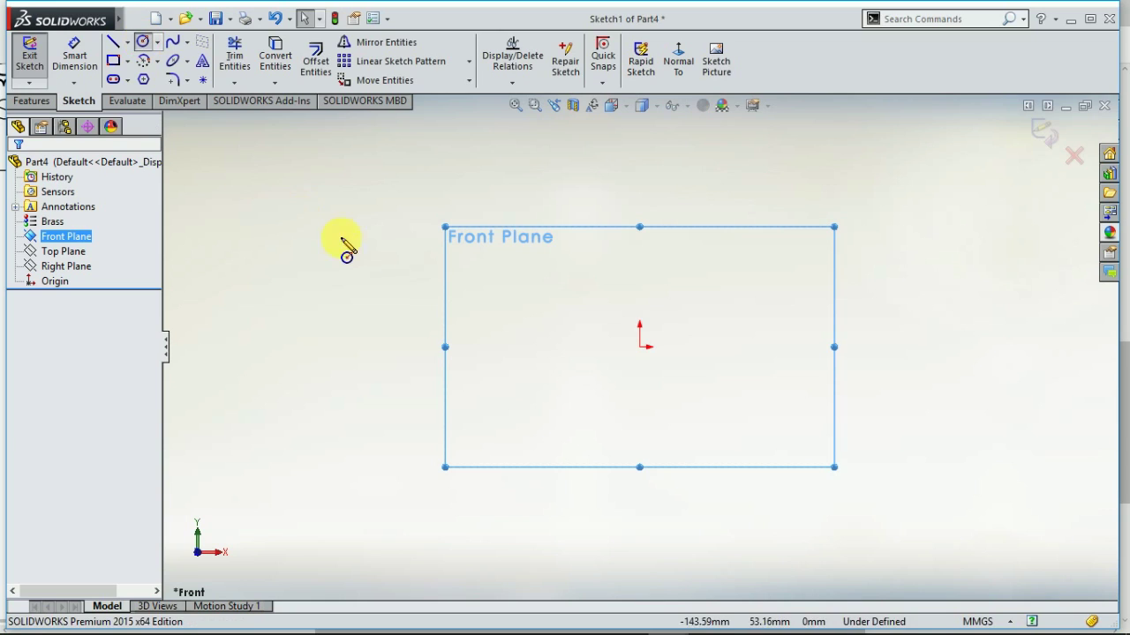
click(640, 347)
click(696, 291)
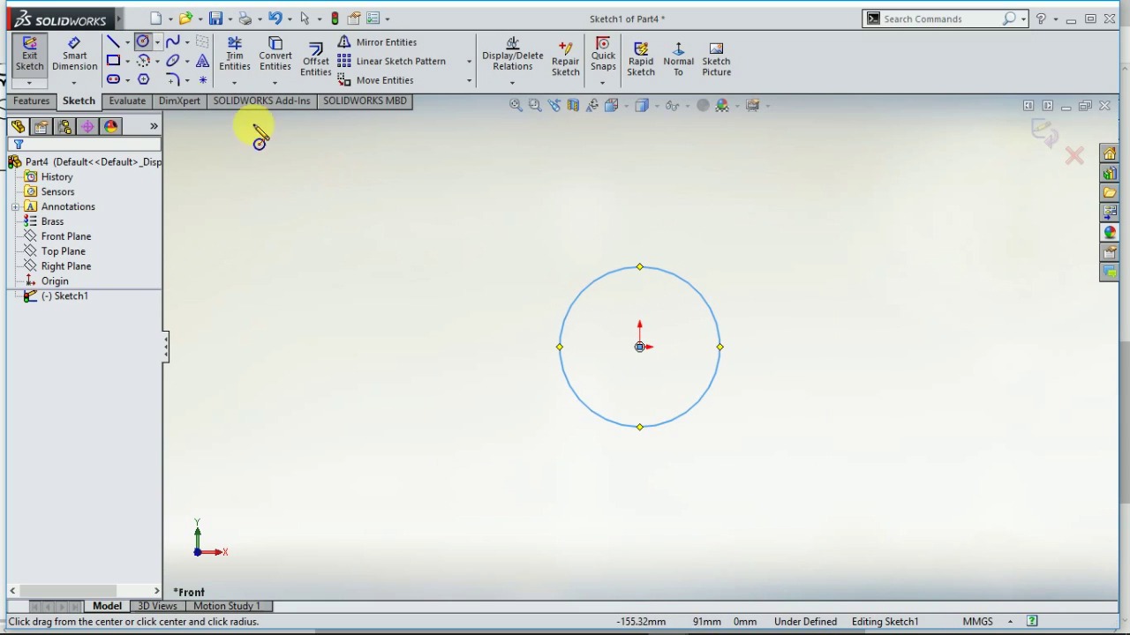
Dimension the circle's diameter and set it to 22 mm
click(74, 60)
click(565, 374)
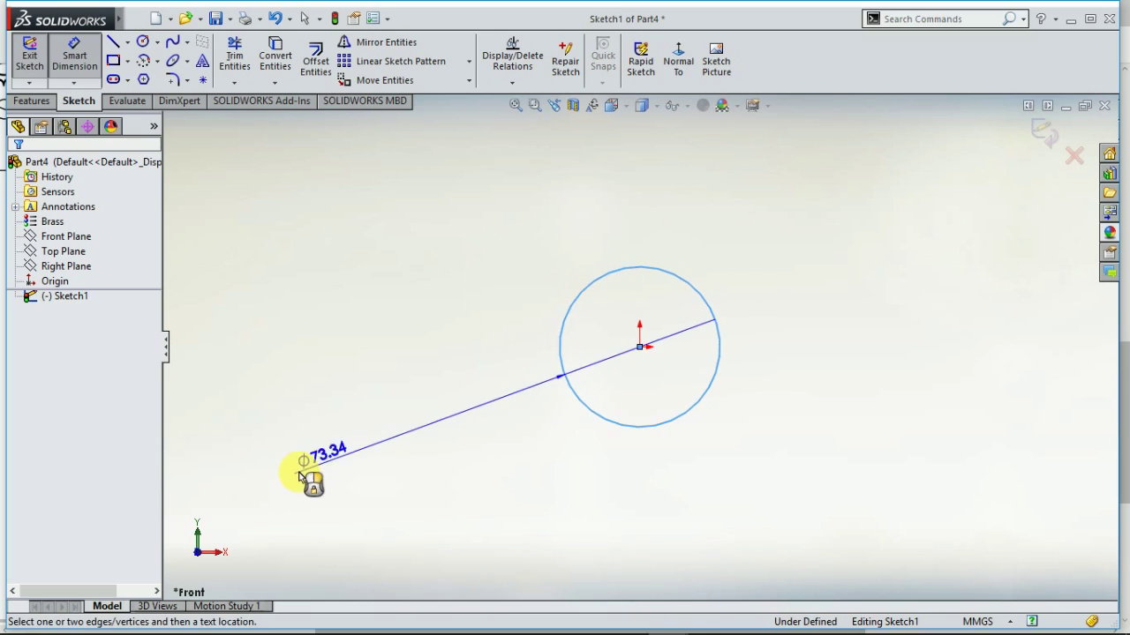
click(298, 477)
text(22)
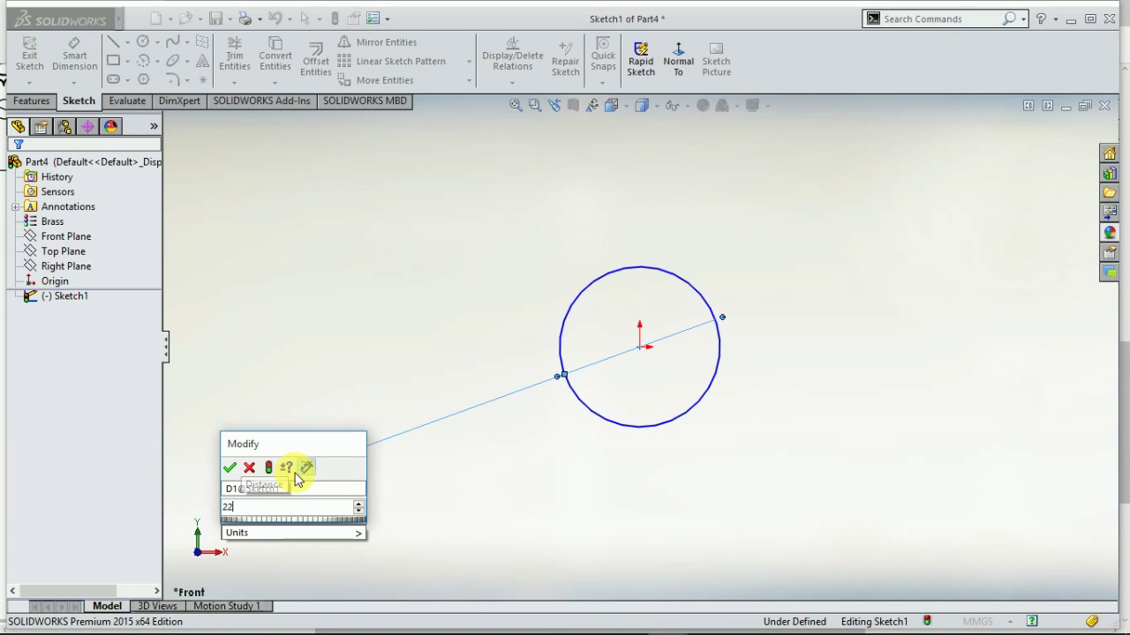
key(Return)
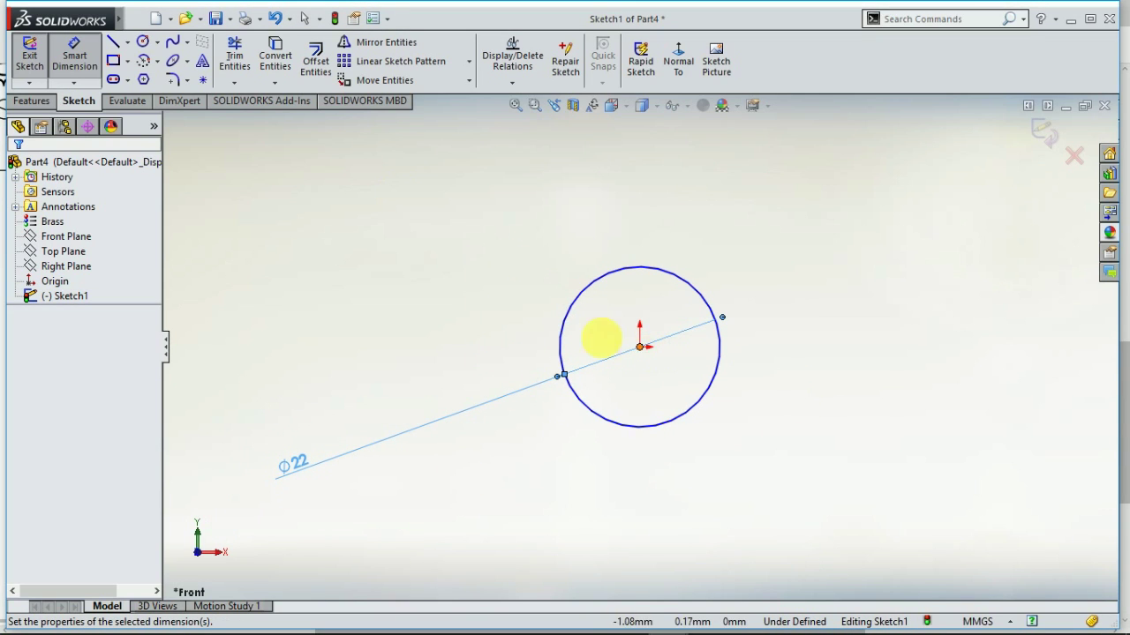
click(78, 54)
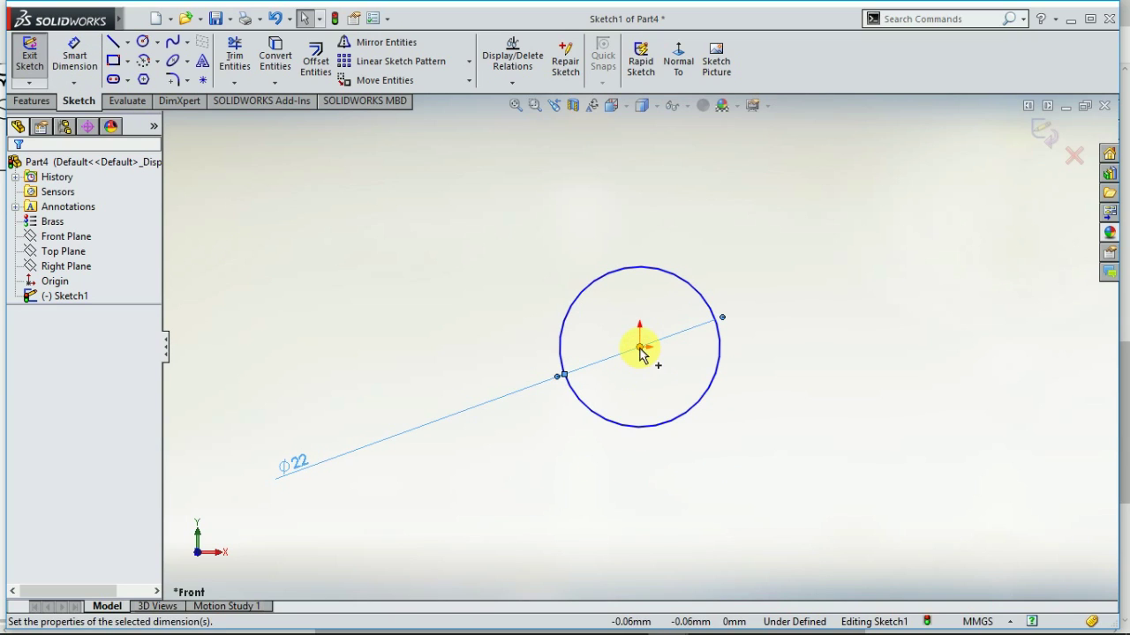
Move the circle off the origin and add a Coincident relation between its centre and the origin
drag(642, 351, 641, 393)
click(512, 84)
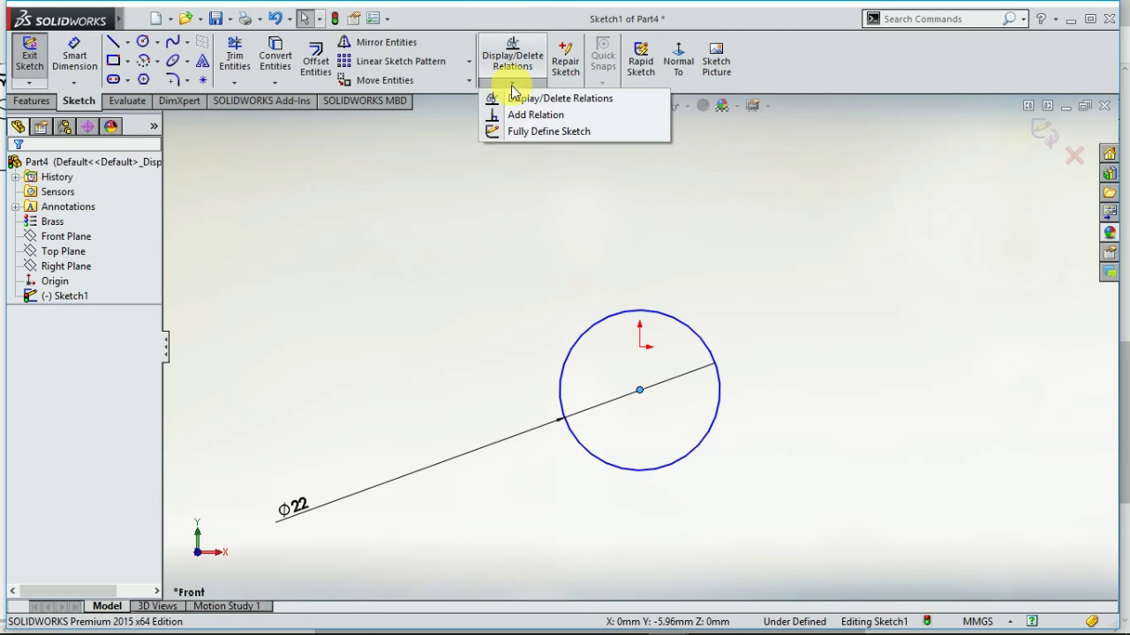
click(535, 114)
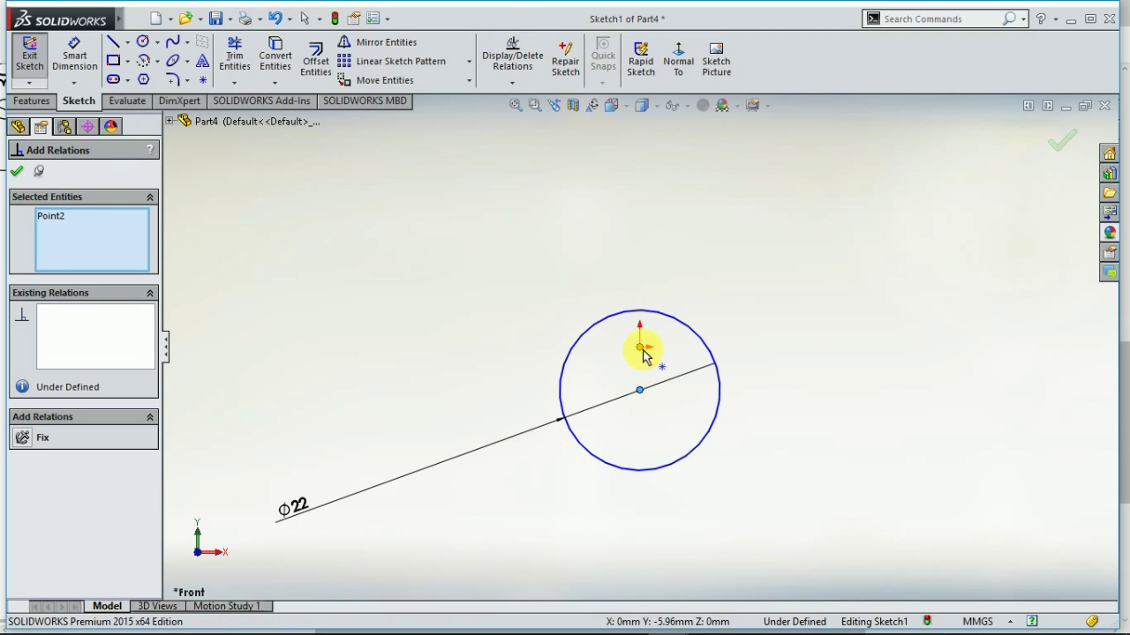
click(640, 348)
click(23, 478)
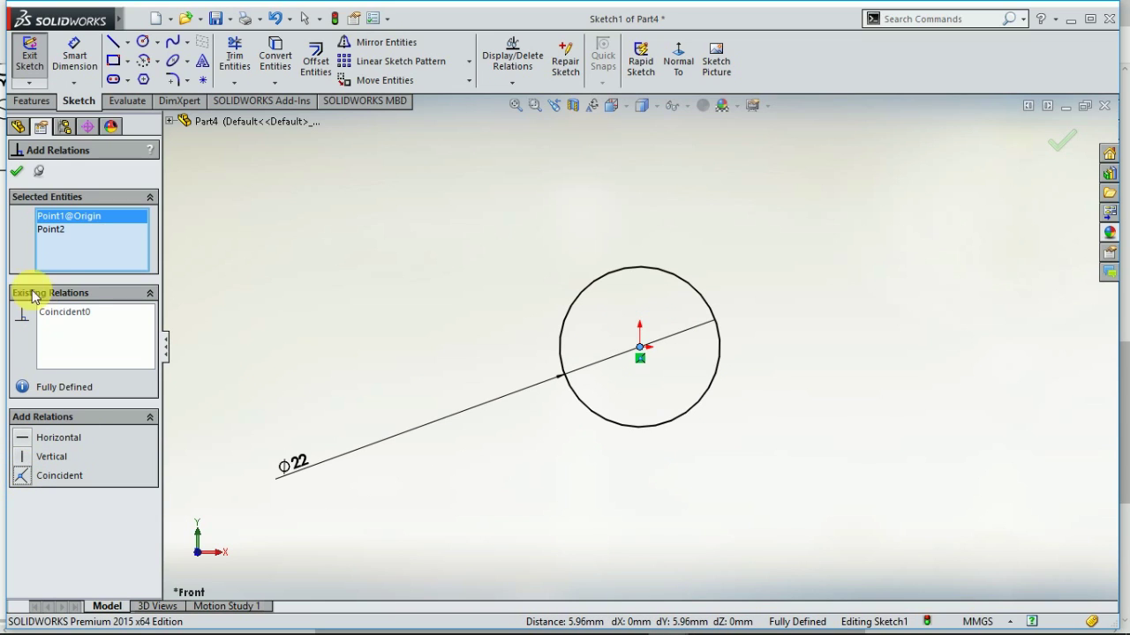
click(19, 174)
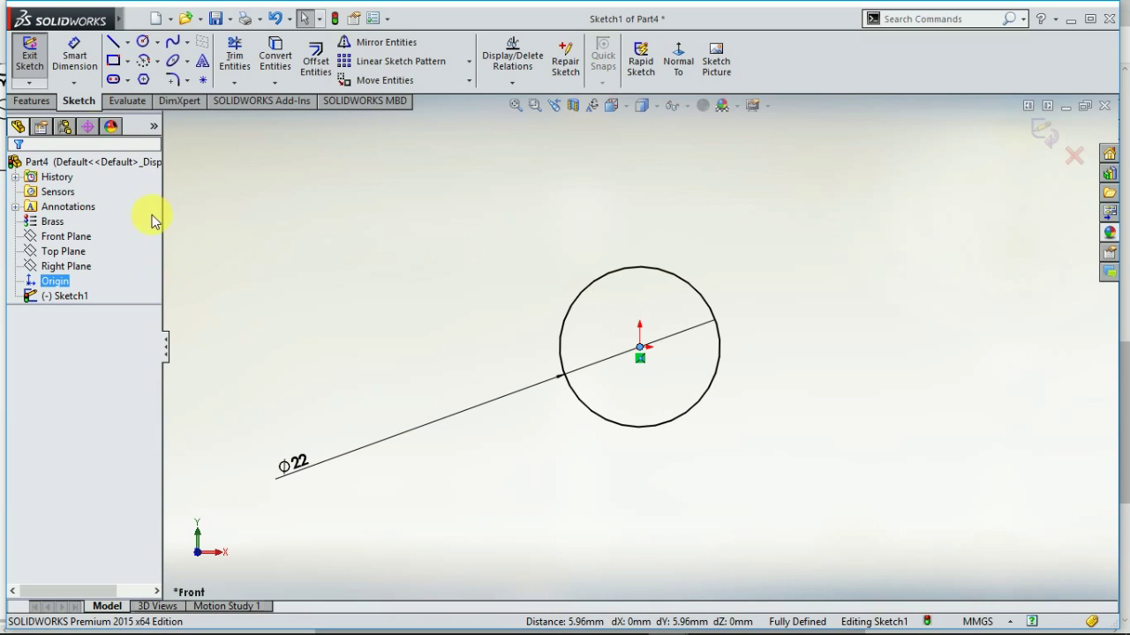
Extrude the circle as a solid boss with a blind depth of 25 mm
click(35, 101)
click(34, 60)
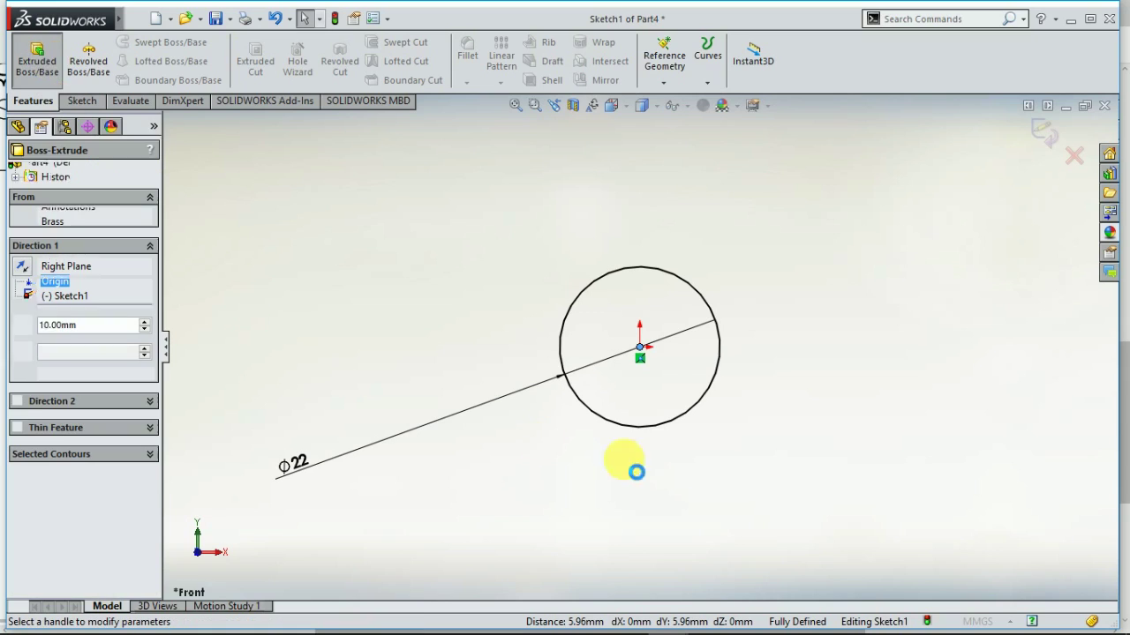
drag(730, 403, 698, 432)
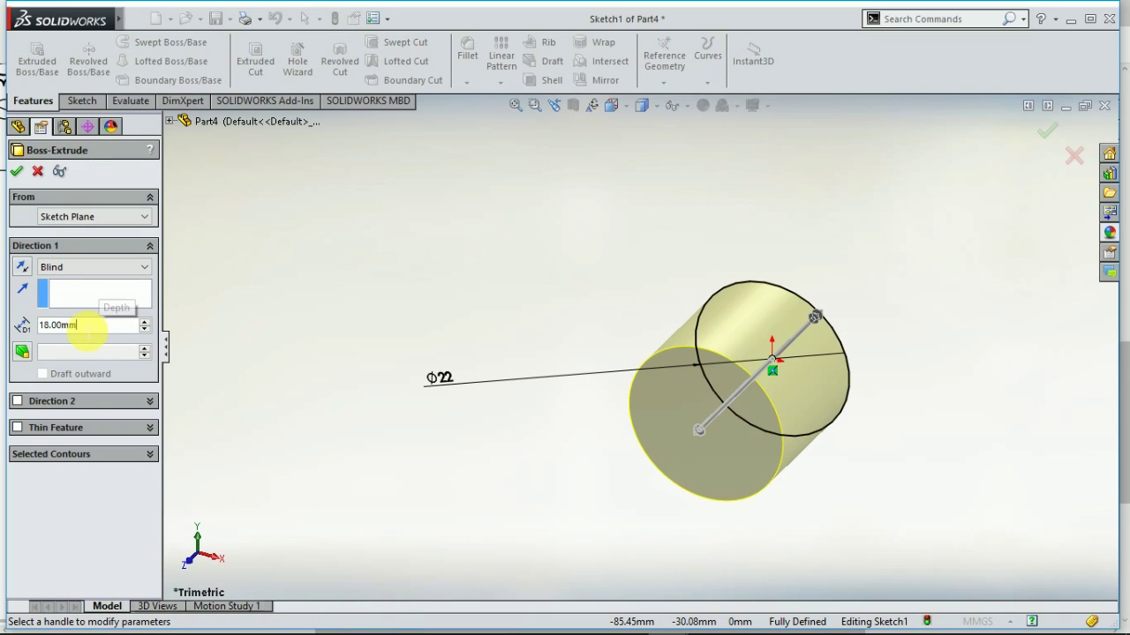
drag(88, 329, 26, 331)
text(25)
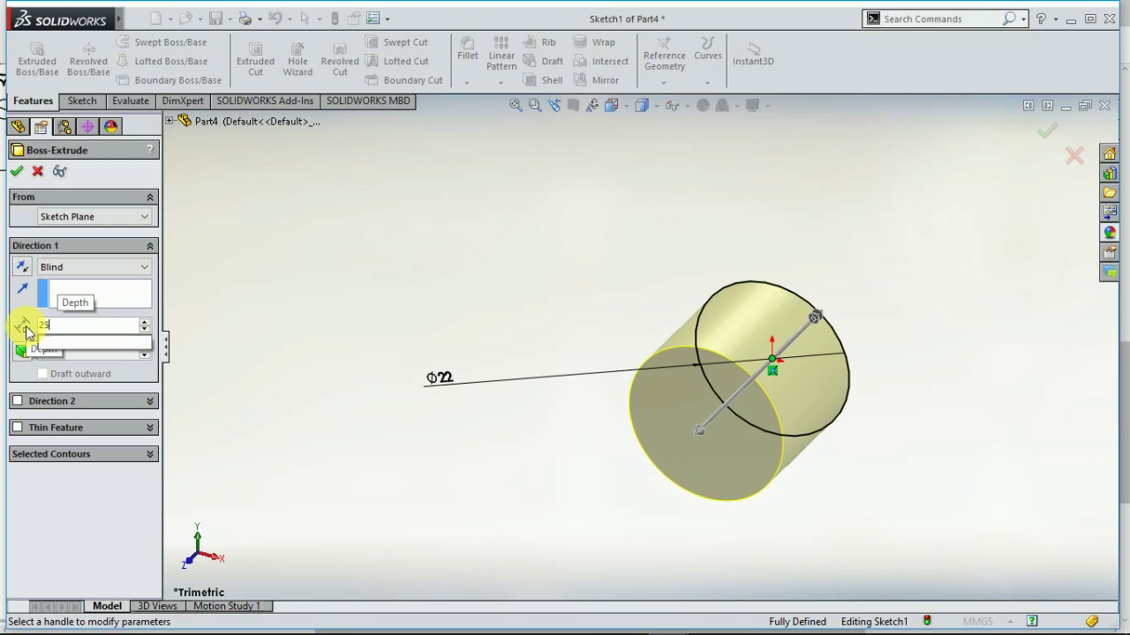
key(Return)
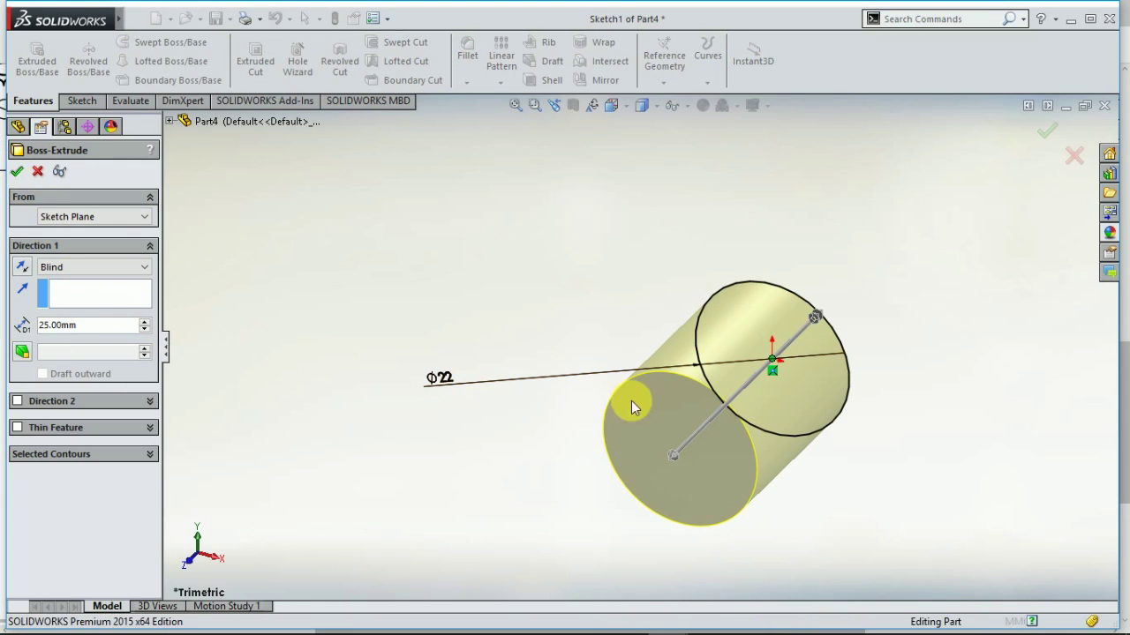
key(Return)
Add a non-elliptical dome with a height of 8 mm to the front end face of the cylinder
middle_drag(722, 474, 769, 341)
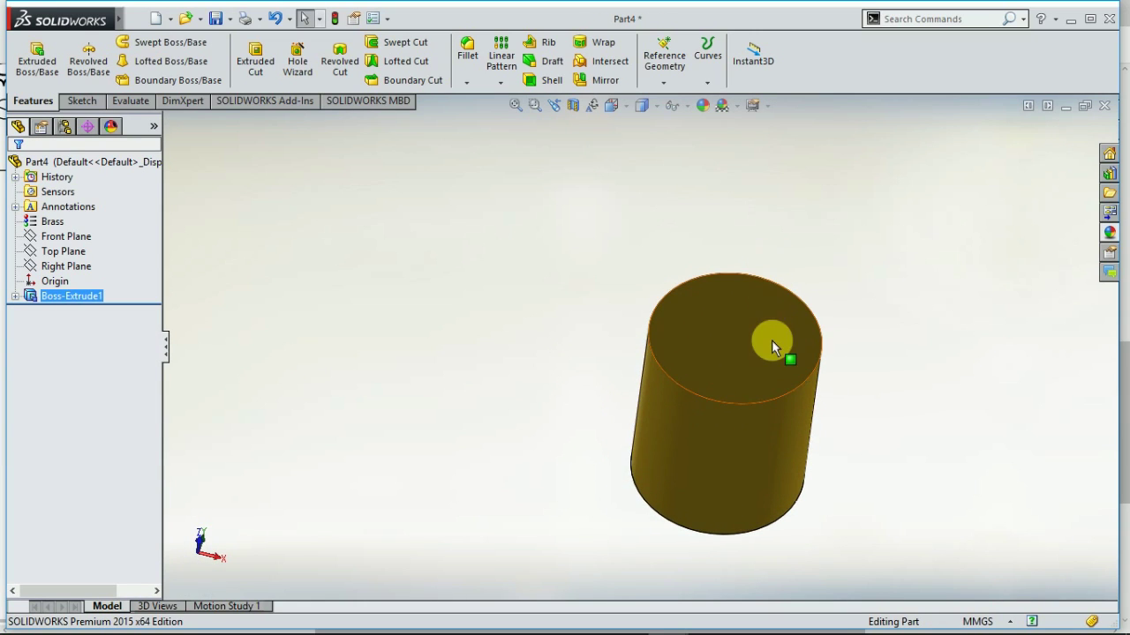
click(764, 341)
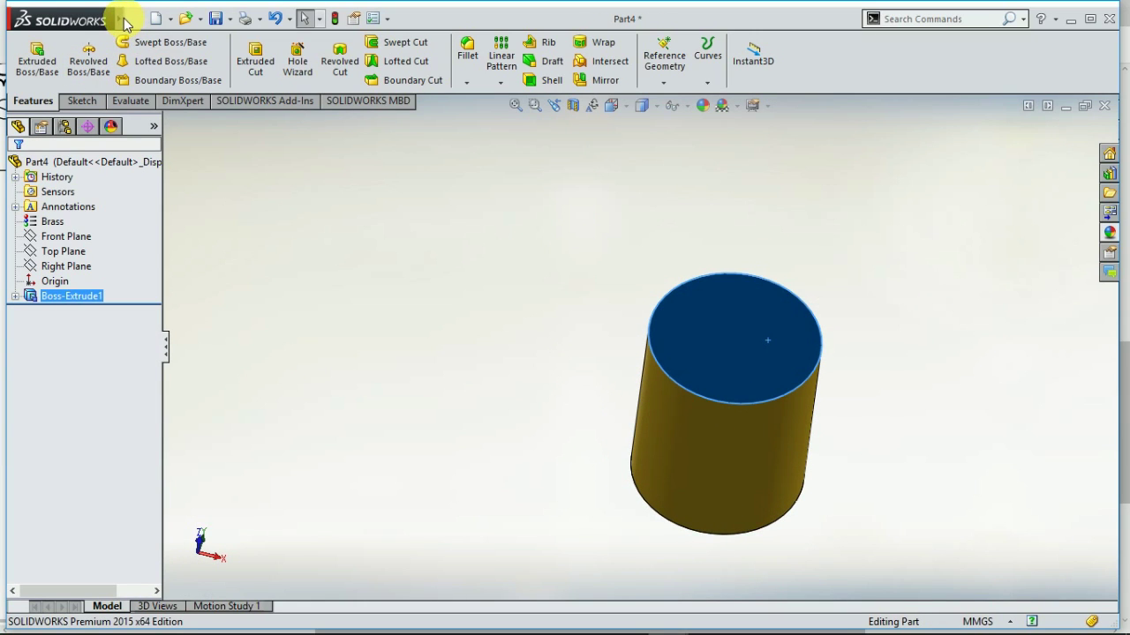
mouse_move(124, 22)
click(166, 19)
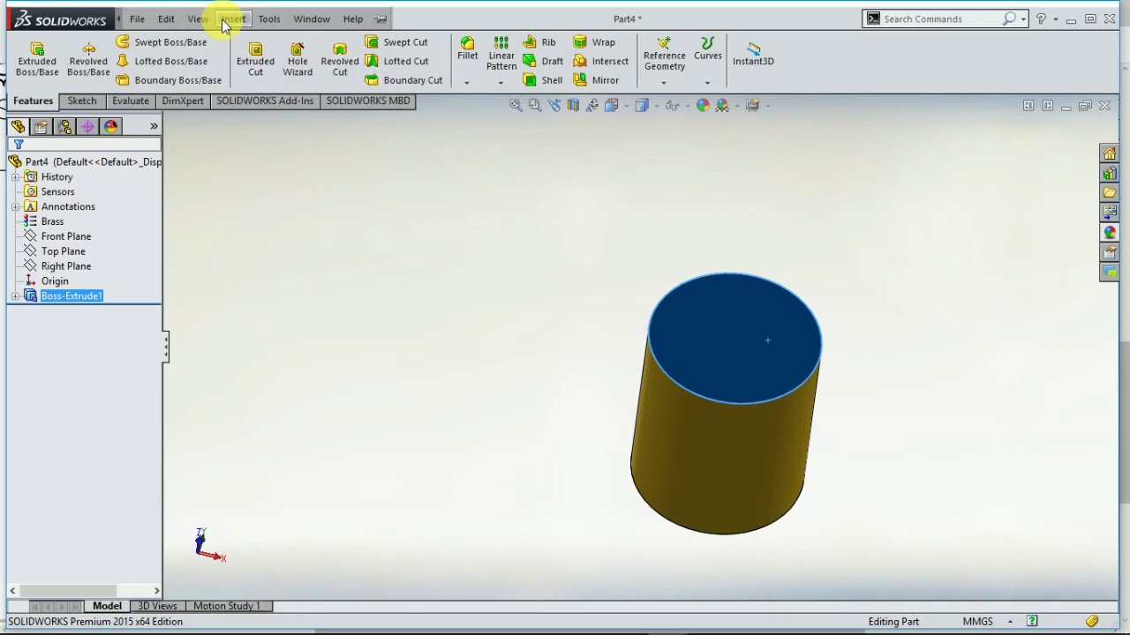
click(231, 19)
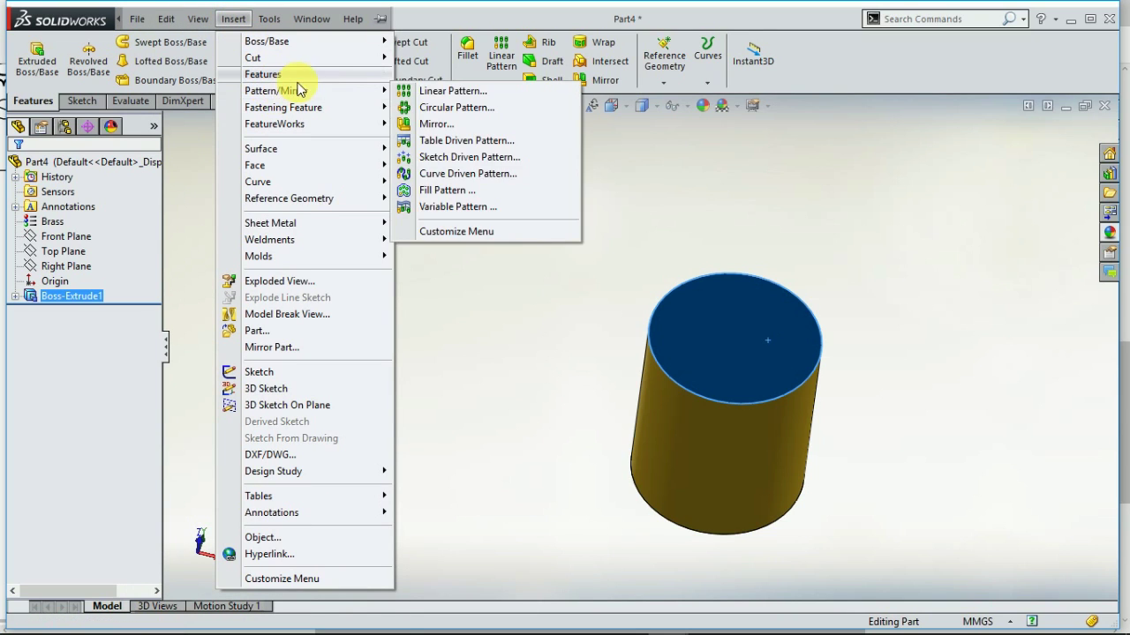
mouse_move(285, 75)
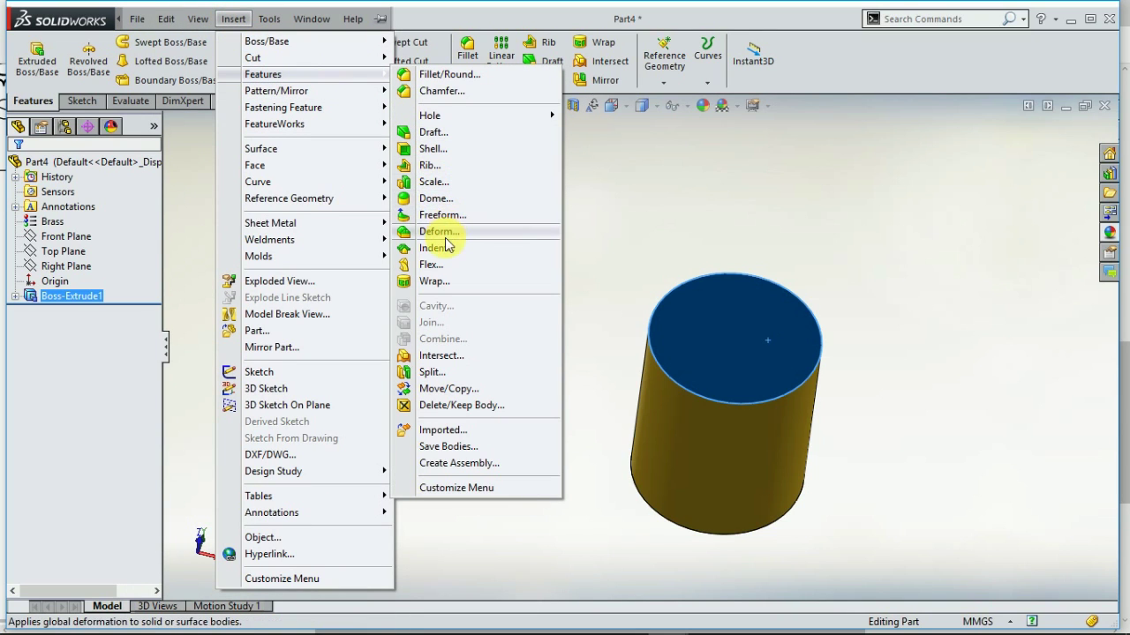
click(450, 199)
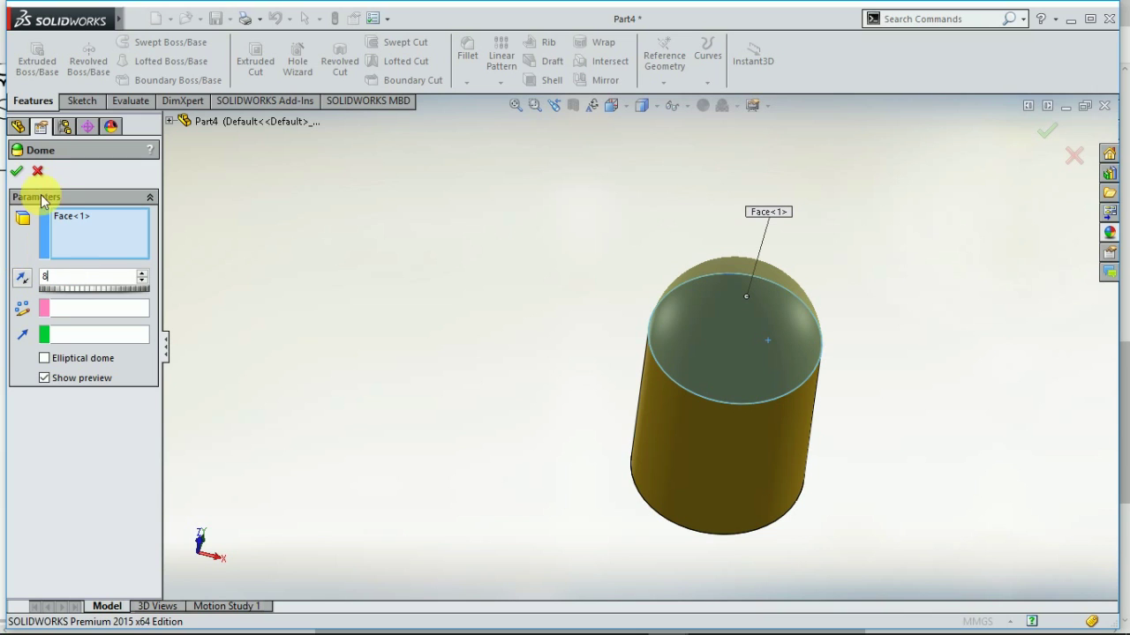
click(18, 173)
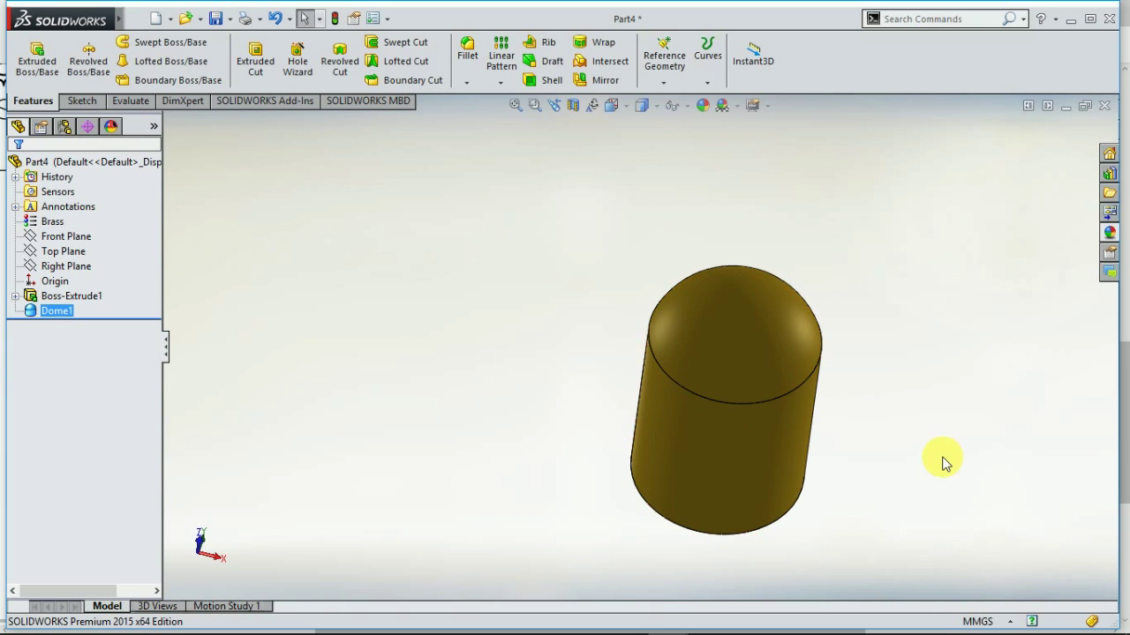
Select the Top Plane and orient the view normal to it, reversed so that the dome points upward
middle_drag(938, 456, 971, 398)
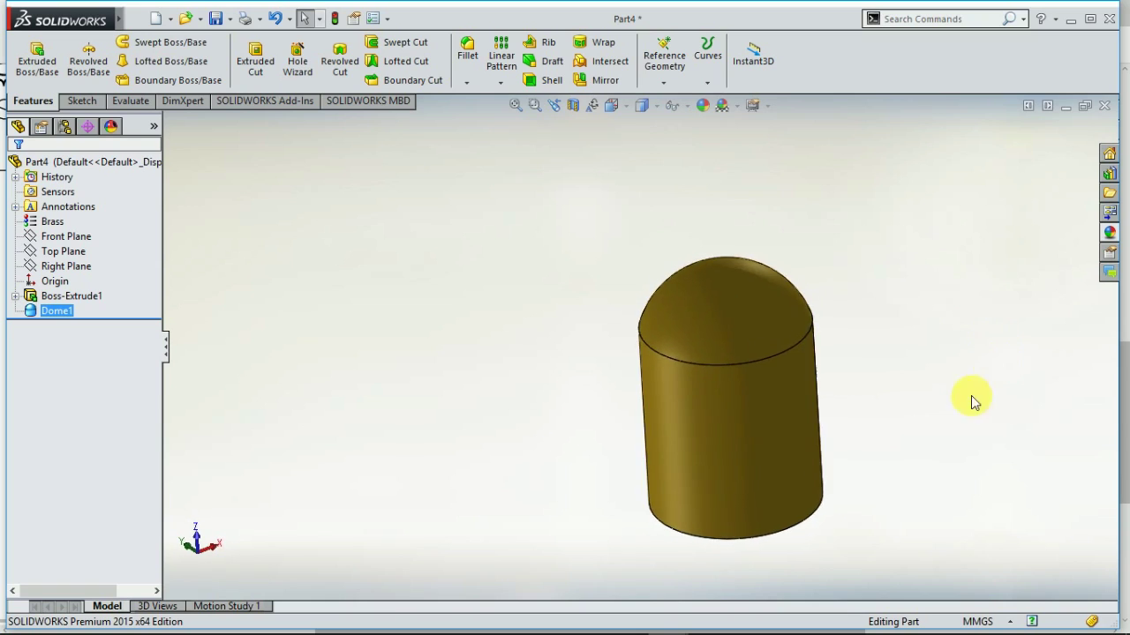
scroll(835, 444, up, 3)
scroll(698, 398, down, 2)
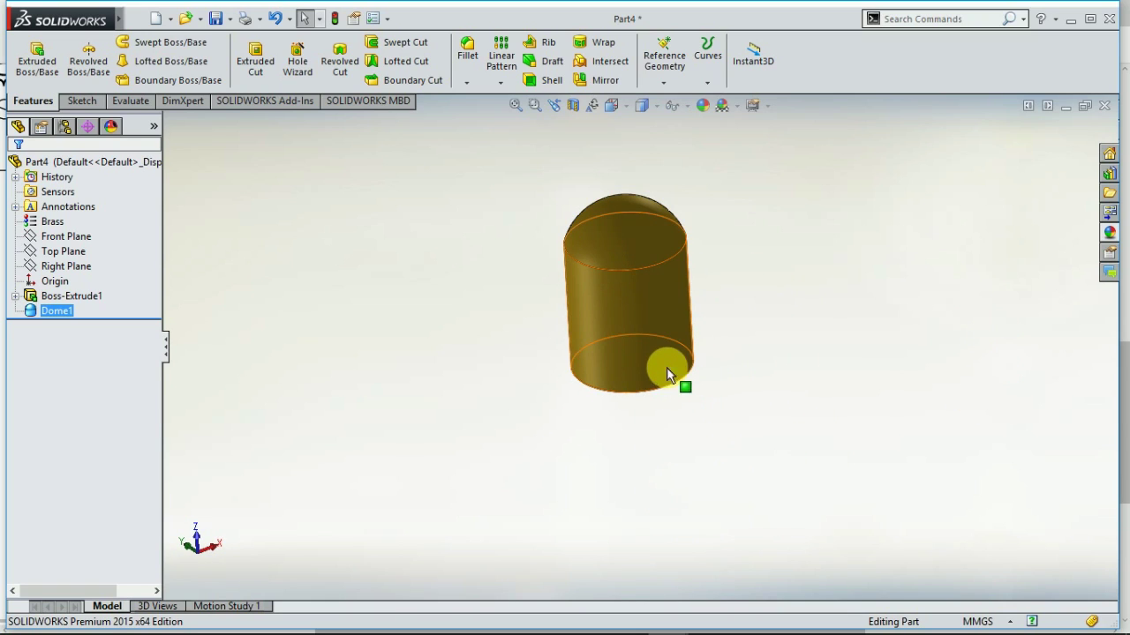
click(60, 252)
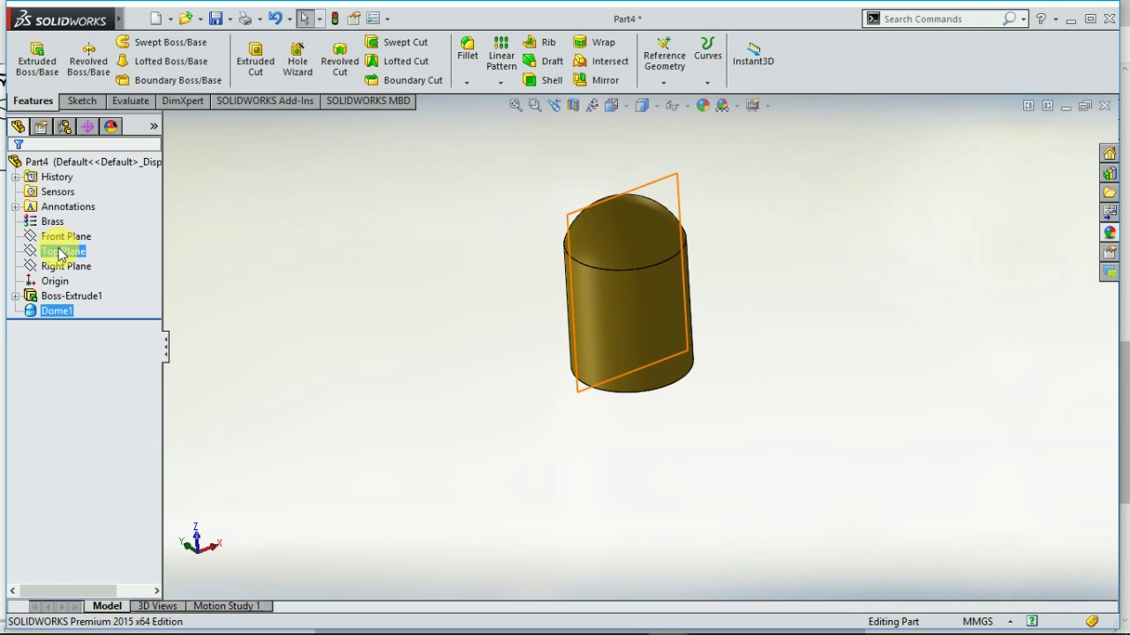
right_click(60, 255)
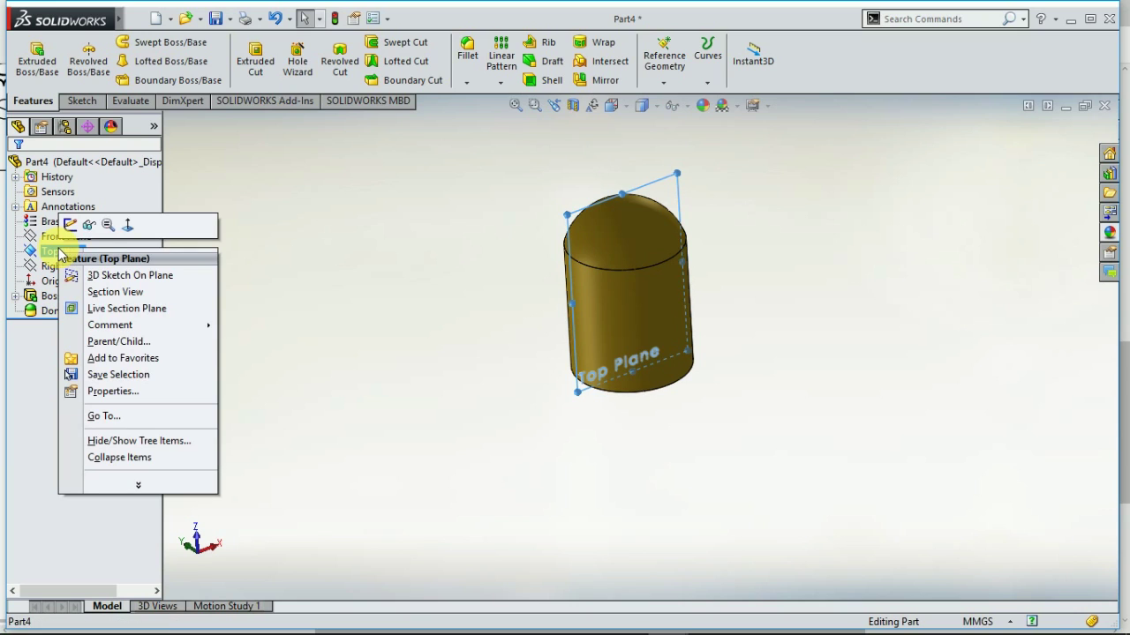
click(127, 226)
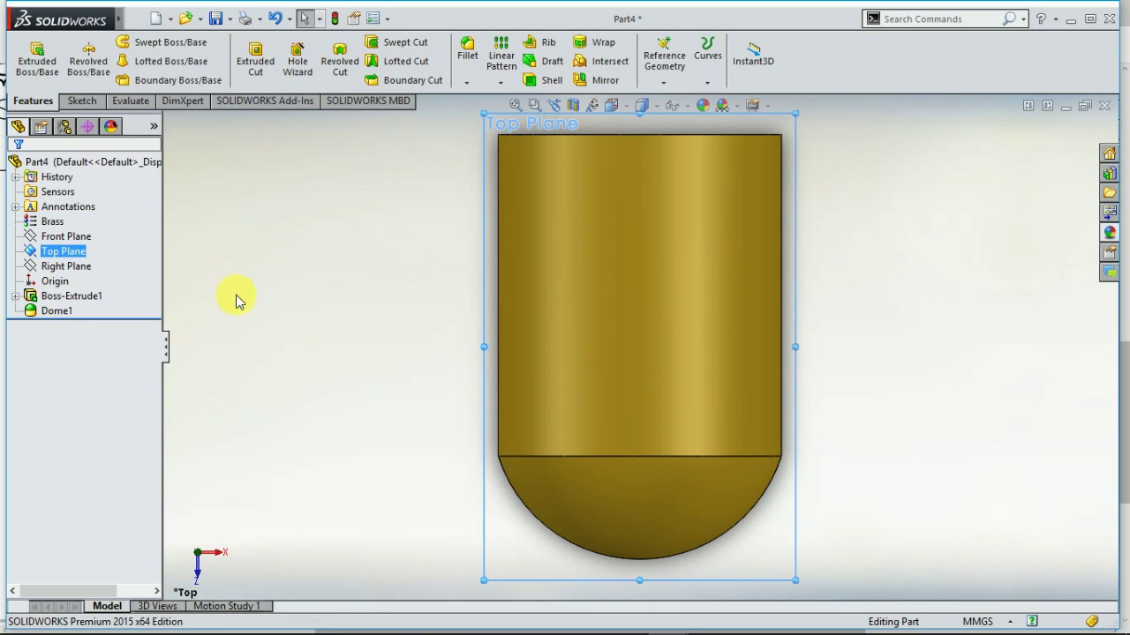
key(f)
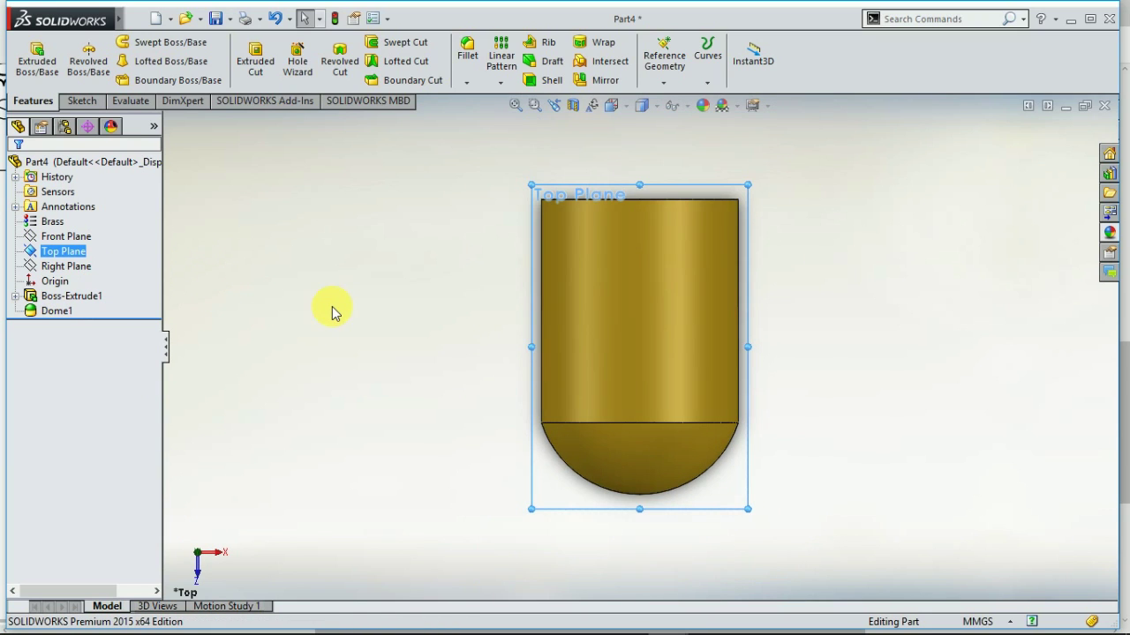
right_click(81, 256)
click(128, 226)
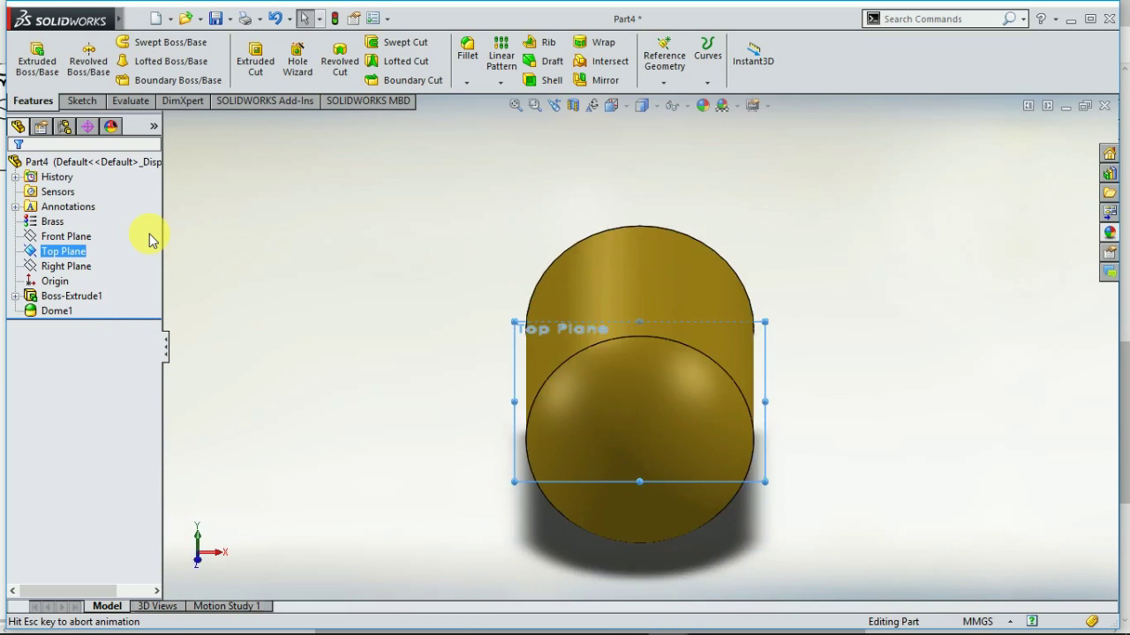
scroll(529, 305, up, 2)
scroll(729, 342, down, 4)
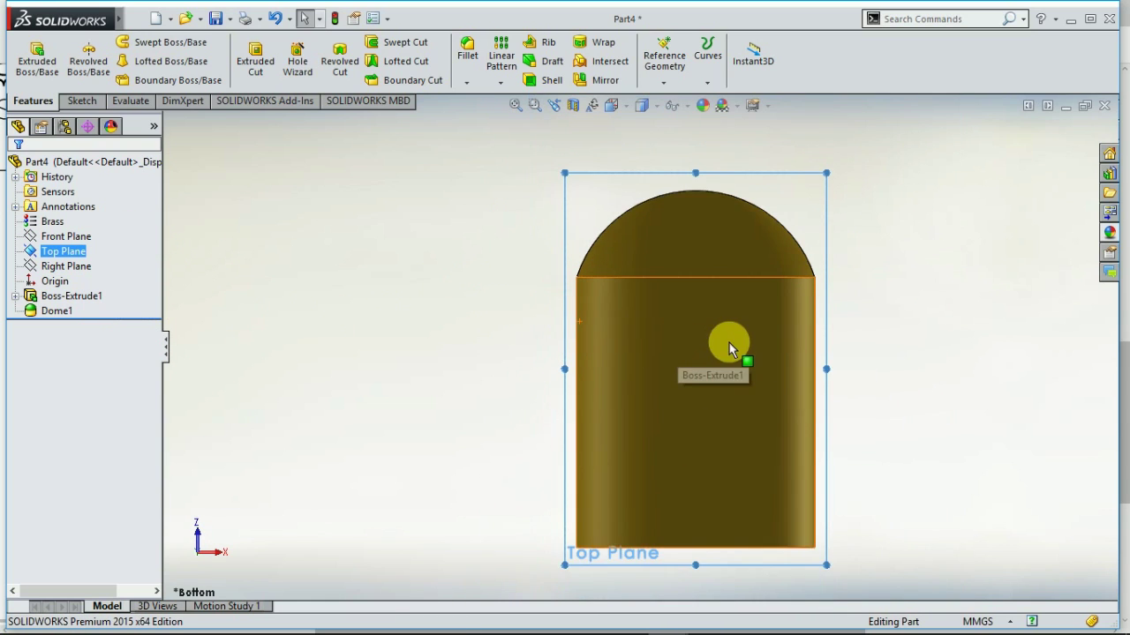
Create a reference plane offset 30 mm from the Top Plane, with the offset direction flipped
click(663, 82)
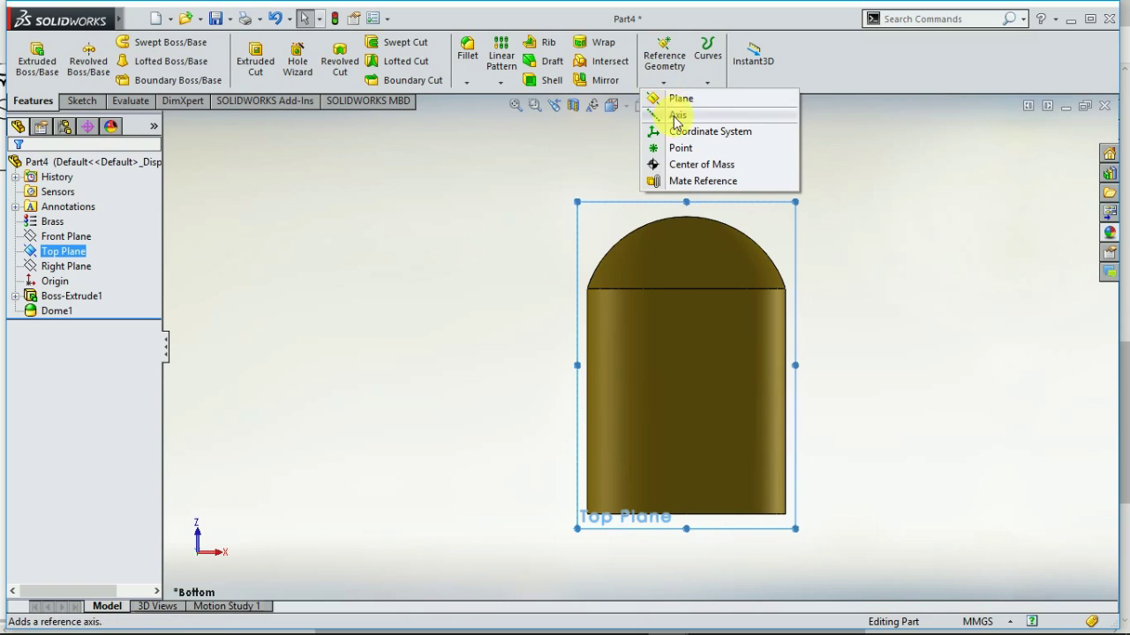
click(676, 98)
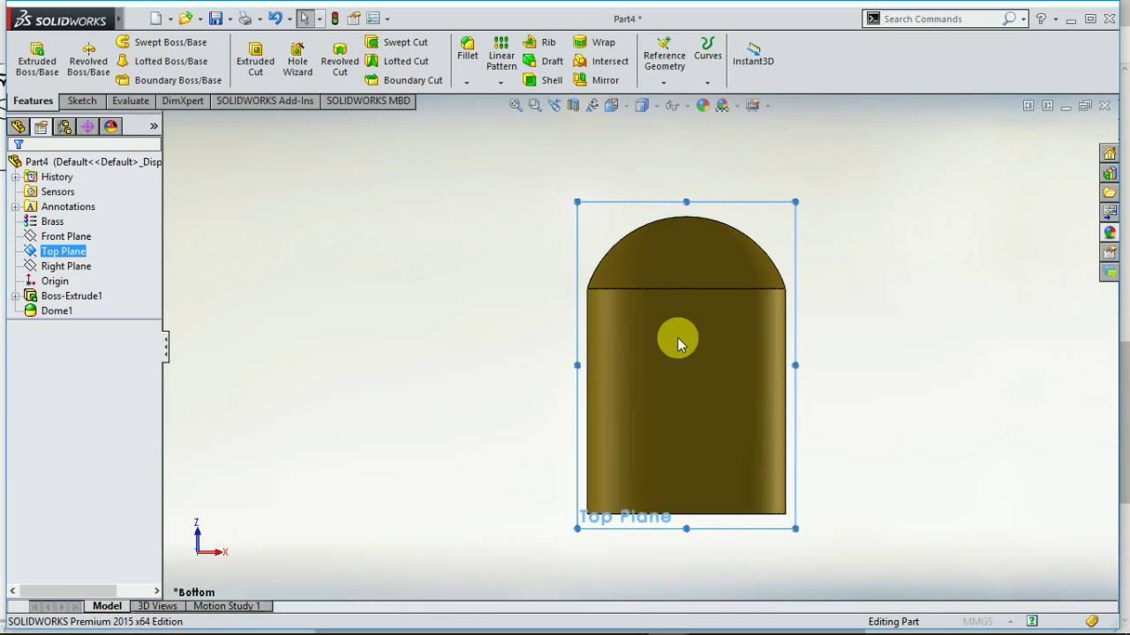
middle_drag(414, 364, 535, 411)
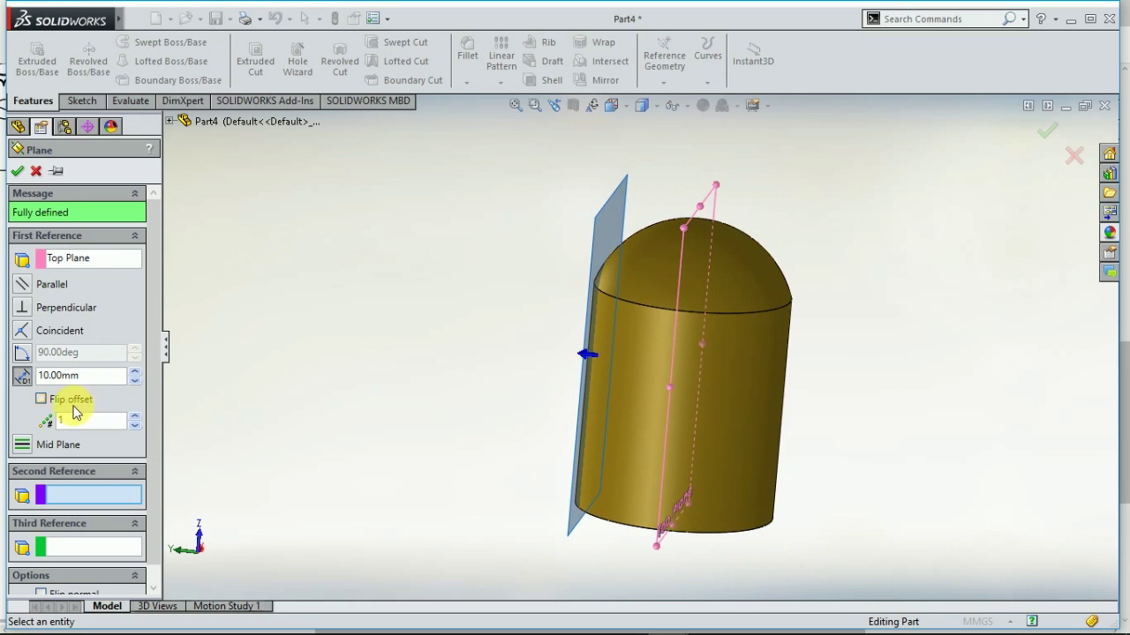
click(41, 399)
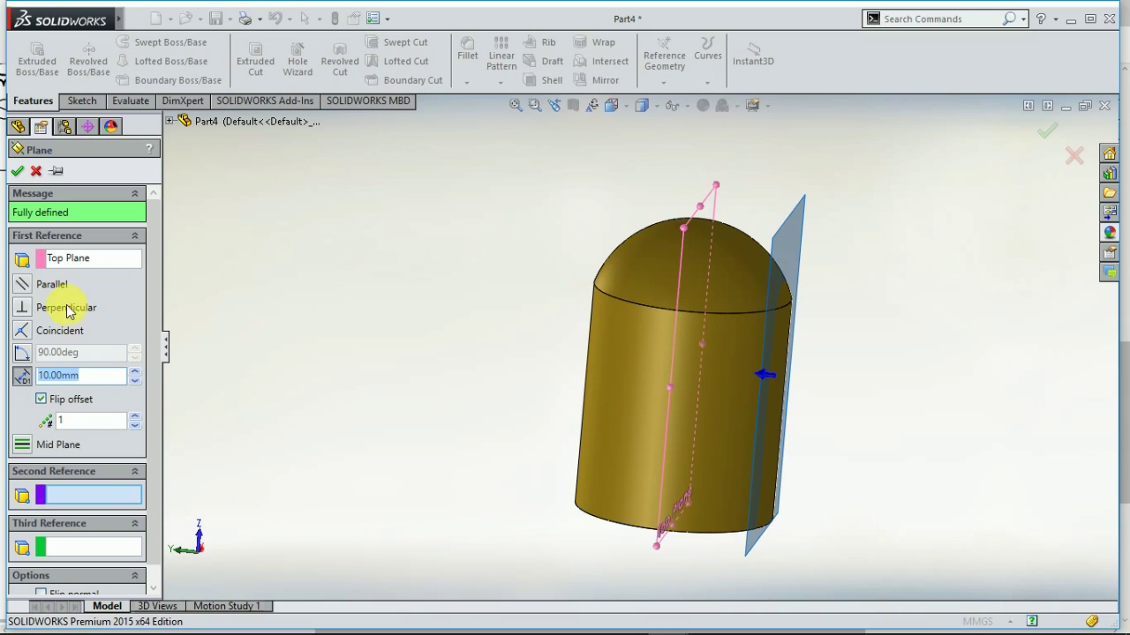
click(134, 375)
click(134, 374)
click(134, 374)
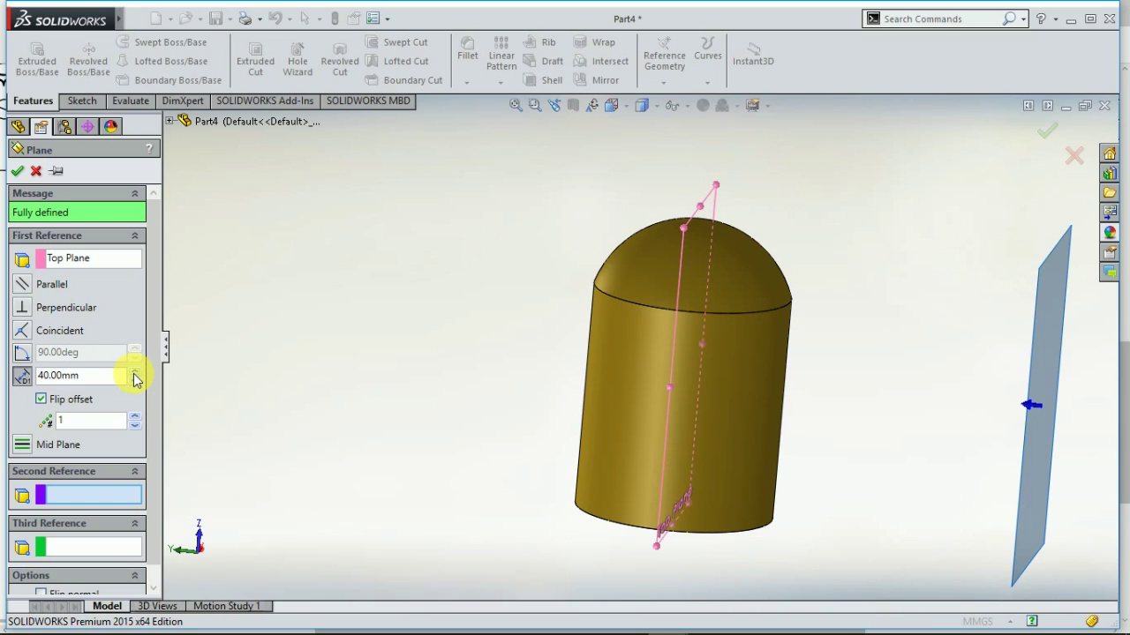
click(134, 380)
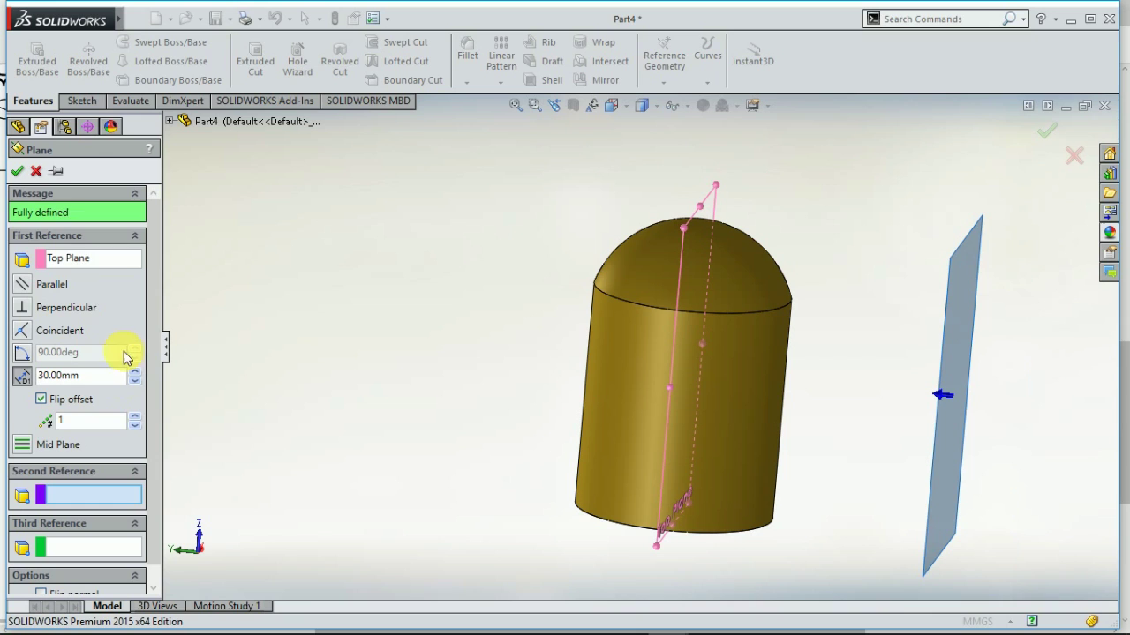
click(20, 174)
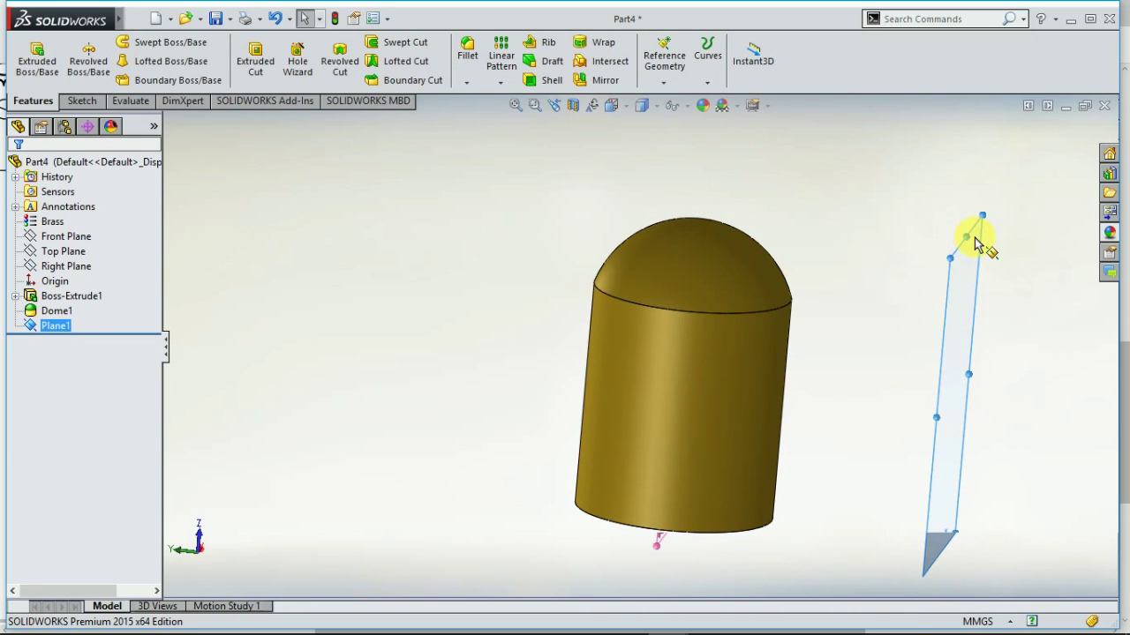
Sketch a circle on the new offset plane, centred directly above the origin and just below the dome's base edge
right_click(973, 240)
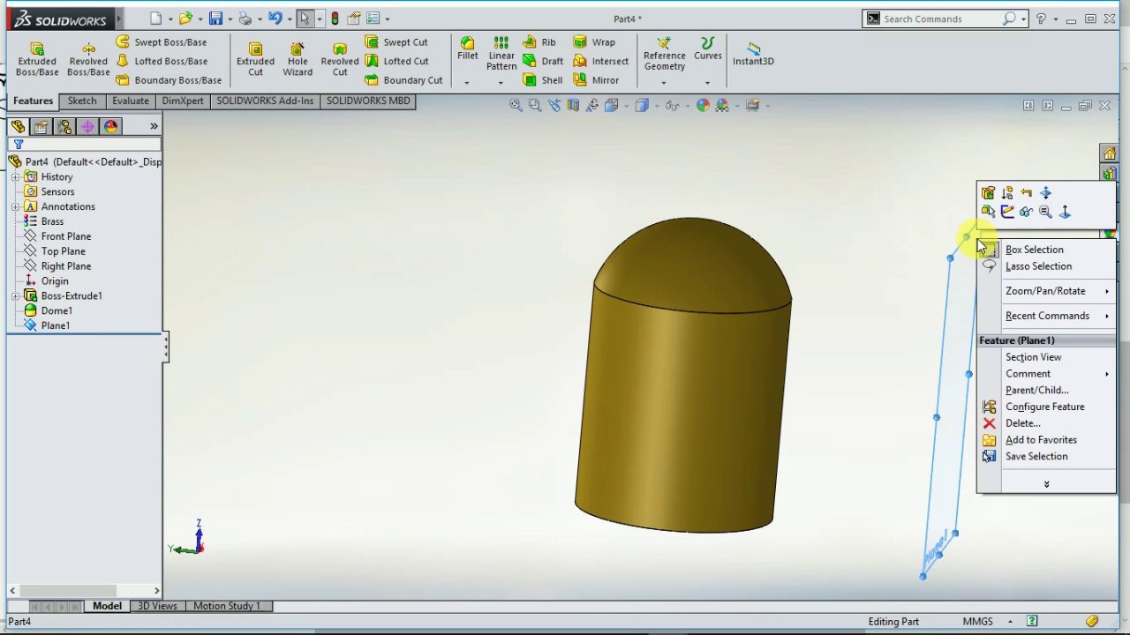
click(1065, 213)
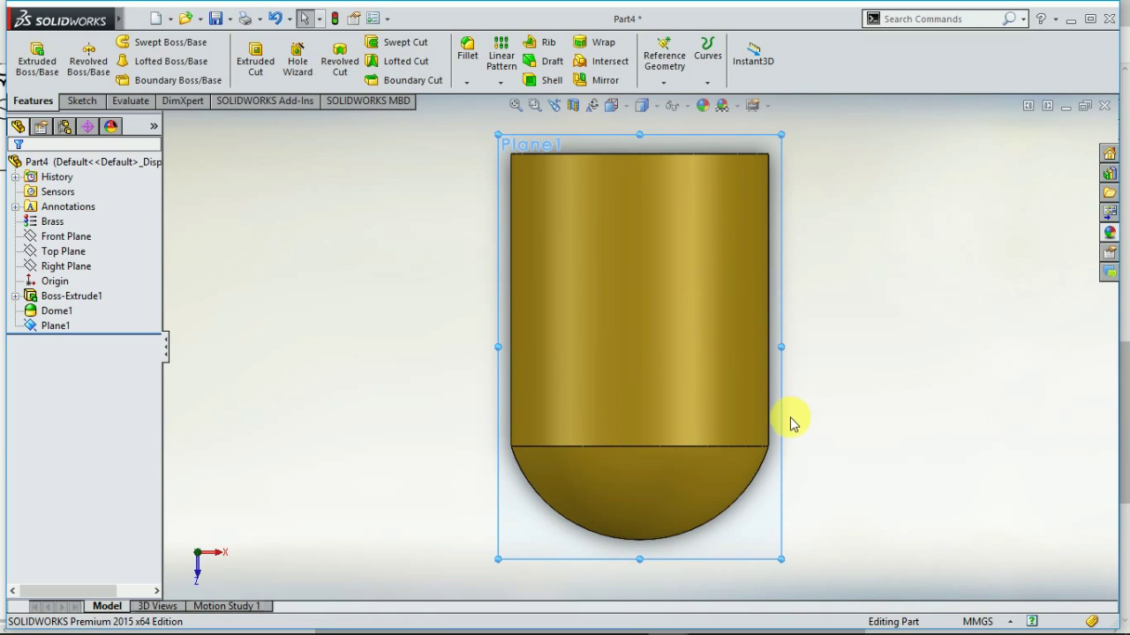
right_click(55, 326)
click(115, 295)
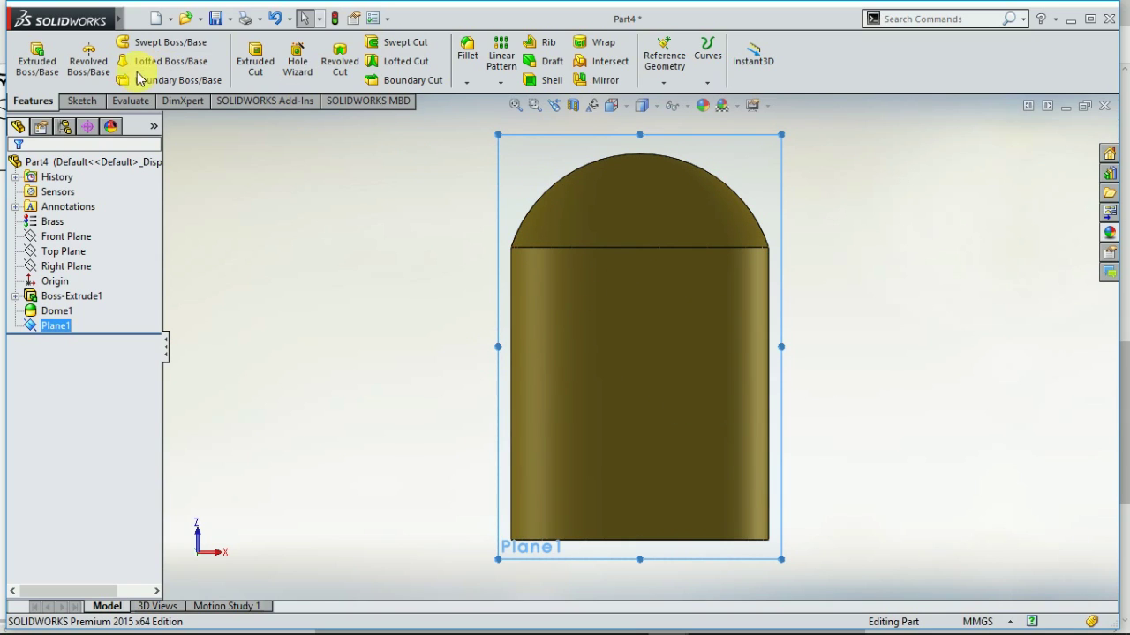
click(89, 101)
click(141, 44)
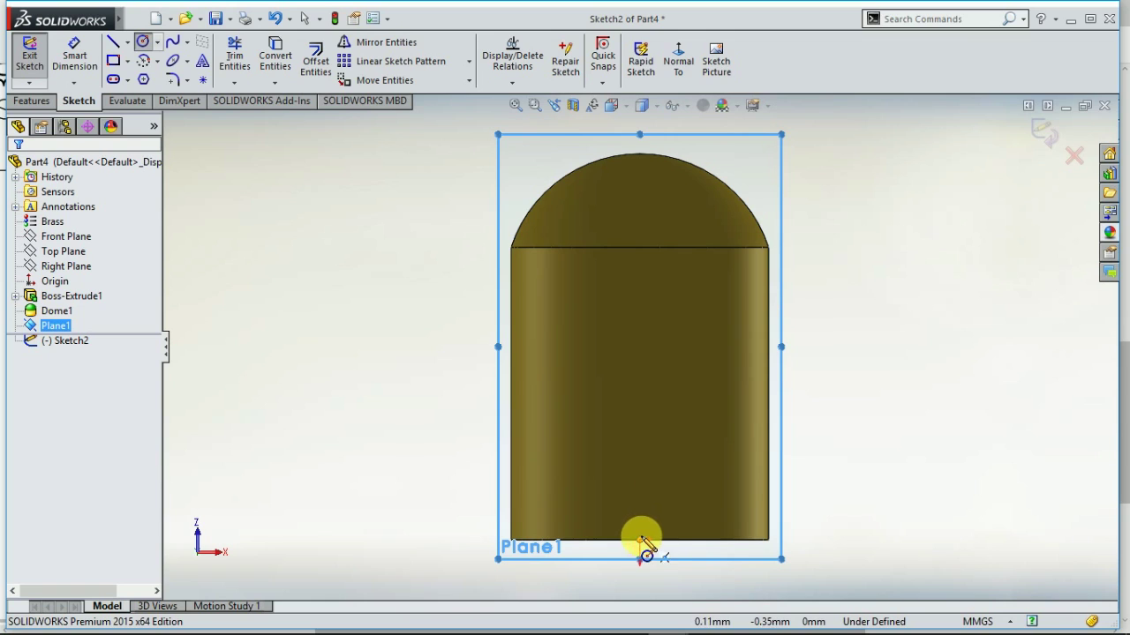
click(640, 301)
click(677, 309)
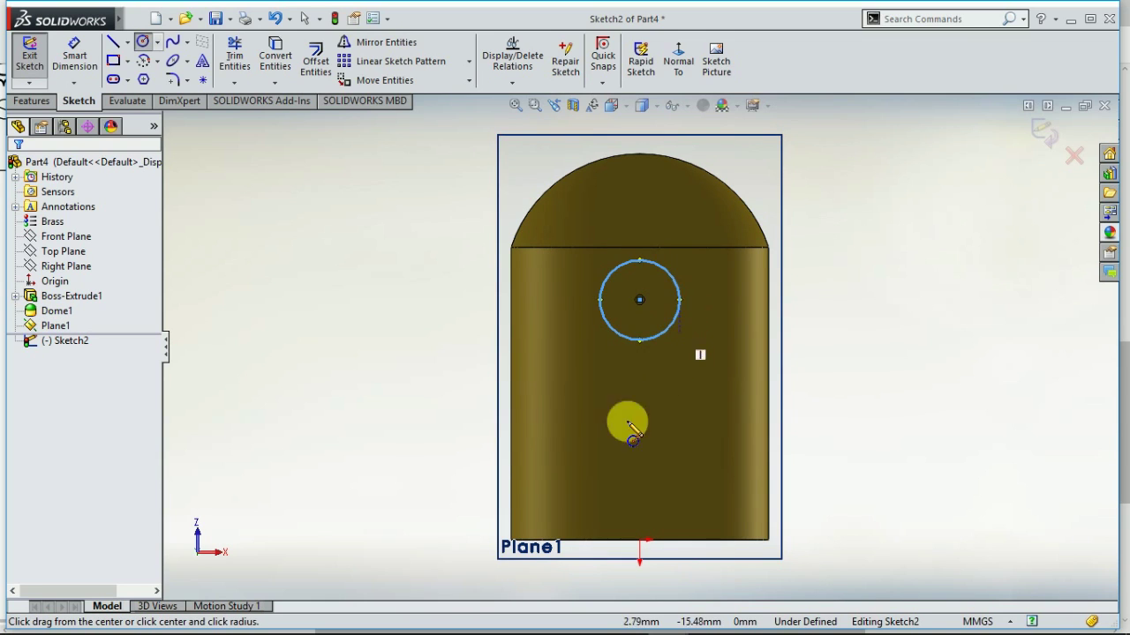
key(Escape)
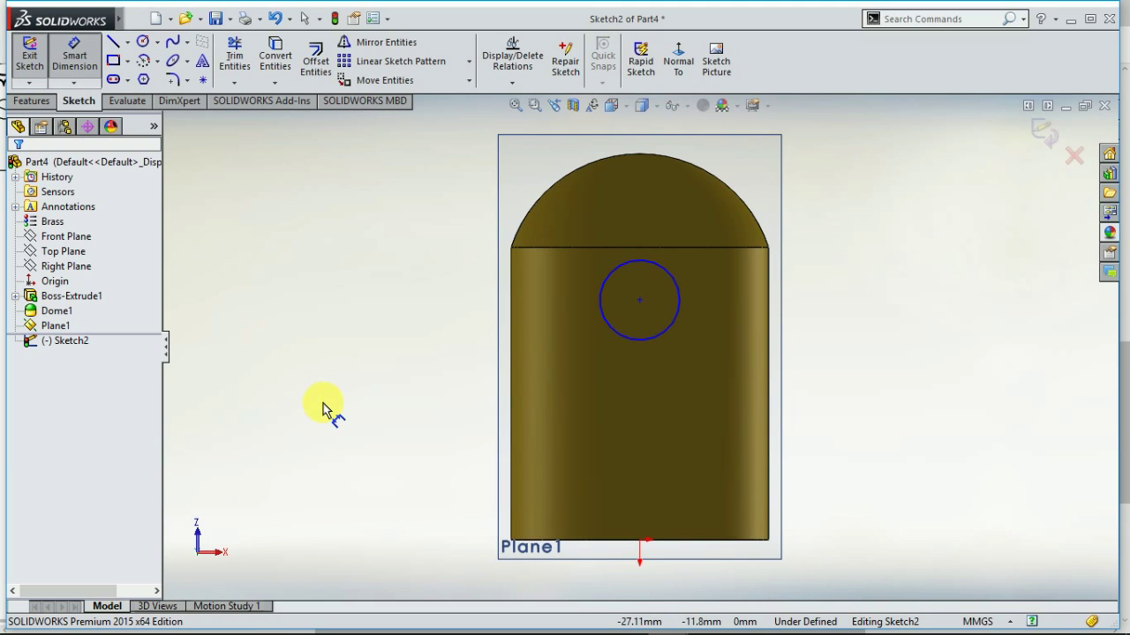
Switch to the MJK-706.PDF drawing, look up the cross hole's diameter and its height above the base, and return to SOLIDWORKS
mouse_move(318, 632)
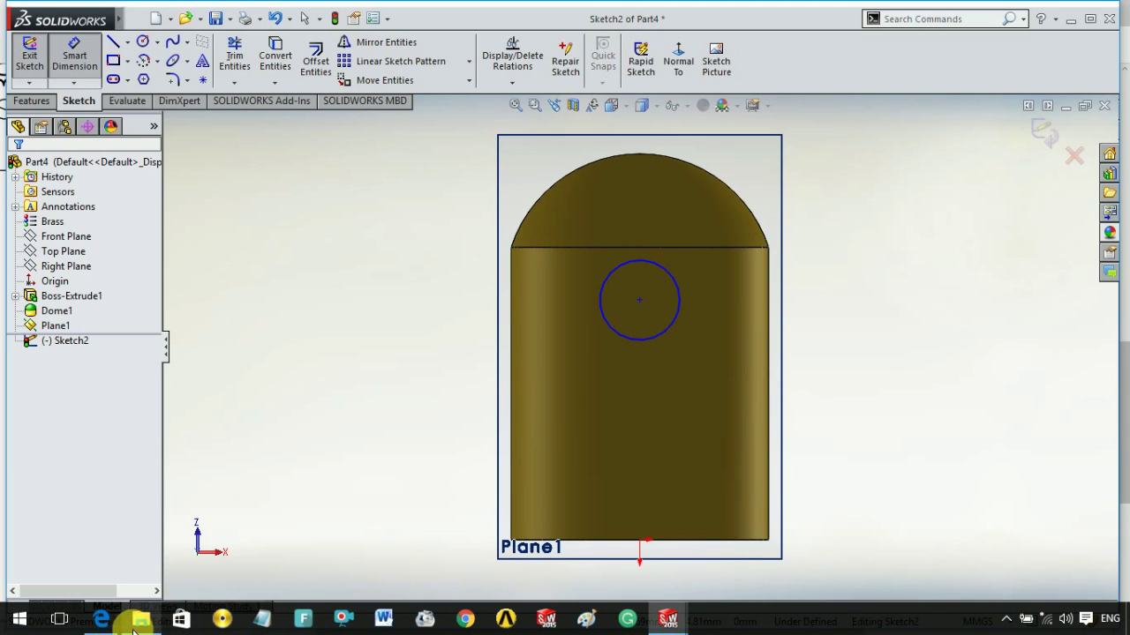
click(107, 619)
scroll(517, 353, up, 6)
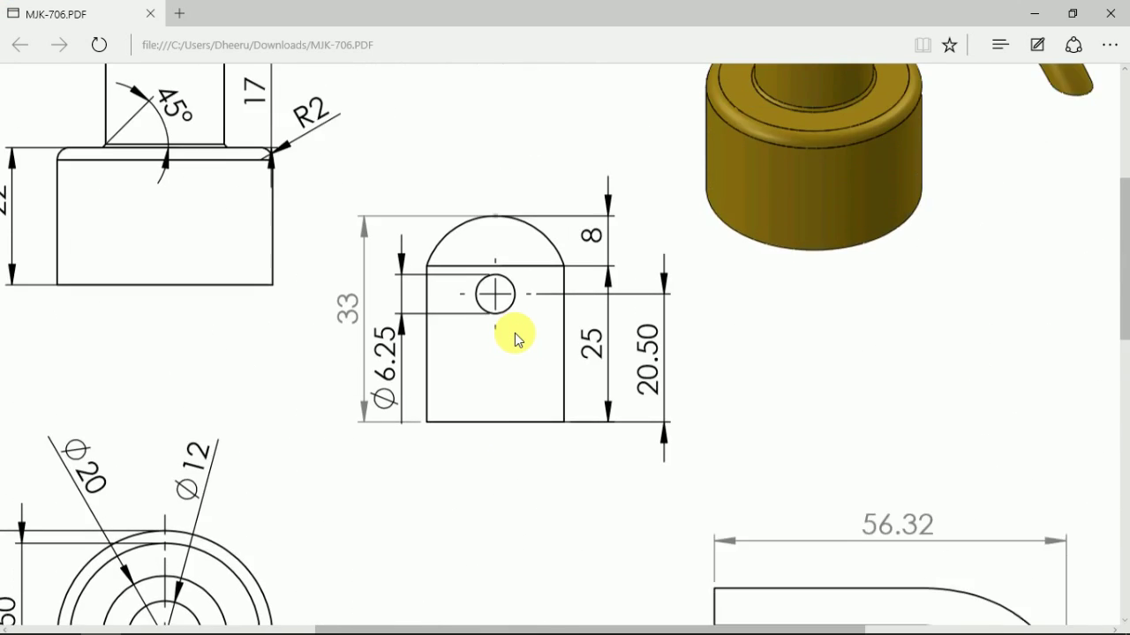
drag(377, 349, 409, 425)
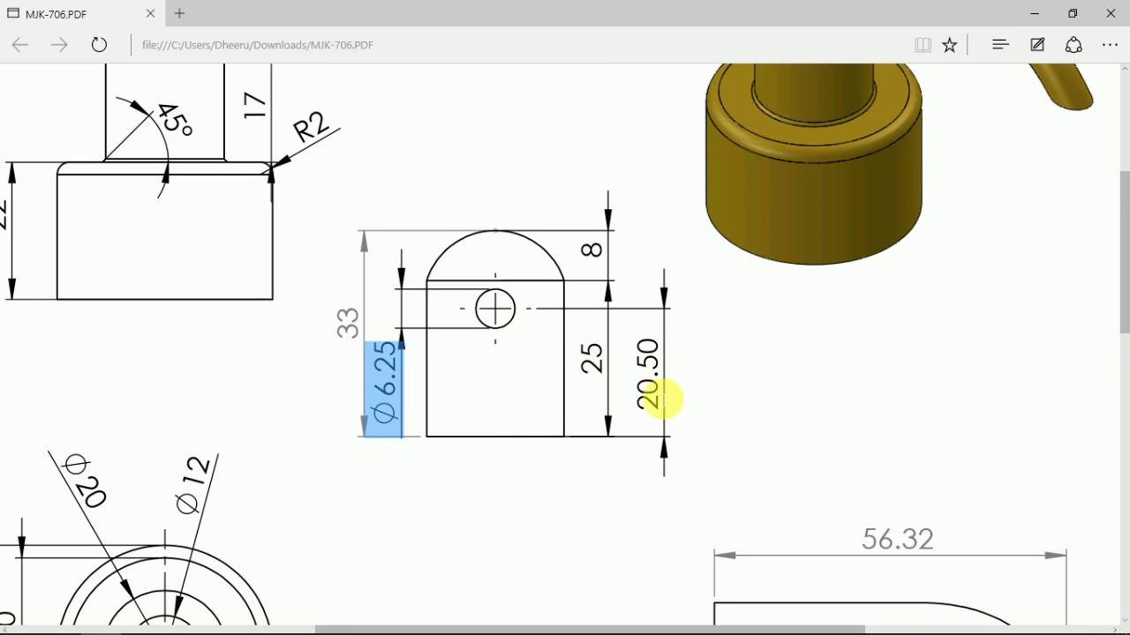
drag(662, 417, 639, 351)
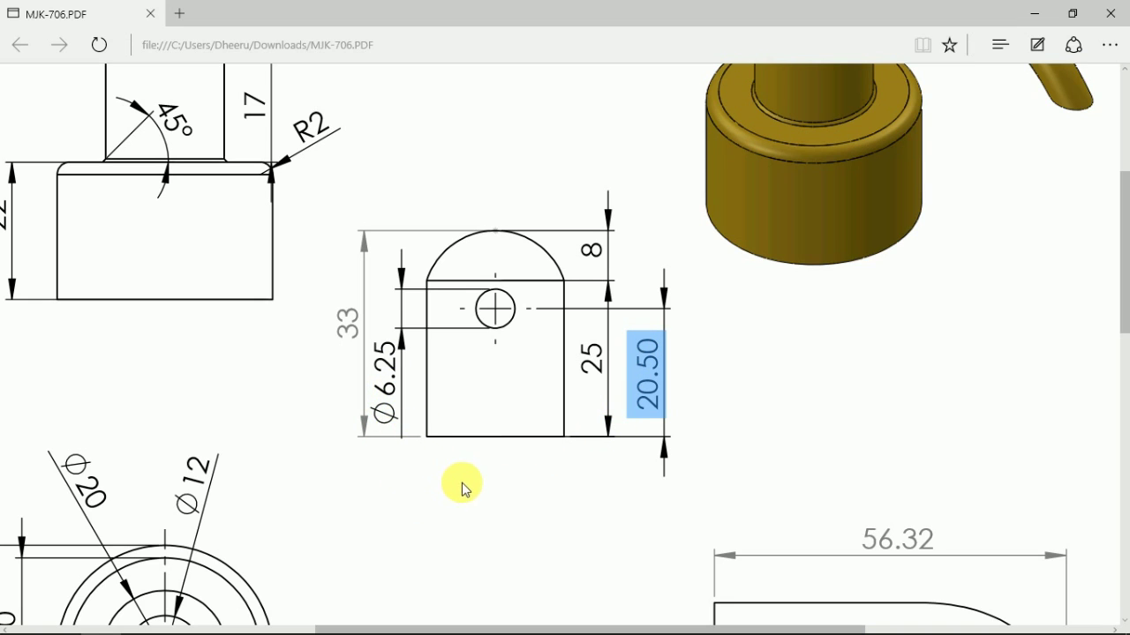
scroll(468, 497, down, 3)
scroll(468, 494, up, 2)
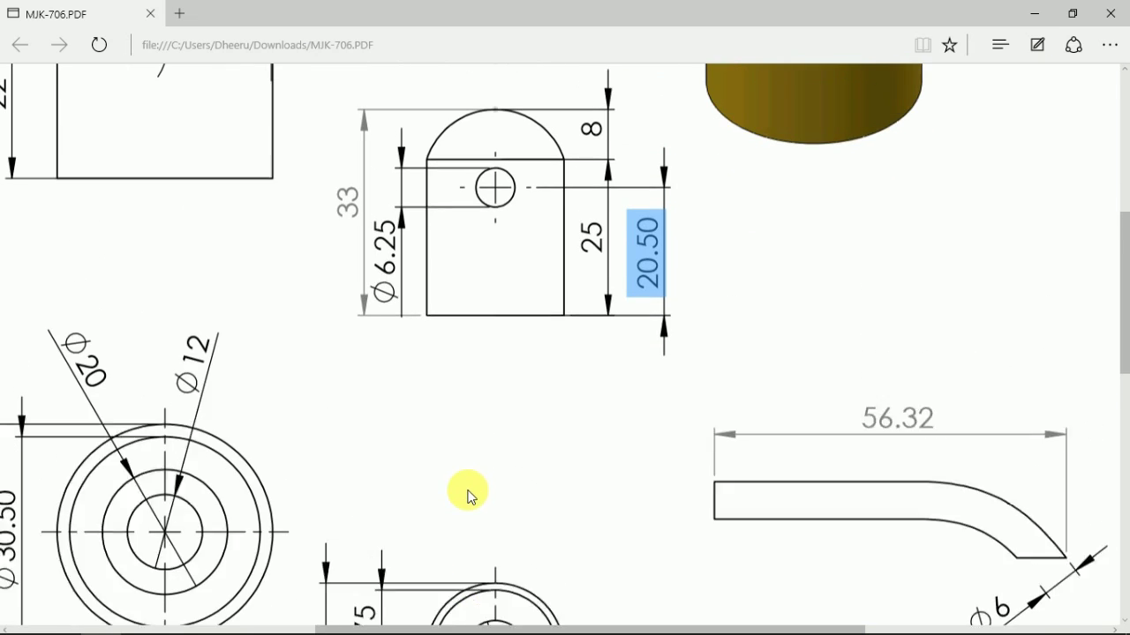
mouse_move(526, 632)
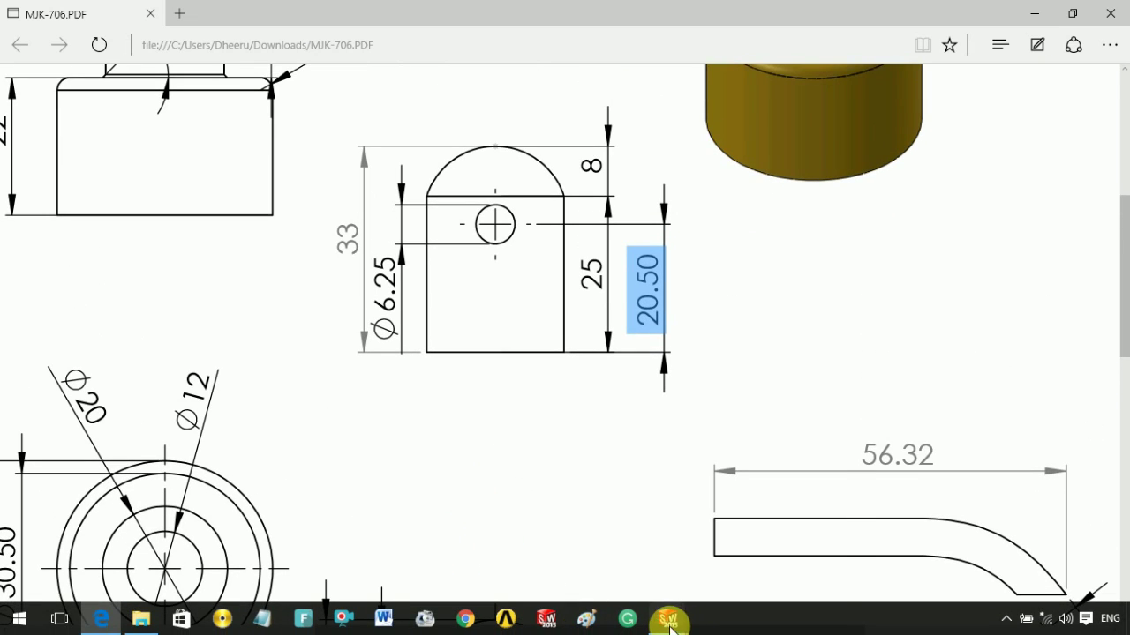
mouse_move(669, 623)
click(676, 580)
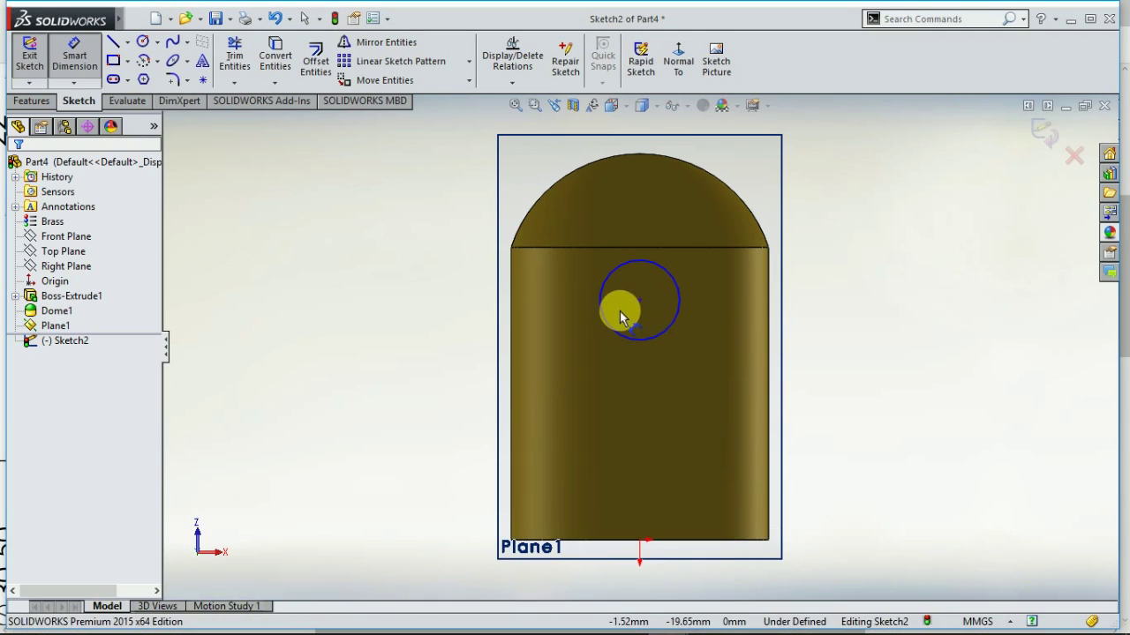
Dimension the sketched circle on Plane1 with a diameter of 6.25 mm
click(604, 324)
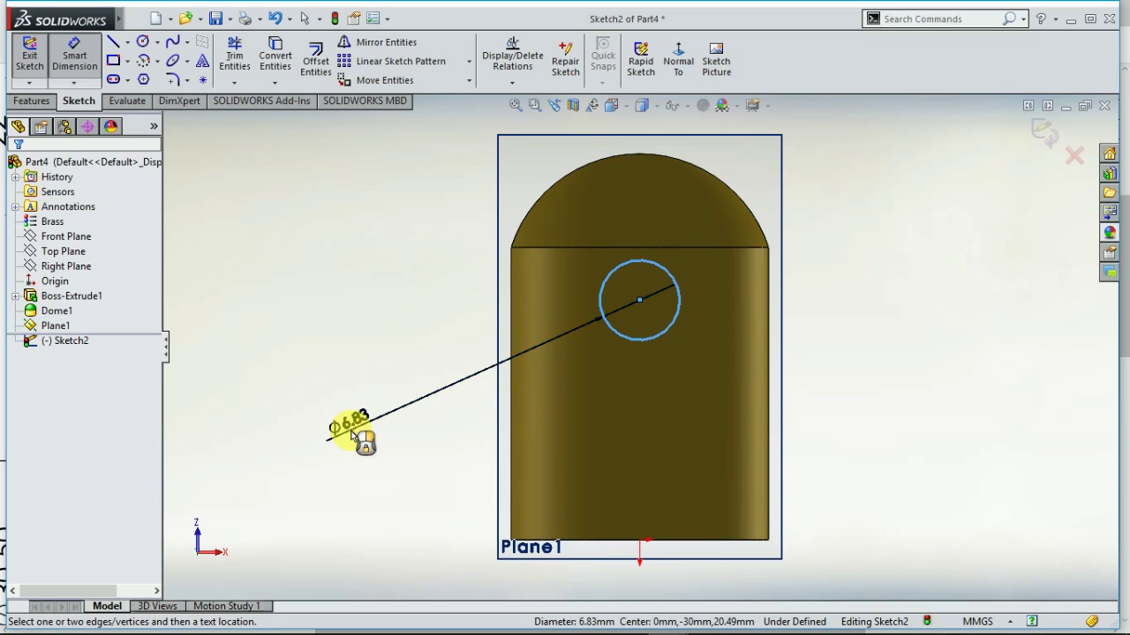
click(357, 393)
text(6)
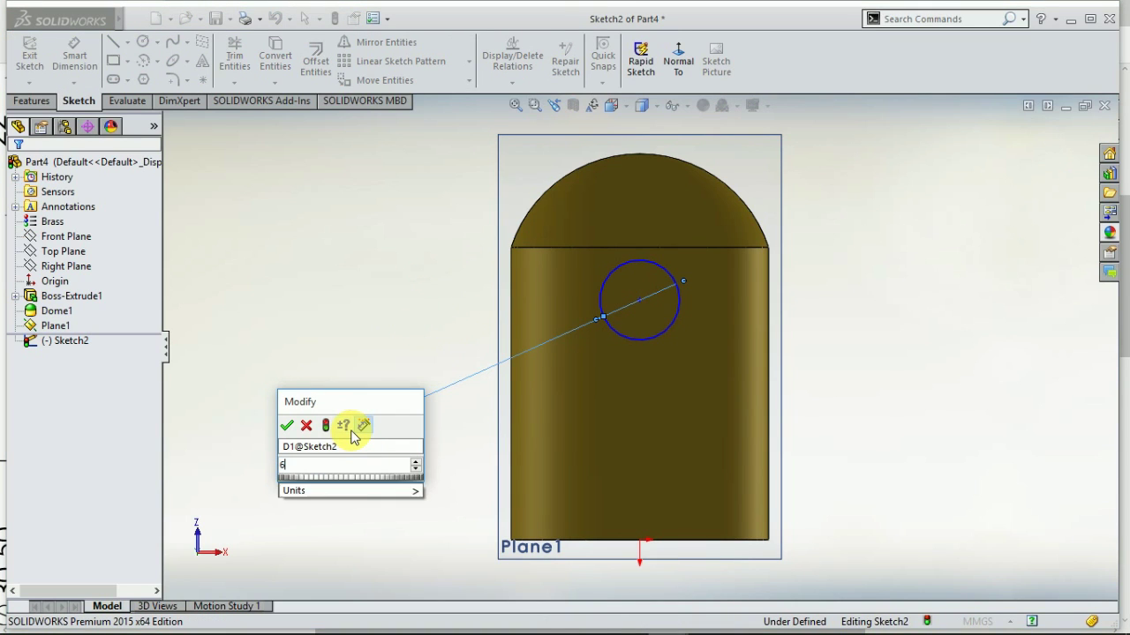
text(.25)
key(Return)
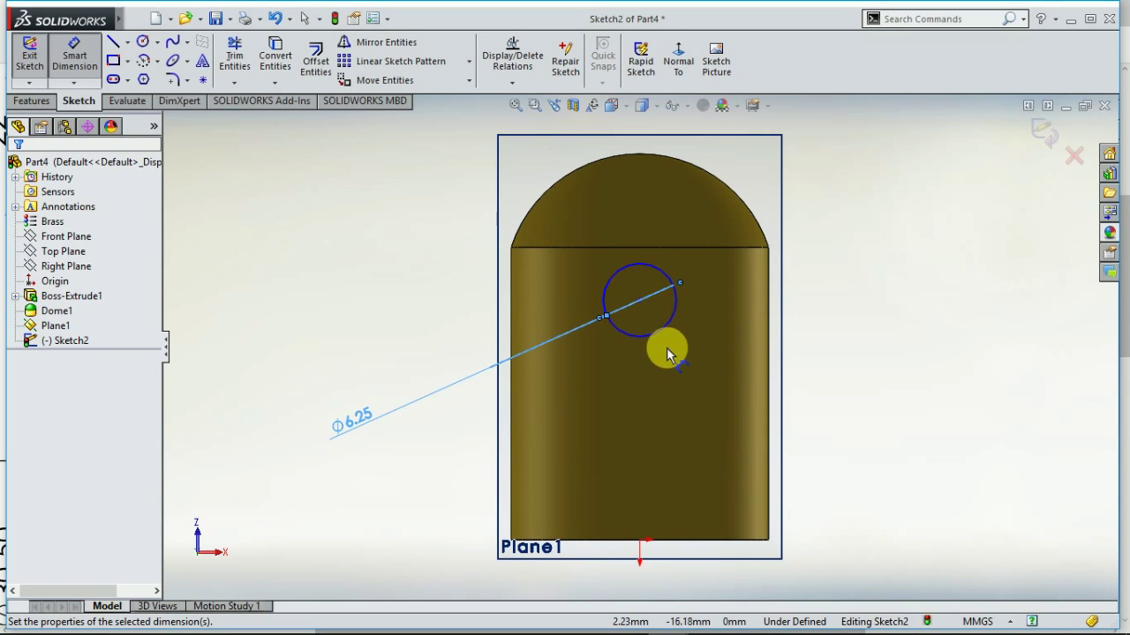
key(Escape)
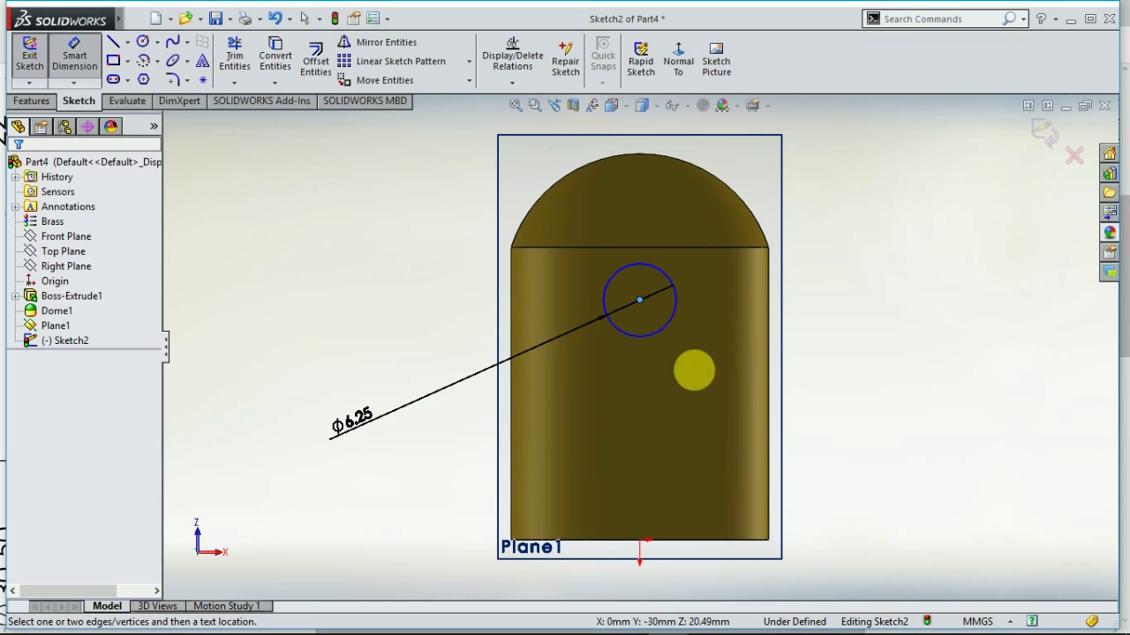
Dimension the circle centre's vertical distance from the origin as 20.5 mm and end dimensioning
click(641, 542)
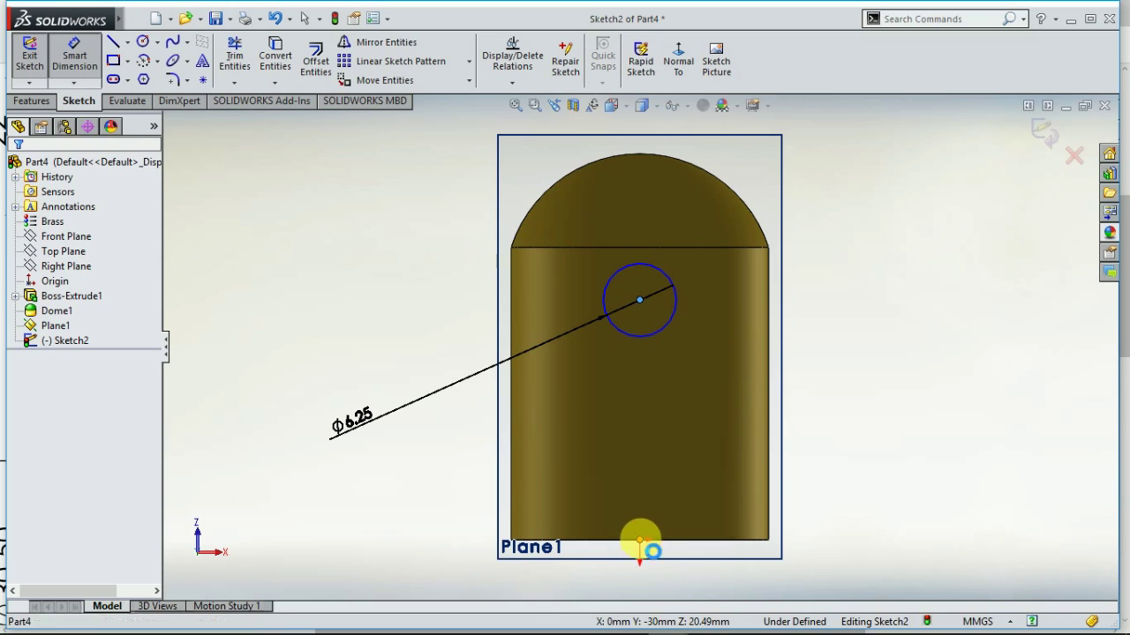
click(939, 489)
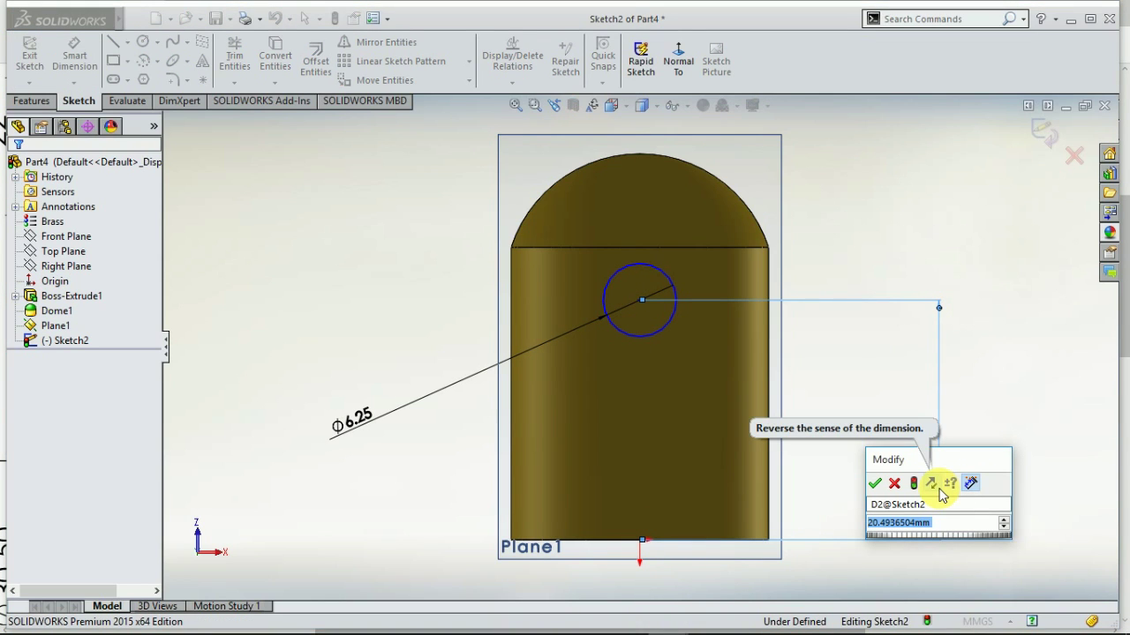
text(2.)
key(BackSpace)
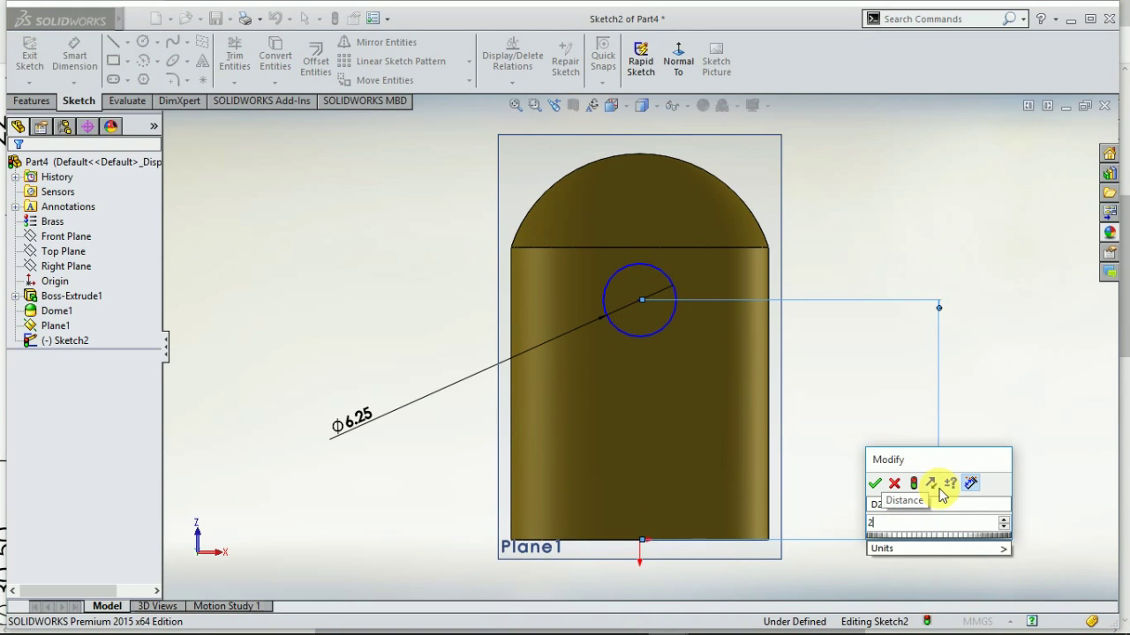
text(0.5)
key(Return)
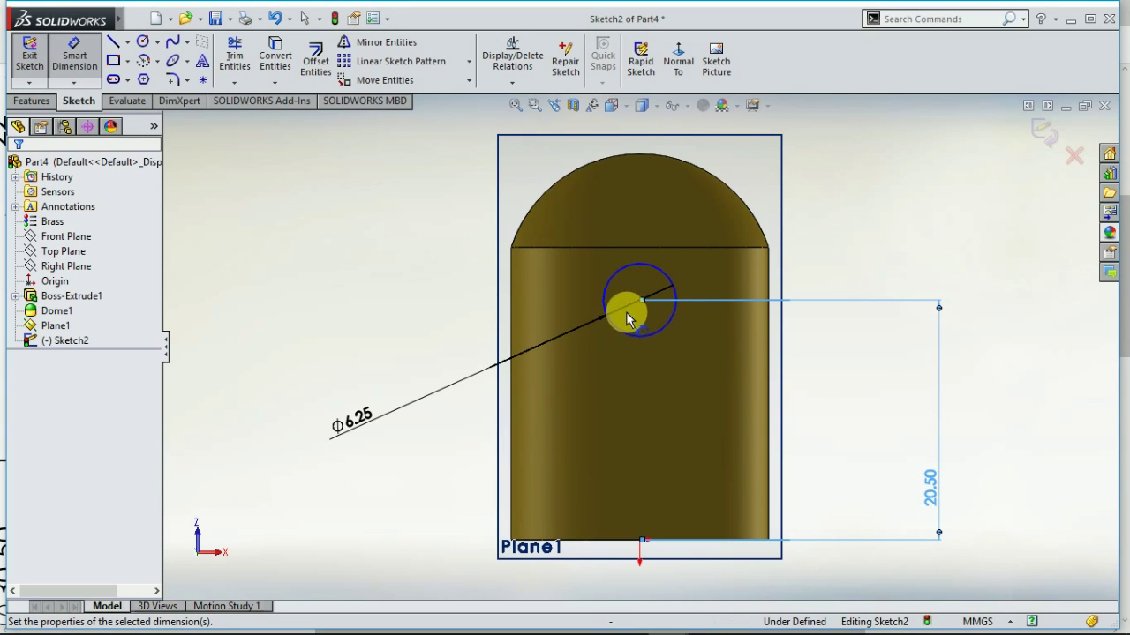
click(74, 54)
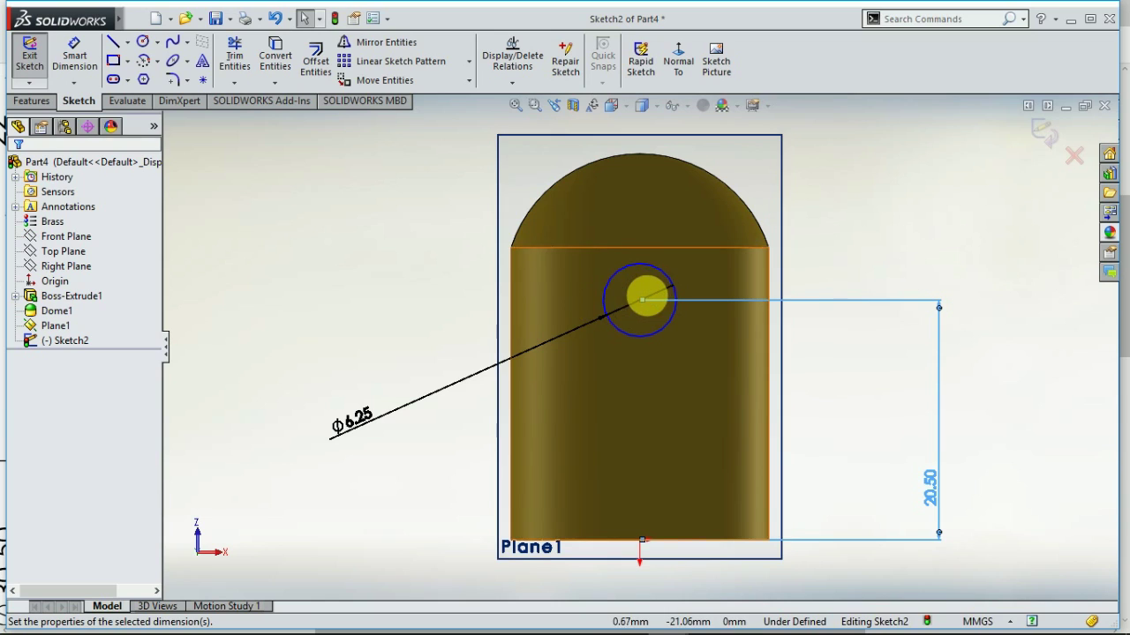
Add a vertical relation between the circle's centre point and the origin
scroll(642, 300, down, 2)
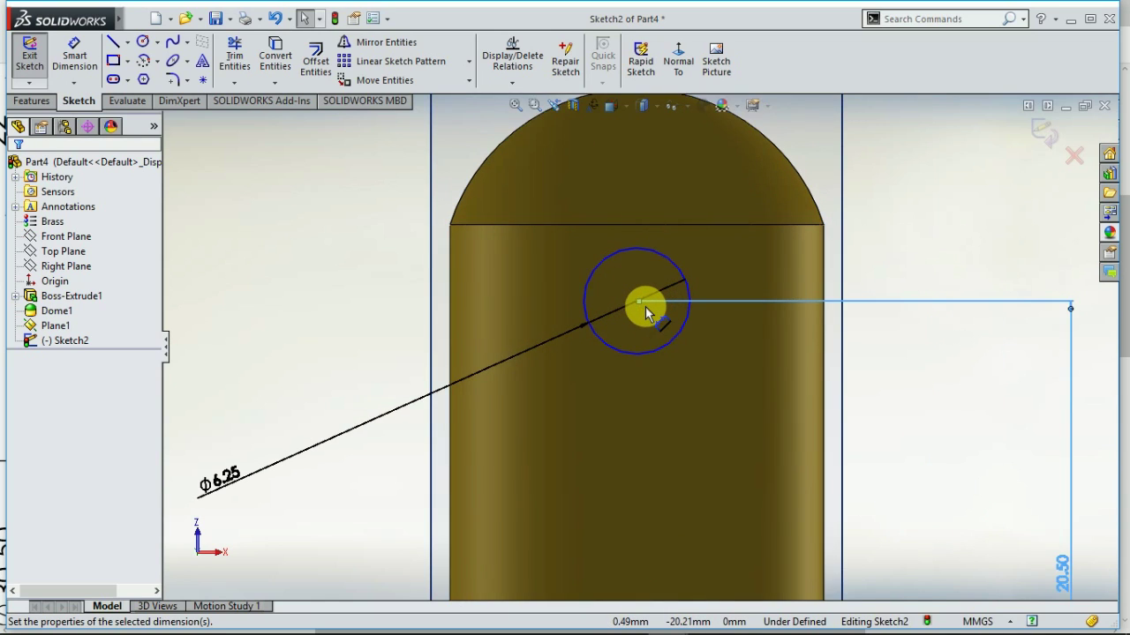
scroll(646, 307, down, 1)
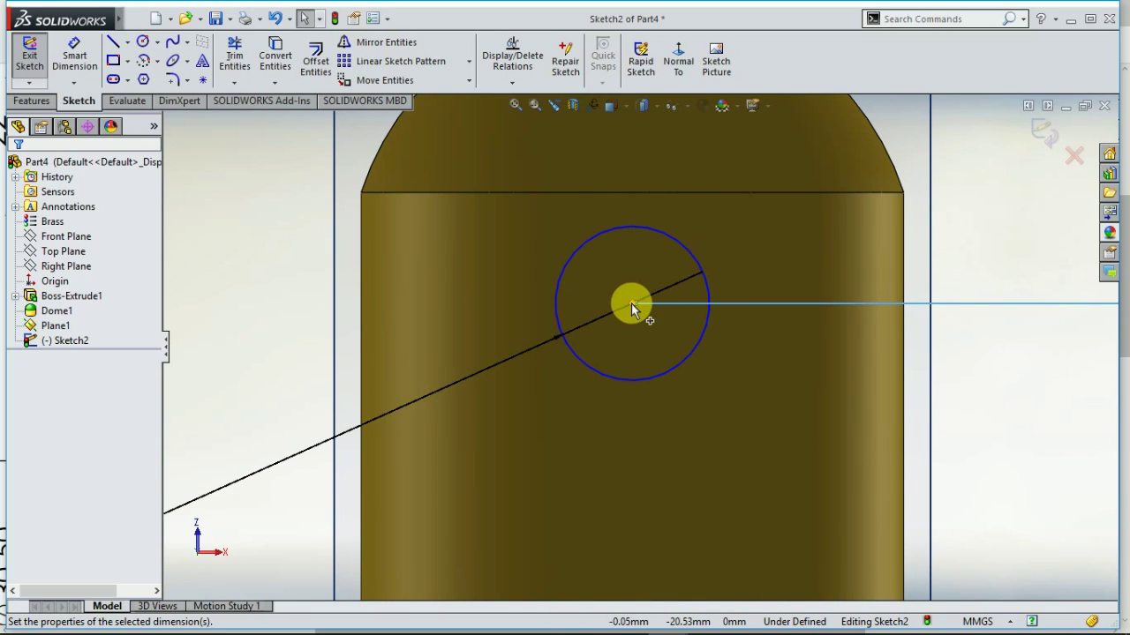
scroll(631, 317, up, 4)
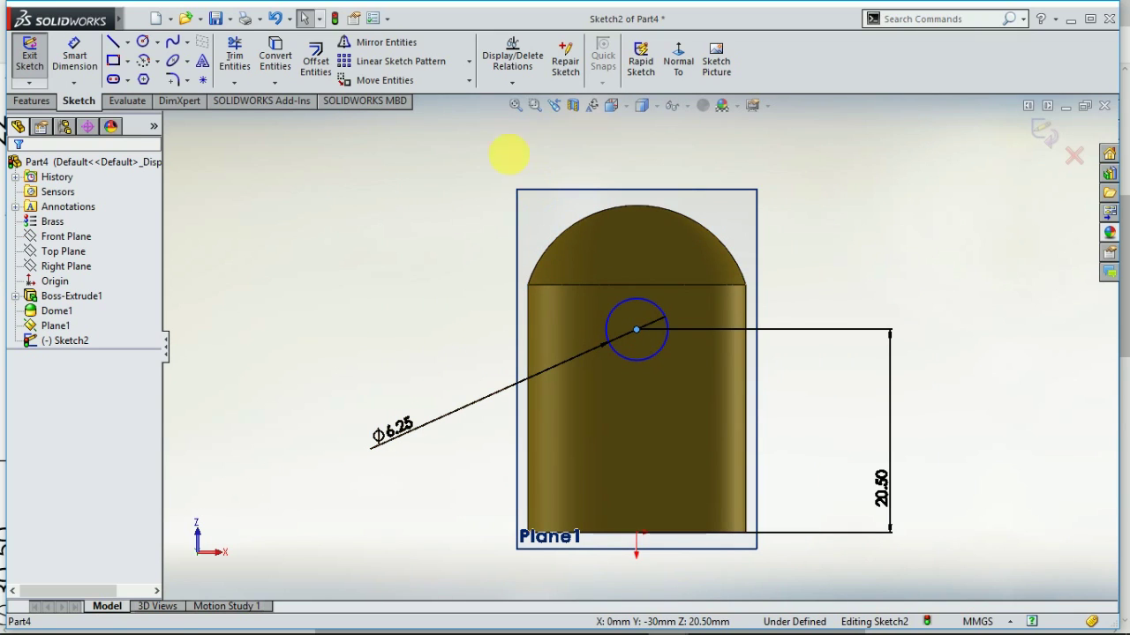
click(534, 117)
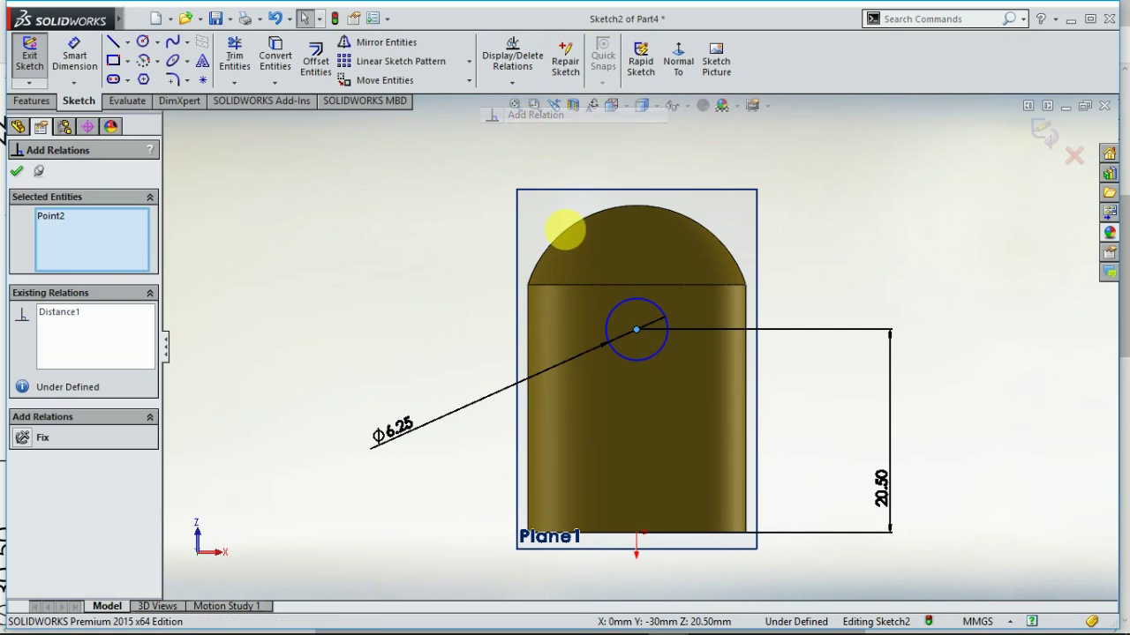
click(635, 534)
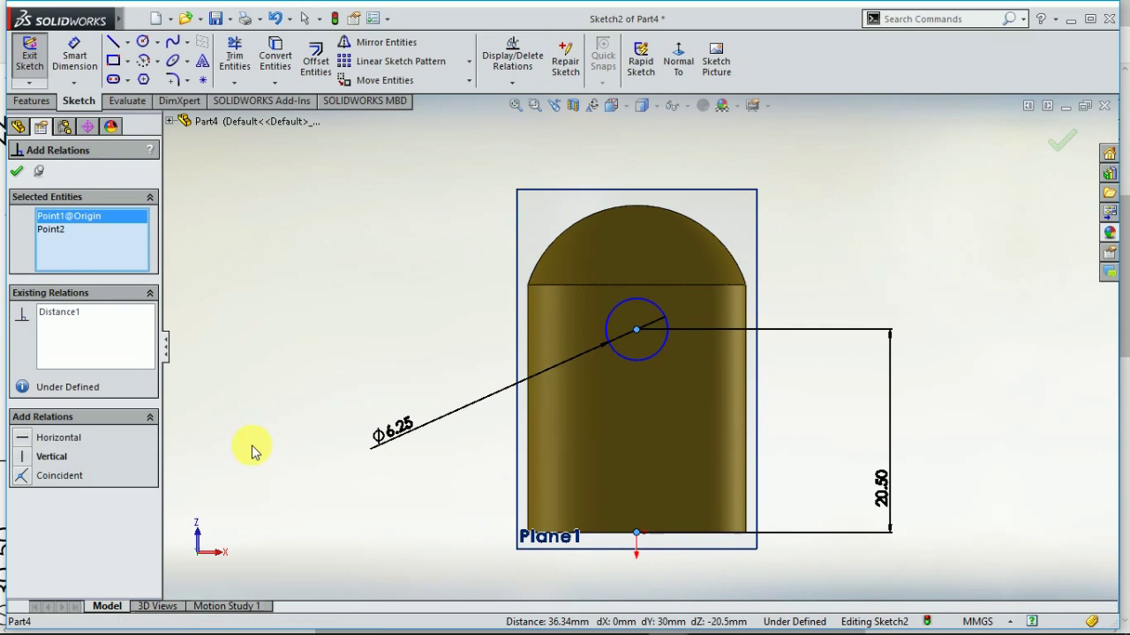
click(23, 459)
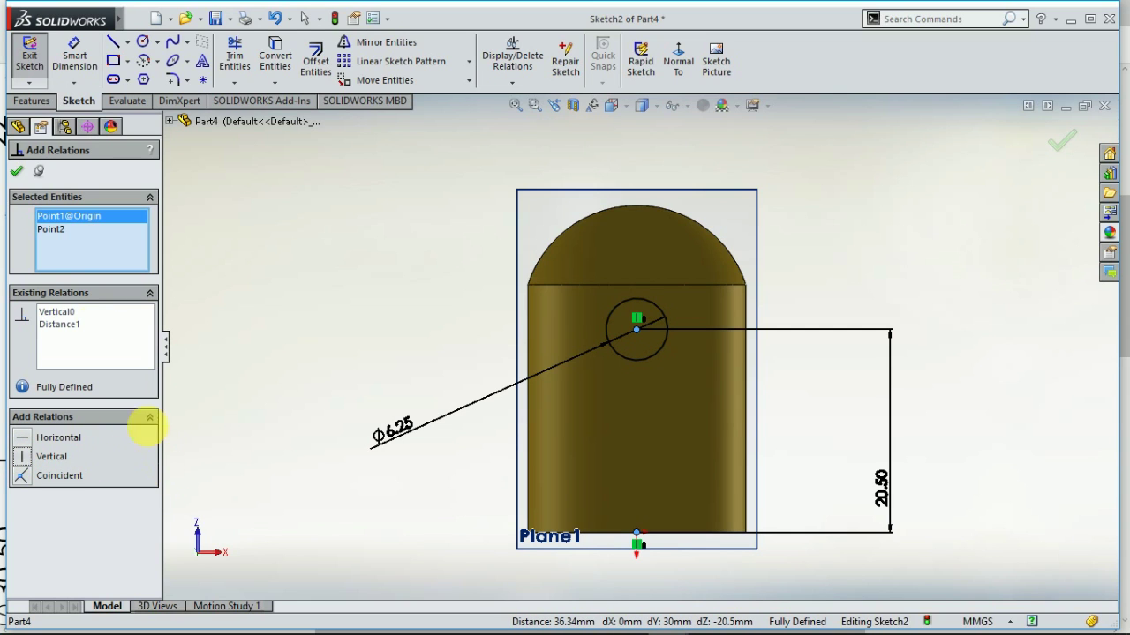
click(17, 173)
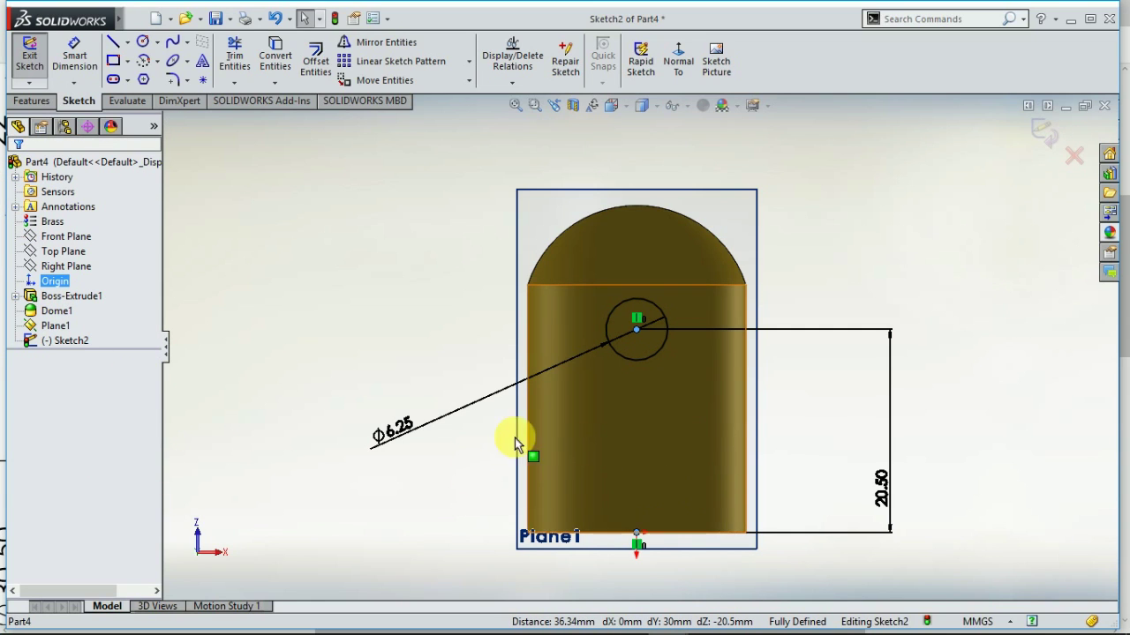
Create a projection Split Line from the circle sketch onto the body's cylindrical side face
mouse_move(391, 370)
middle_down()
mouse_move(441, 399)
mouse_move(397, 373)
middle_up()
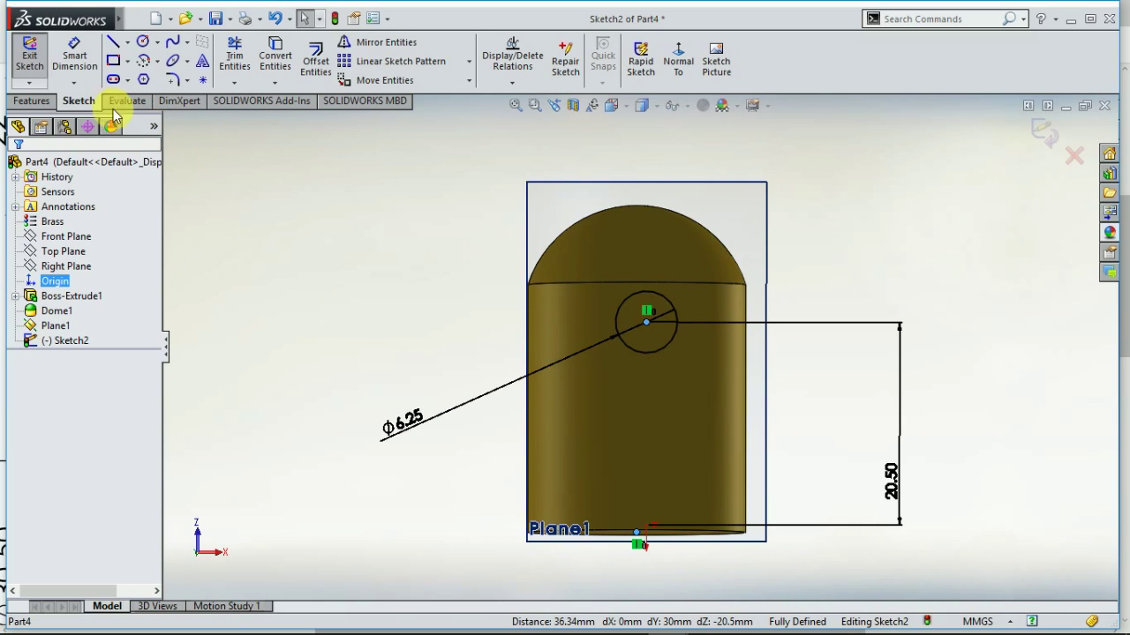
click(33, 101)
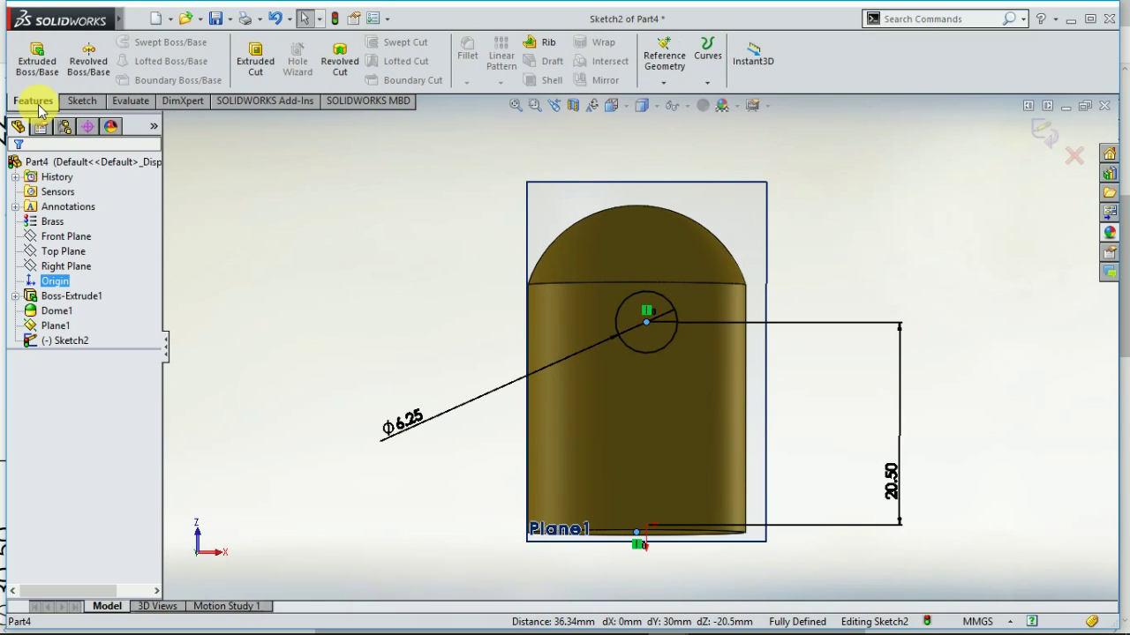
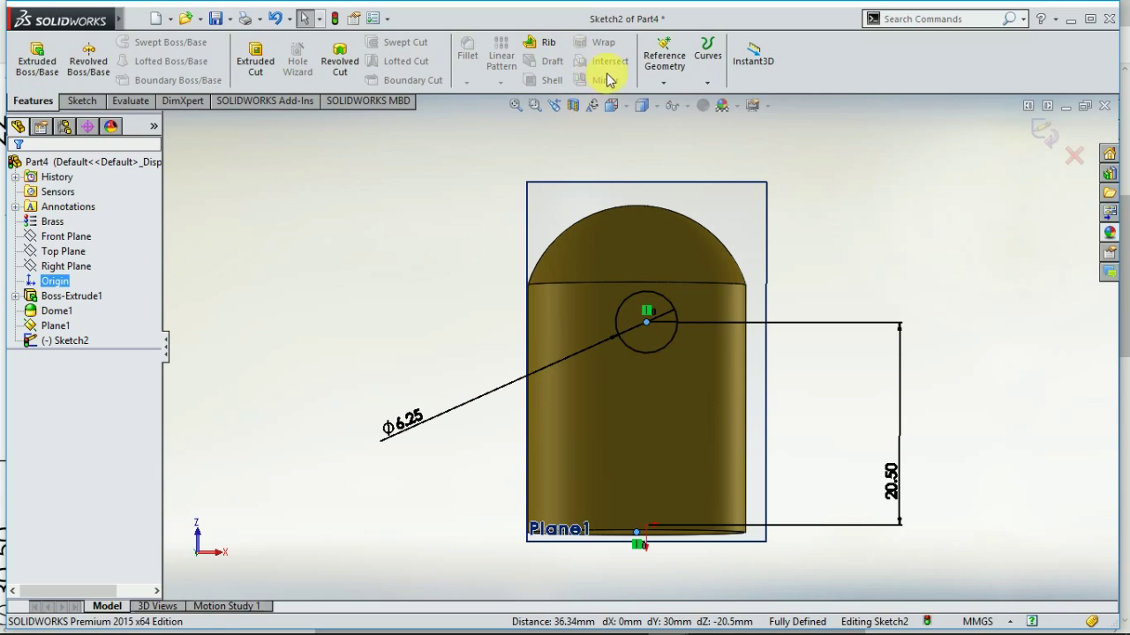
click(717, 89)
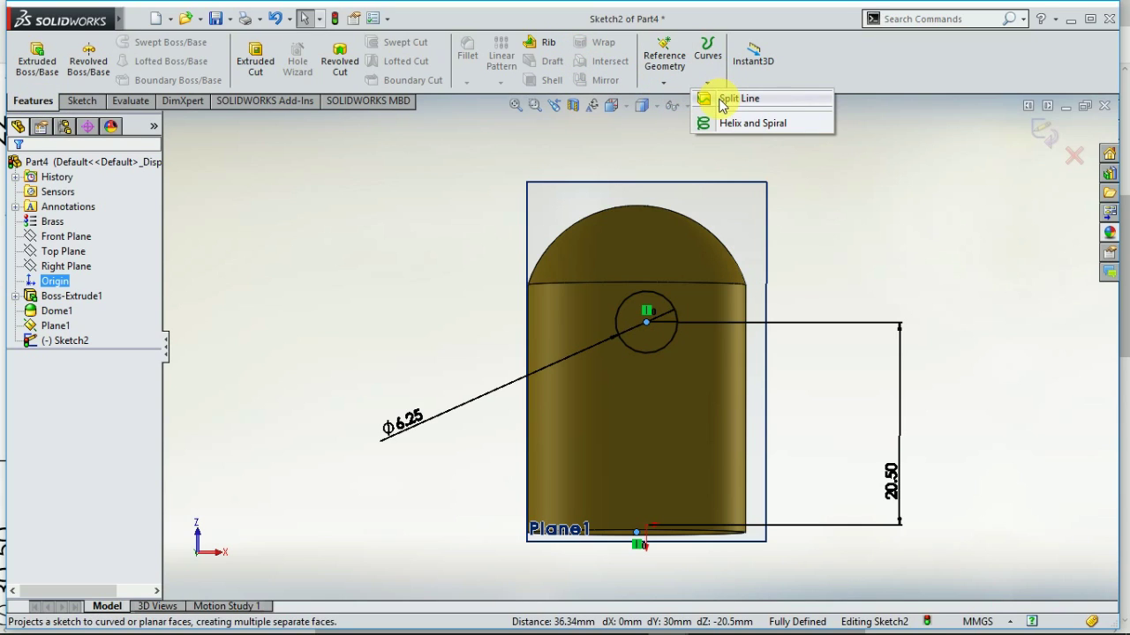
click(724, 99)
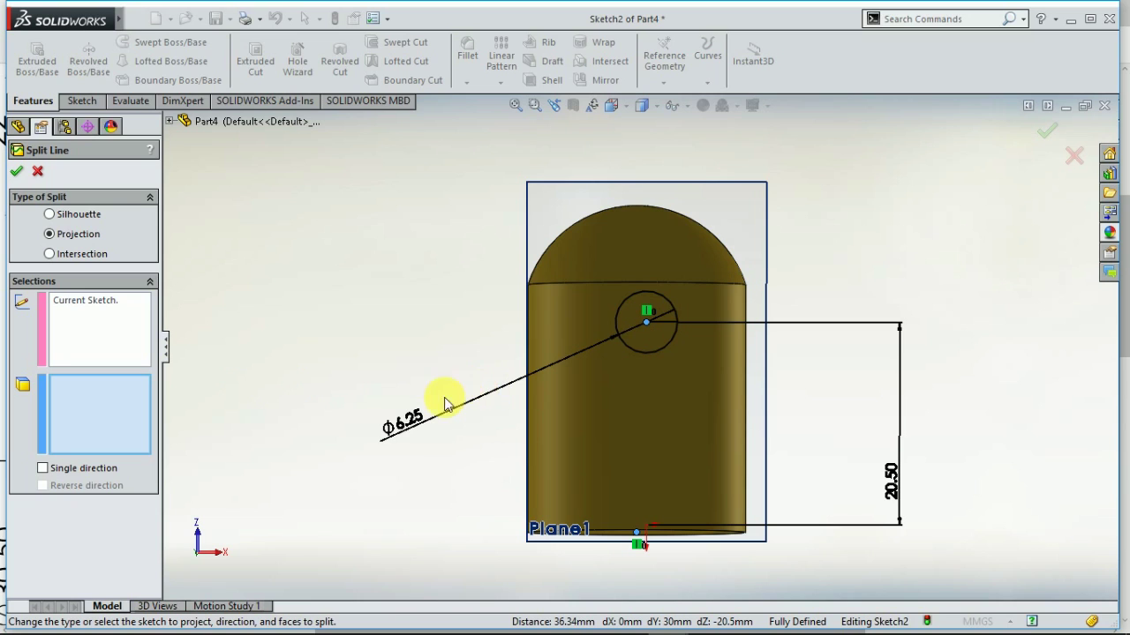
middle_drag(408, 397, 594, 404)
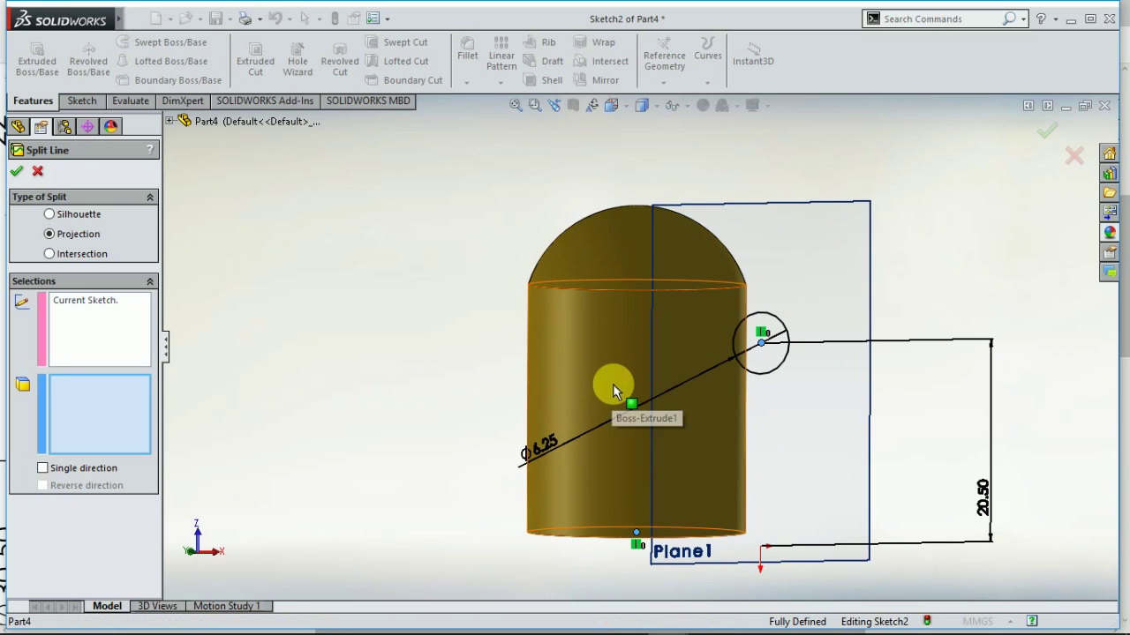
click(613, 384)
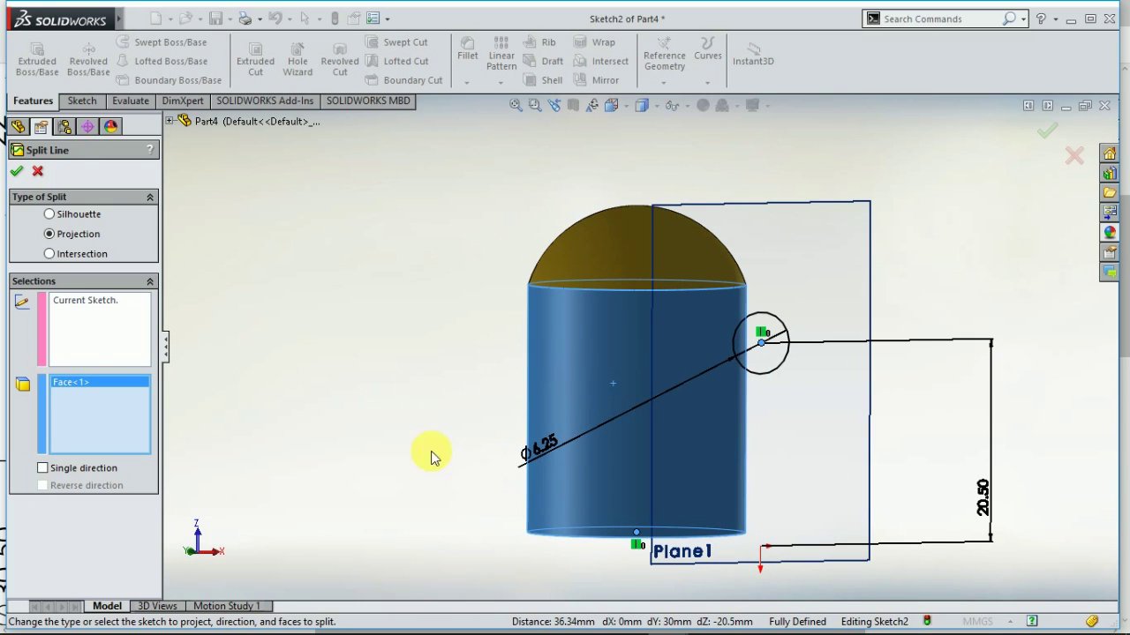
click(19, 172)
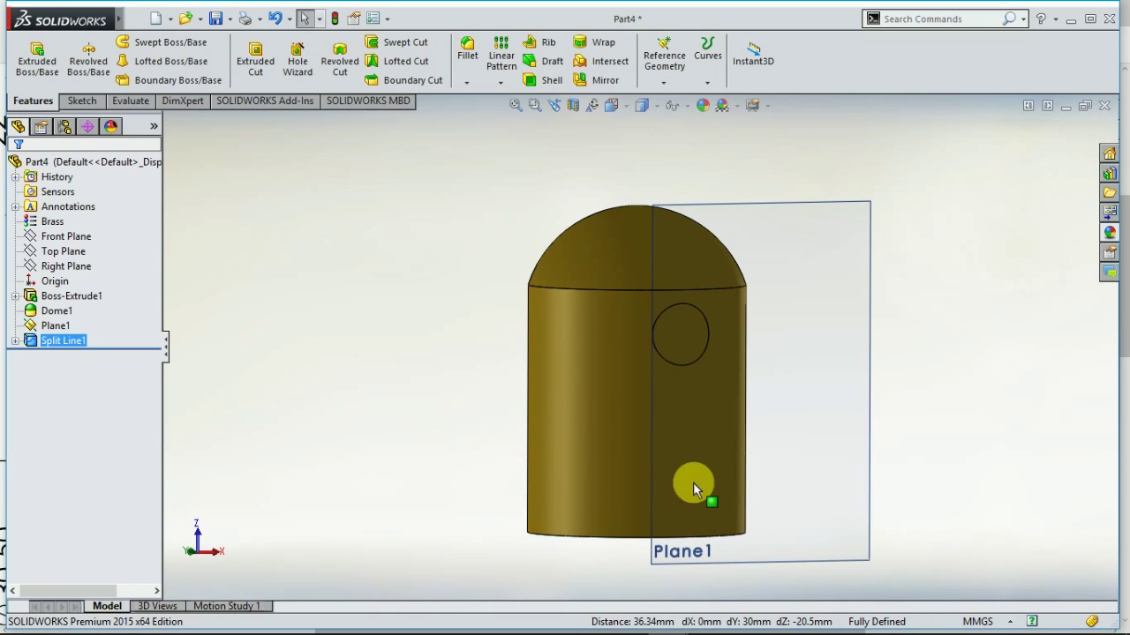
Hide the reference plane Plane1 that carried the circle sketch
right_click(869, 216)
click(927, 182)
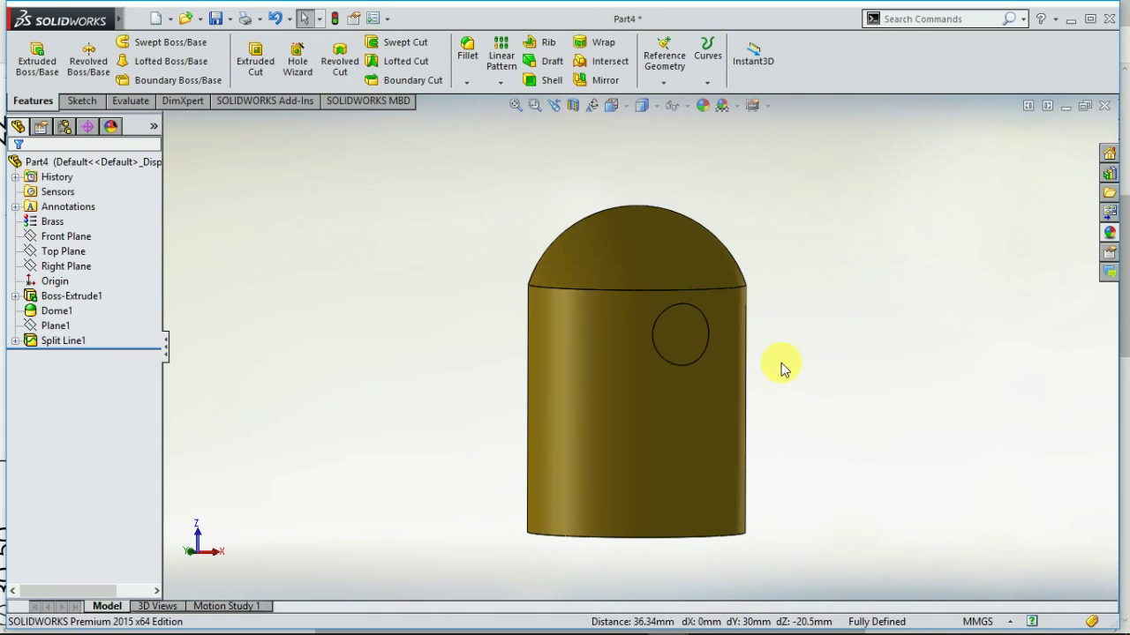
middle_drag(804, 391, 698, 383)
scroll(697, 383, up, 2)
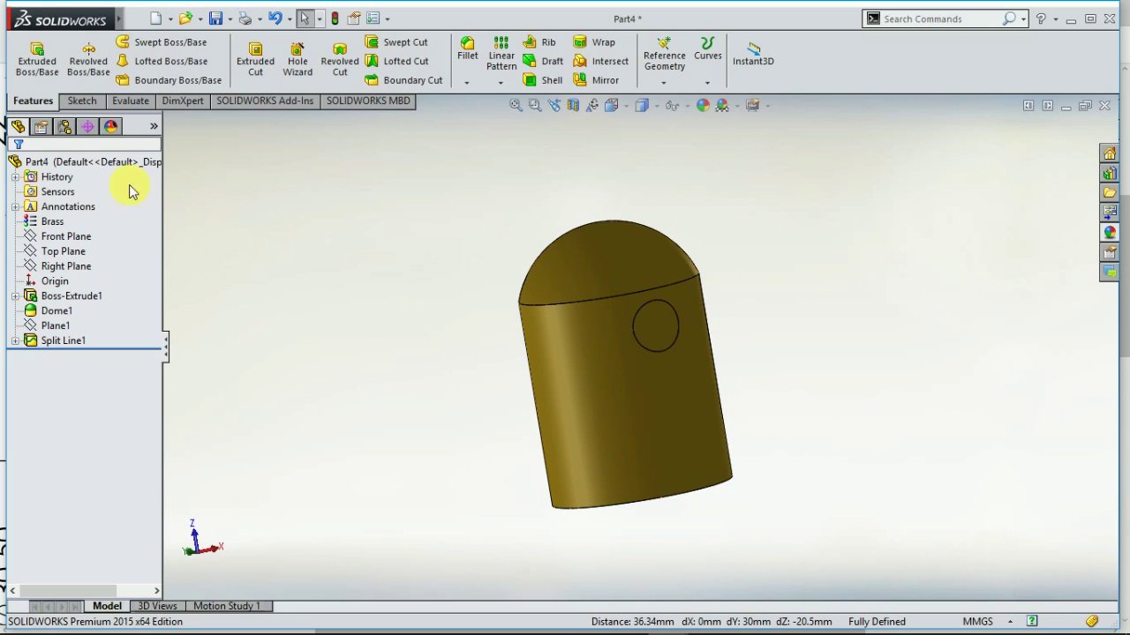
click(82, 103)
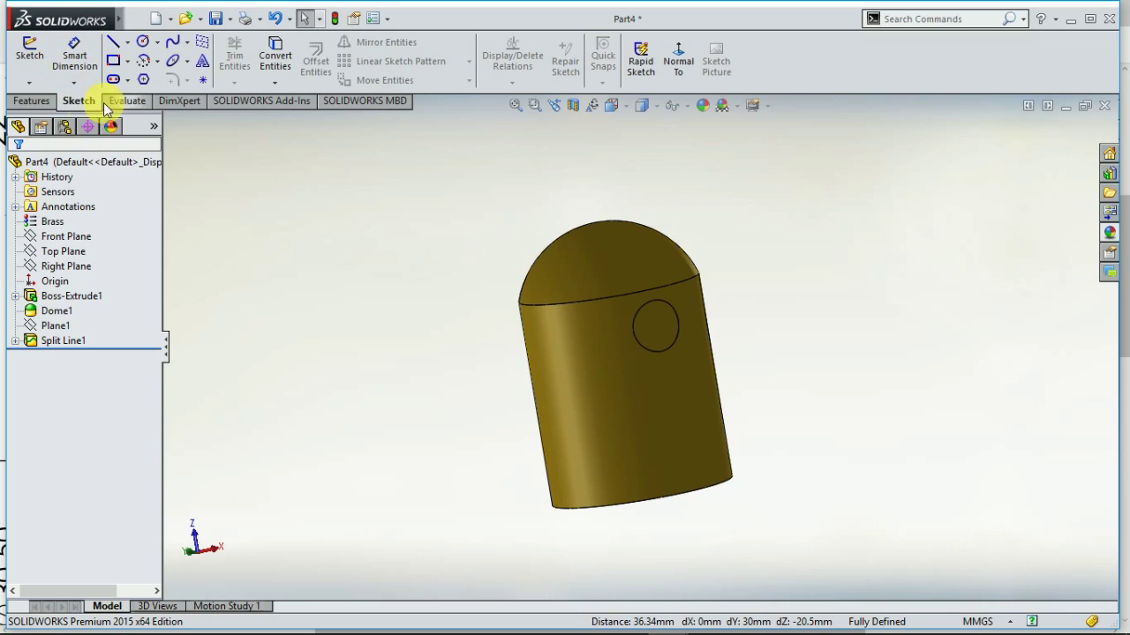
click(35, 104)
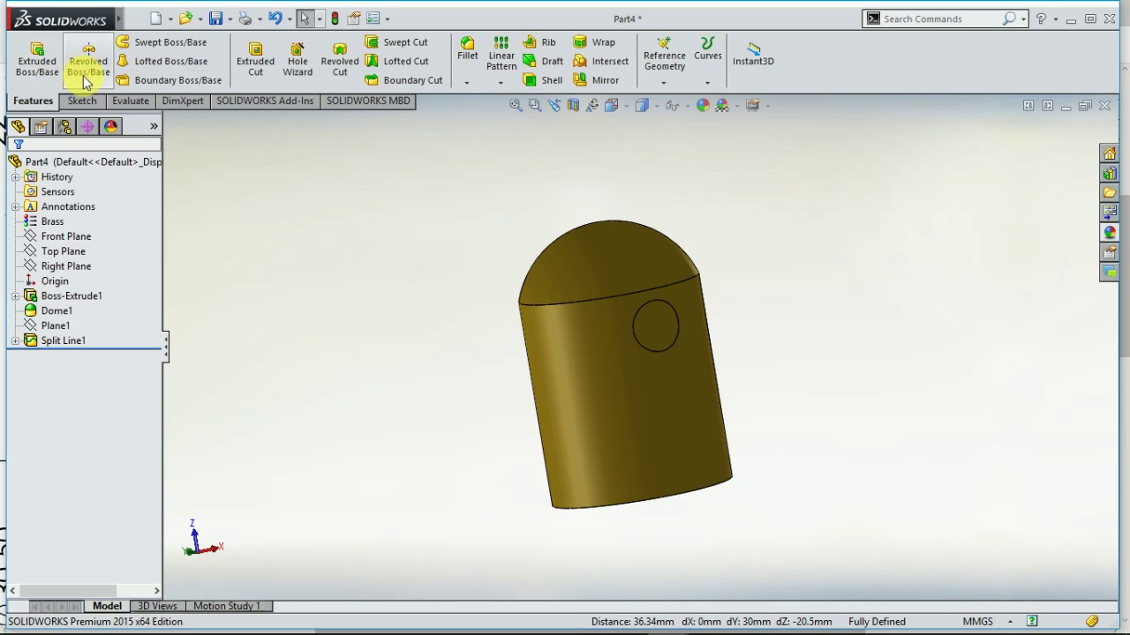
Start an Extruded Cut from the circle sketch nested under the Split Line feature
click(255, 62)
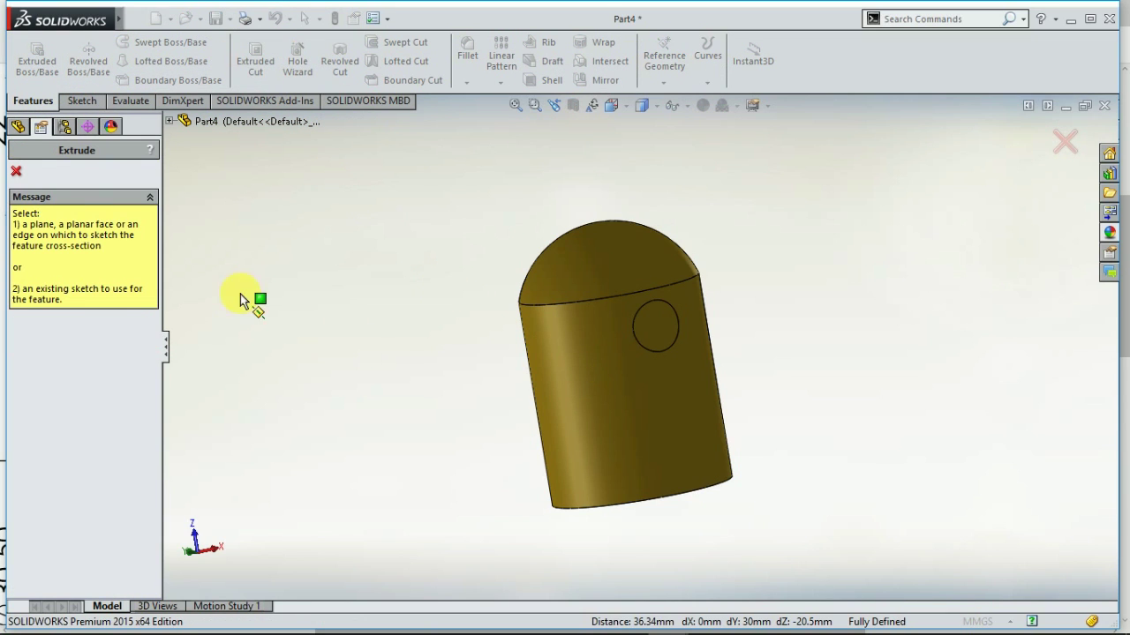
click(16, 173)
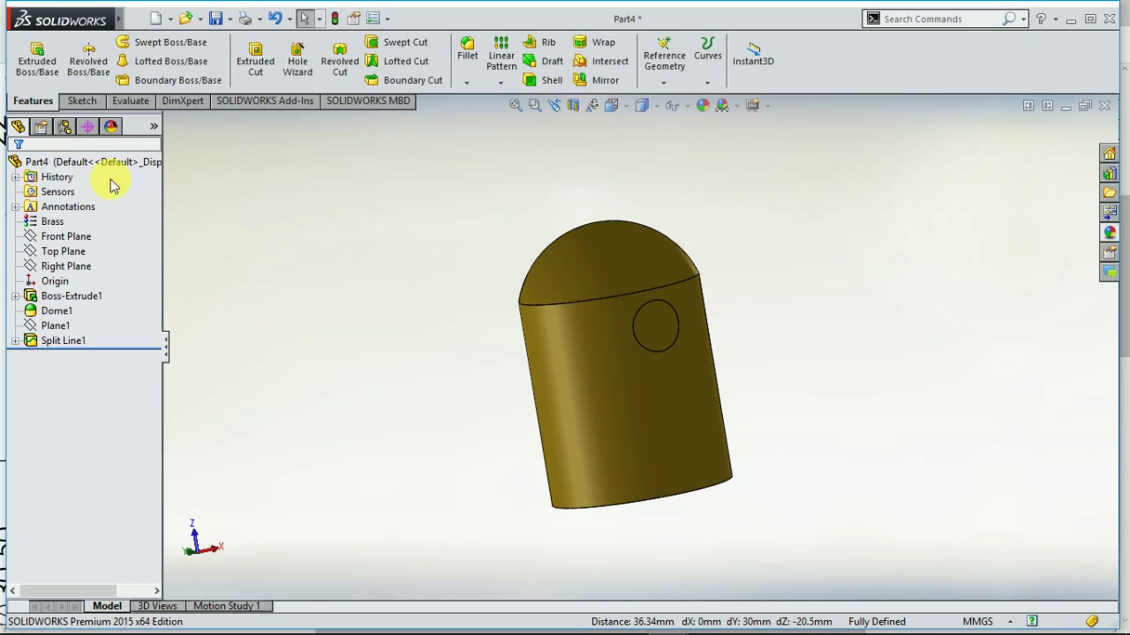
click(88, 342)
click(15, 340)
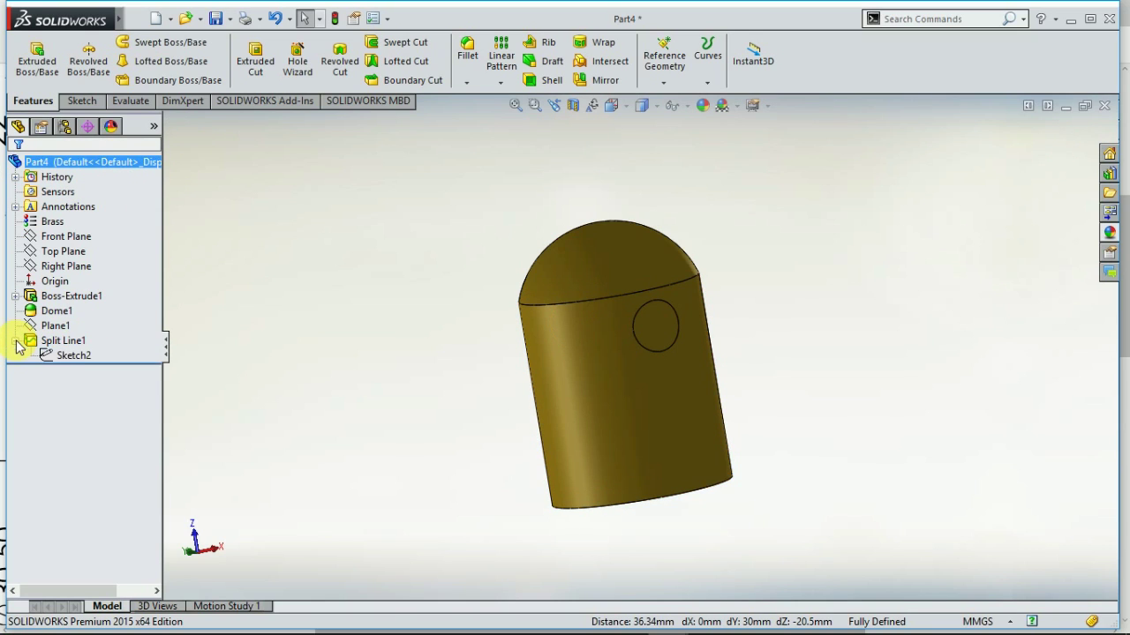
click(74, 358)
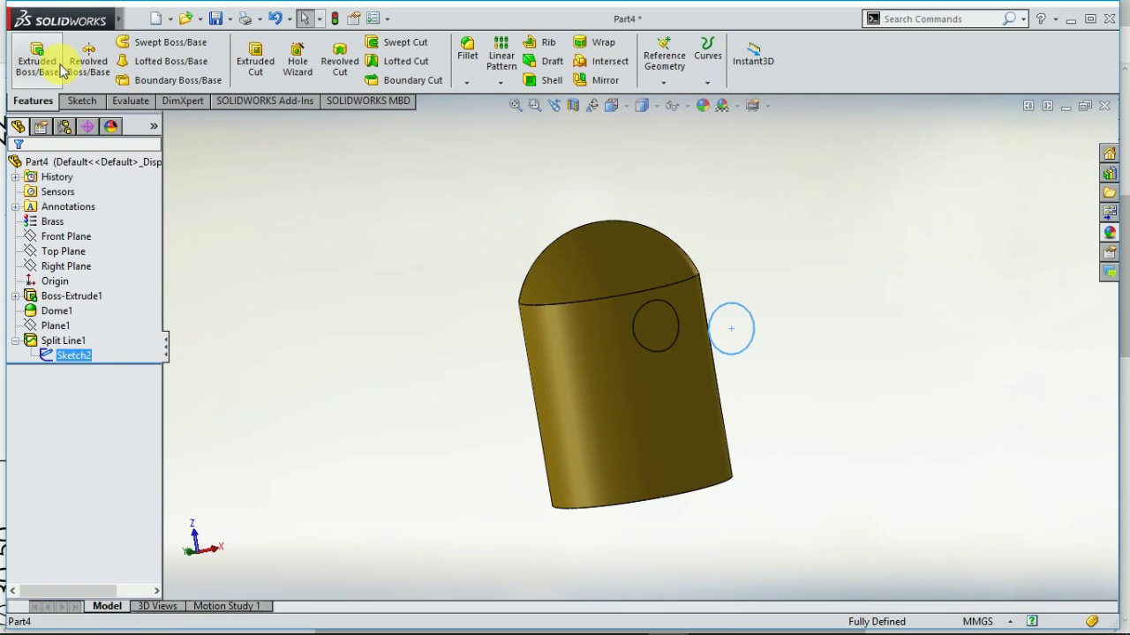
click(256, 69)
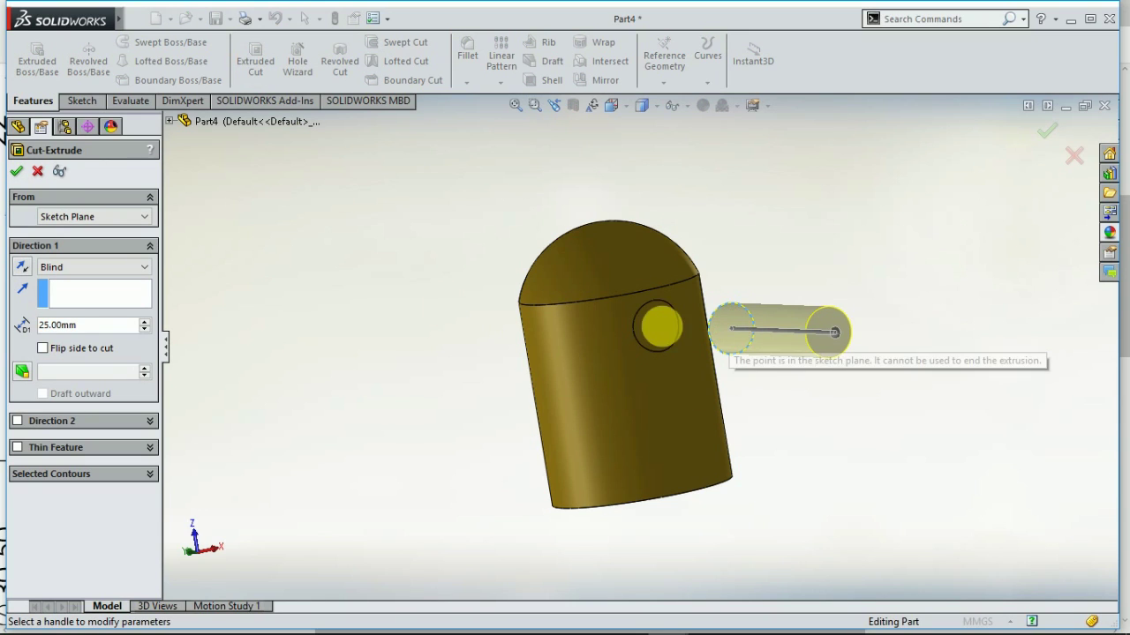
Reverse the blind cut so it runs into the domed body and set its depth to 36 mm
click(845, 336)
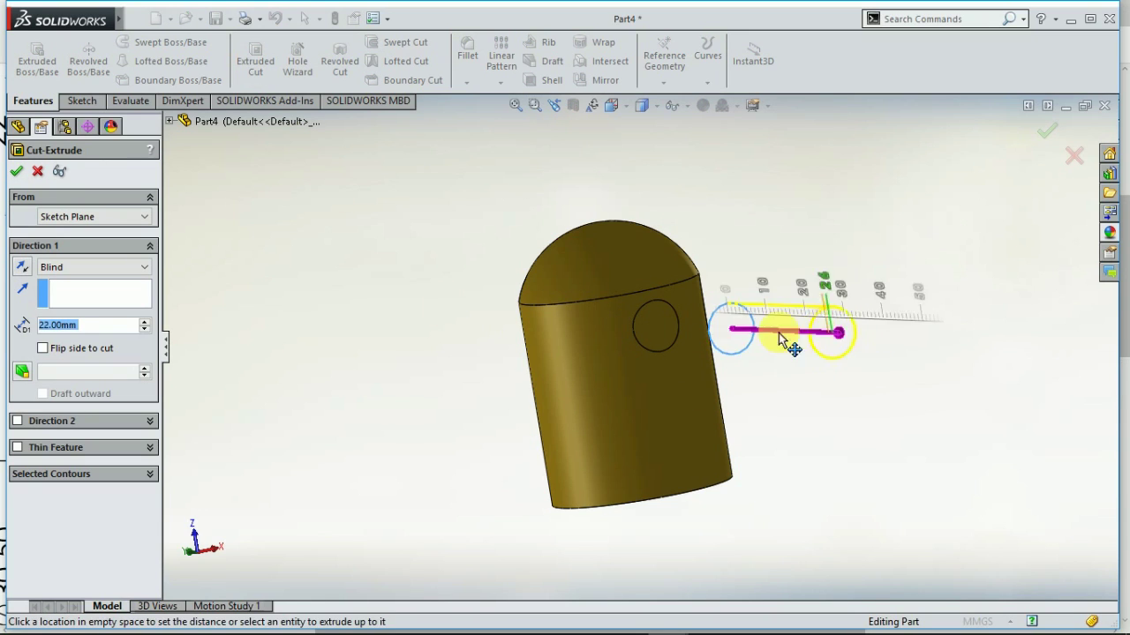
click(608, 320)
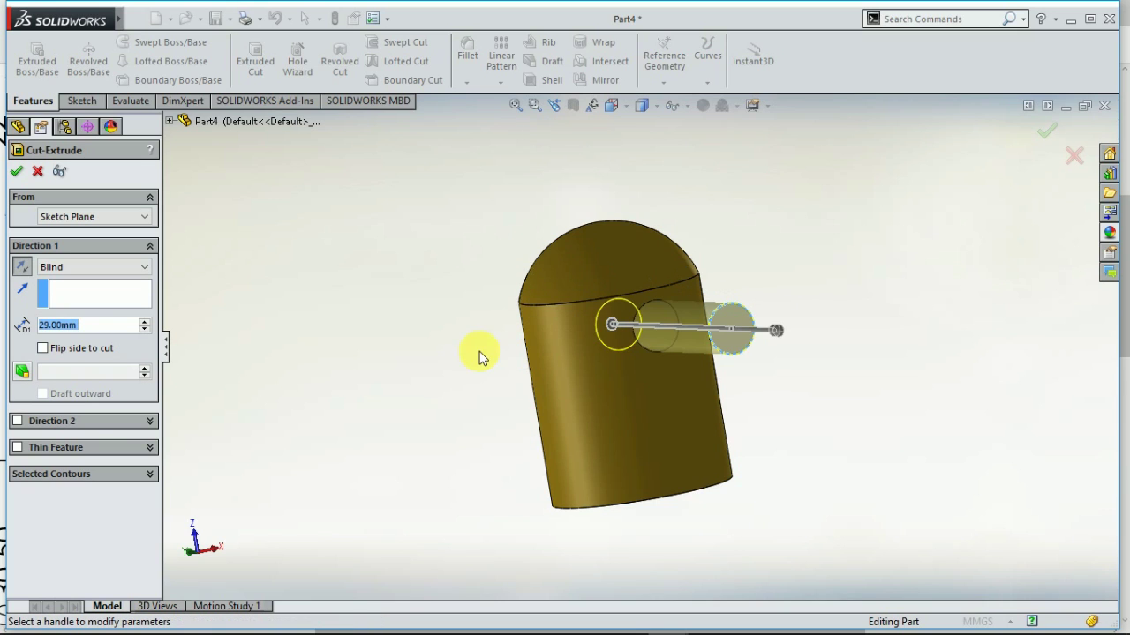
middle_drag(479, 353, 595, 380)
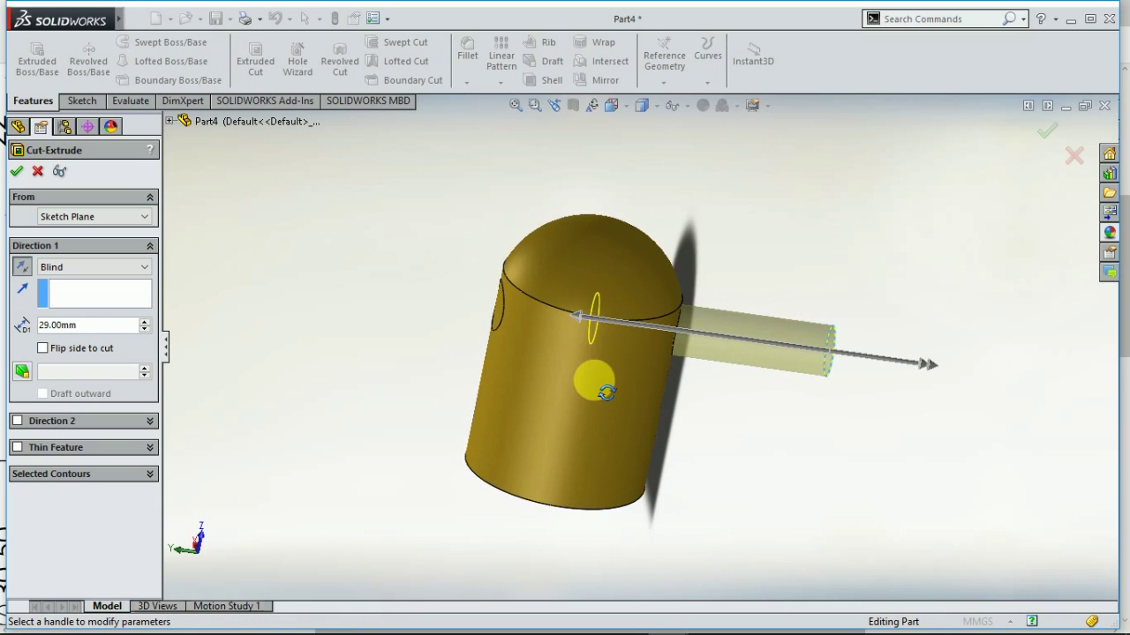
click(578, 320)
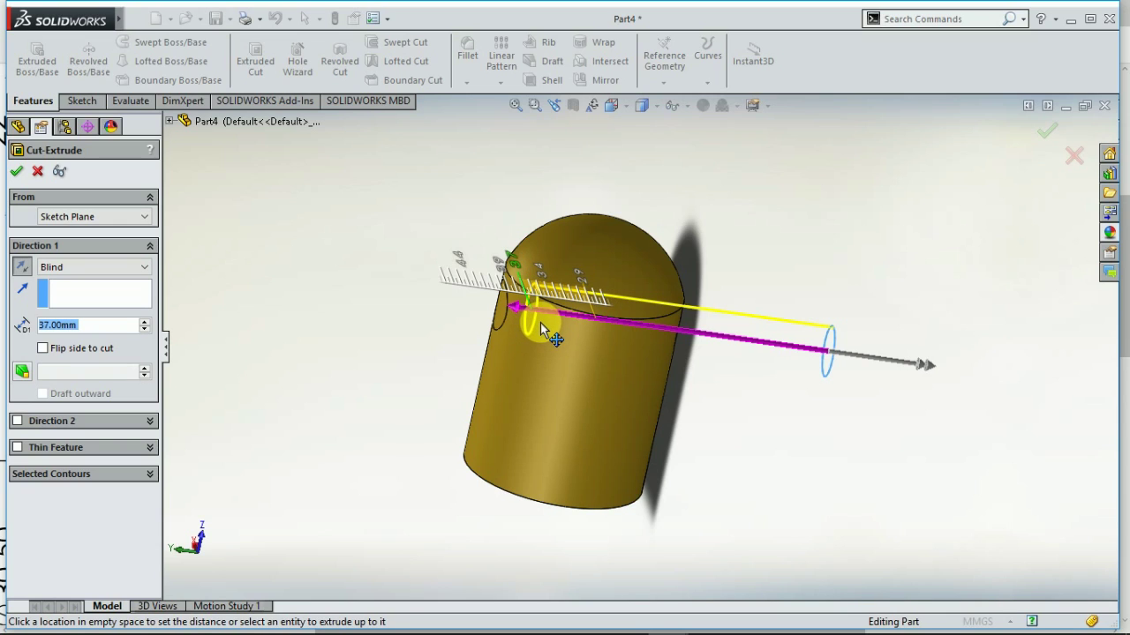
click(545, 324)
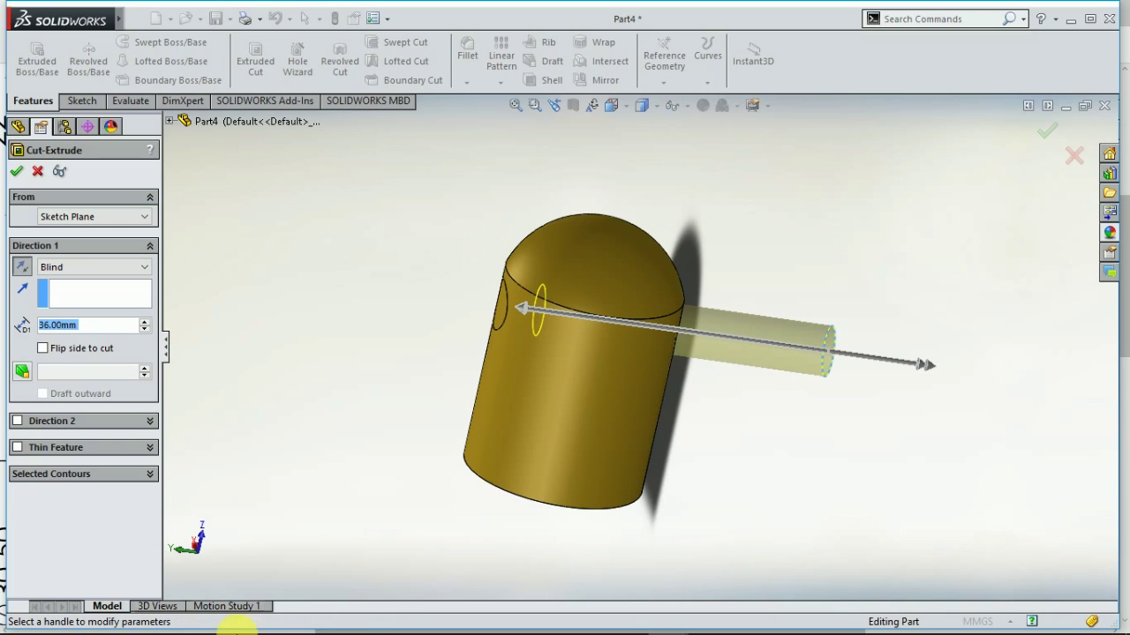
Switch to the MJK-706 PDF drawing and examine the domed part's side hole, bottom-view diameters and the assembled view
click(105, 621)
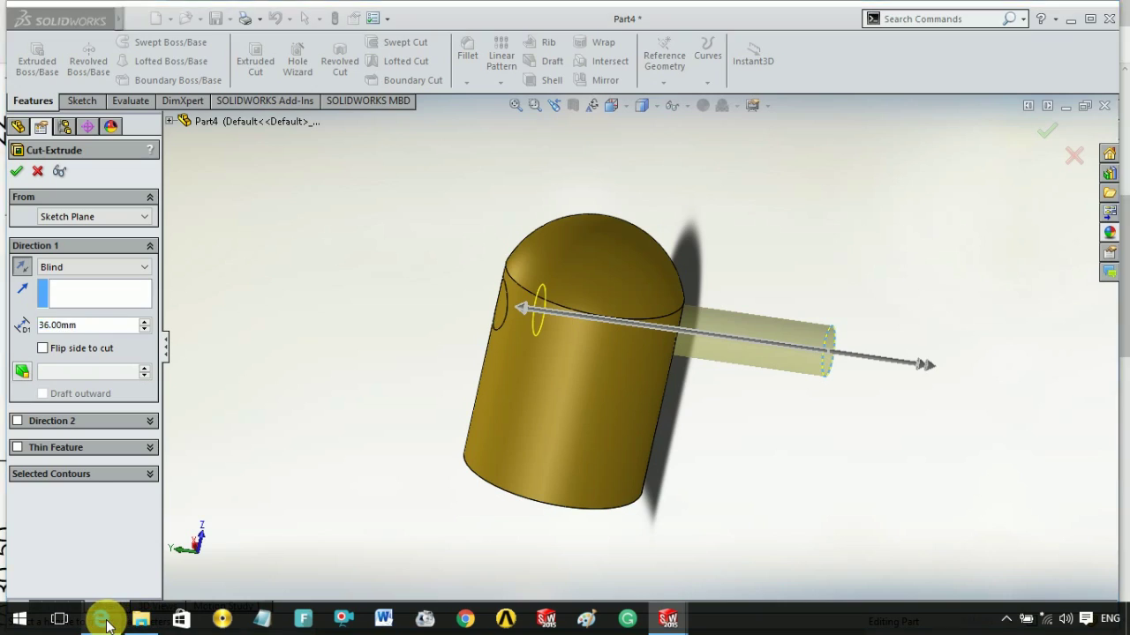
click(683, 312)
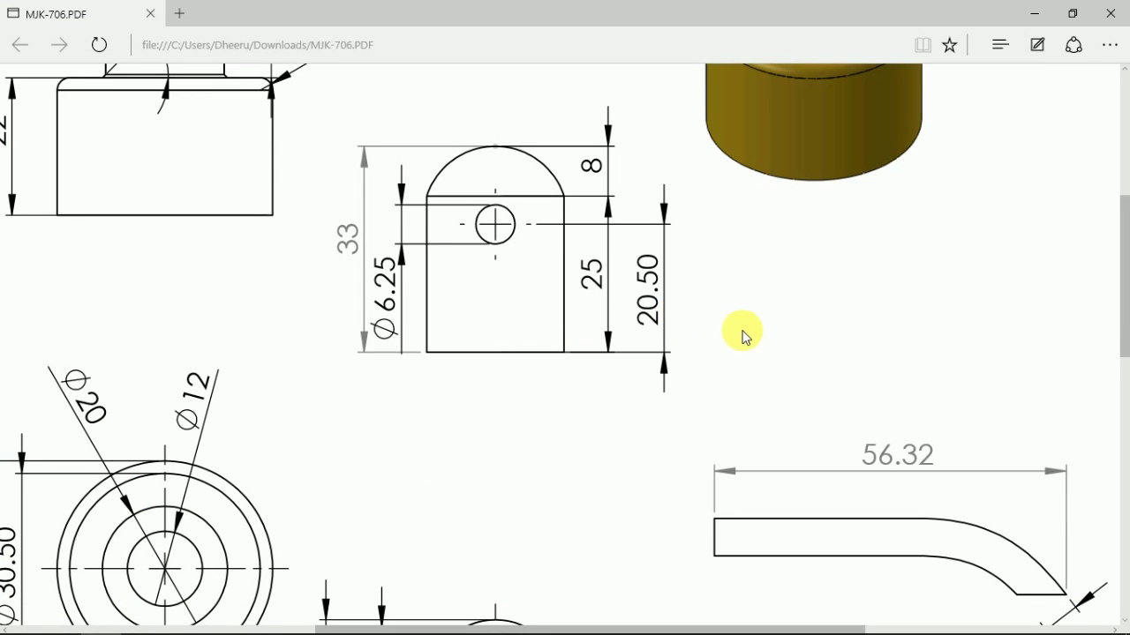
scroll(742, 336, up, 4)
scroll(777, 326, down, 1)
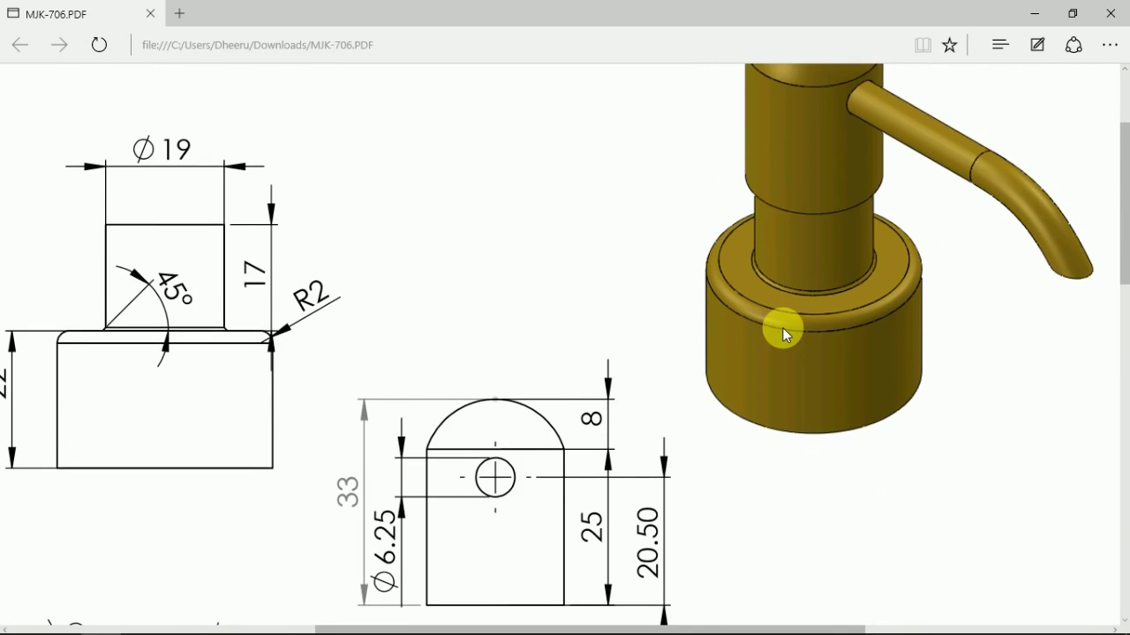
scroll(782, 327, down, 6)
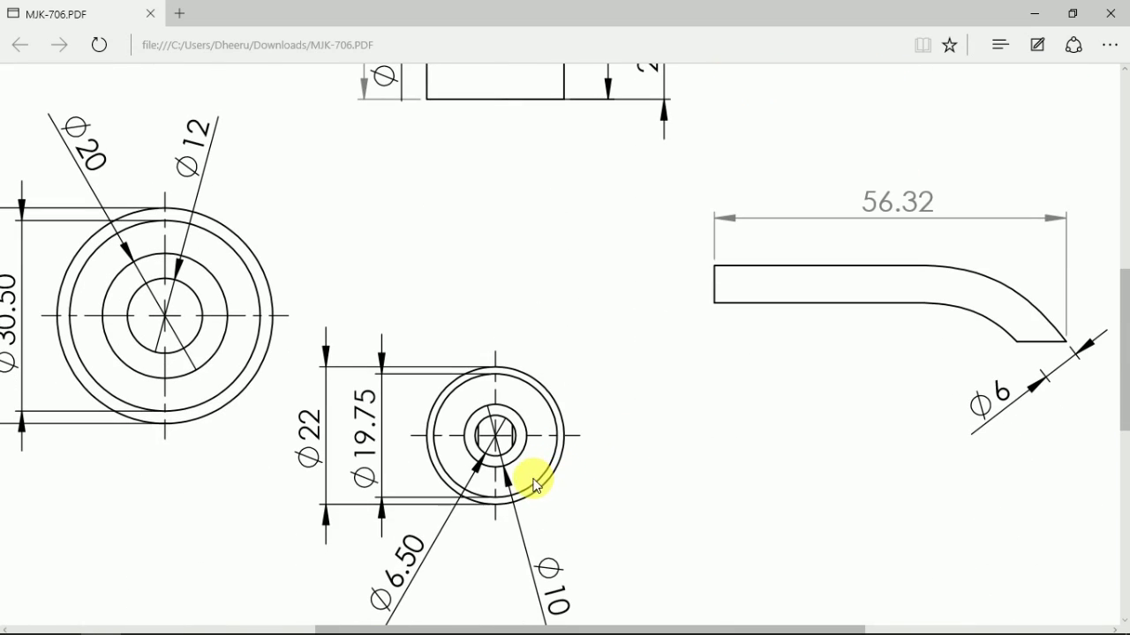
scroll(348, 477, down, 1)
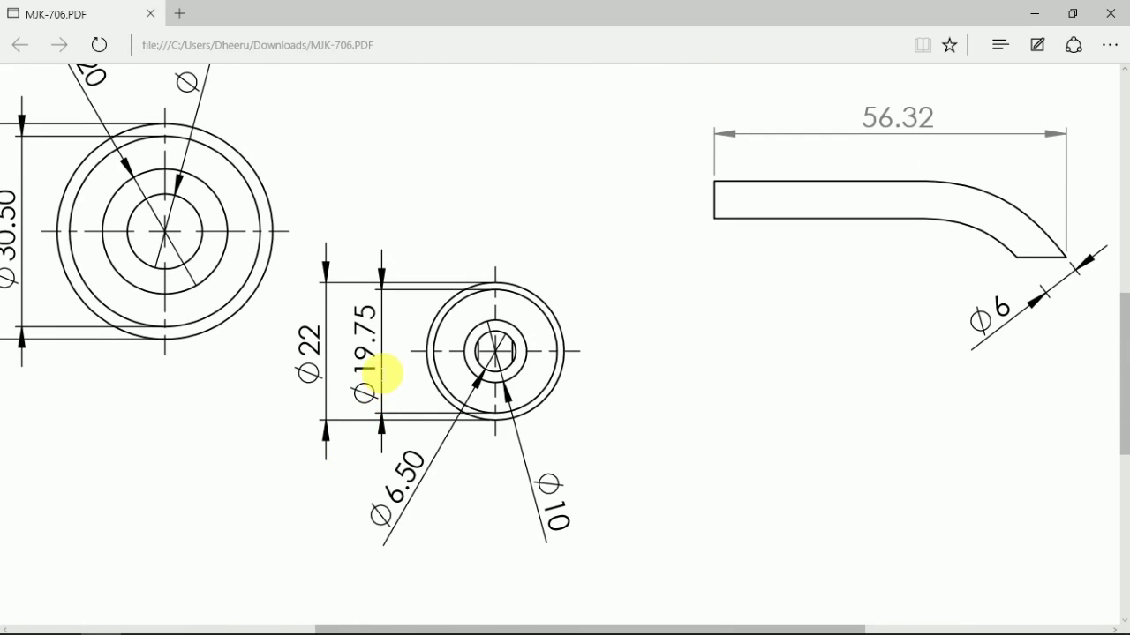
drag(382, 374, 375, 315)
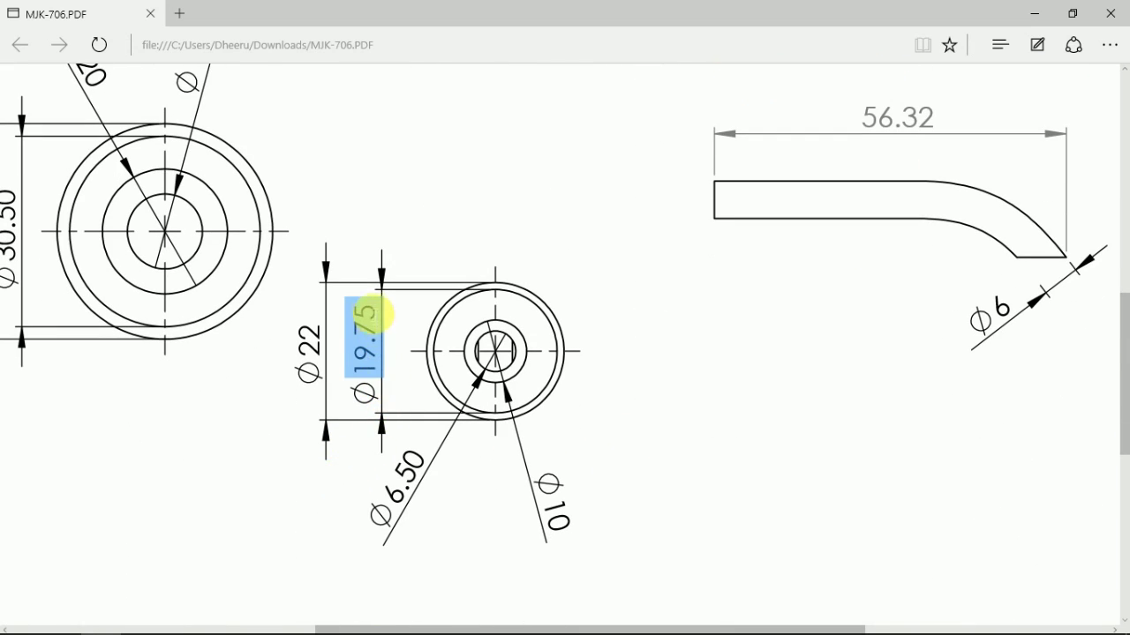
click(573, 386)
scroll(410, 298, up, 6)
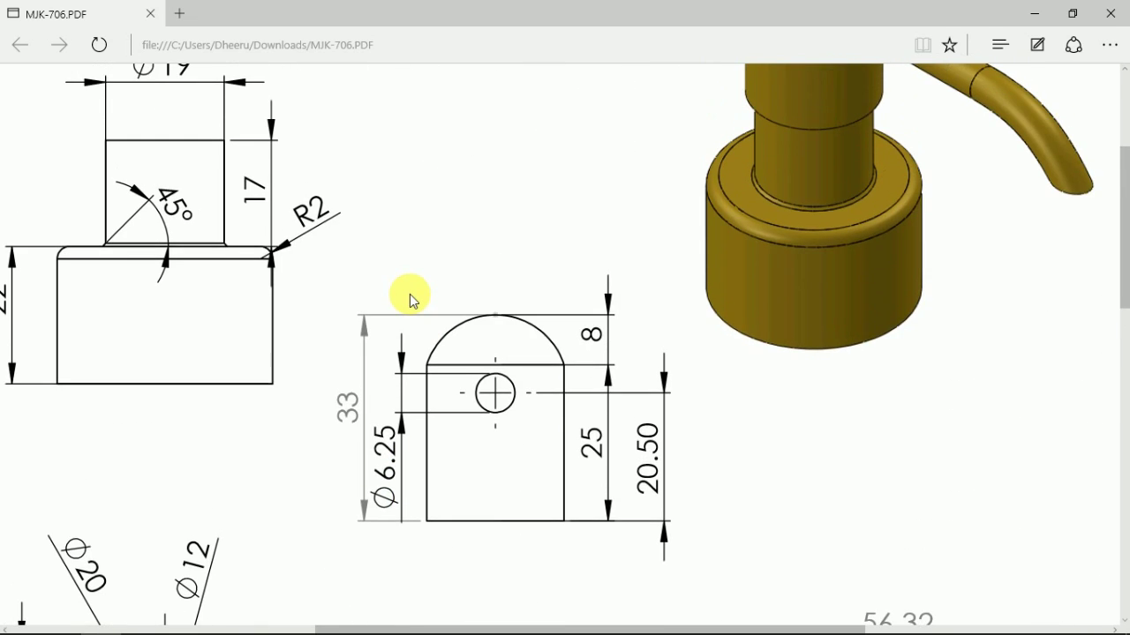
scroll(409, 297, up, 3)
scroll(398, 316, down, 7)
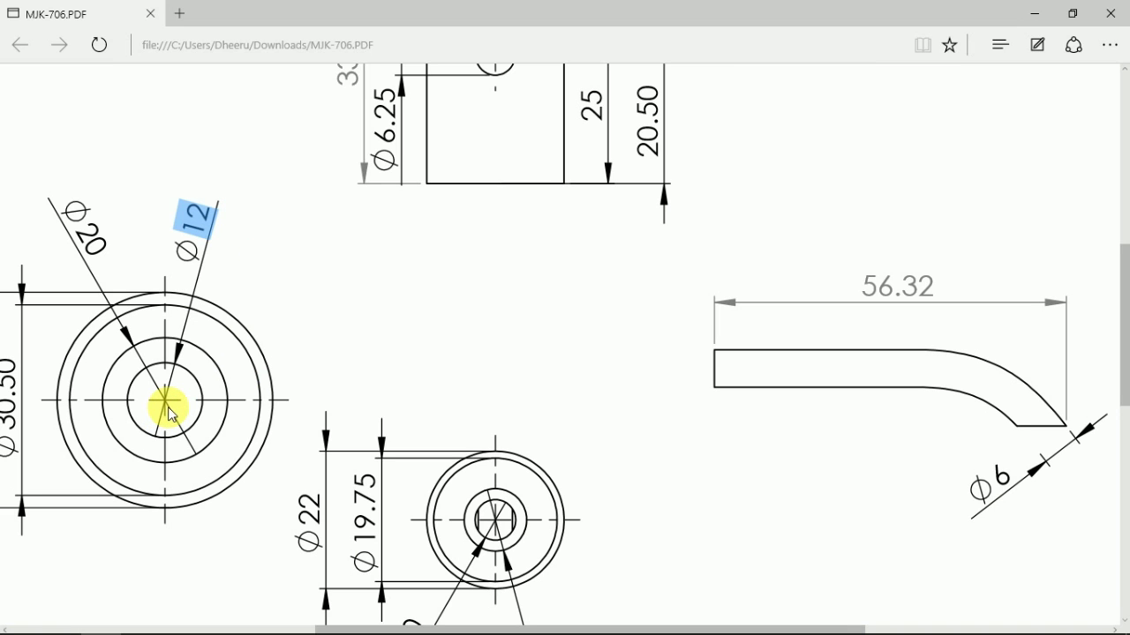
scroll(559, 356, down, 2)
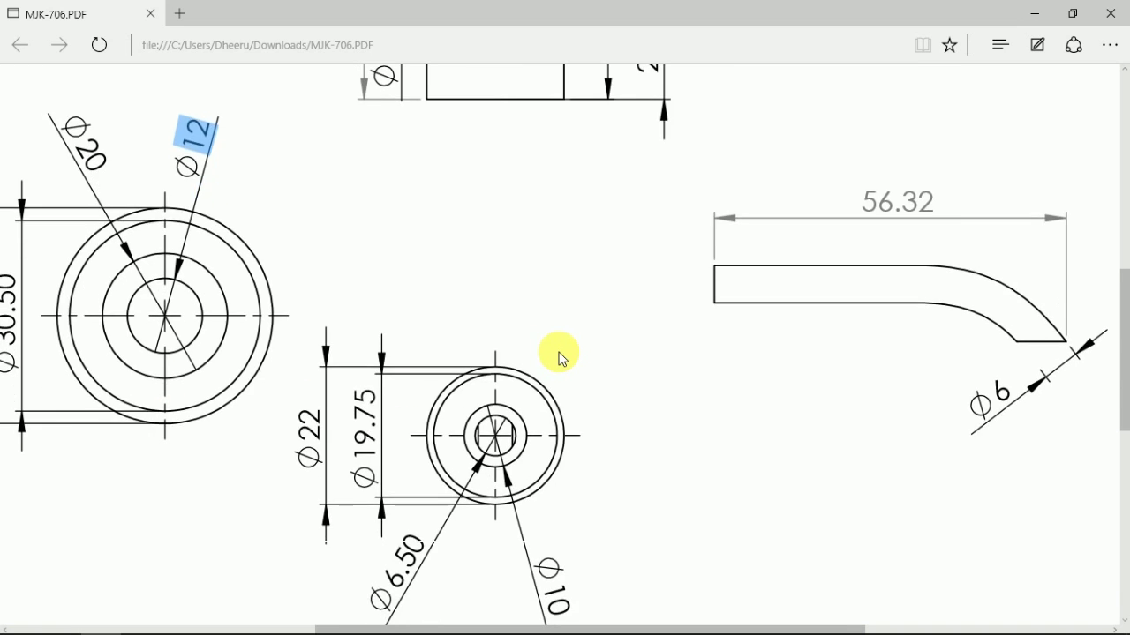
scroll(558, 355, up, 4)
scroll(559, 353, up, 5)
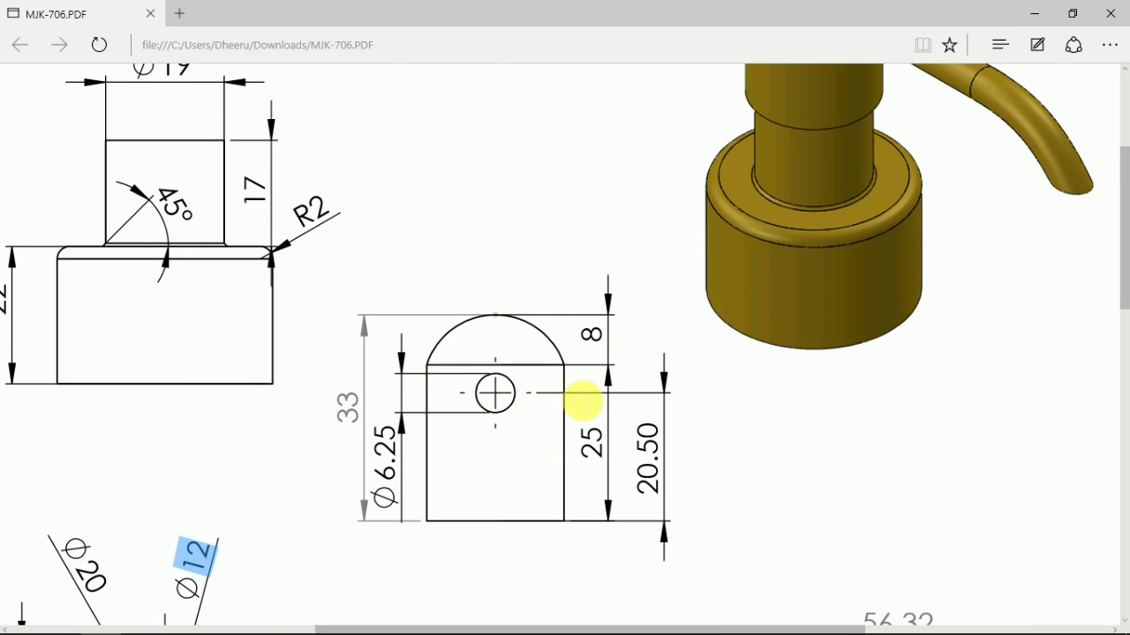
scroll(503, 432, down, 2)
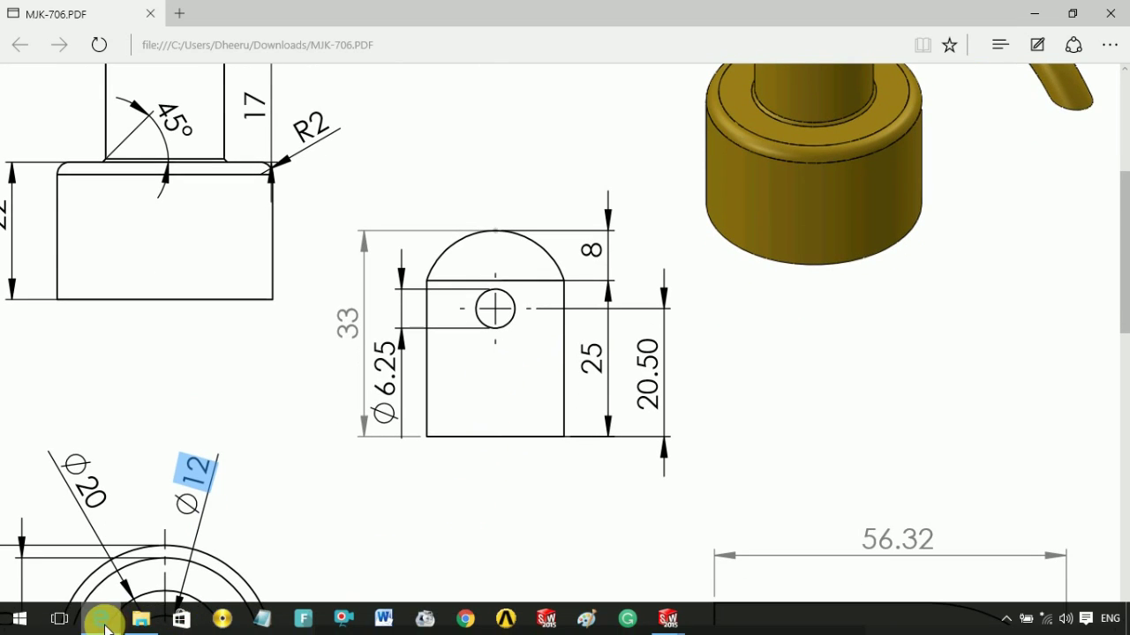
Return to SOLIDWORKS, set the blind cut's depth to 32 mm and complete the side hole
click(100, 618)
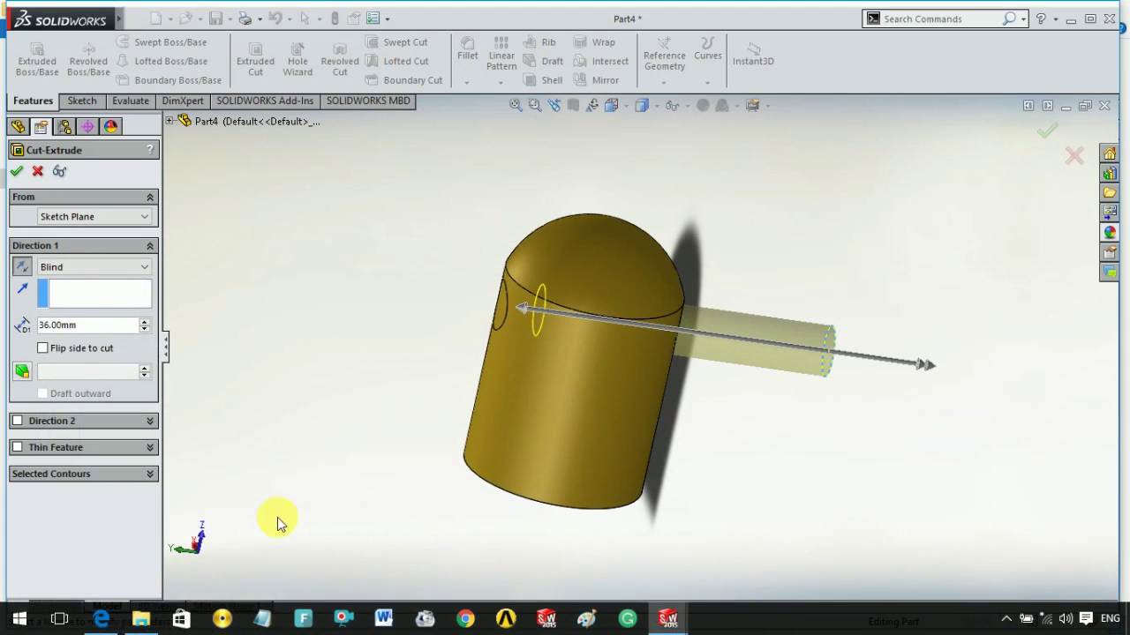
click(524, 308)
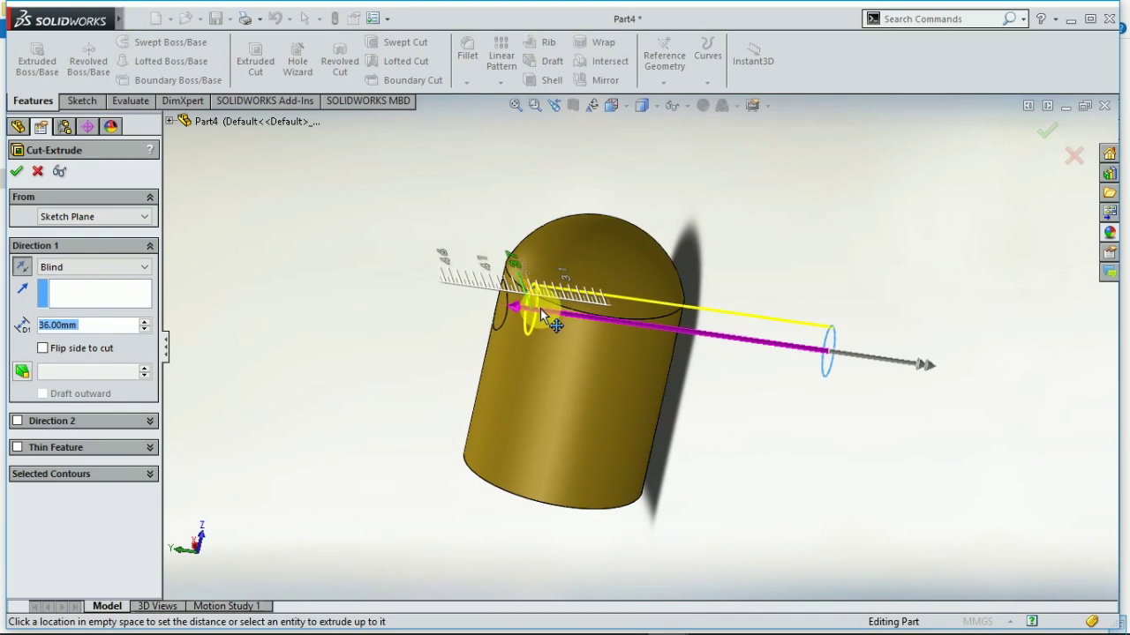
click(582, 325)
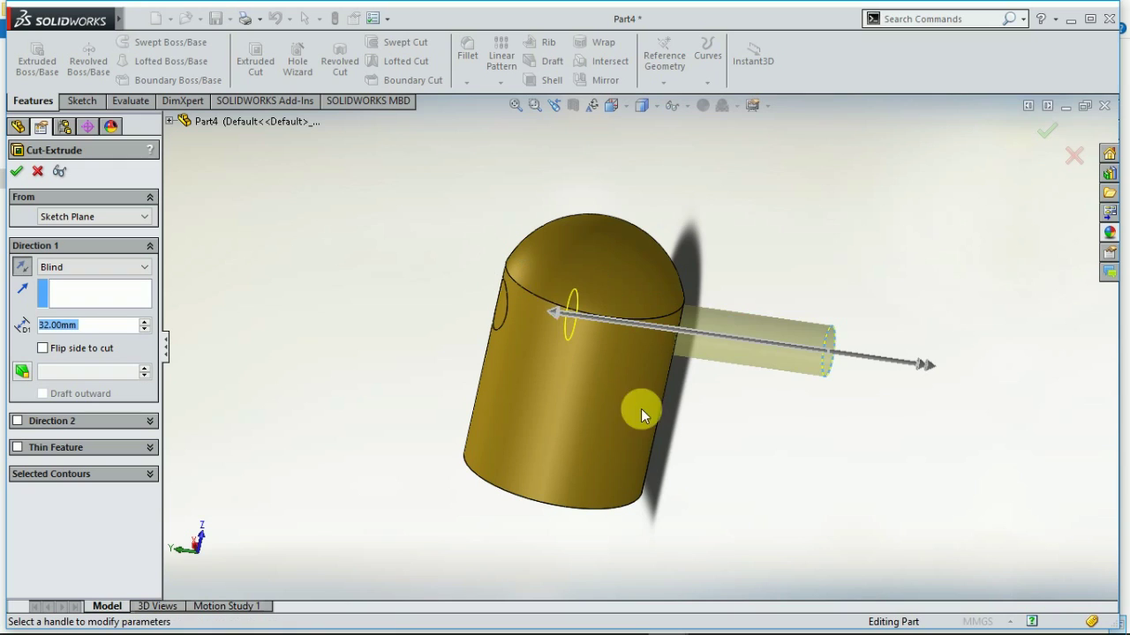
middle_drag(636, 403, 654, 377)
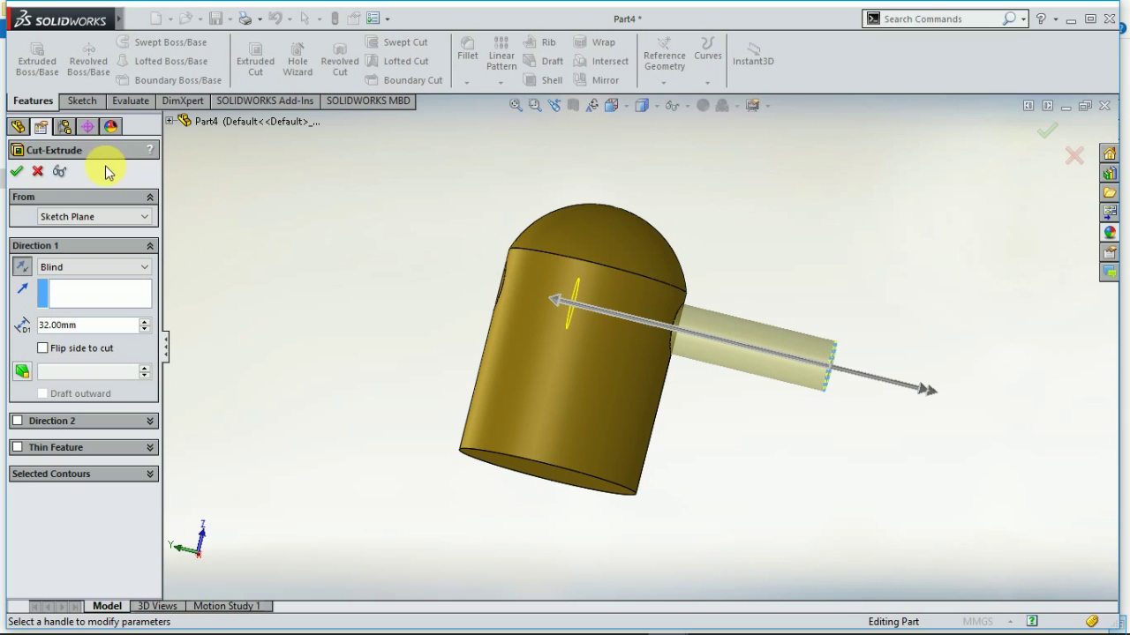
click(16, 173)
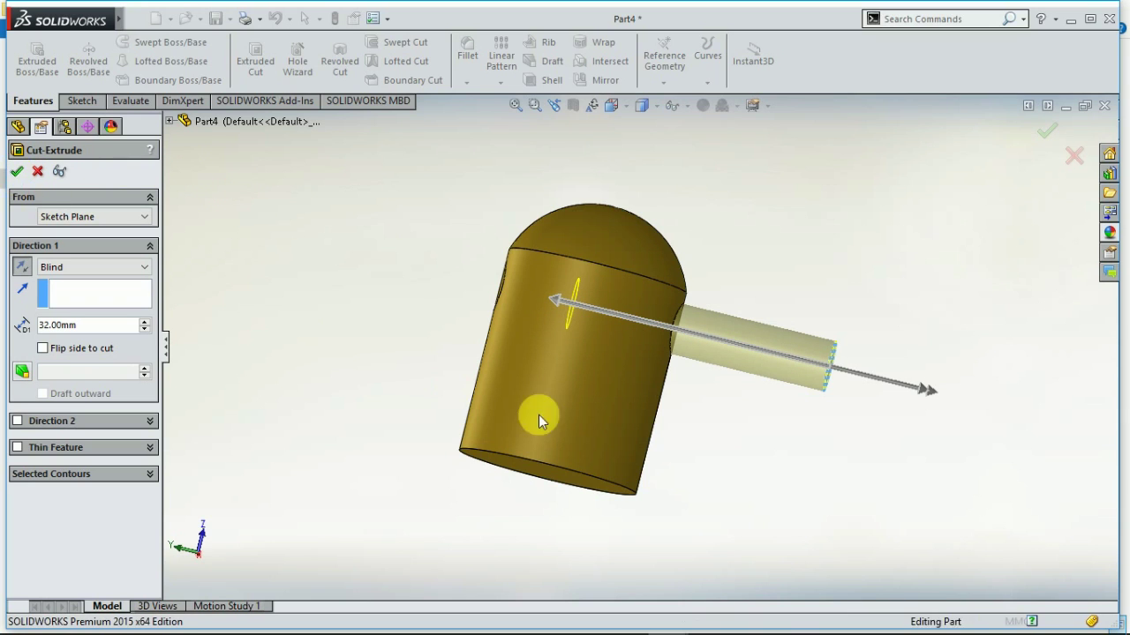
Sketch a circle centred on the origin on the cylinder's flat bottom face, viewed straight on
middle_drag(695, 497, 604, 449)
click(603, 448)
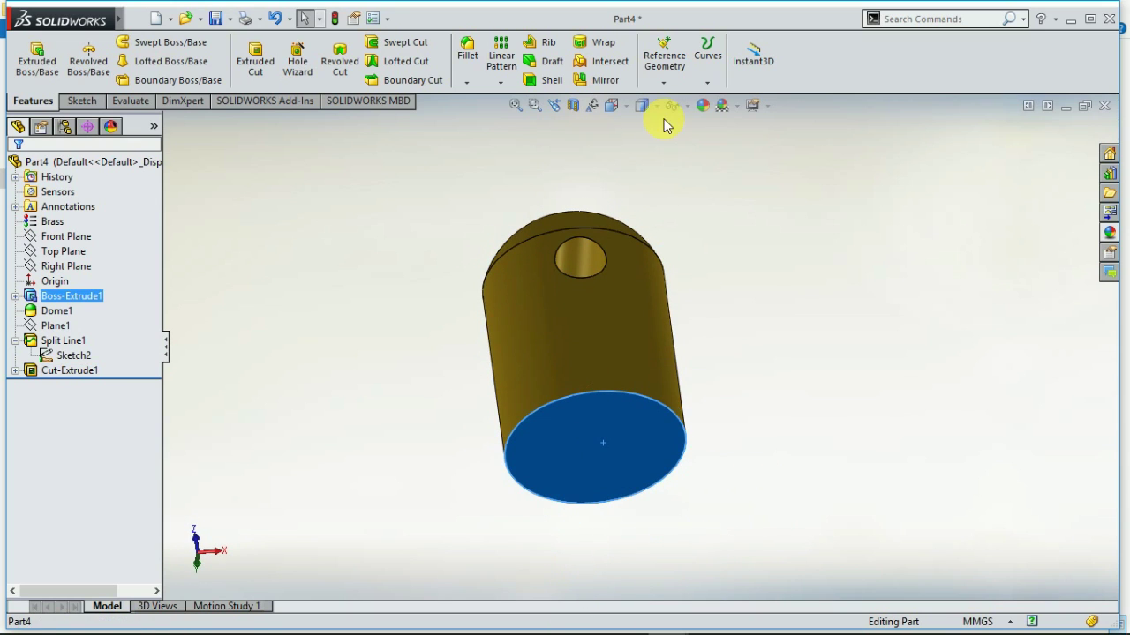
click(609, 106)
click(652, 440)
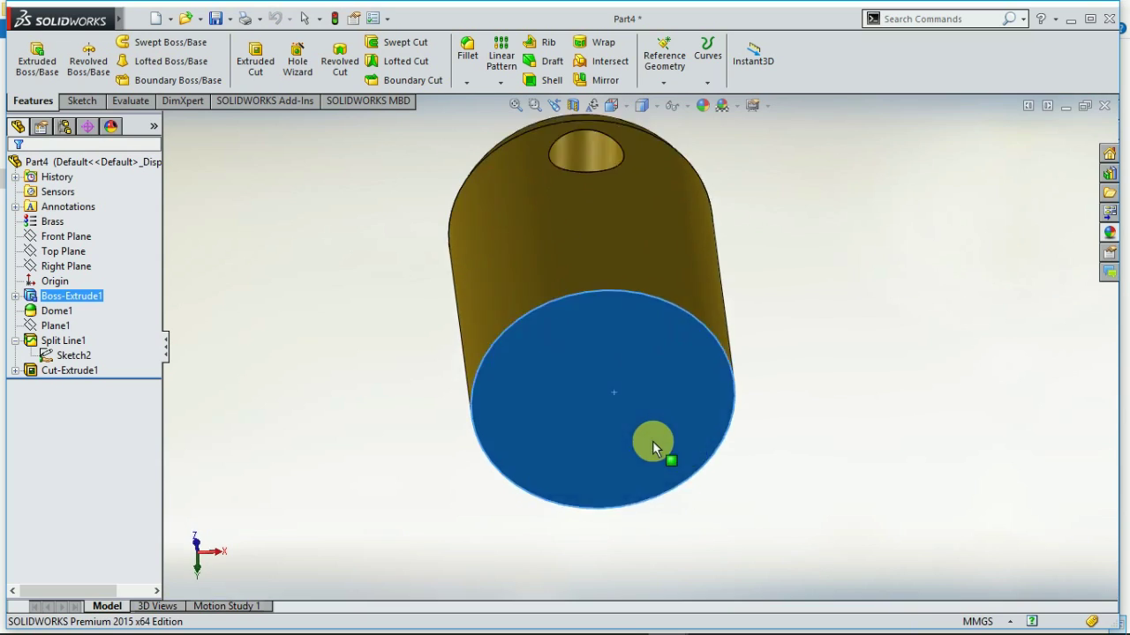
click(82, 102)
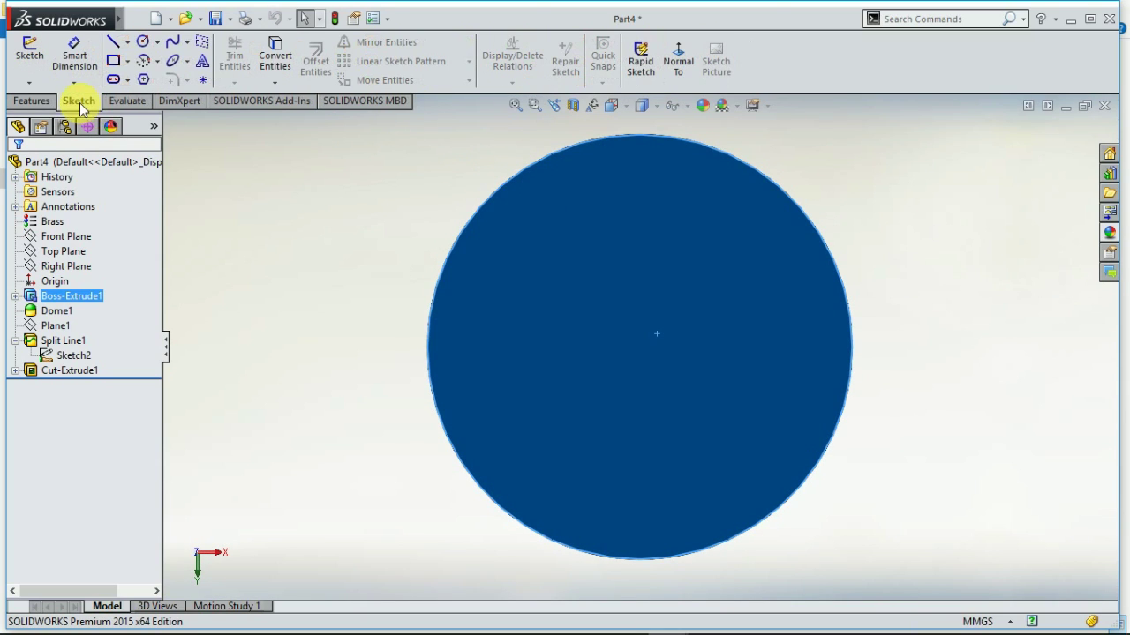
click(144, 45)
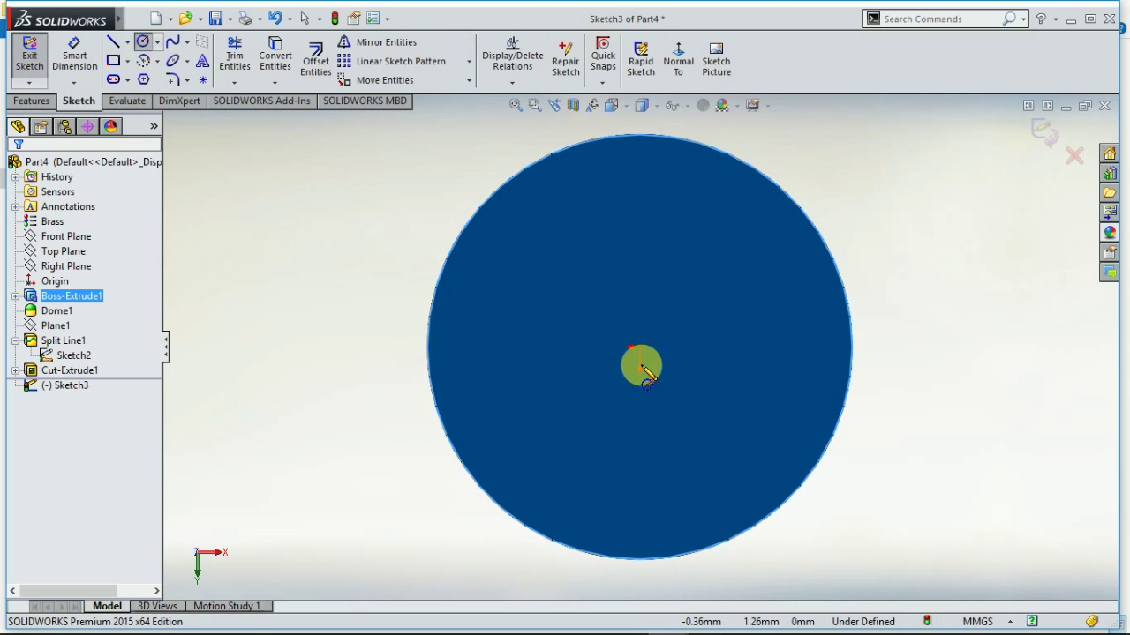
mouse_move(639, 349)
mouse_down()
mouse_move(663, 267)
mouse_move(676, 258)
mouse_move(692, 277)
mouse_up()
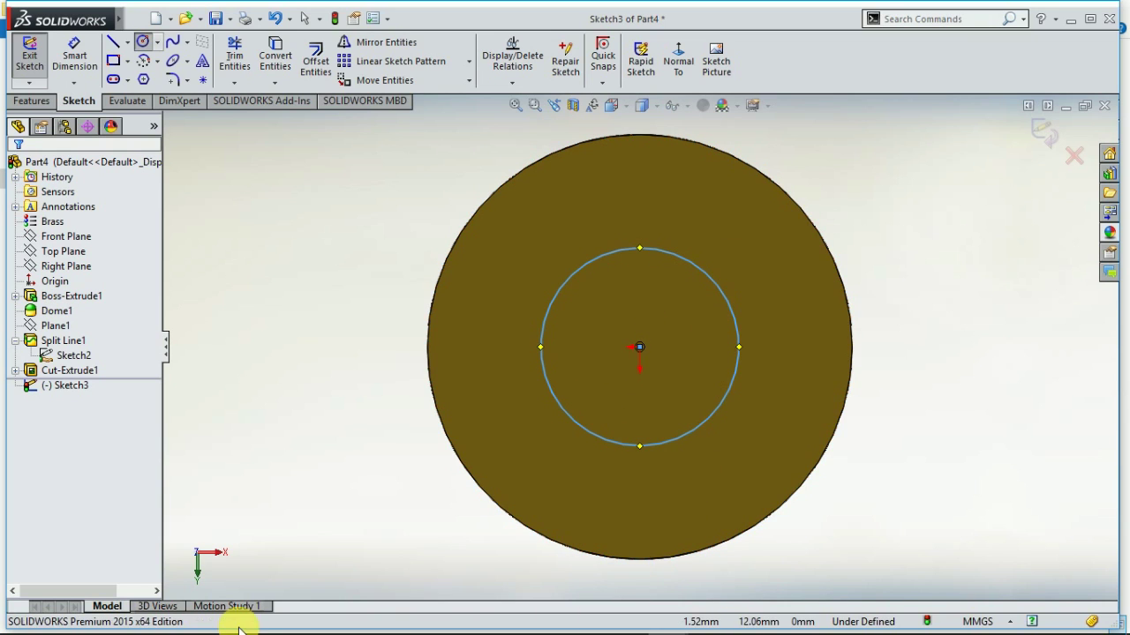
Switch to the MJK-706 PDF drawing and examine the domed part's bottom view for its inner circle diameters
mouse_move(168, 627)
click(103, 619)
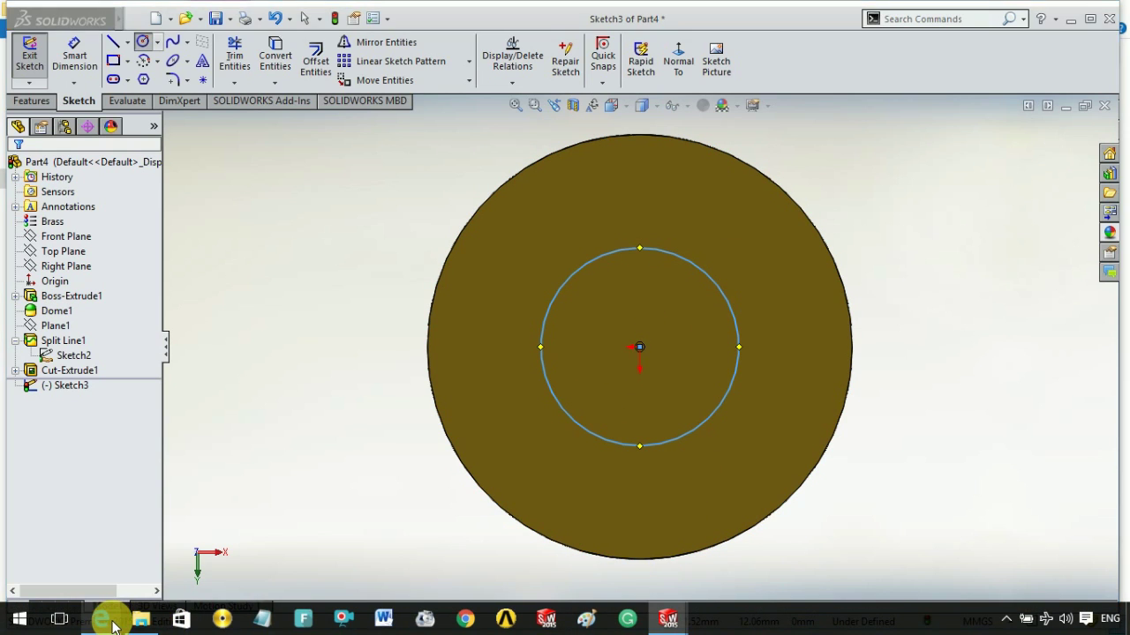
scroll(498, 515, down, 4)
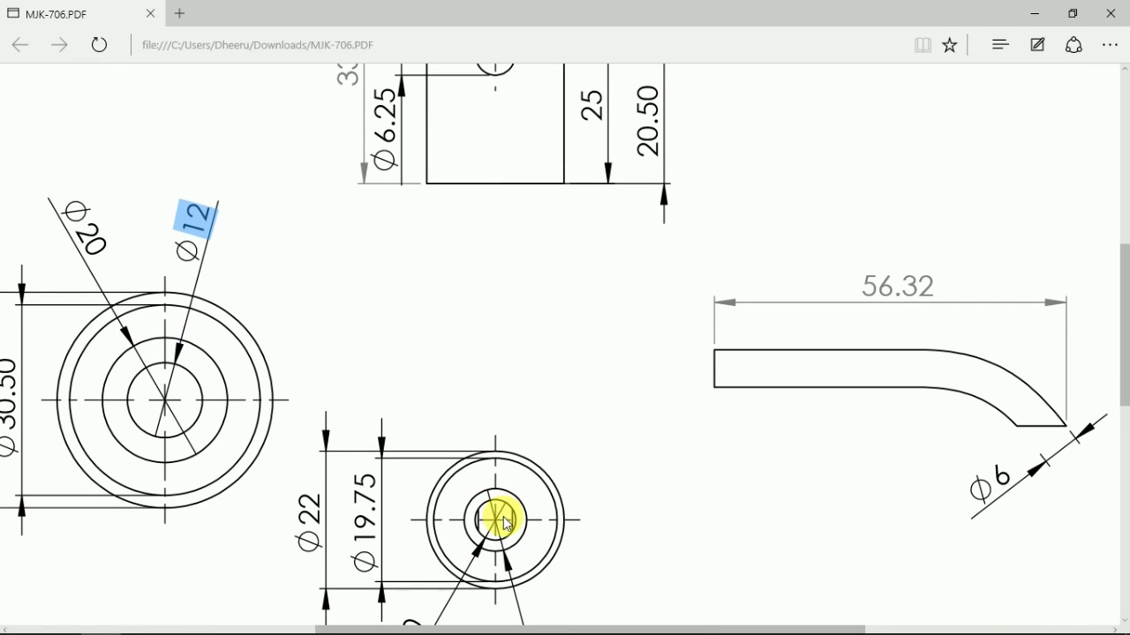
scroll(492, 600, down, 1)
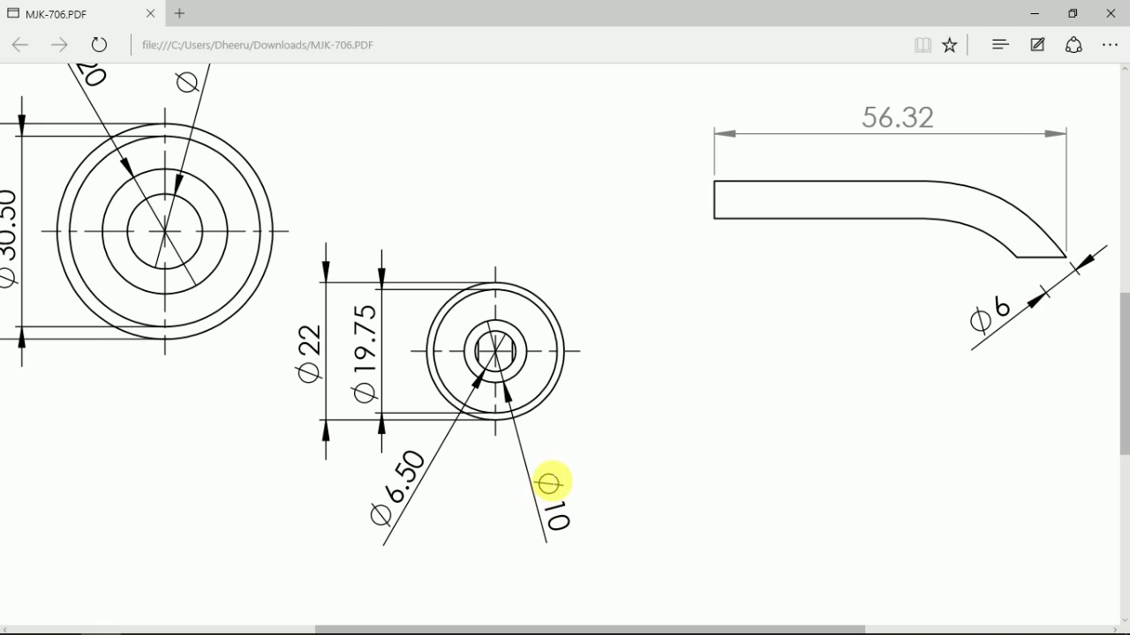
drag(548, 484, 573, 550)
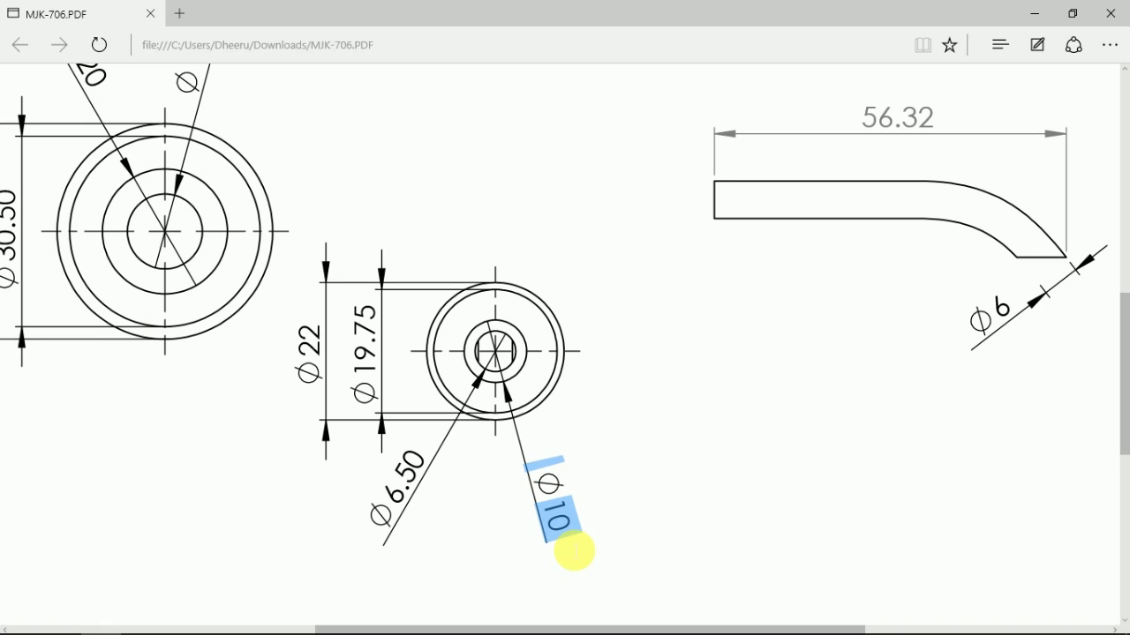
Examine the domed part's innermost bottom-view circle diameter and the height dimensions in its side view
drag(423, 459, 391, 517)
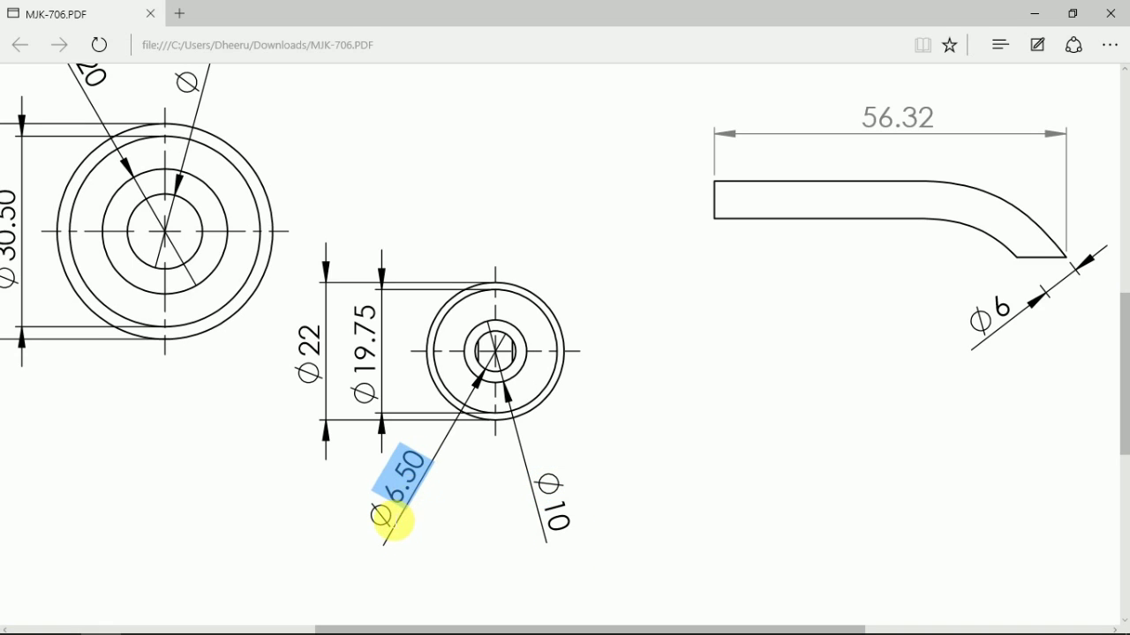
click(474, 559)
scroll(528, 628, down, 2)
scroll(528, 629, up, 4)
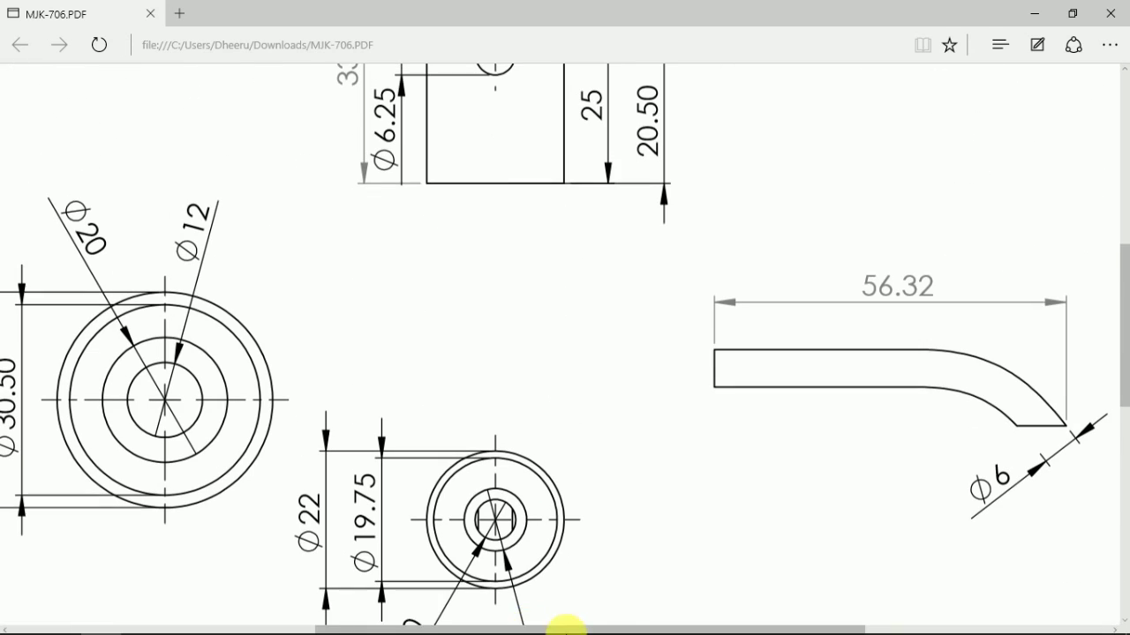
Return to the Part4 sketch in SOLIDWORKS and dimension the bottom-face circle's diameter to 6.5 mm
mouse_move(666, 600)
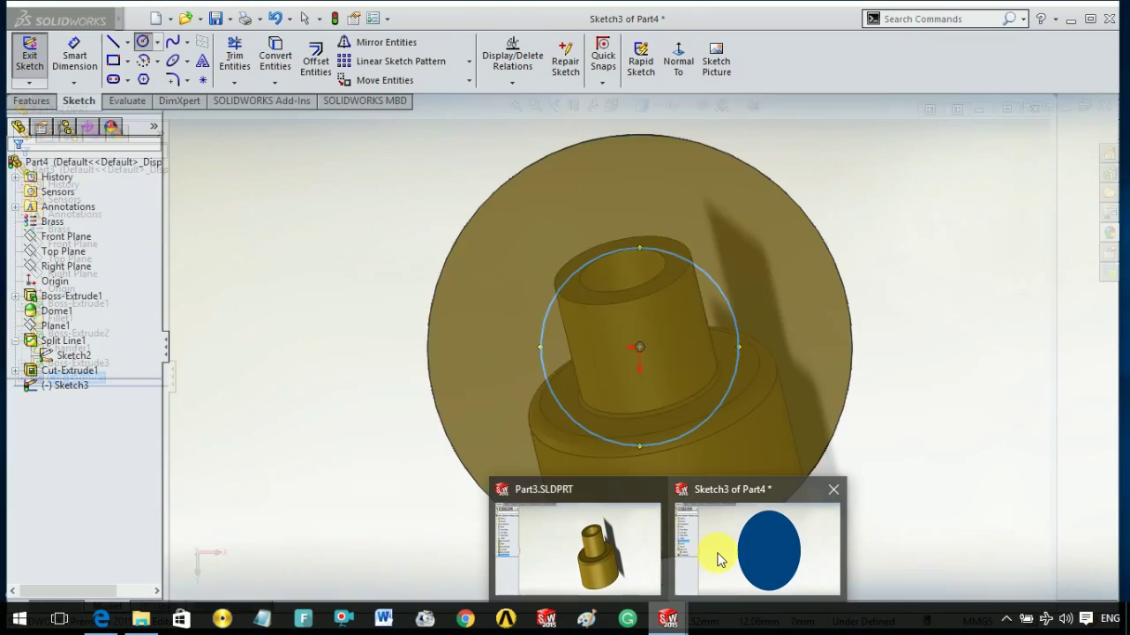
click(718, 555)
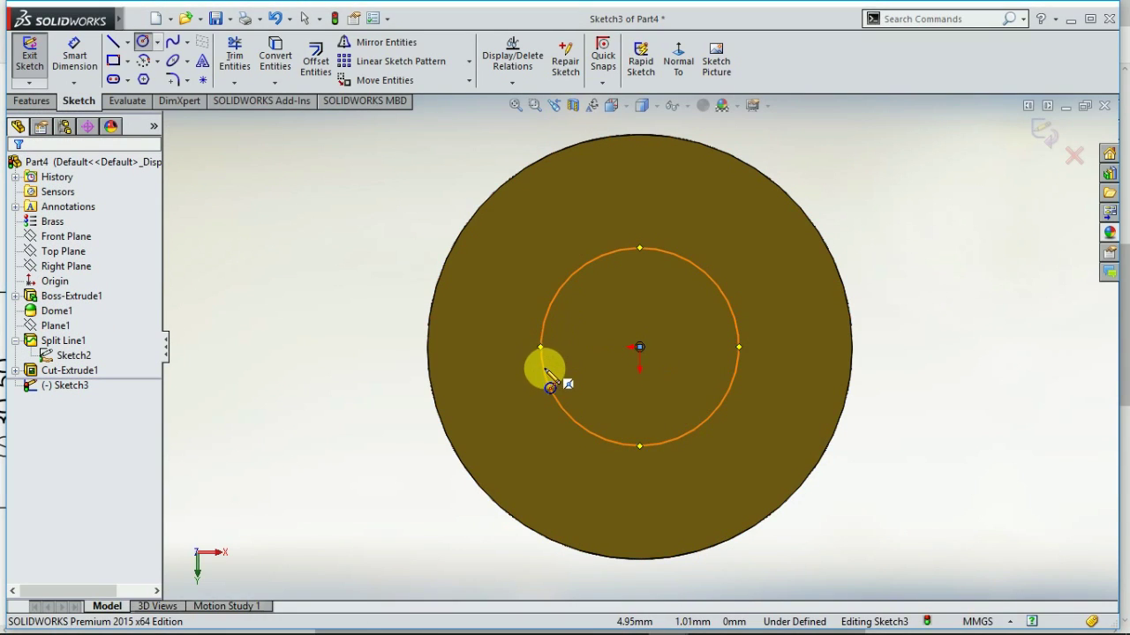
click(72, 58)
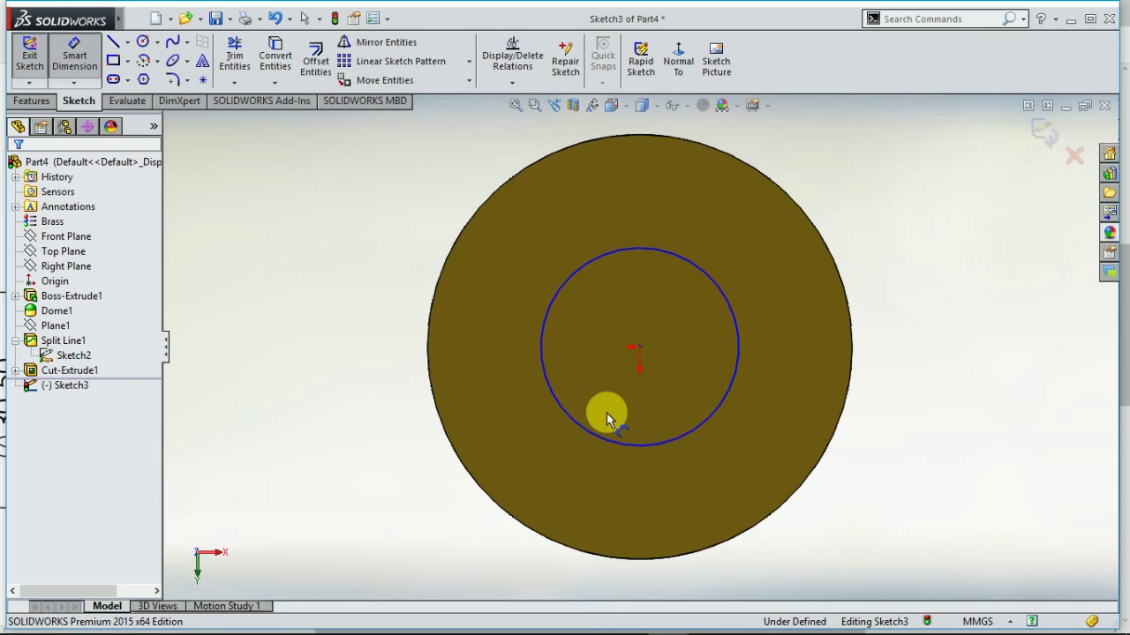
click(570, 415)
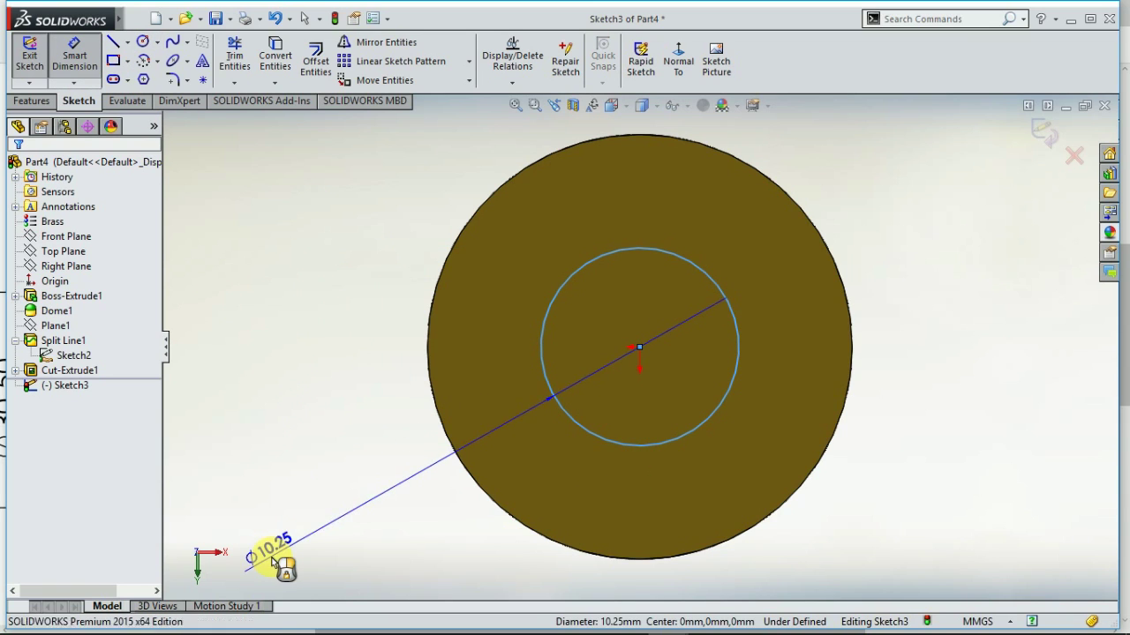
click(274, 559)
text(6)
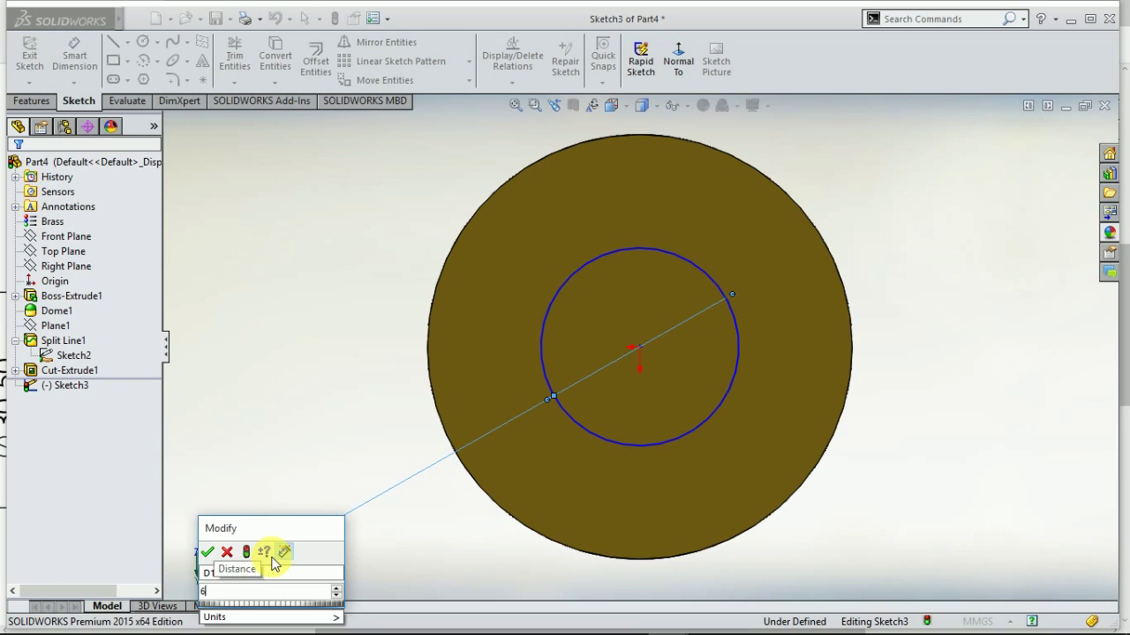
text(.5)
key(Return)
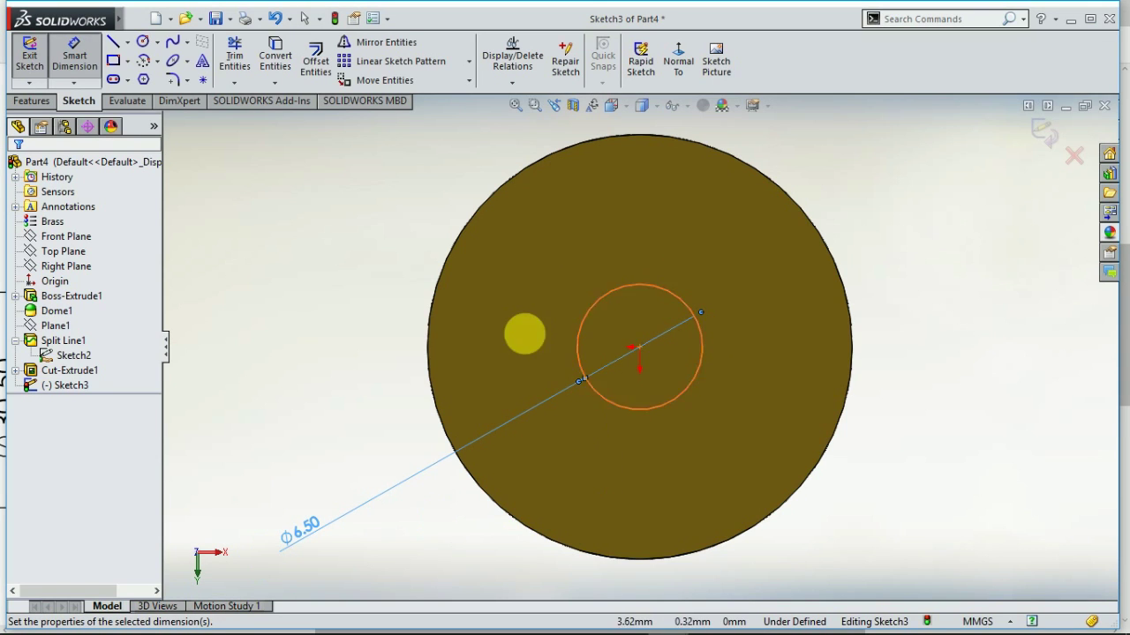
Add a coincident relation between the 6.5 mm circle's centre point and the origin
click(74, 55)
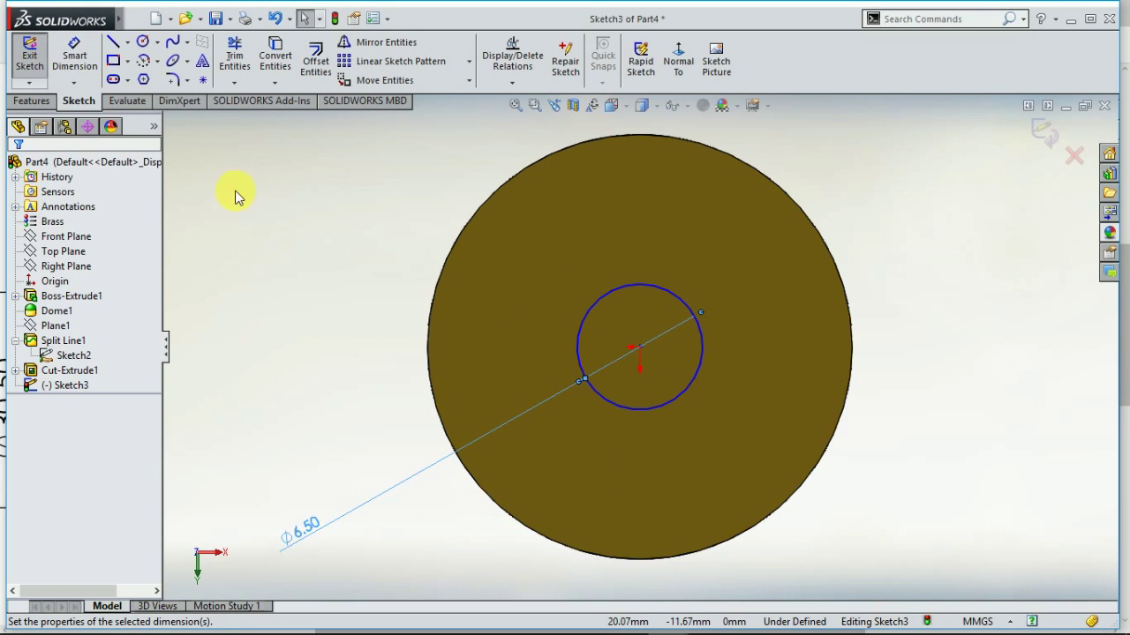
drag(638, 346, 640, 378)
click(515, 85)
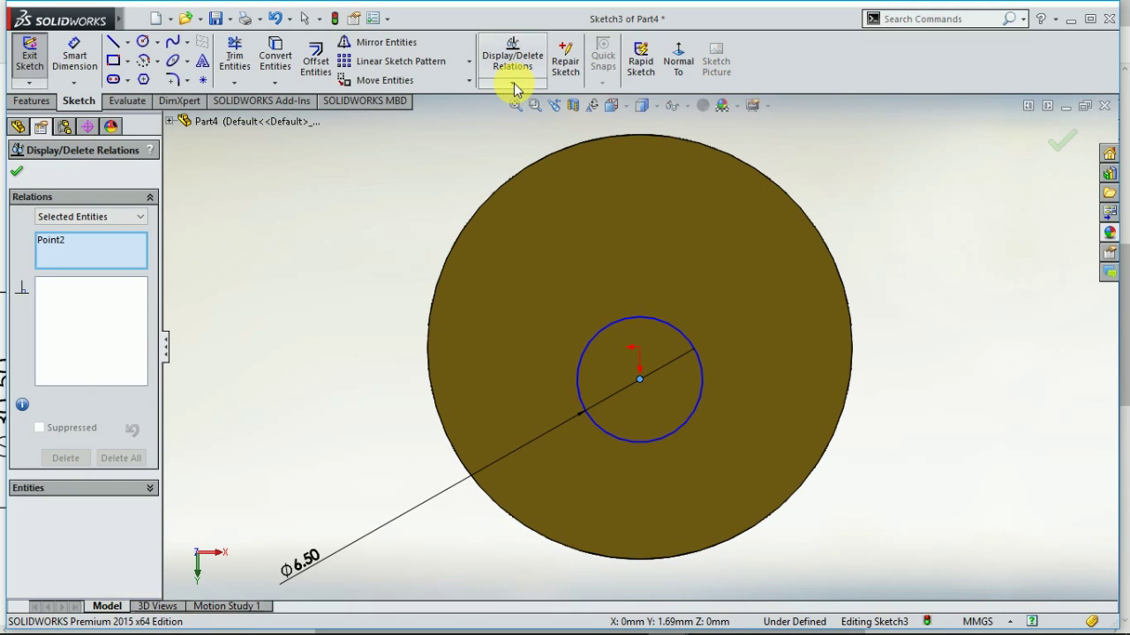
click(521, 84)
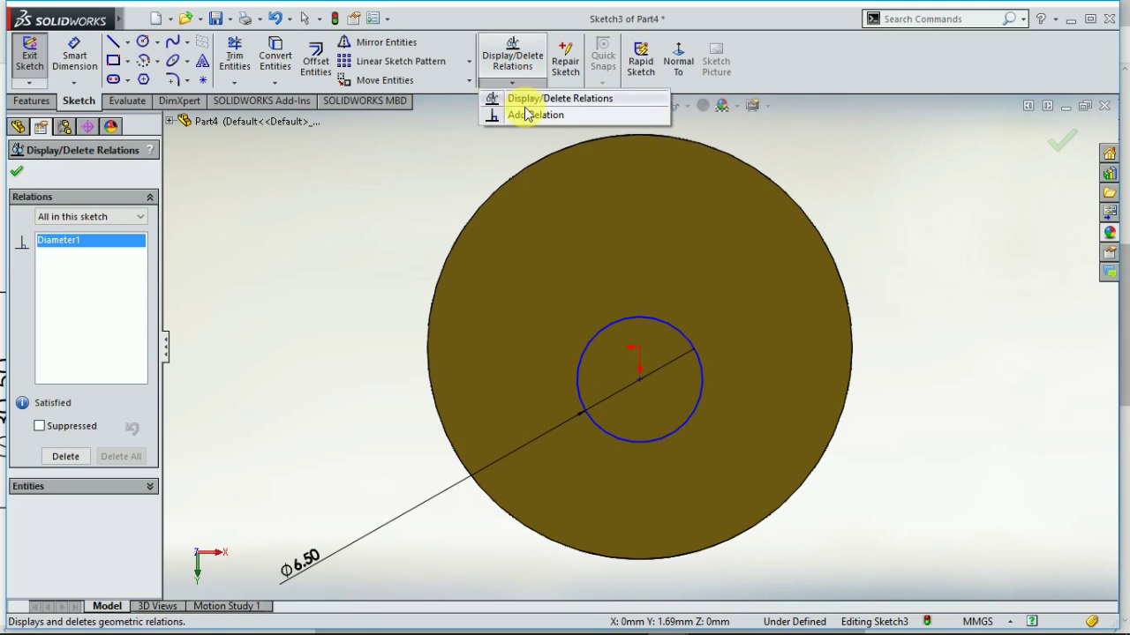
click(528, 112)
click(639, 349)
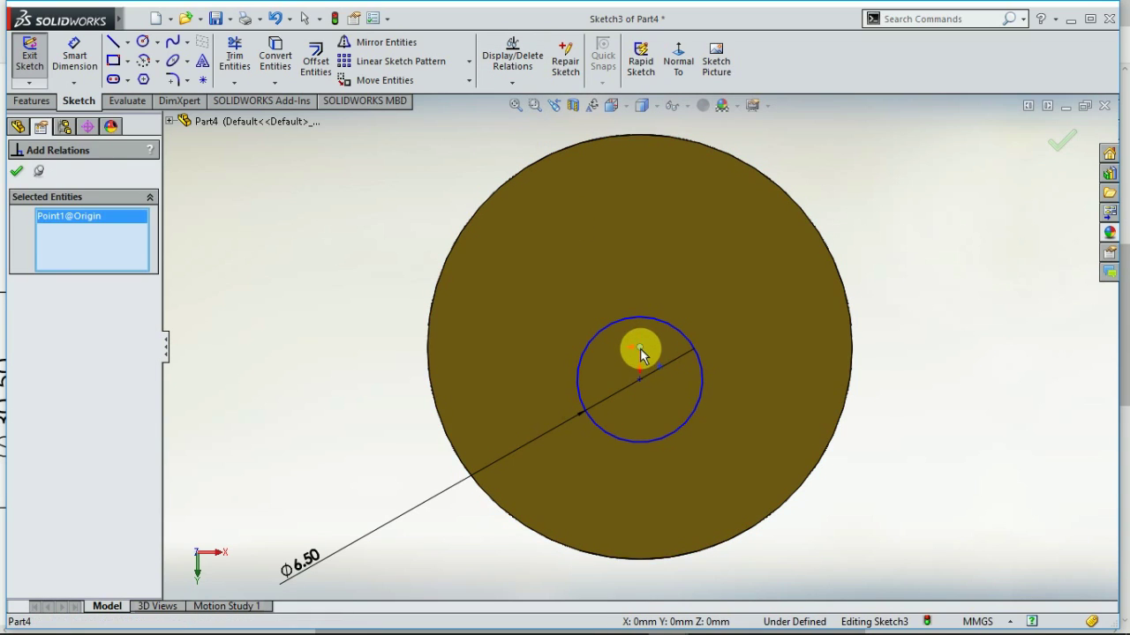
click(639, 379)
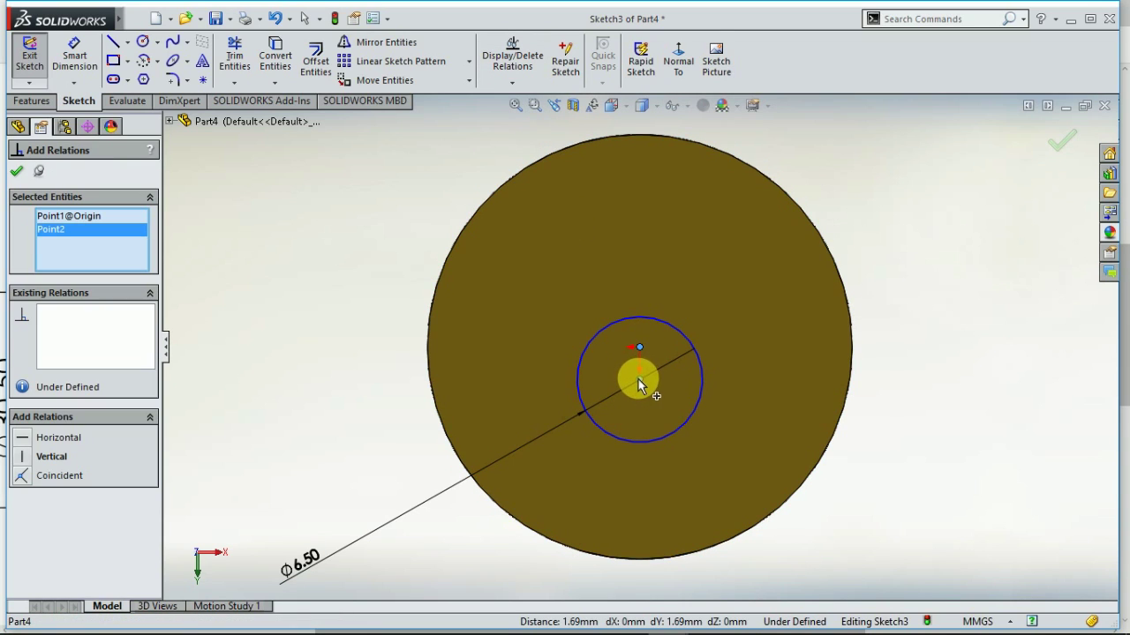
click(26, 474)
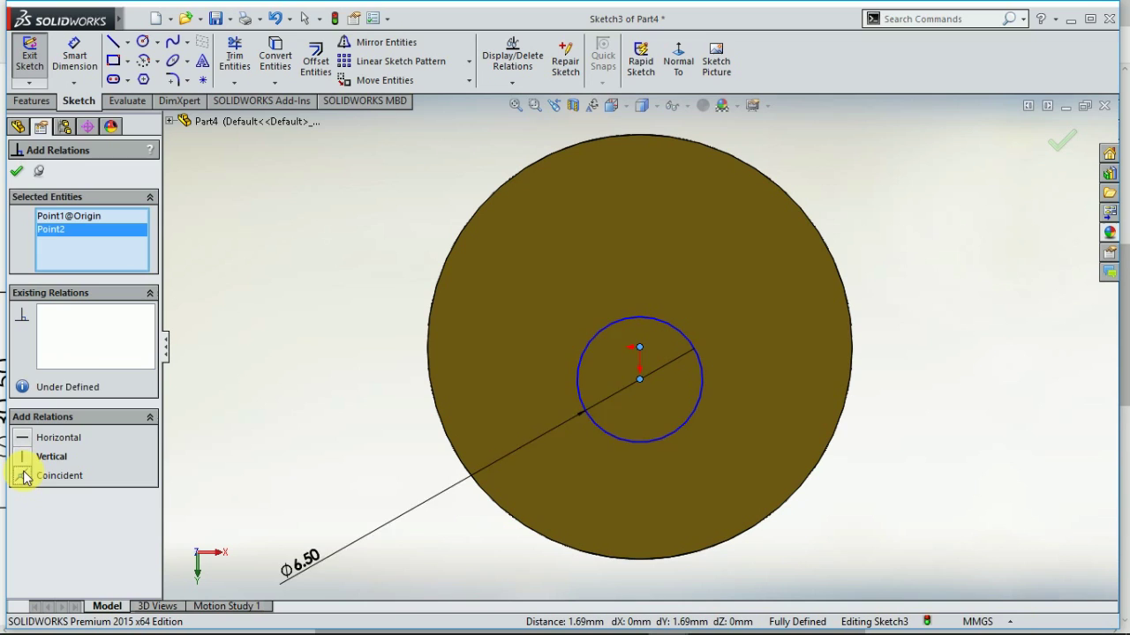
click(19, 172)
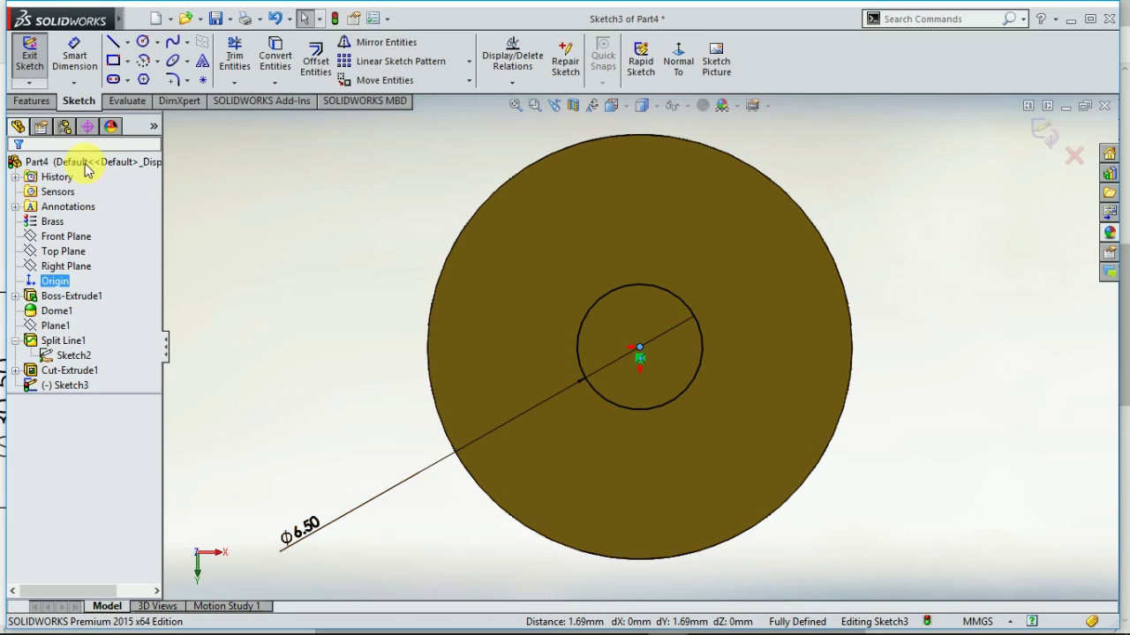
Cut the 6.5 mm circle up into the domed cylinder as a blind extruded cut 25 mm deep
click(35, 101)
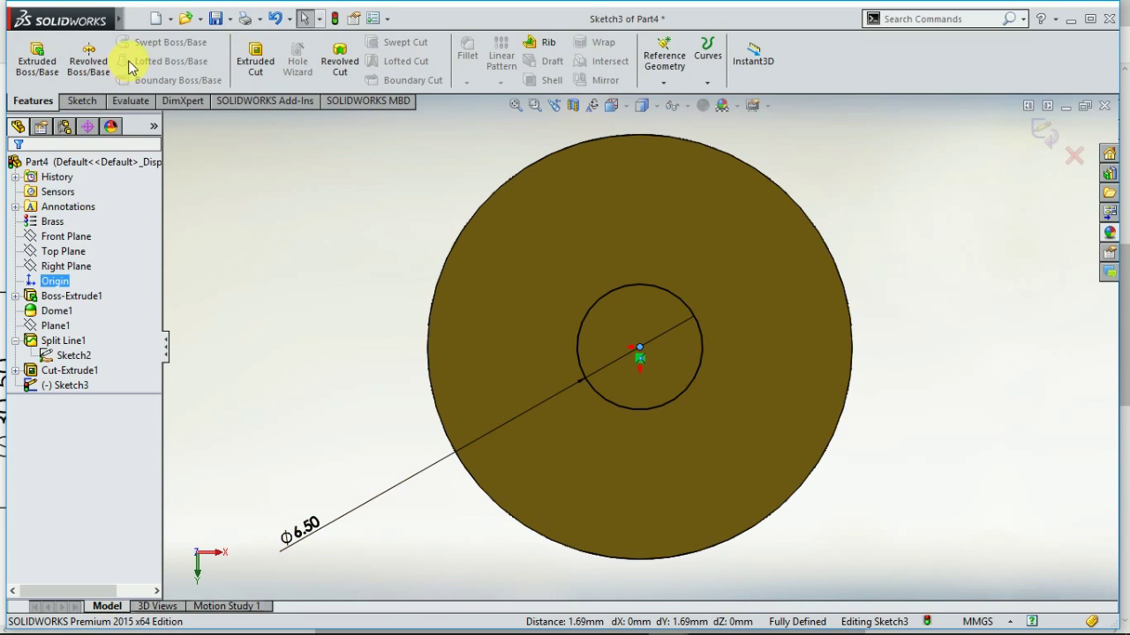
click(255, 58)
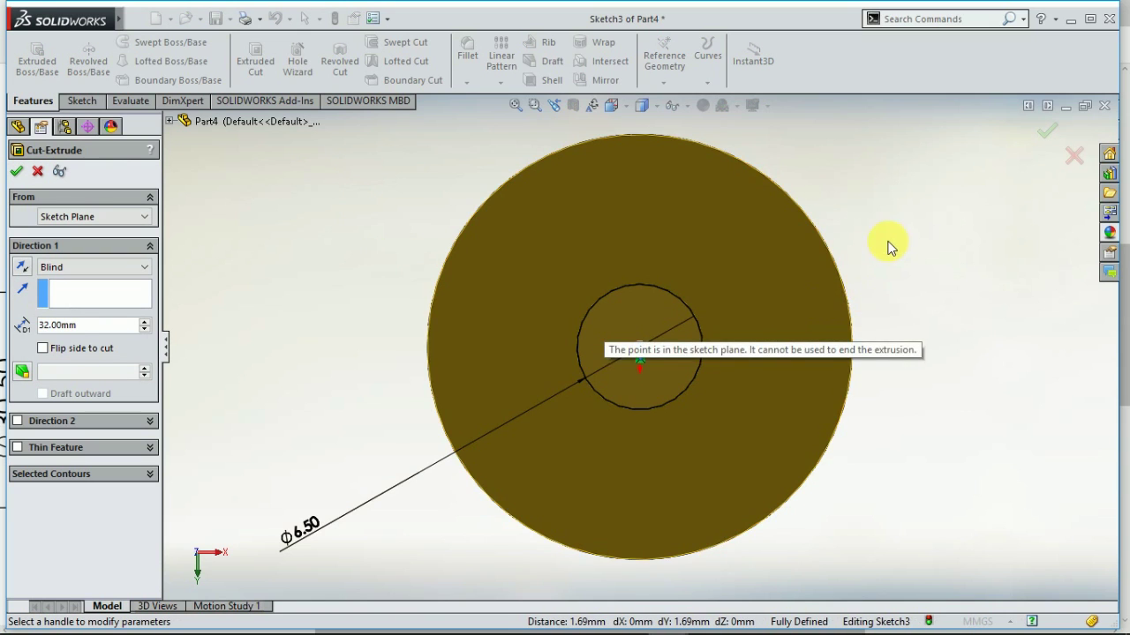
middle_drag(888, 244, 900, 426)
key(f)
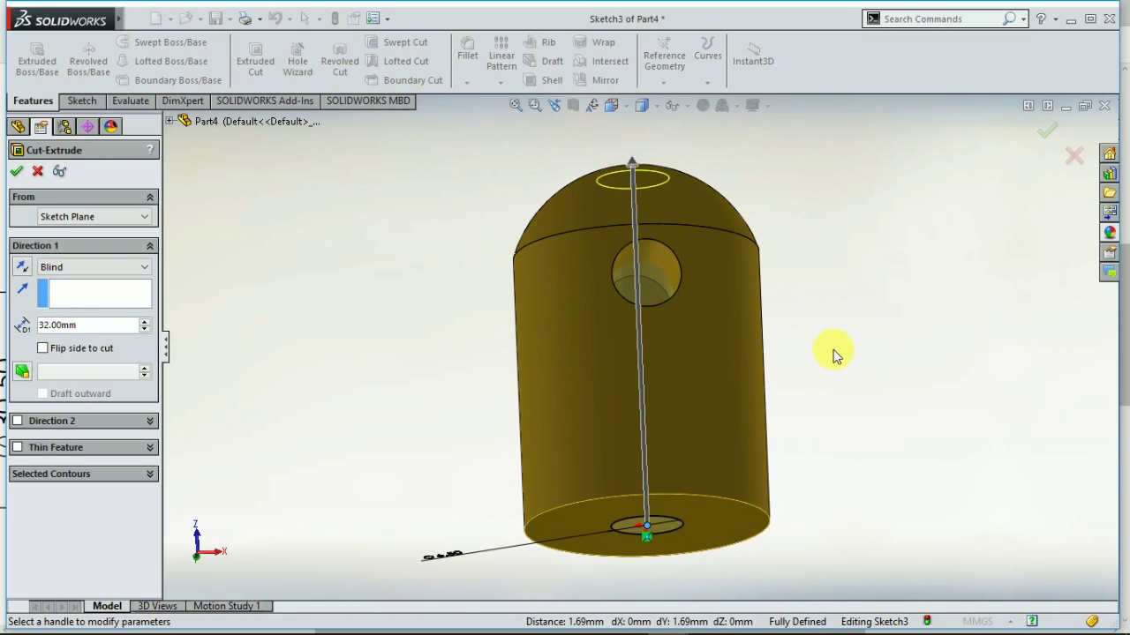
click(633, 163)
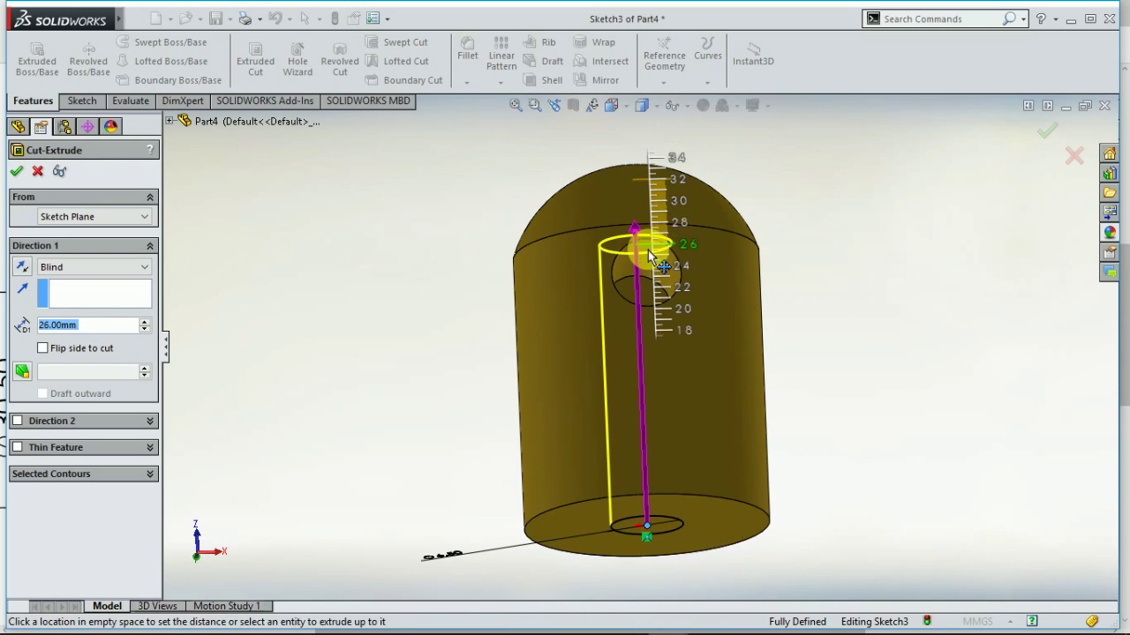
click(651, 256)
mouse_move(757, 209)
middle_down()
mouse_move(795, 239)
mouse_move(803, 271)
mouse_move(792, 265)
middle_up()
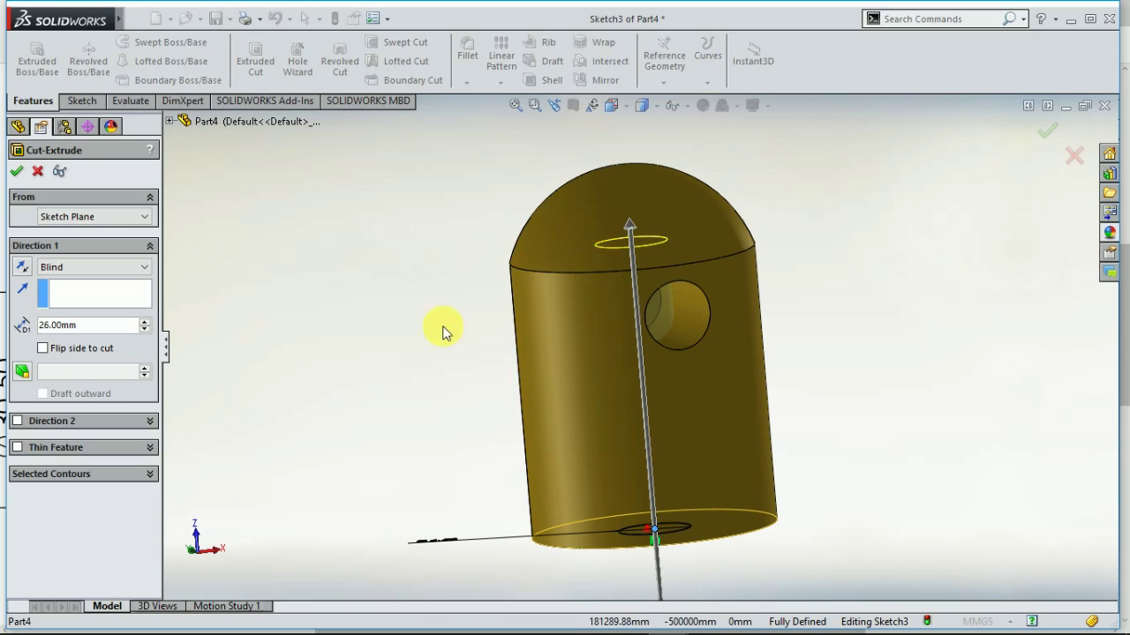
double_click(95, 327)
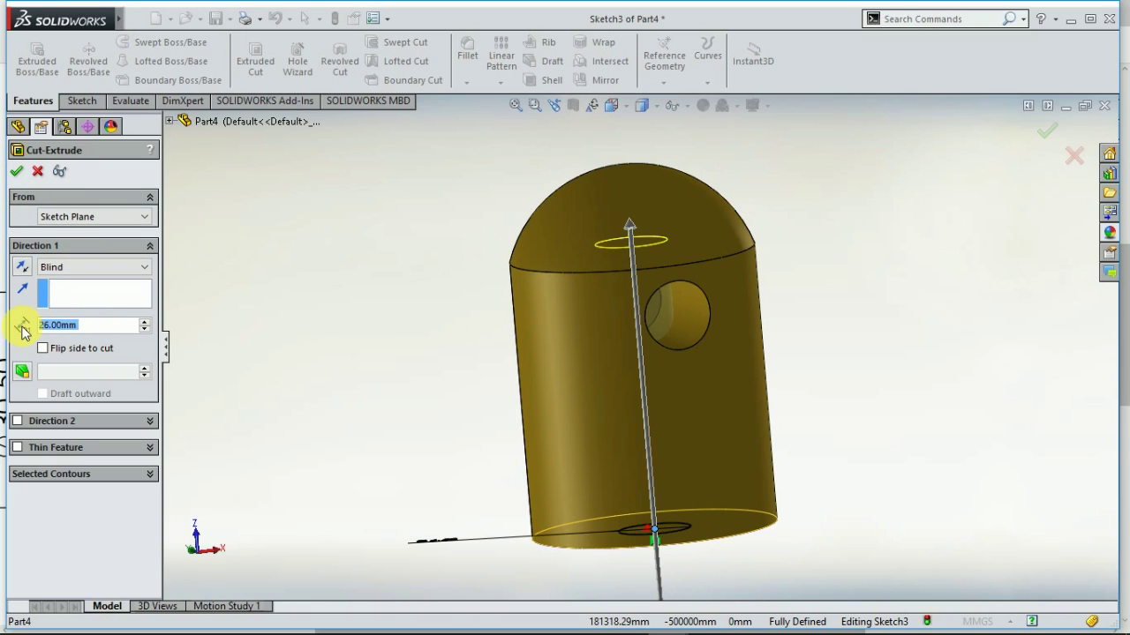
text(25)
key(Return)
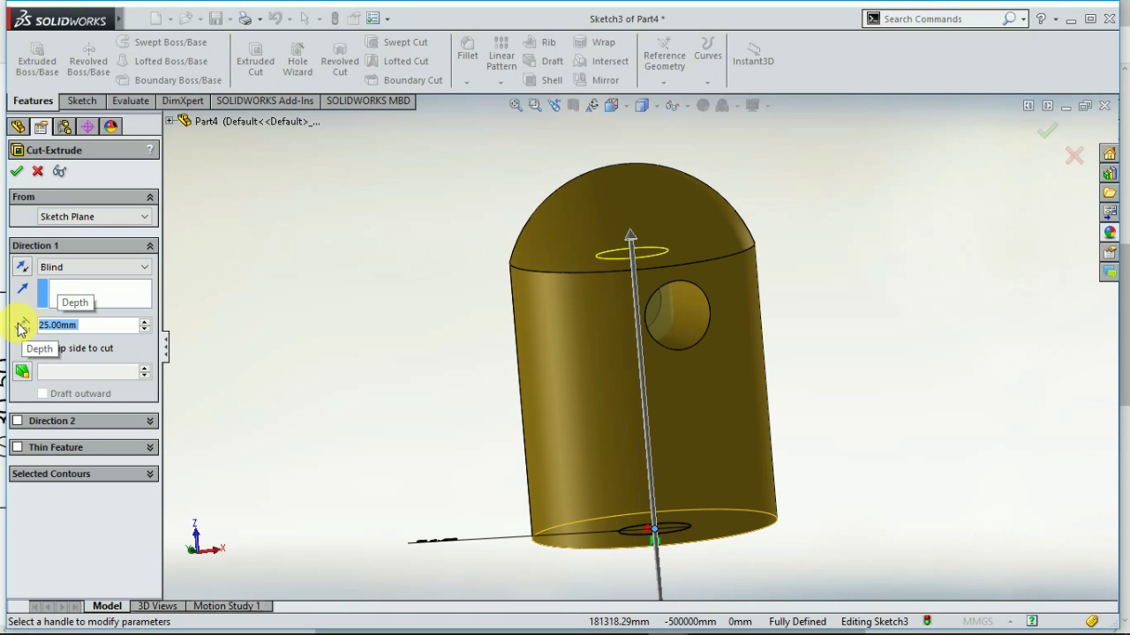
click(18, 173)
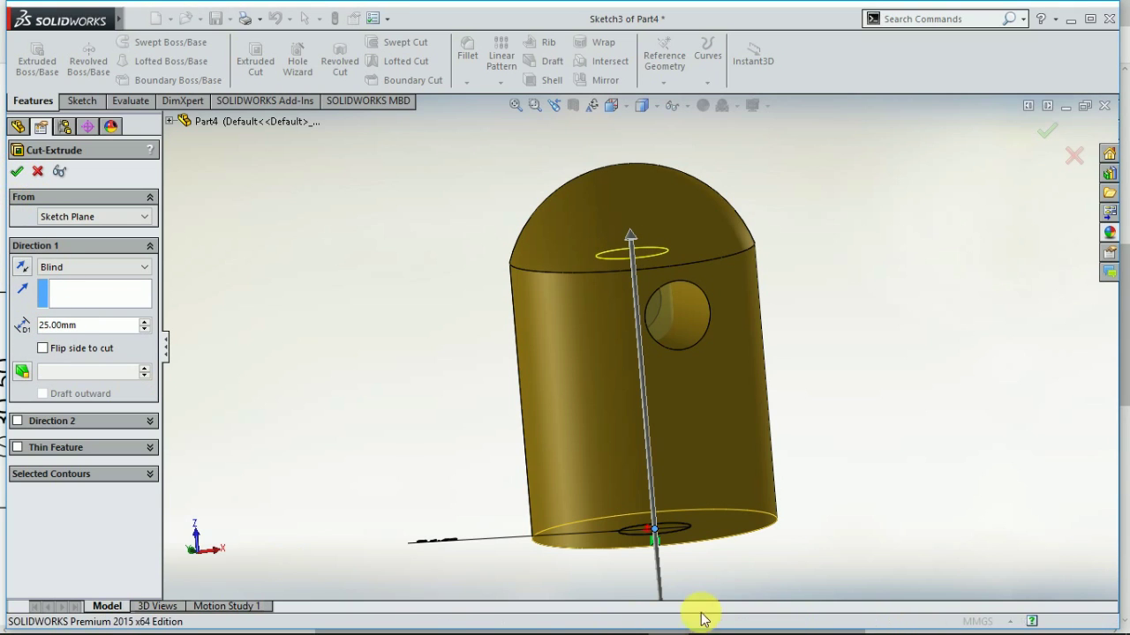
Apply a planar section view of the domed part along the Top Plane to expose the internal holes
middle_drag(913, 411, 885, 371)
middle_drag(907, 392, 776, 521)
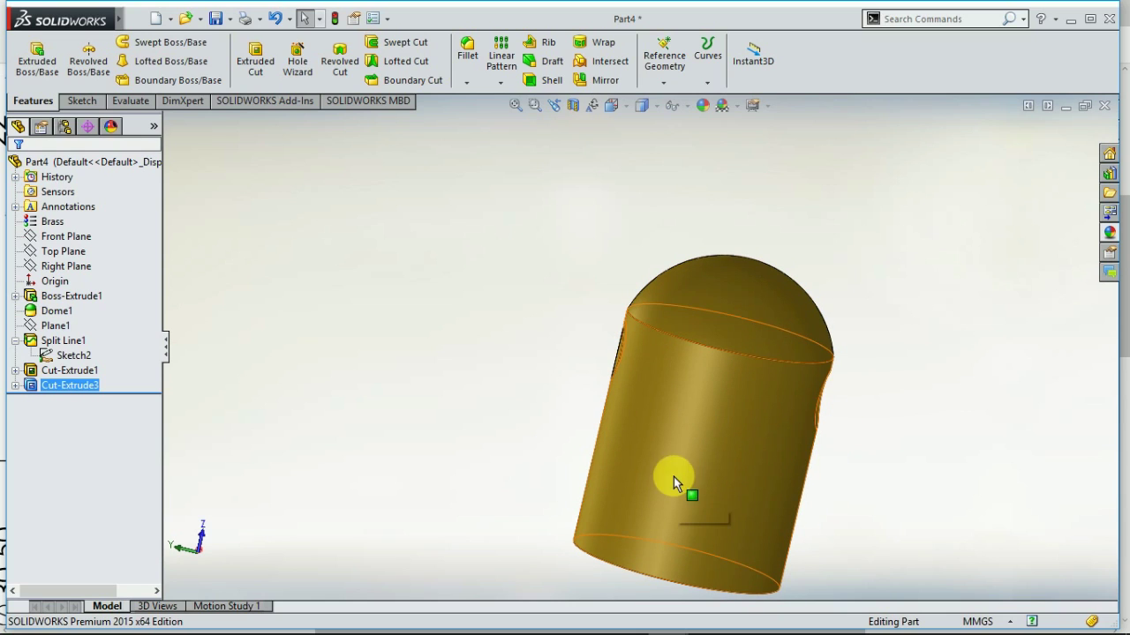
click(572, 107)
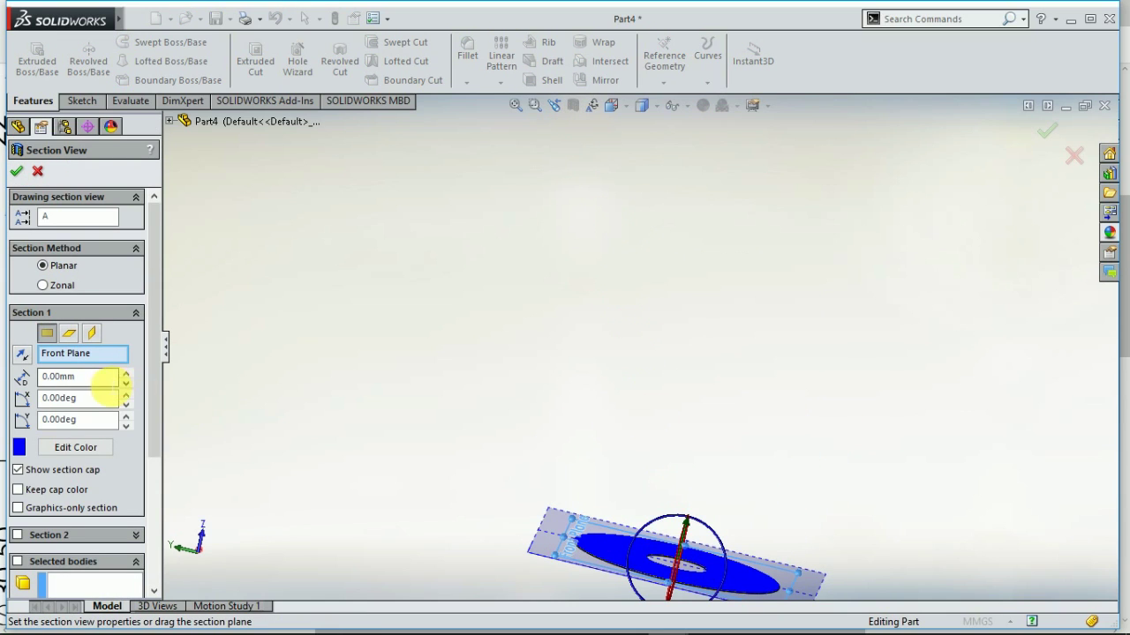
click(69, 333)
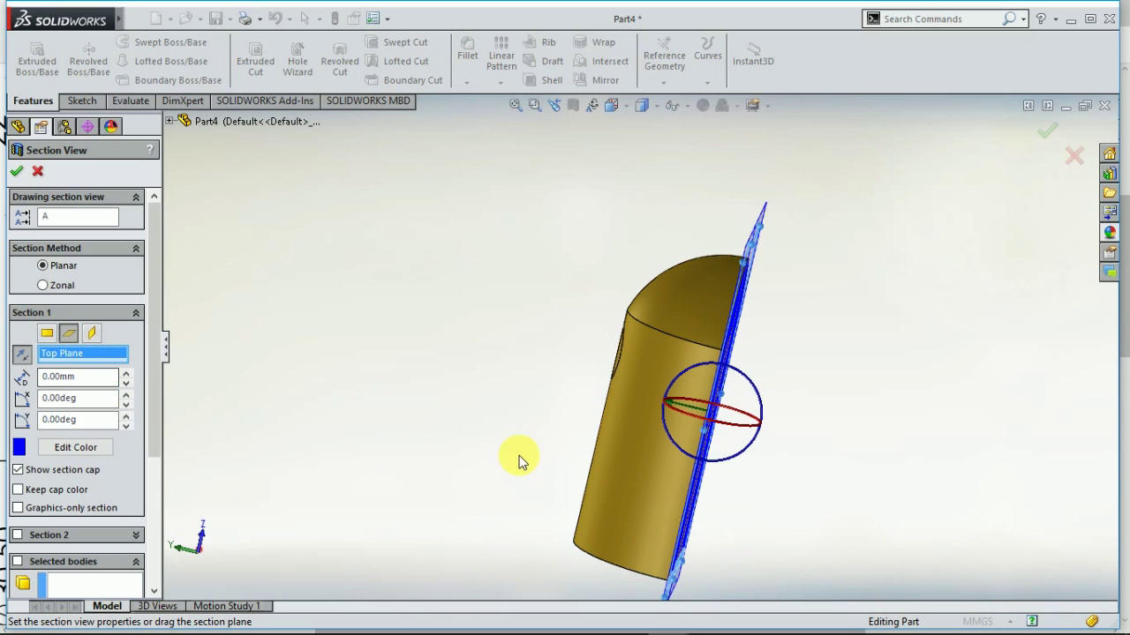
middle_drag(836, 466, 802, 456)
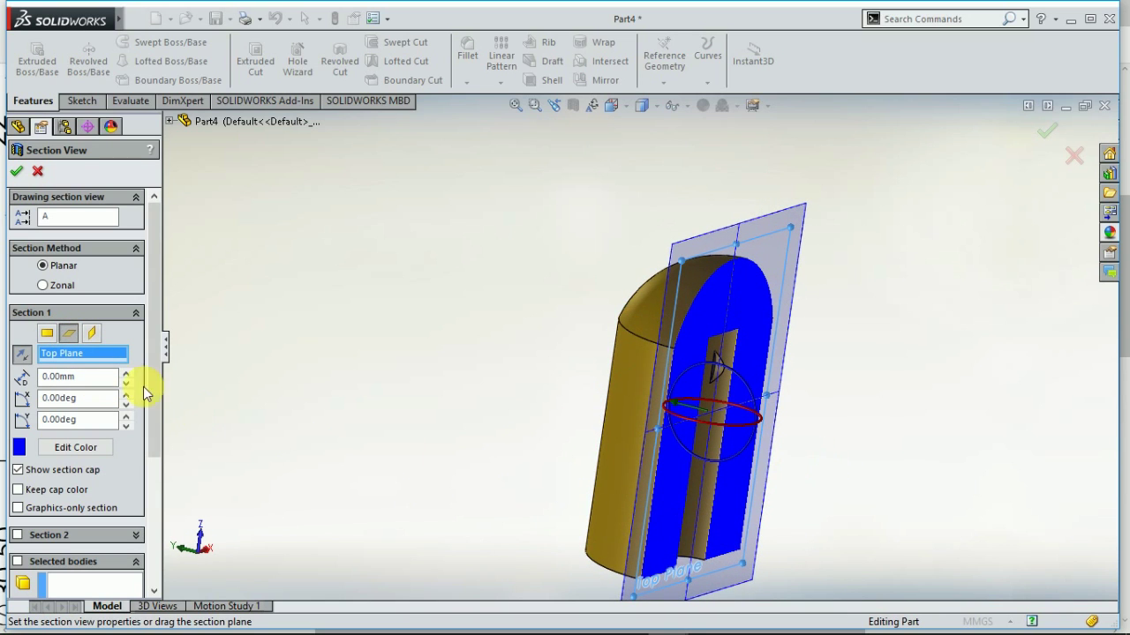
click(18, 173)
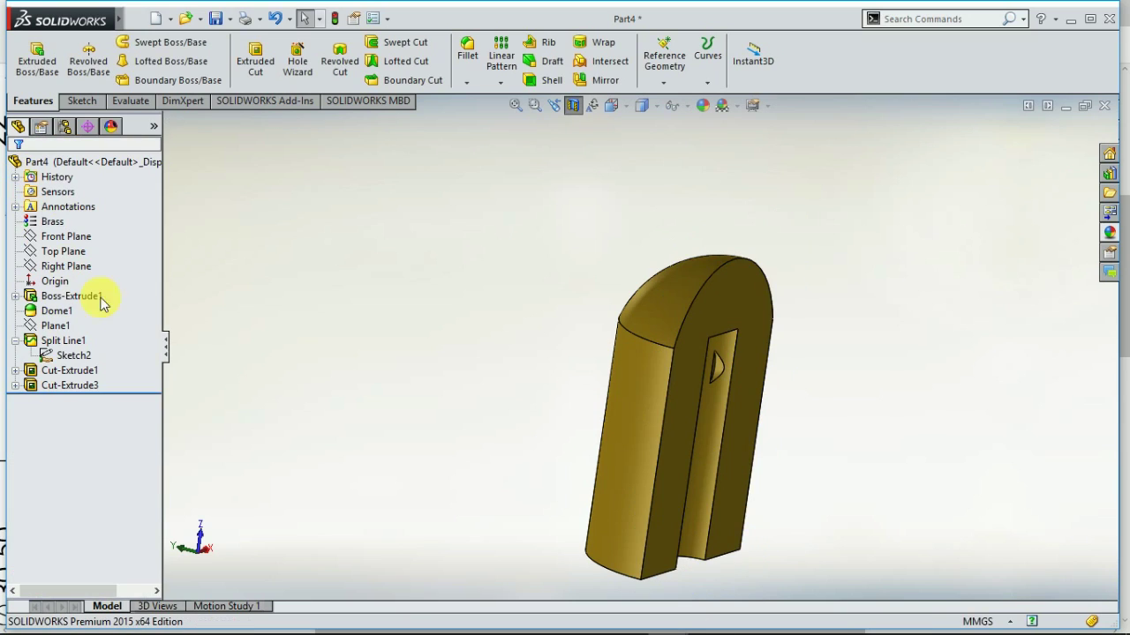
Edit the side hole's extruded cut and set its blind depth to 29 mm
click(49, 372)
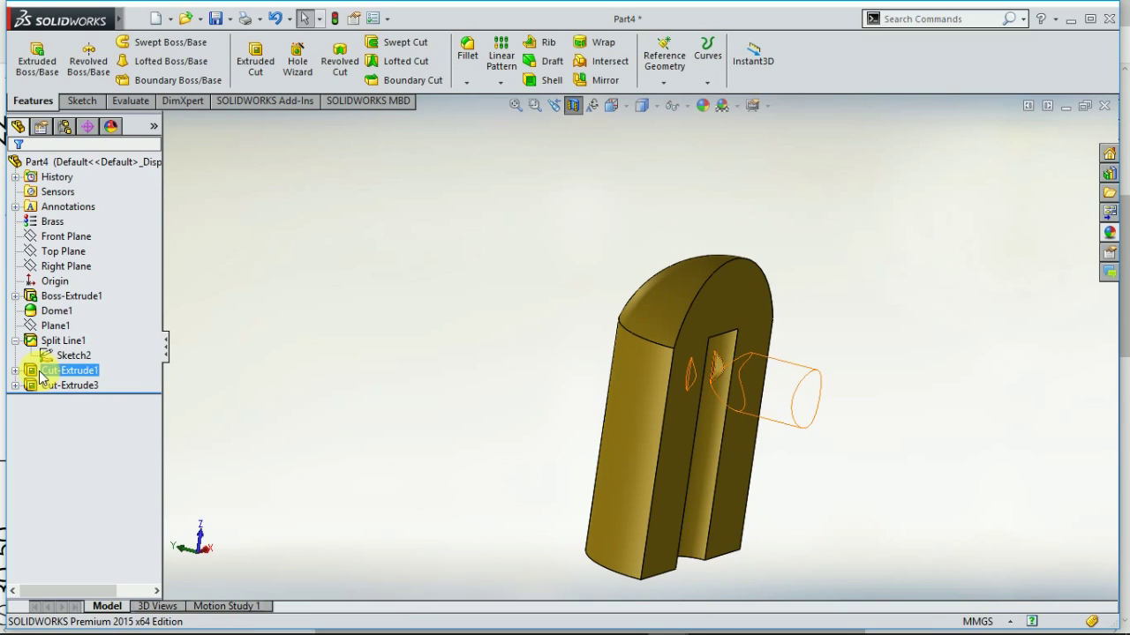
key(Escape)
click(28, 375)
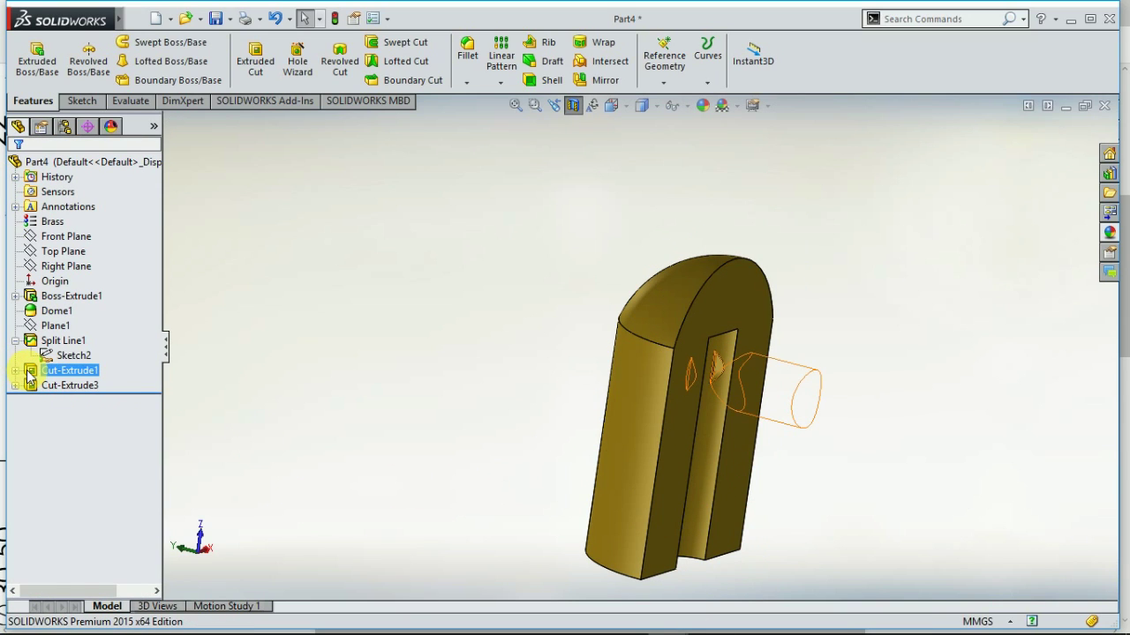
right_click(28, 376)
click(46, 299)
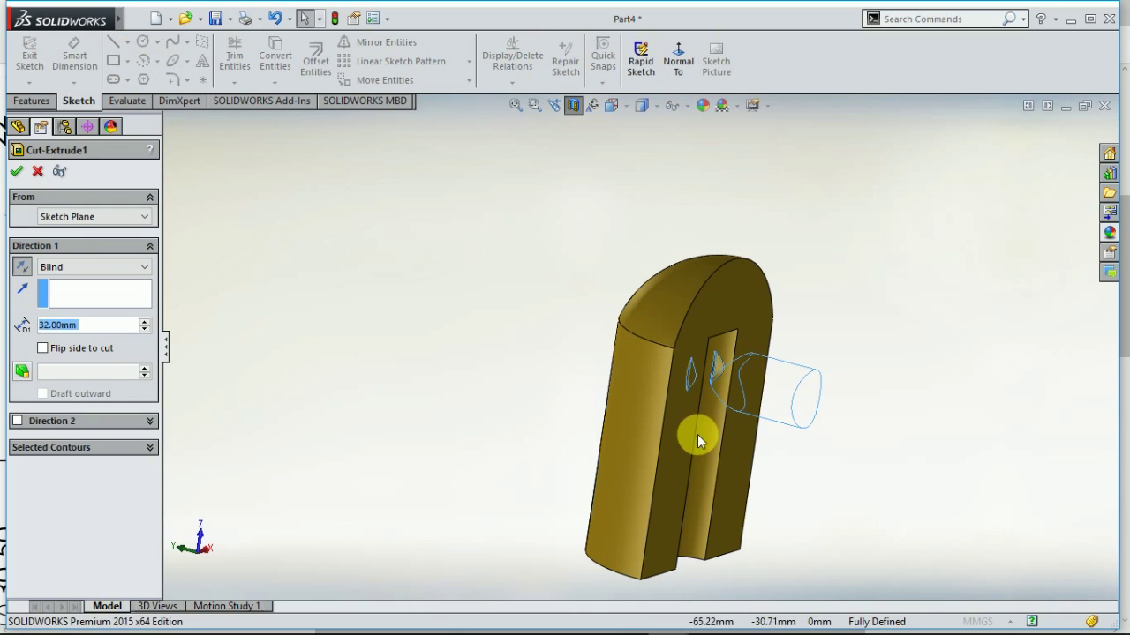
click(685, 368)
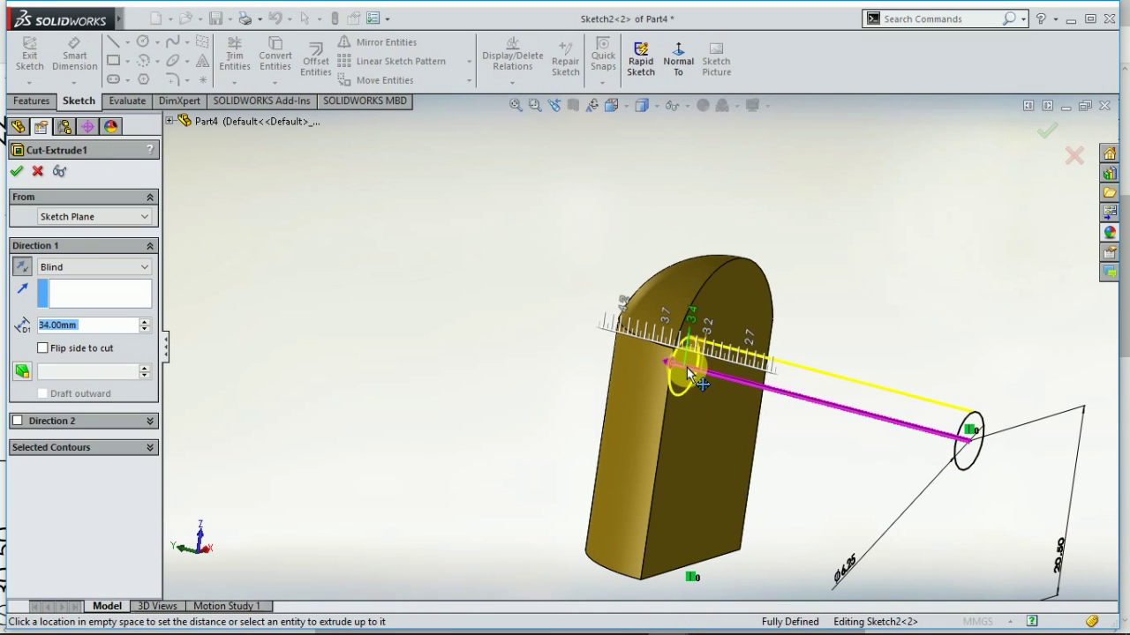
click(719, 389)
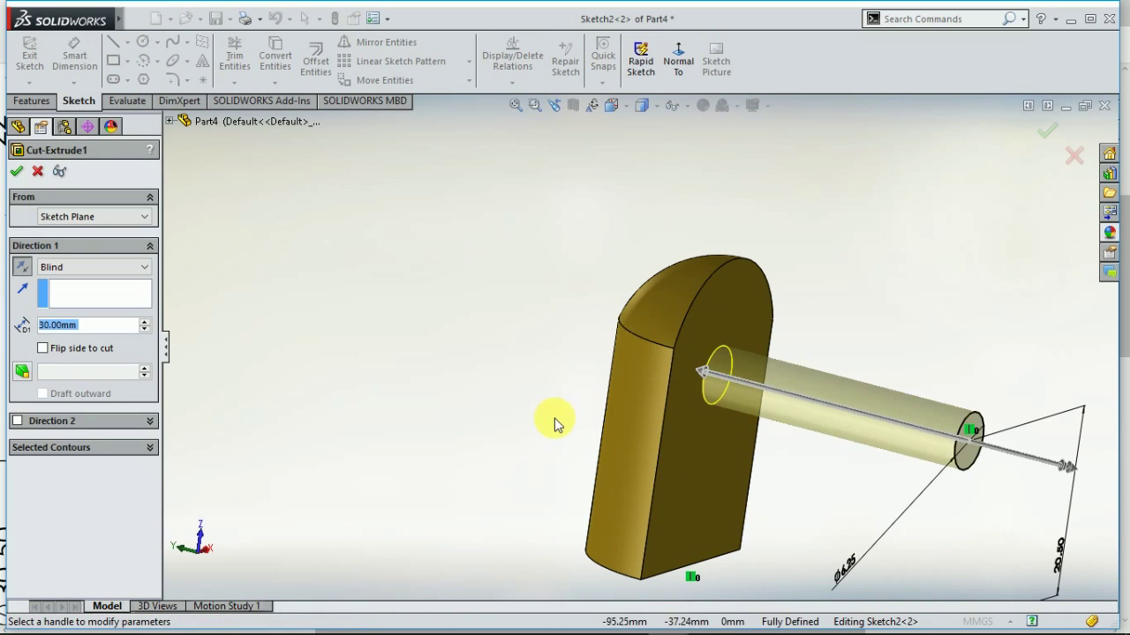
middle_drag(555, 421, 688, 413)
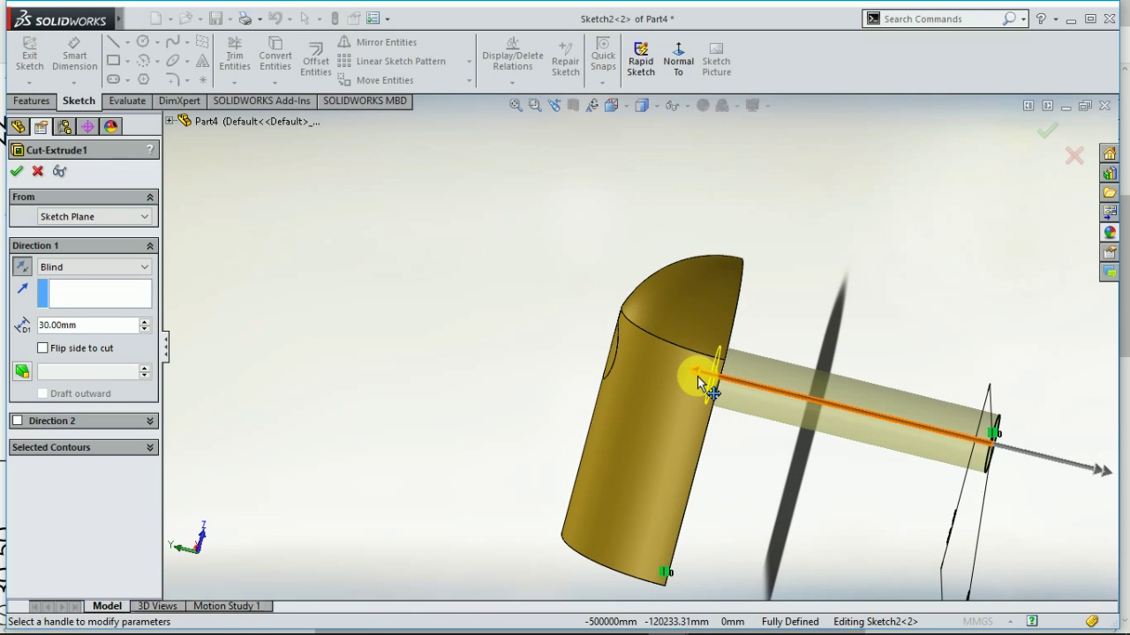
click(708, 384)
click(727, 389)
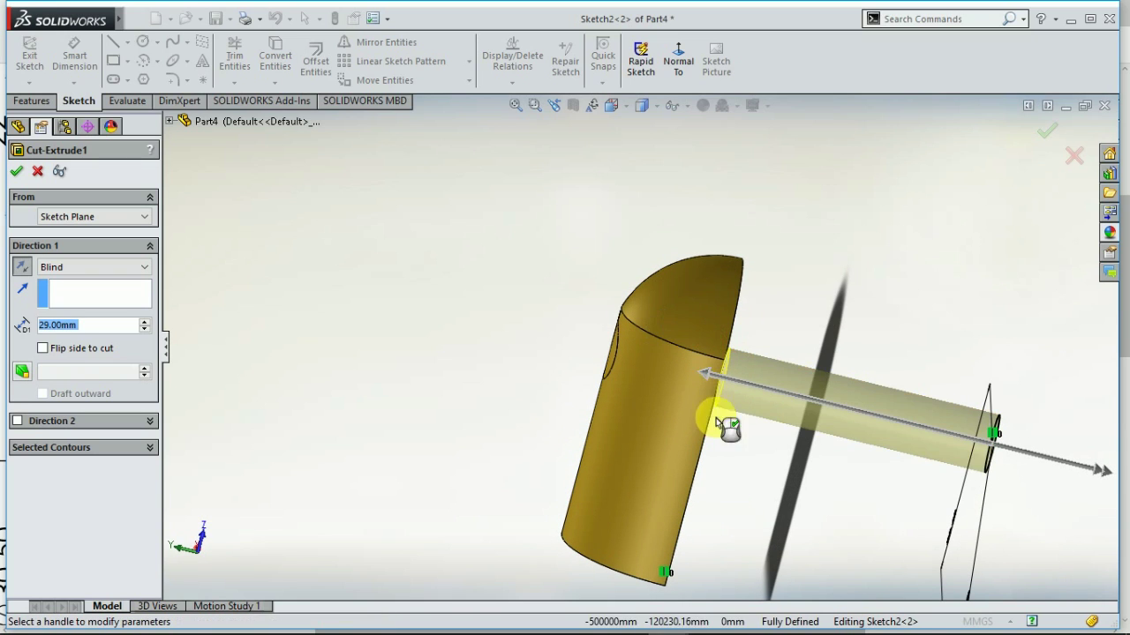
middle_drag(783, 483, 784, 495)
click(114, 309)
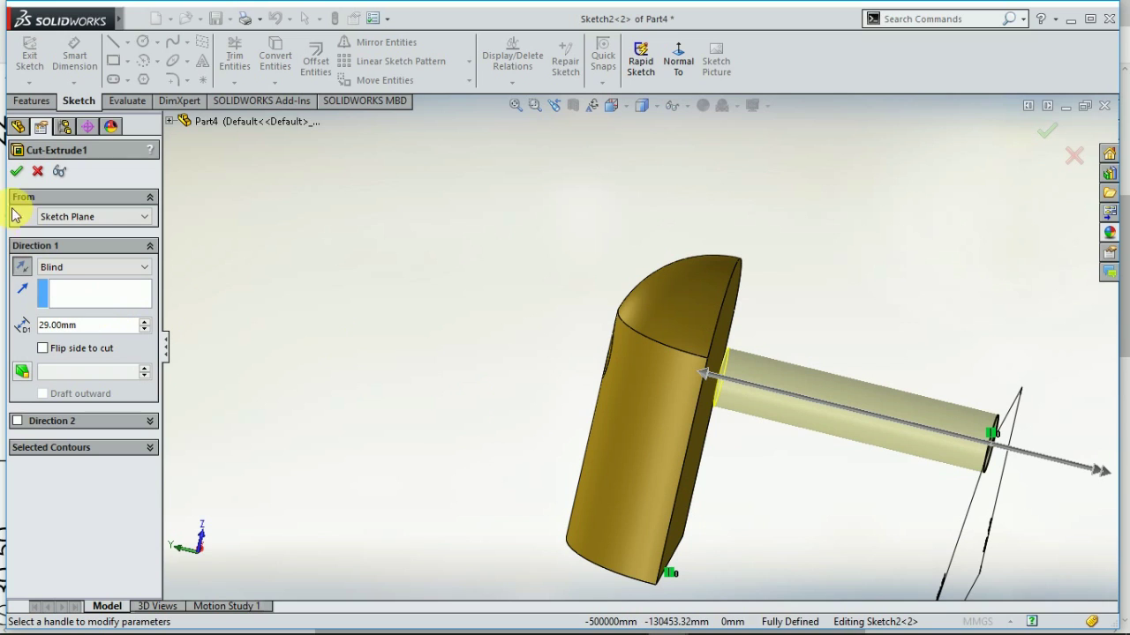
click(16, 173)
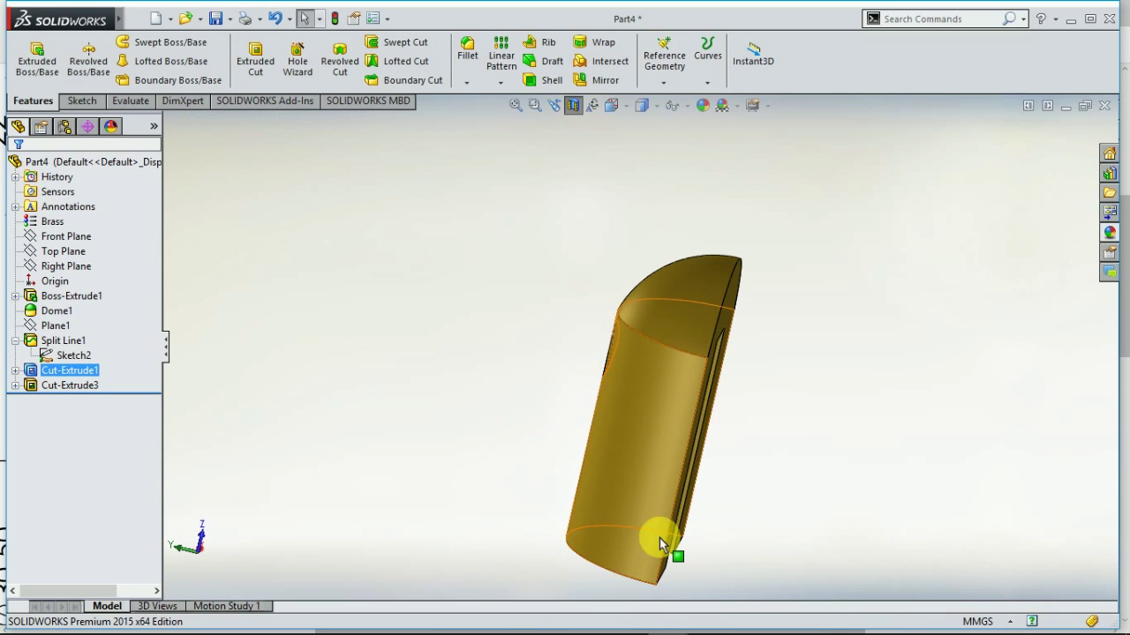
Turn off the section view and inspect the whole domed part from the side hole to the bottom bore
middle_drag(788, 375, 676, 386)
click(573, 107)
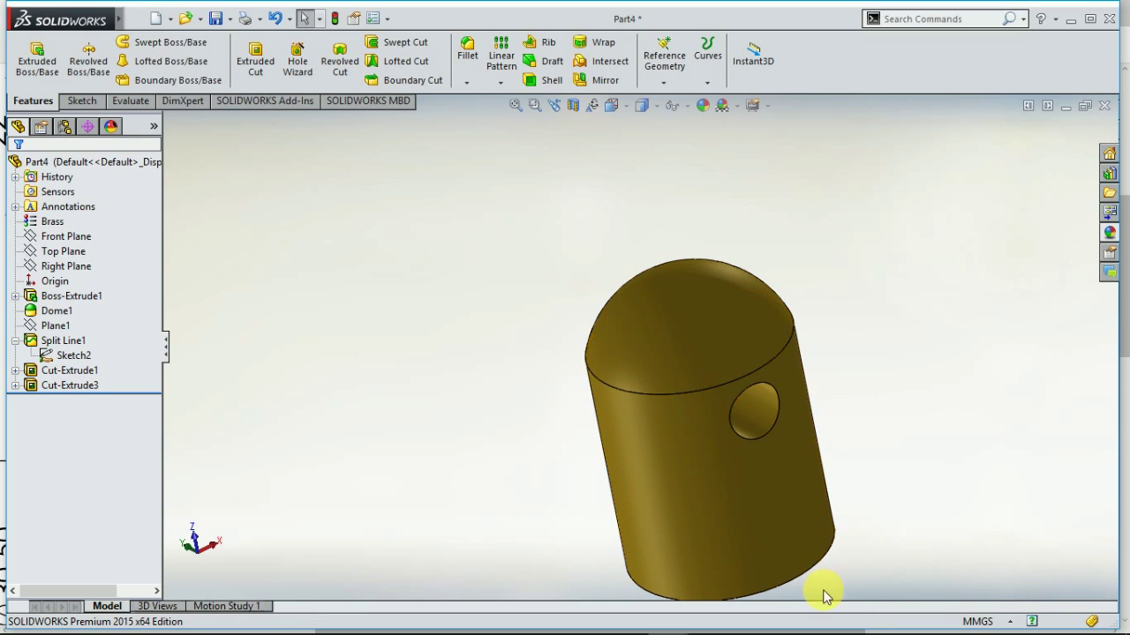
middle_drag(824, 595, 632, 499)
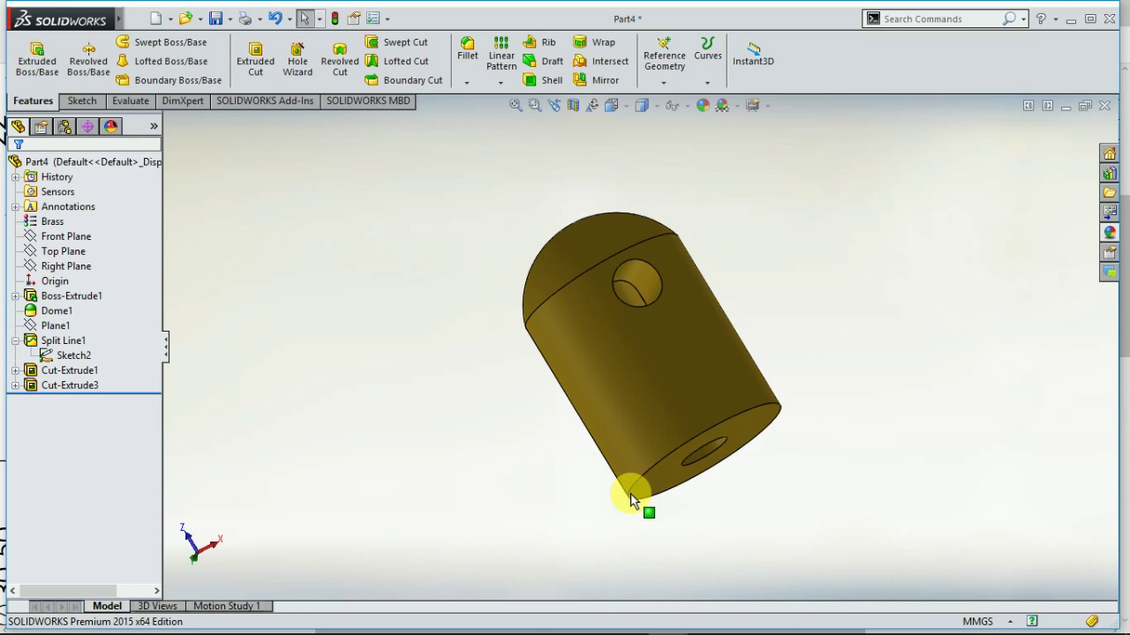
Switch to the MJK-706.PDF drawing and examine the domed part's front view, the circular view below it and the side hole's diameter
click(108, 622)
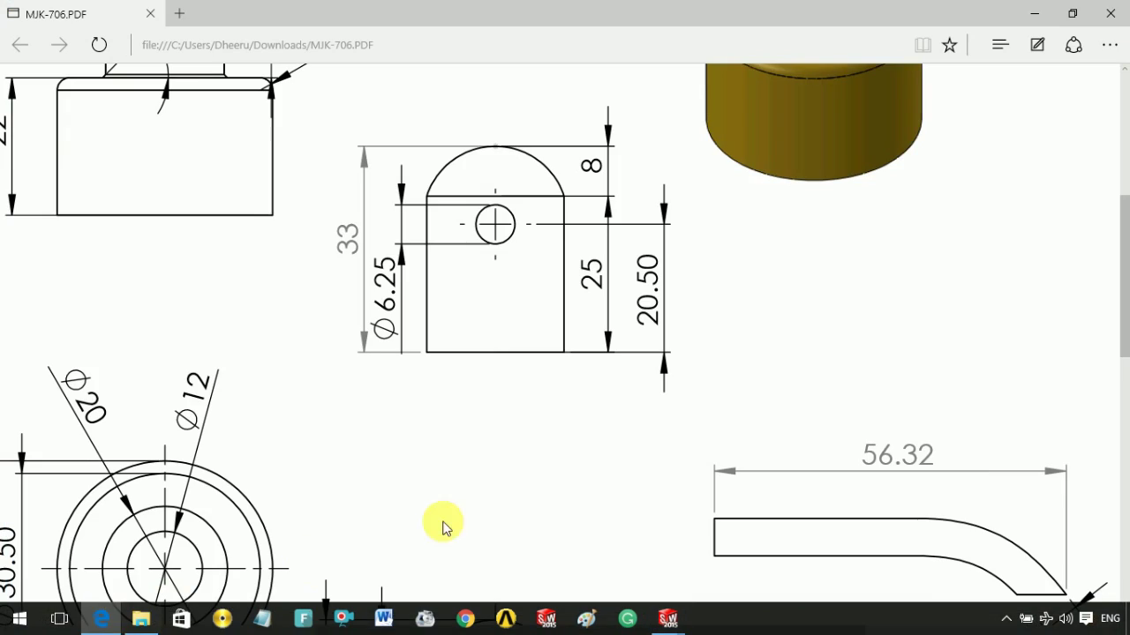
scroll(588, 313, up, 1)
scroll(578, 329, down, 1)
scroll(575, 349, down, 2)
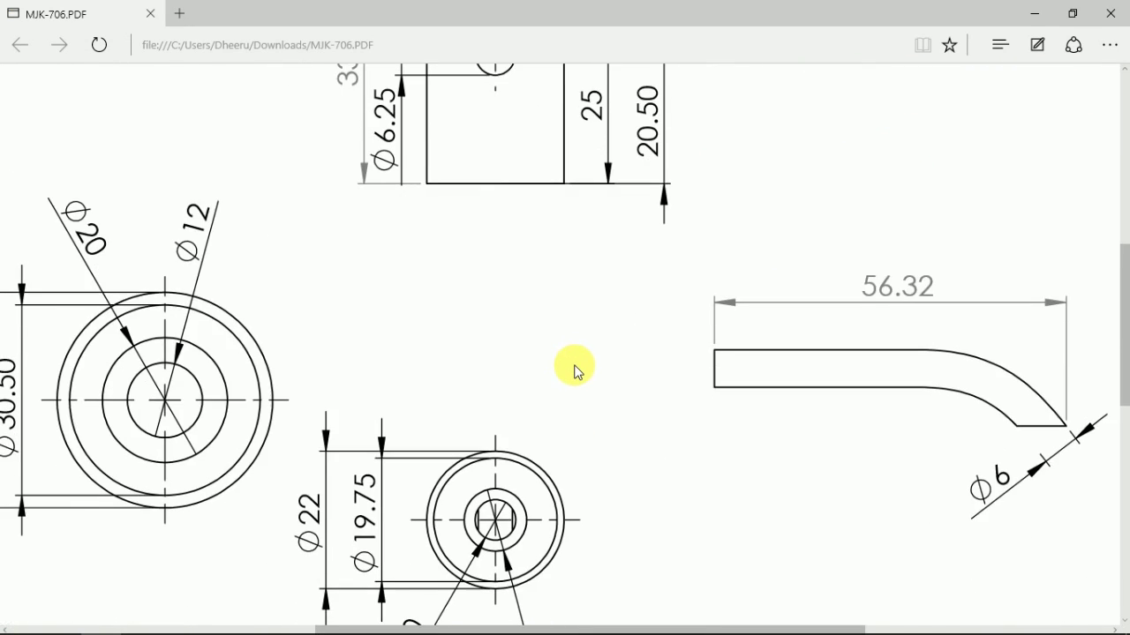
scroll(588, 371, up, 3)
scroll(625, 416, down, 2)
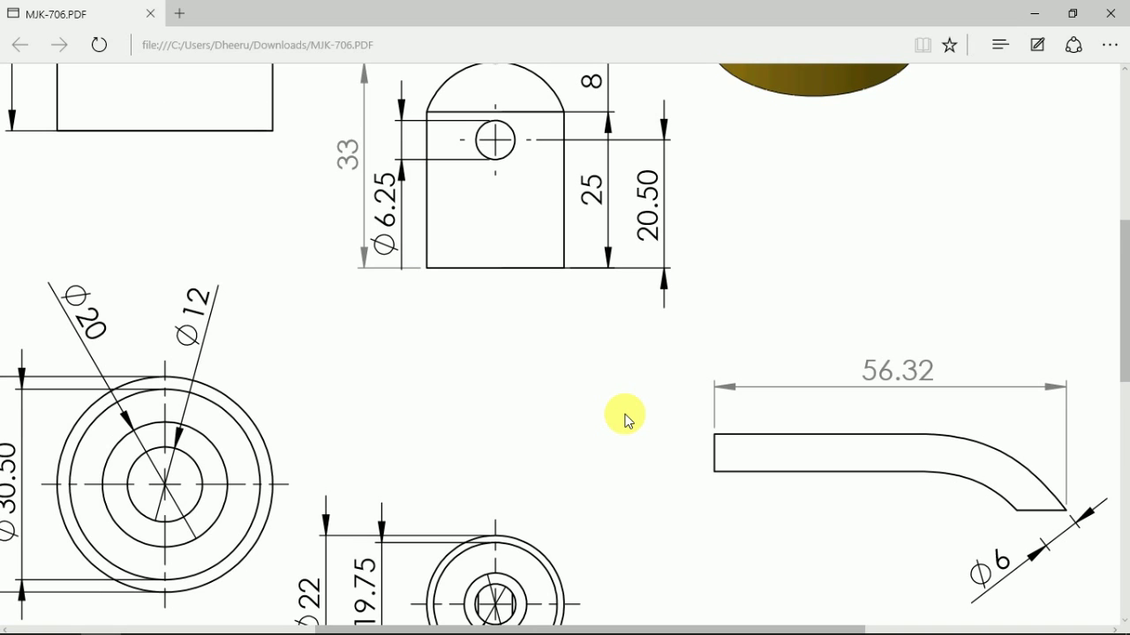
scroll(625, 416, down, 1)
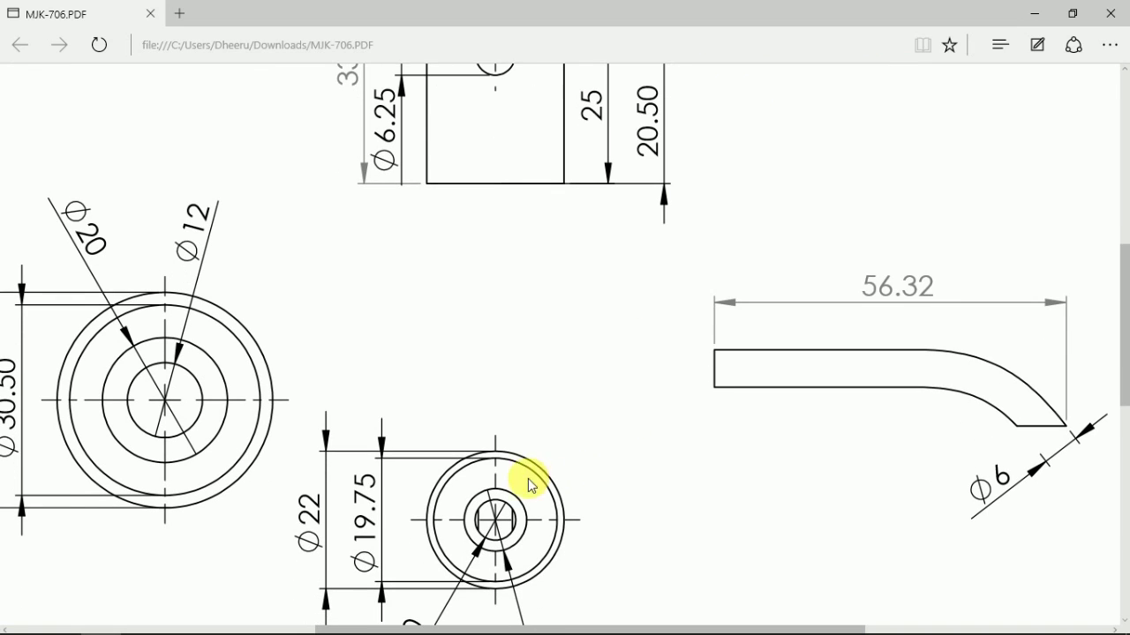
scroll(512, 434, up, 2)
drag(381, 265, 404, 347)
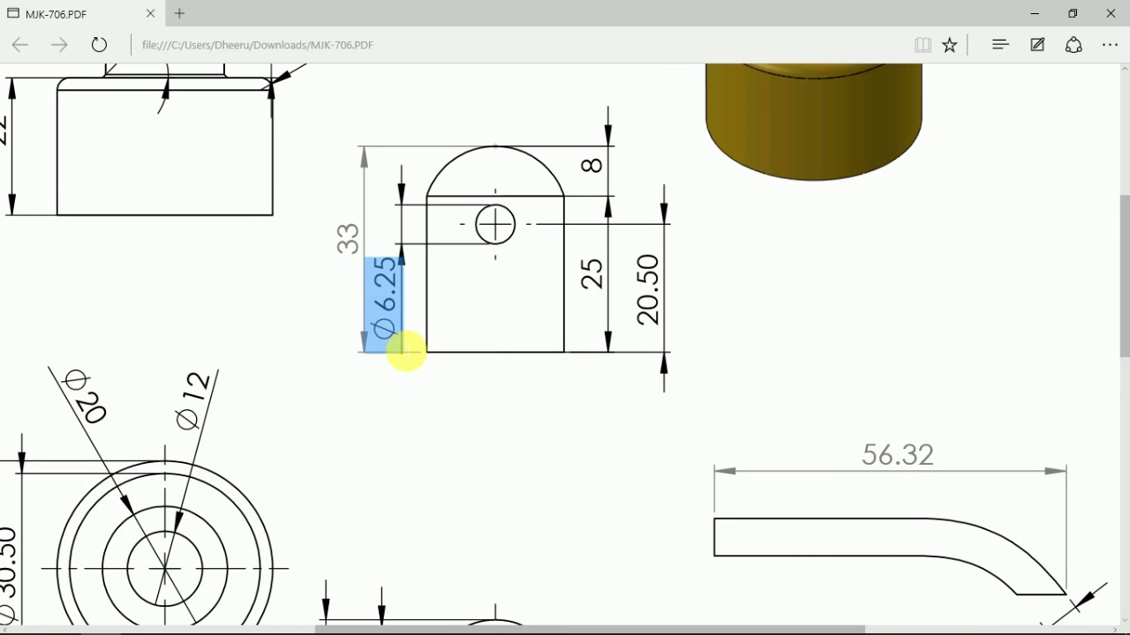
click(528, 393)
Examine the curved spout's dimensions and the assembled dispenser's 3D view in the drawing
scroll(1039, 549, down, 1)
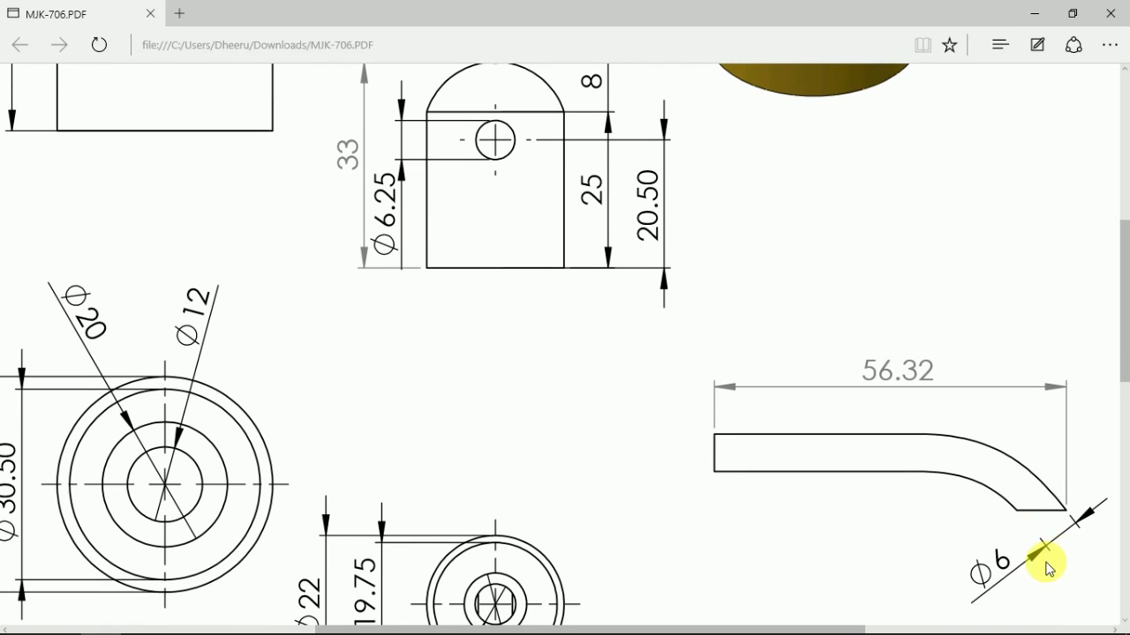
scroll(730, 491, up, 3)
scroll(715, 464, up, 1)
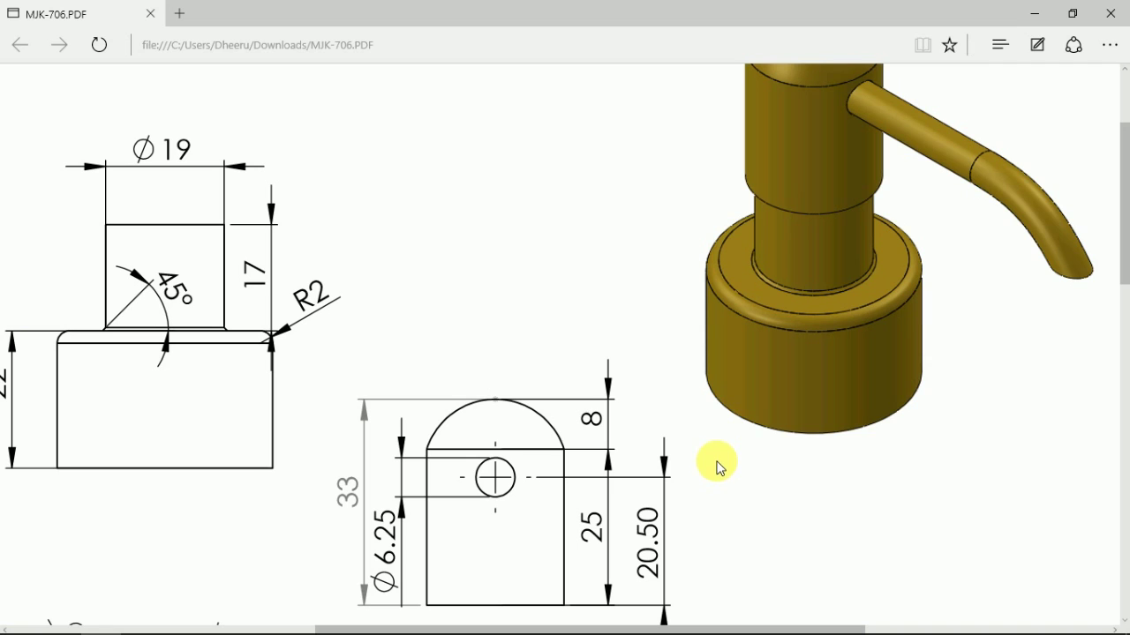
scroll(662, 457, up, 2)
scroll(662, 496, down, 1)
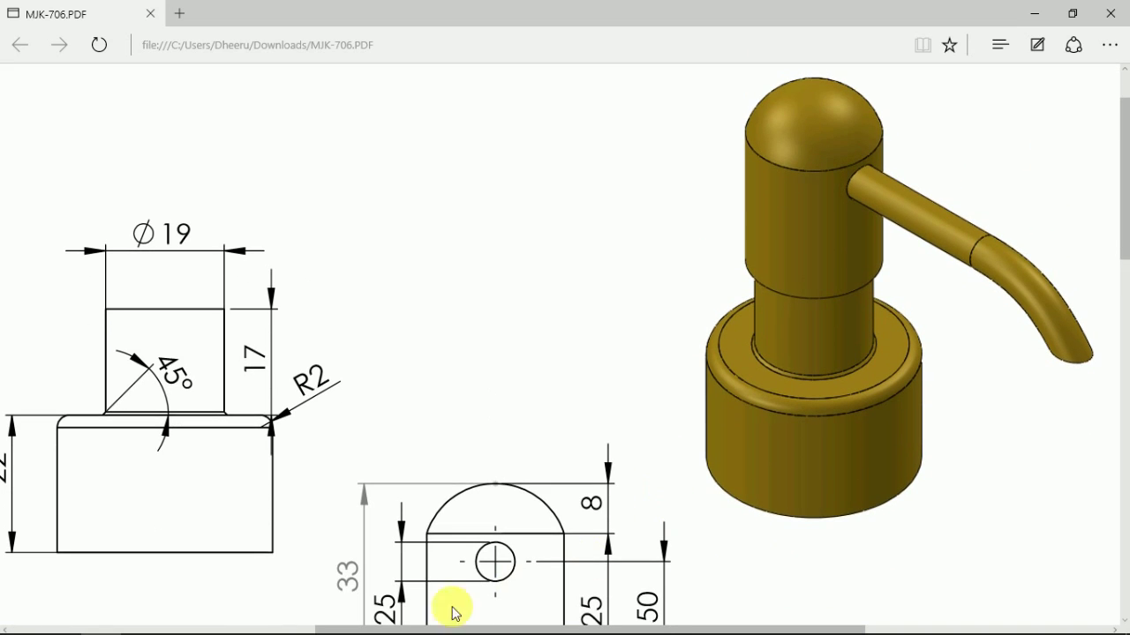
Return to Part4 in SOLIDWORKS and preview a planar section of the domed part along the Top Plane without keeping it
mouse_move(267, 628)
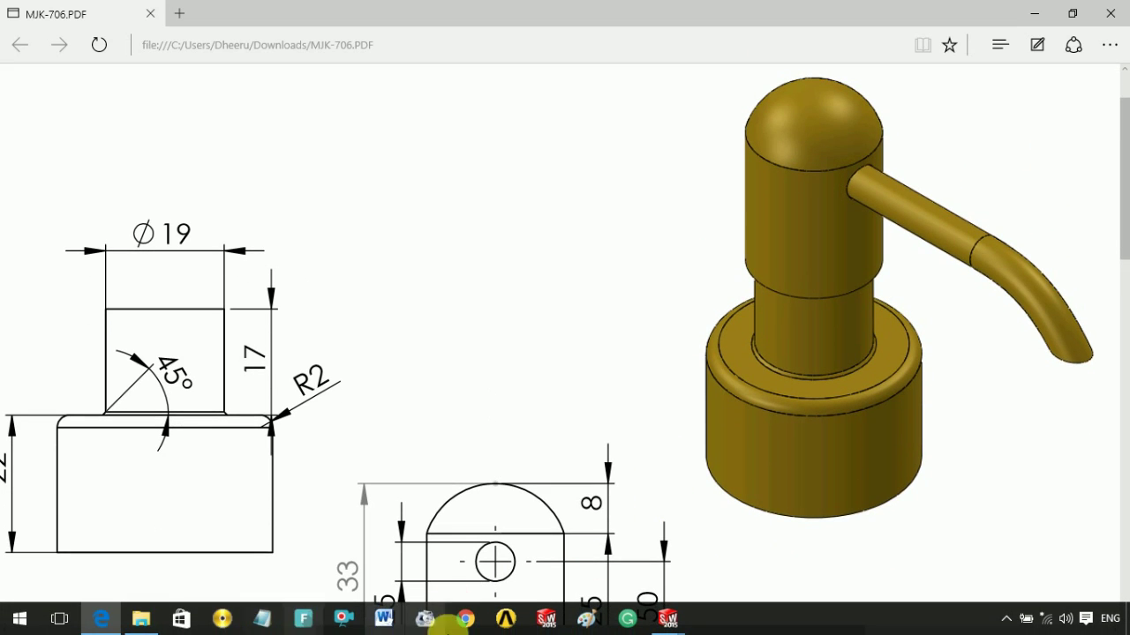
mouse_move(670, 618)
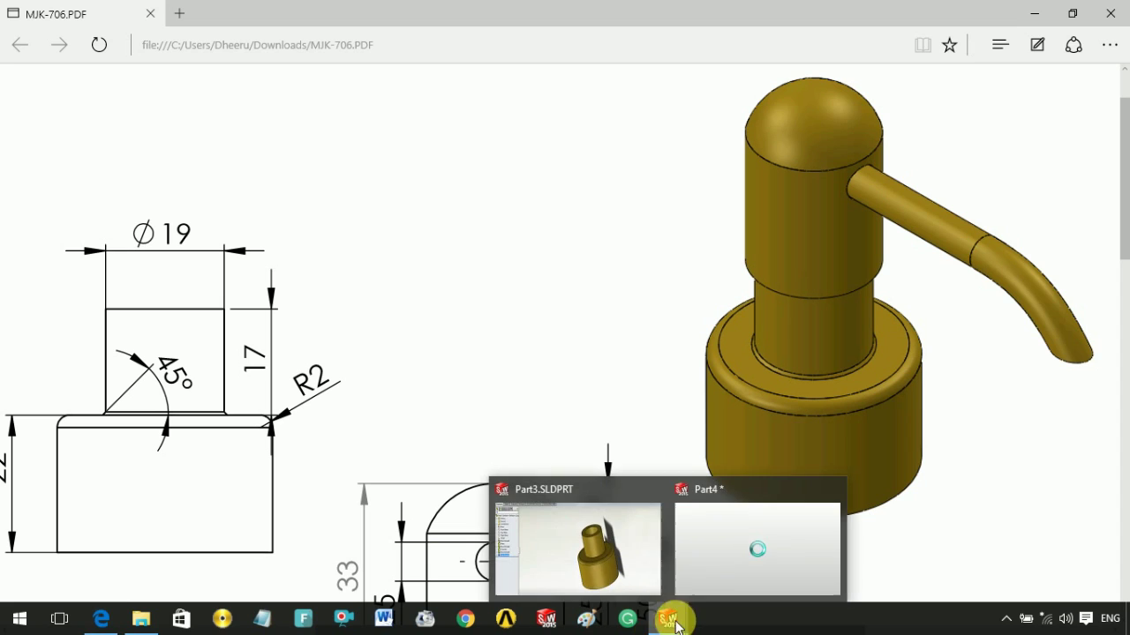
click(715, 578)
middle_drag(676, 397, 816, 495)
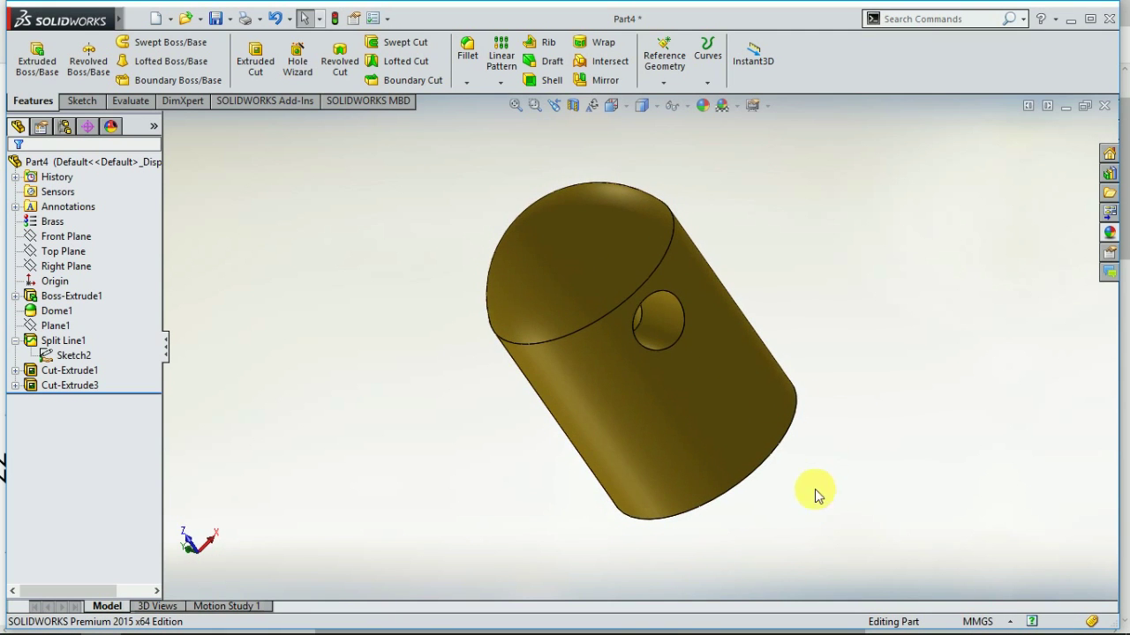
click(576, 106)
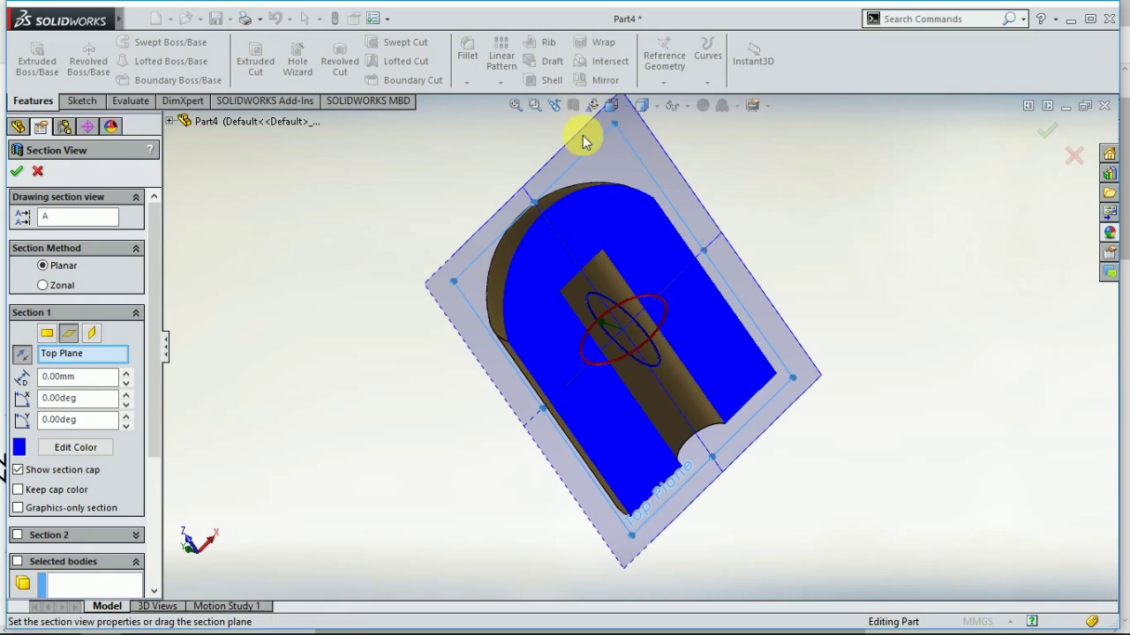
click(39, 172)
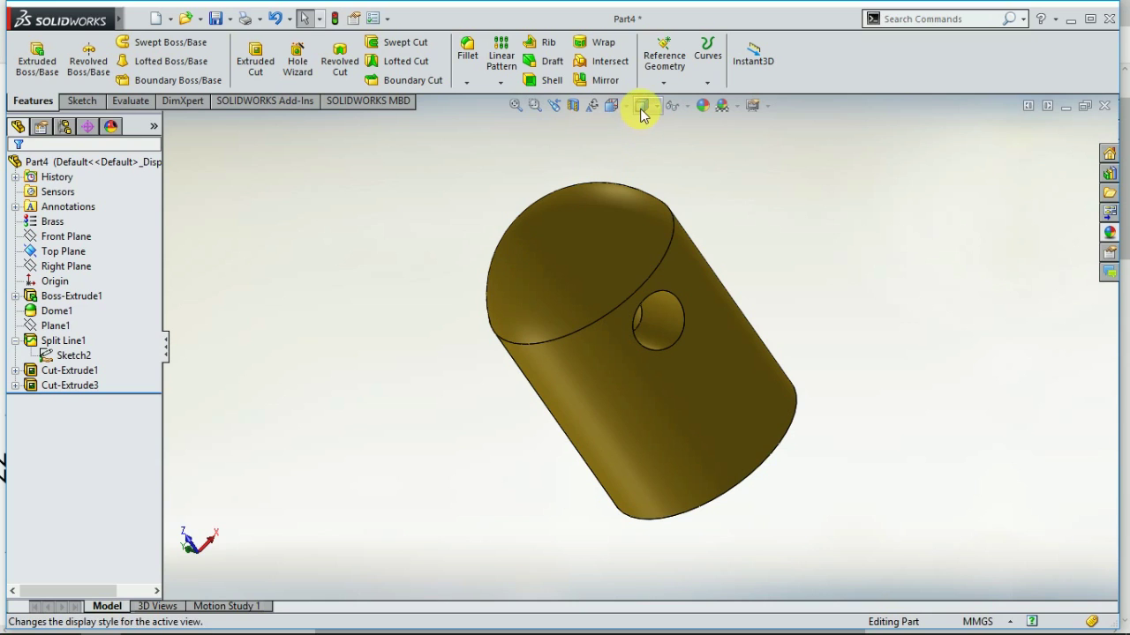
Orient the domed part to the Bottom view and save it as Part4.SLDPRT in the Documents folder
click(611, 106)
click(687, 377)
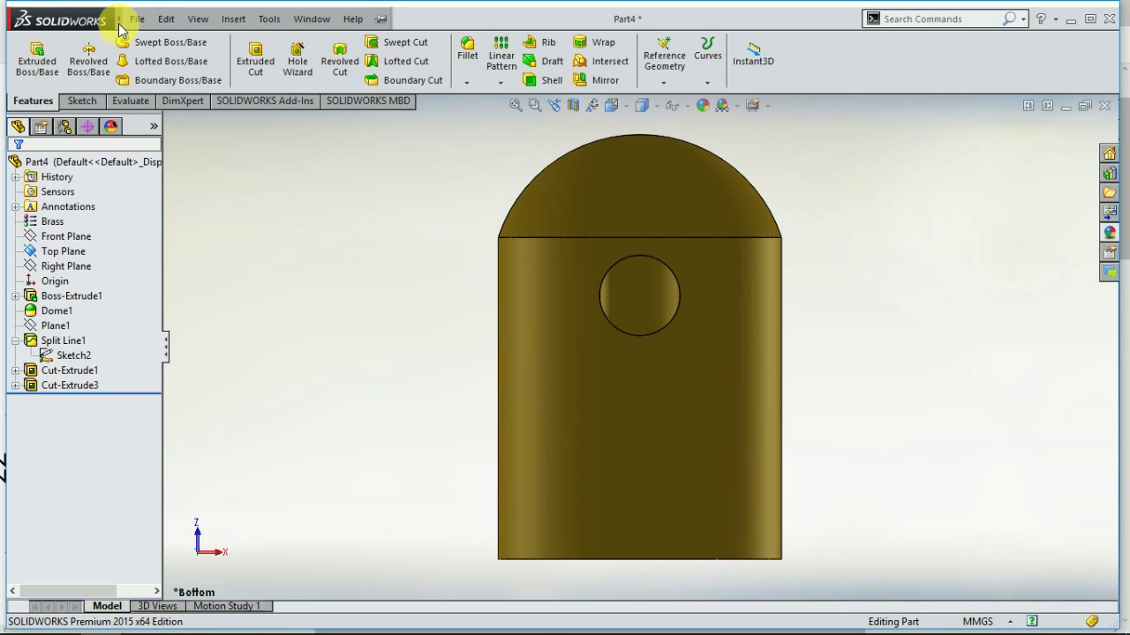
click(137, 18)
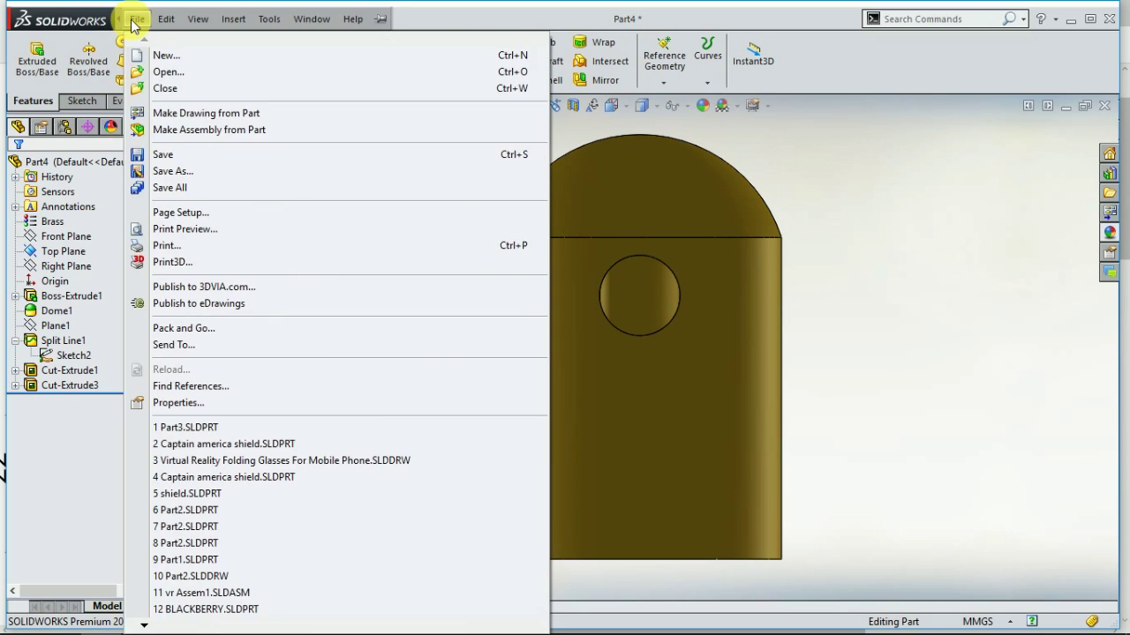
click(203, 175)
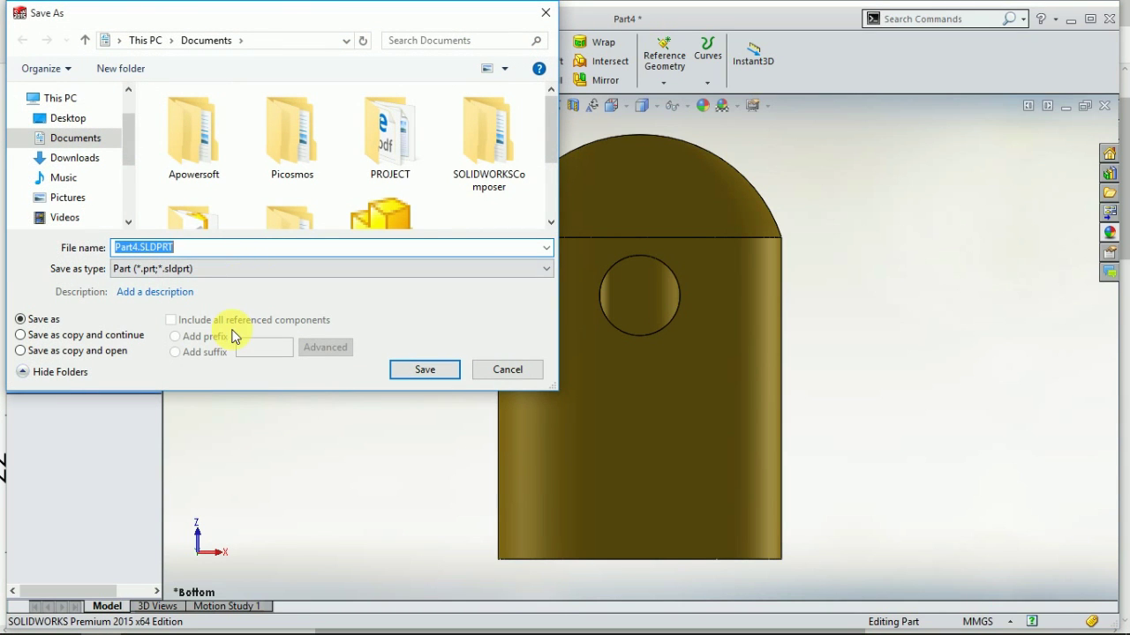
click(424, 369)
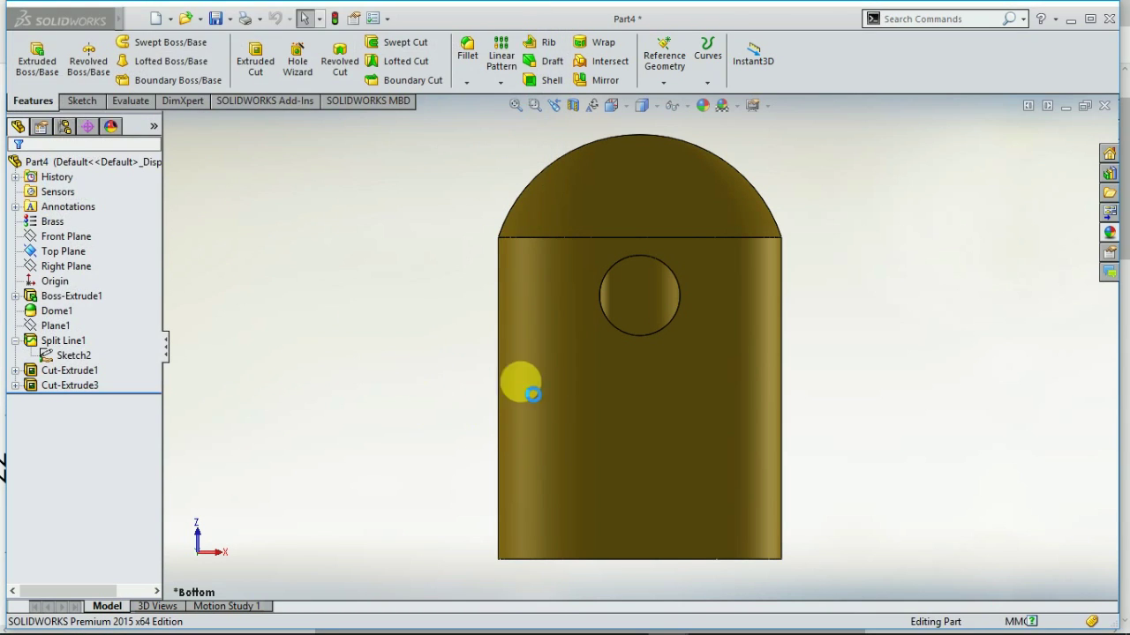
Create a new part document and set its units to MMGS (millimeter, gram, second)
click(137, 18)
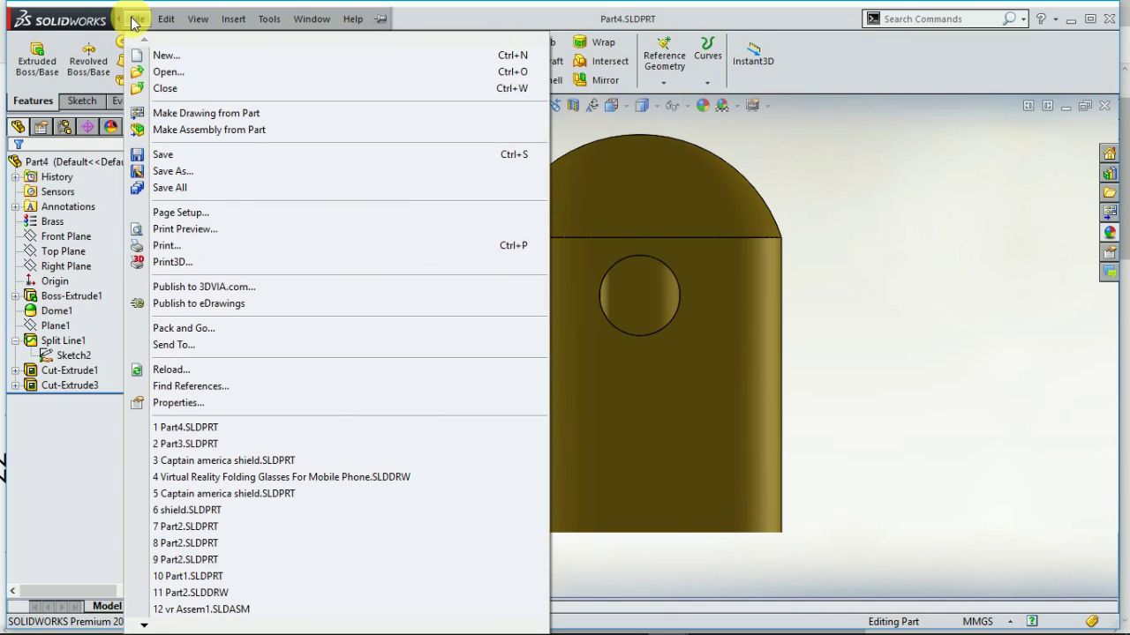
click(162, 58)
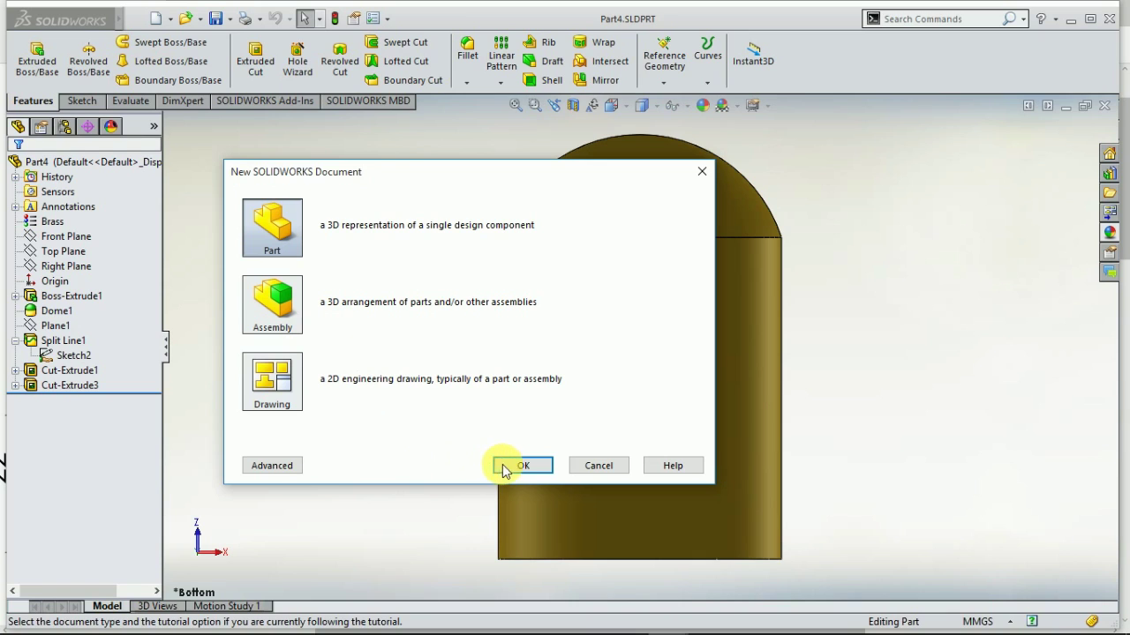
click(505, 468)
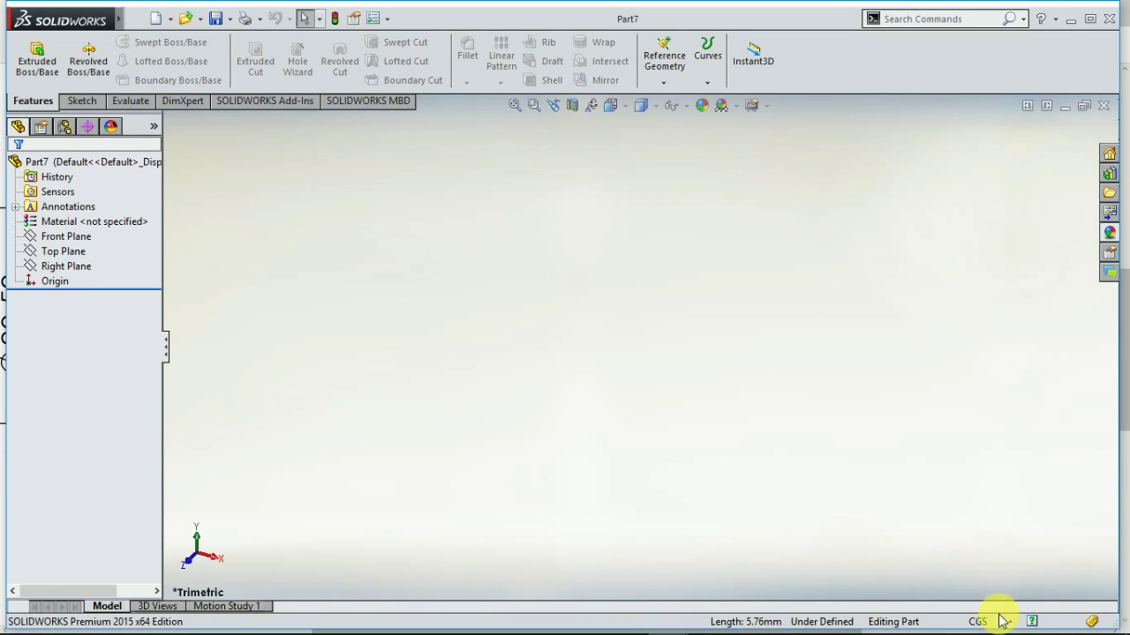
click(1005, 622)
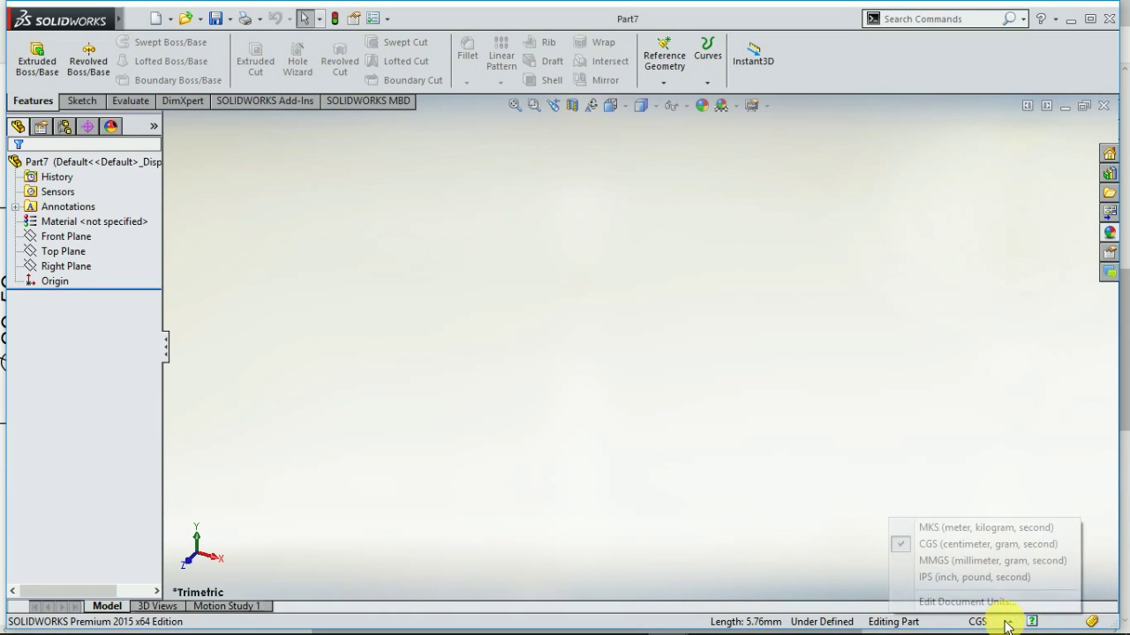
click(1006, 562)
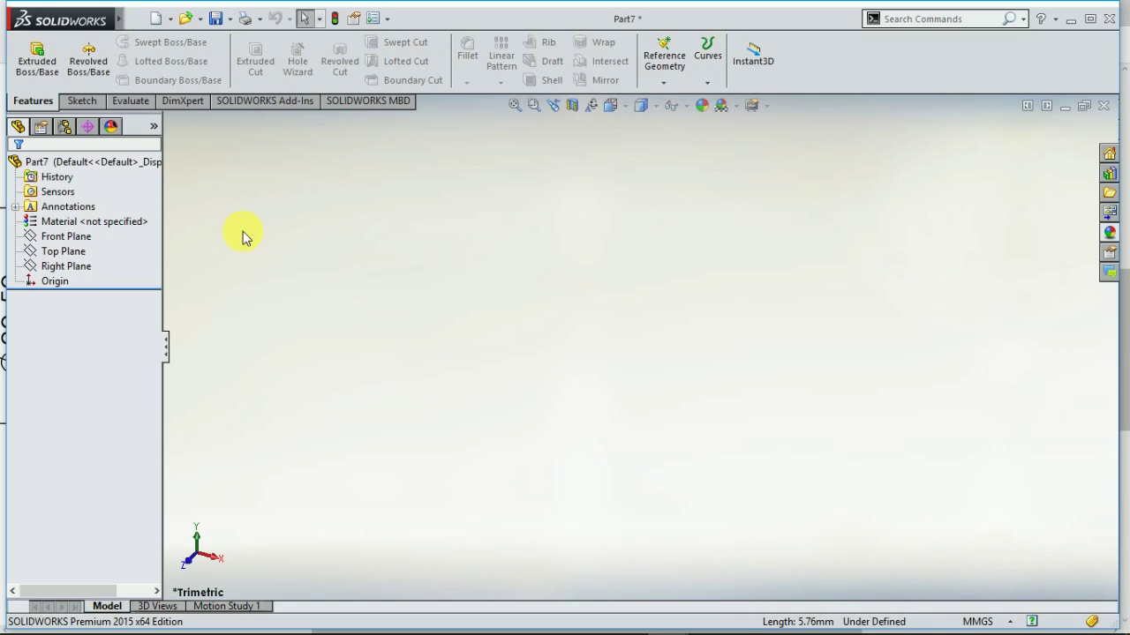
Assign Brass as the new part's material and bring up the sketch tools
right_click(122, 227)
click(180, 371)
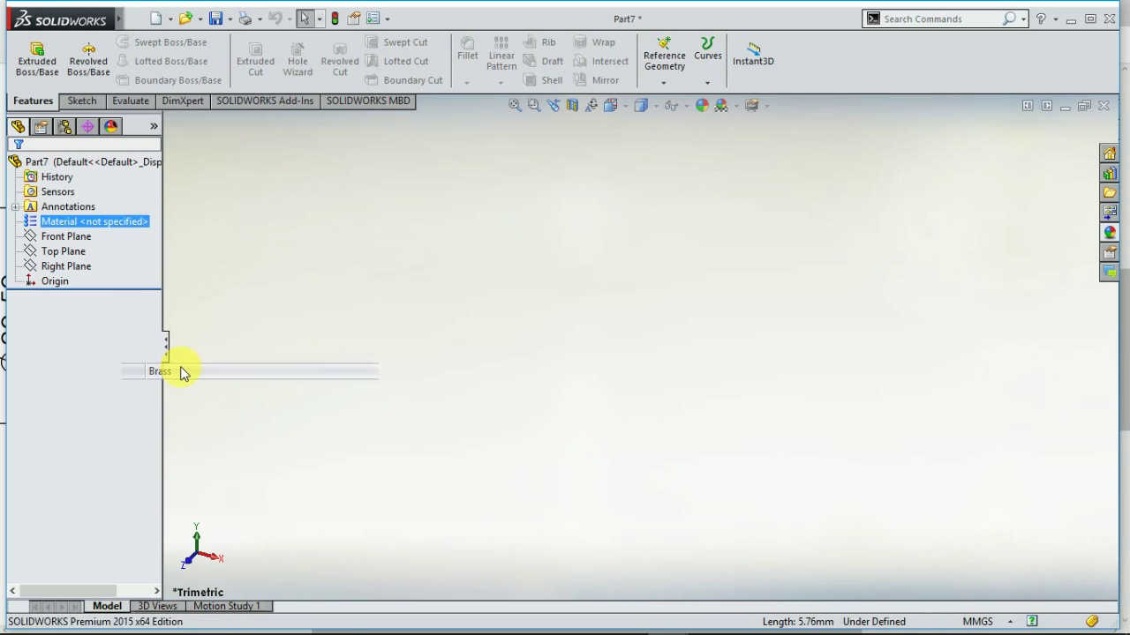
click(82, 101)
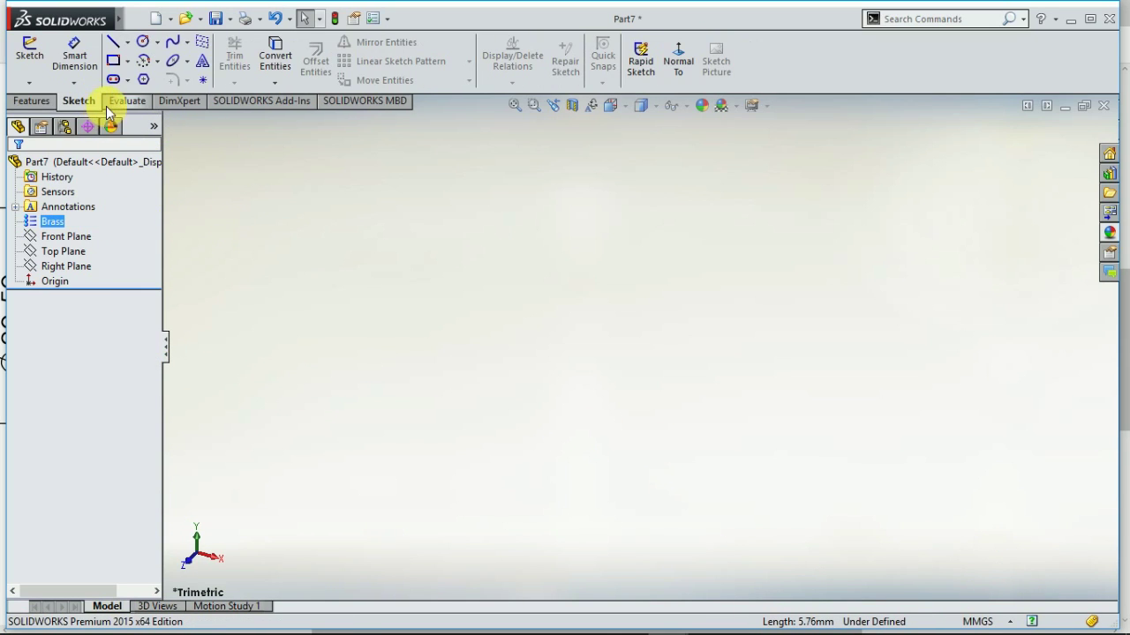
Start a sketch on the Front Plane and draw a horizontal line about 94 mm long starting at the origin
click(112, 44)
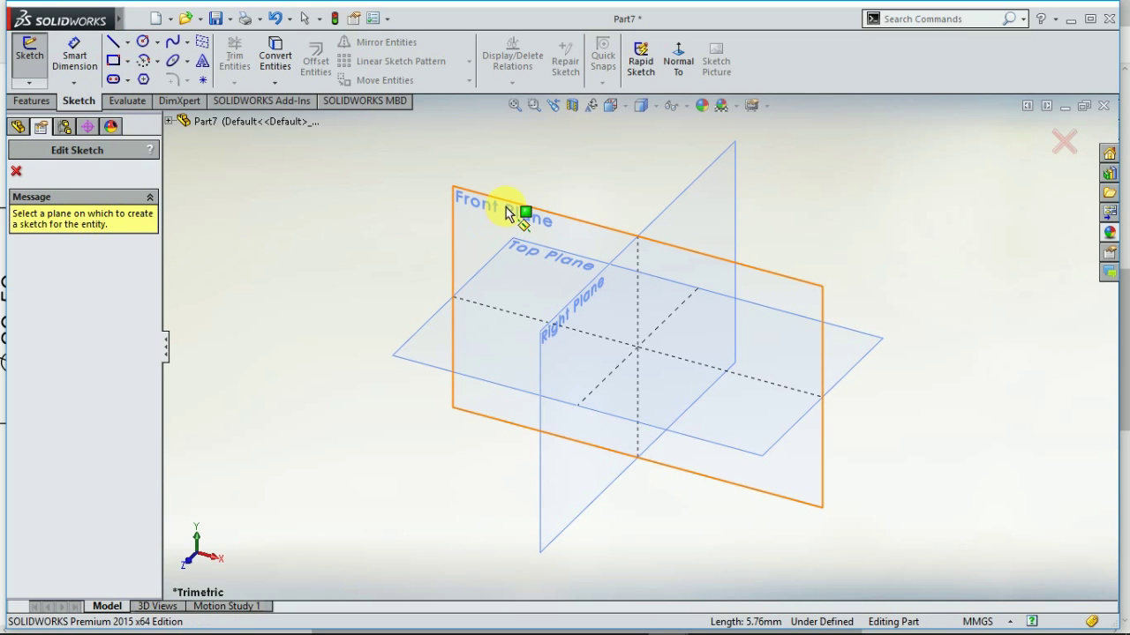
click(509, 212)
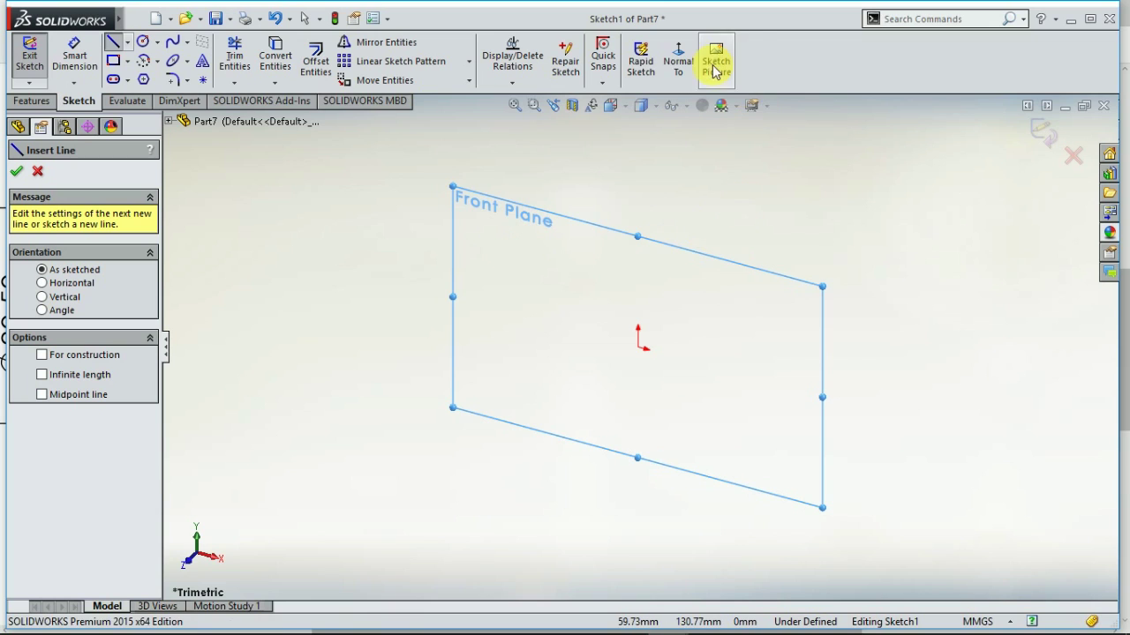
click(677, 55)
drag(646, 353, 844, 346)
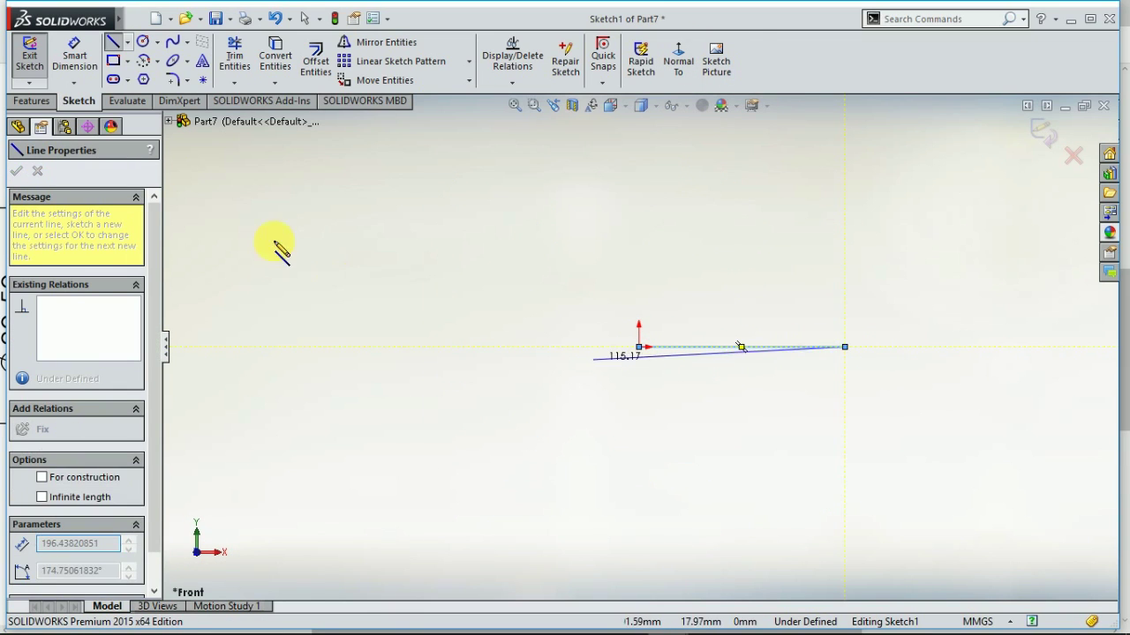
key(Escape)
Dimension the line's length and set it to 30 mm
key(d)
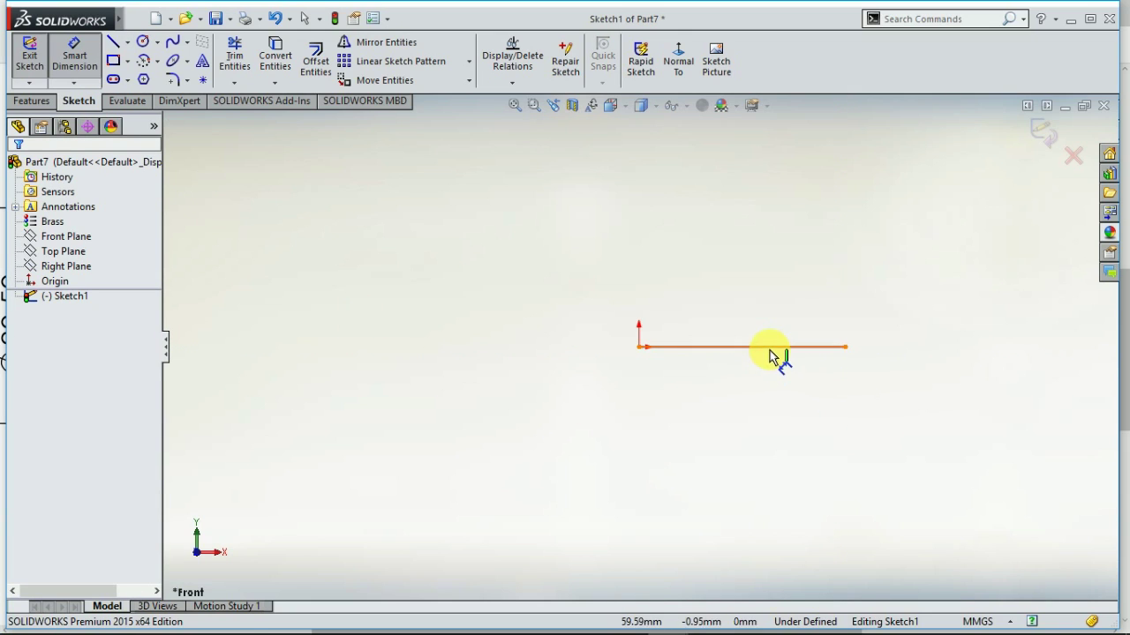
click(770, 356)
click(751, 442)
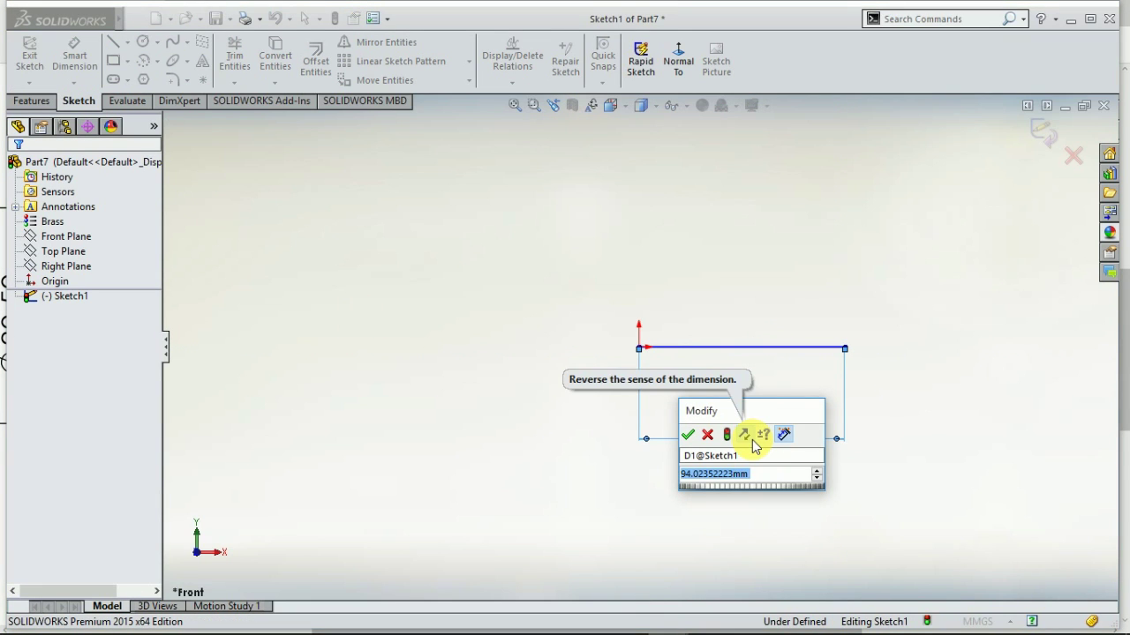
text(30)
key(Return)
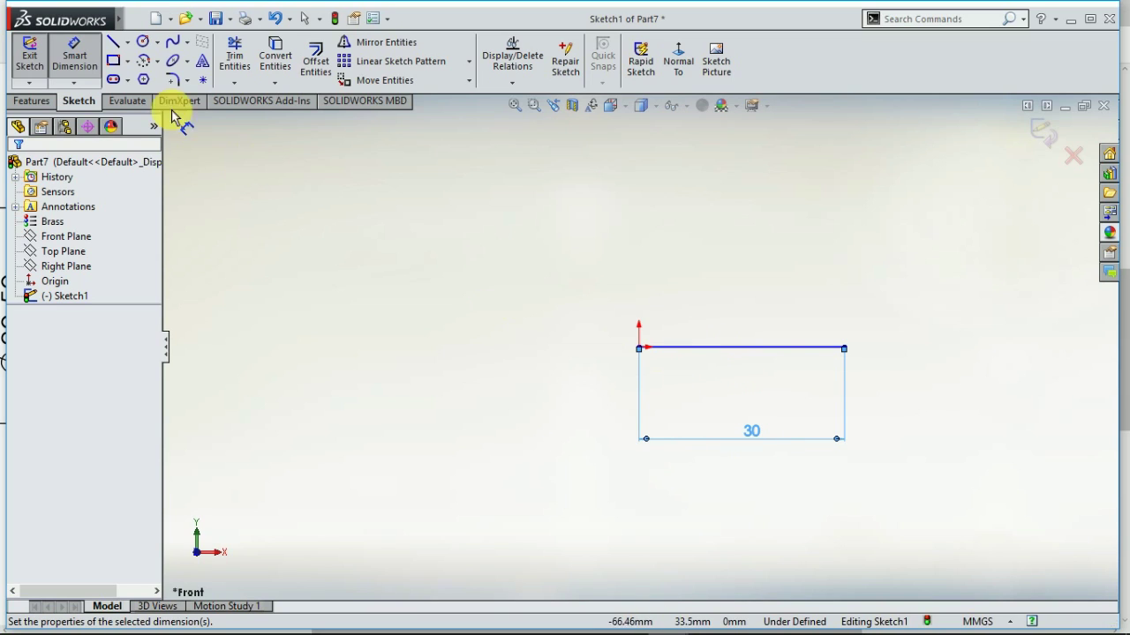
click(74, 57)
Add a Horizontal relation to the 30 mm line and move the line slightly below the origin
click(741, 347)
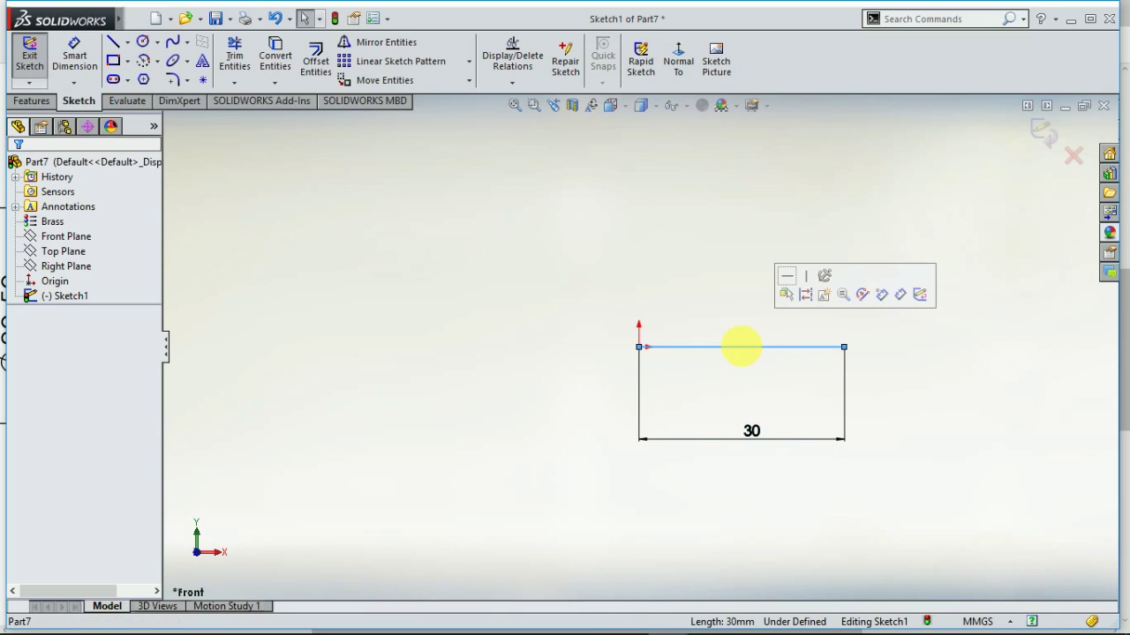
click(787, 277)
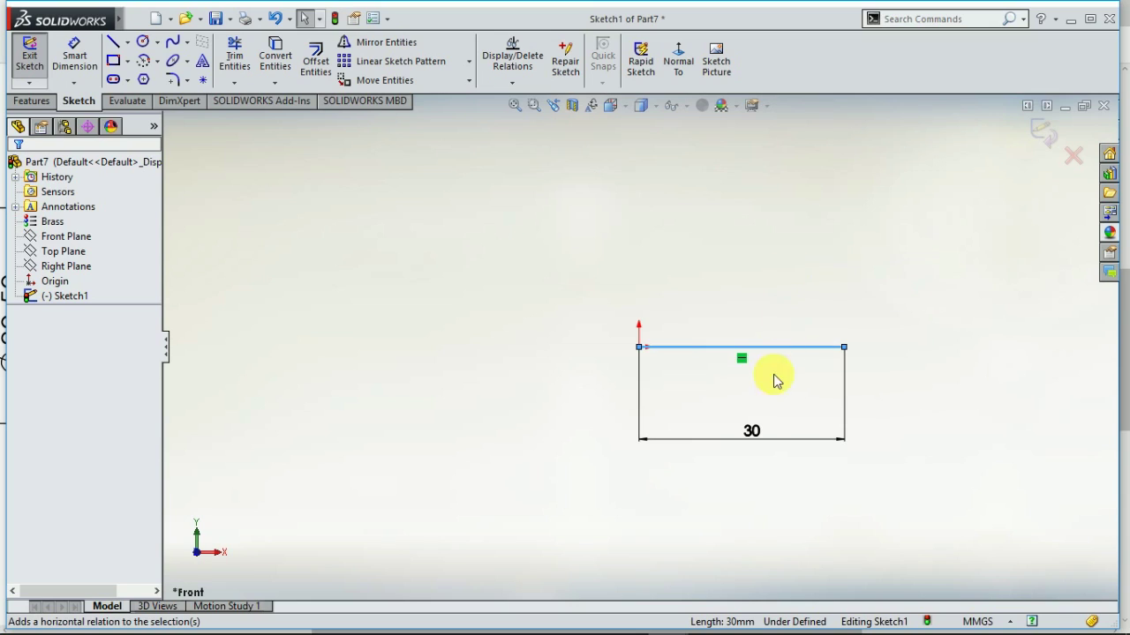
drag(690, 351, 682, 376)
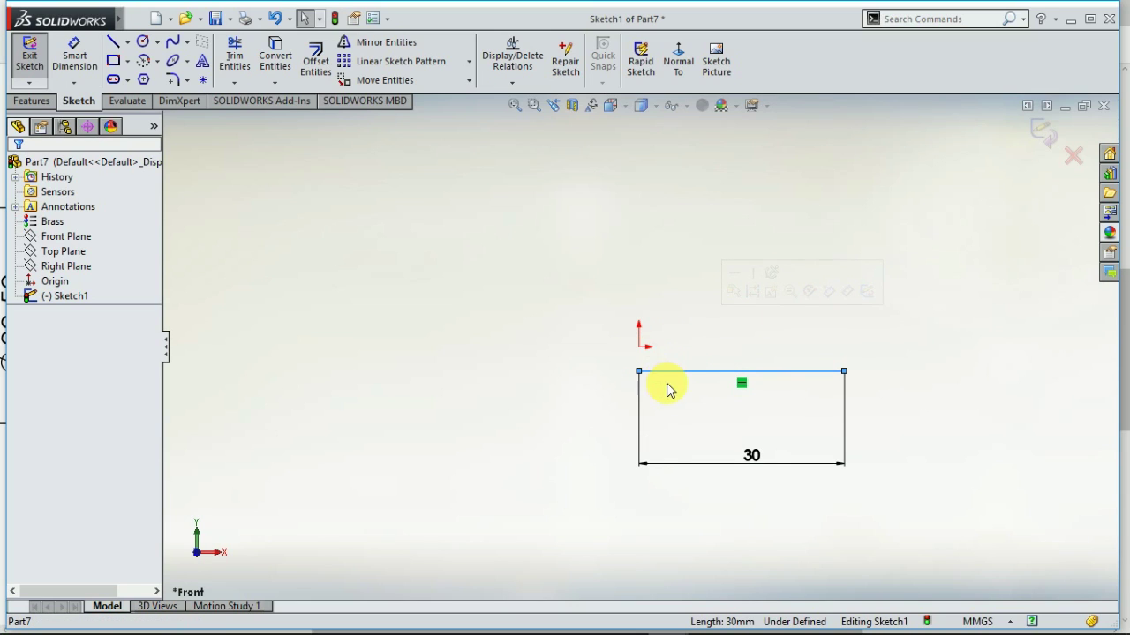
Add a Coincident relation between the line's left endpoint and the origin
click(638, 383)
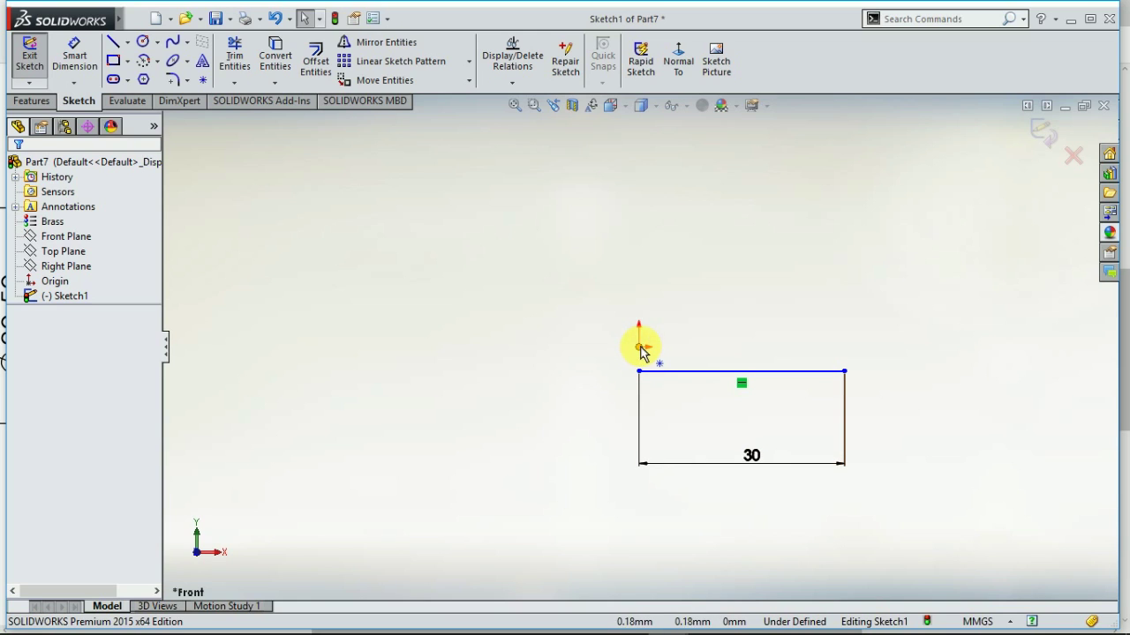
click(640, 348)
click(511, 82)
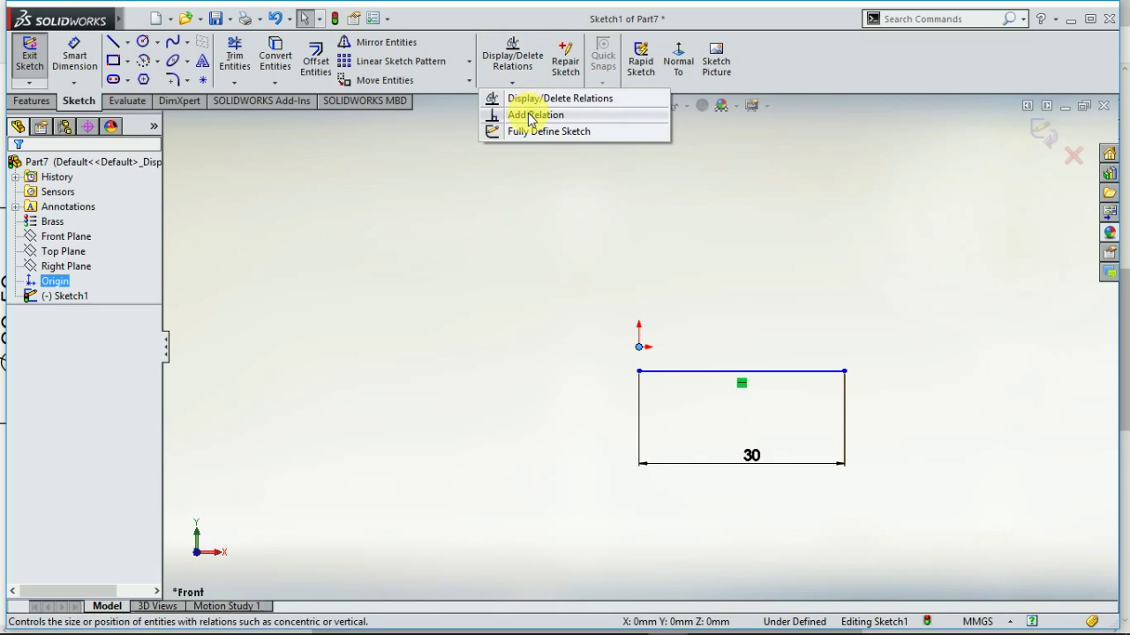
click(533, 115)
click(639, 372)
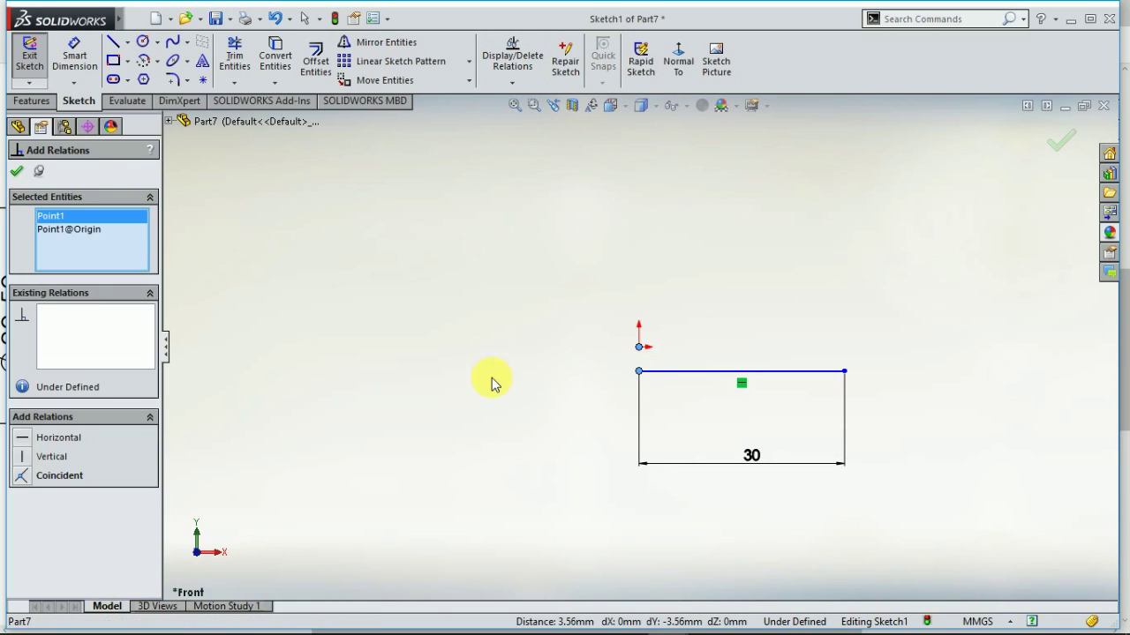
click(26, 477)
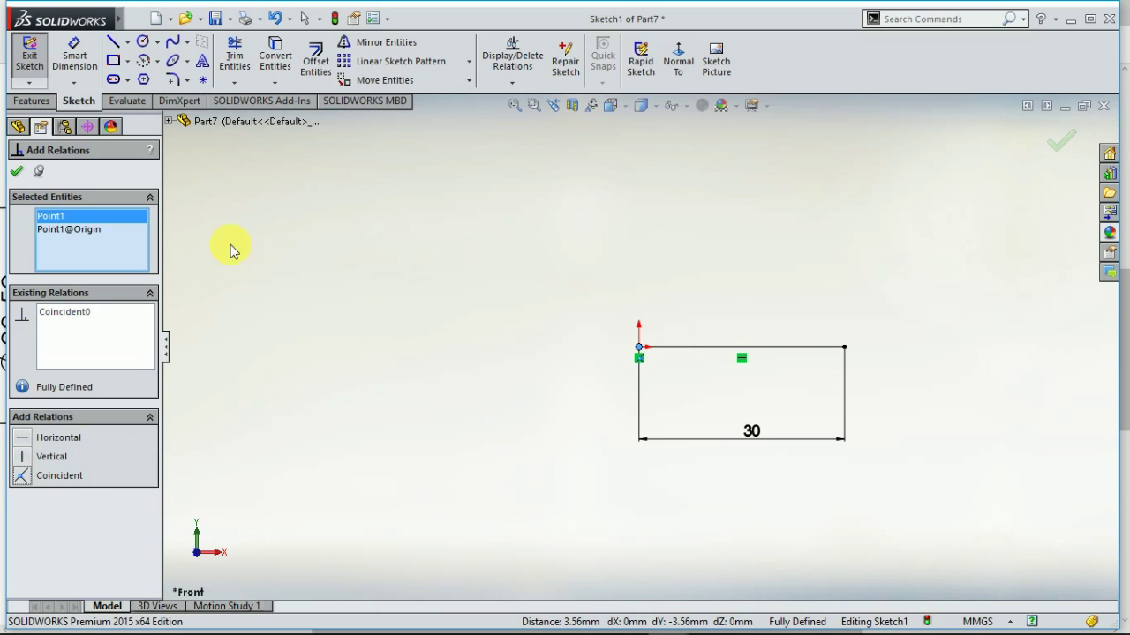
click(19, 173)
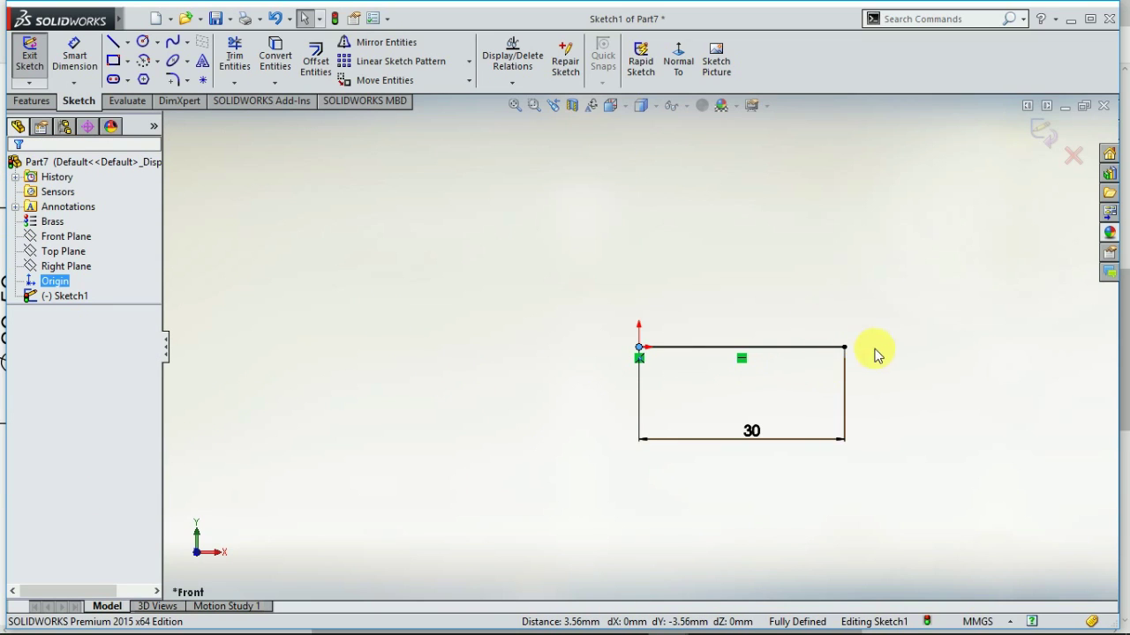
Draw a two-point spline from the line's right end to a point about 47 mm right of and 12 mm below the origin
click(173, 42)
click(651, 317)
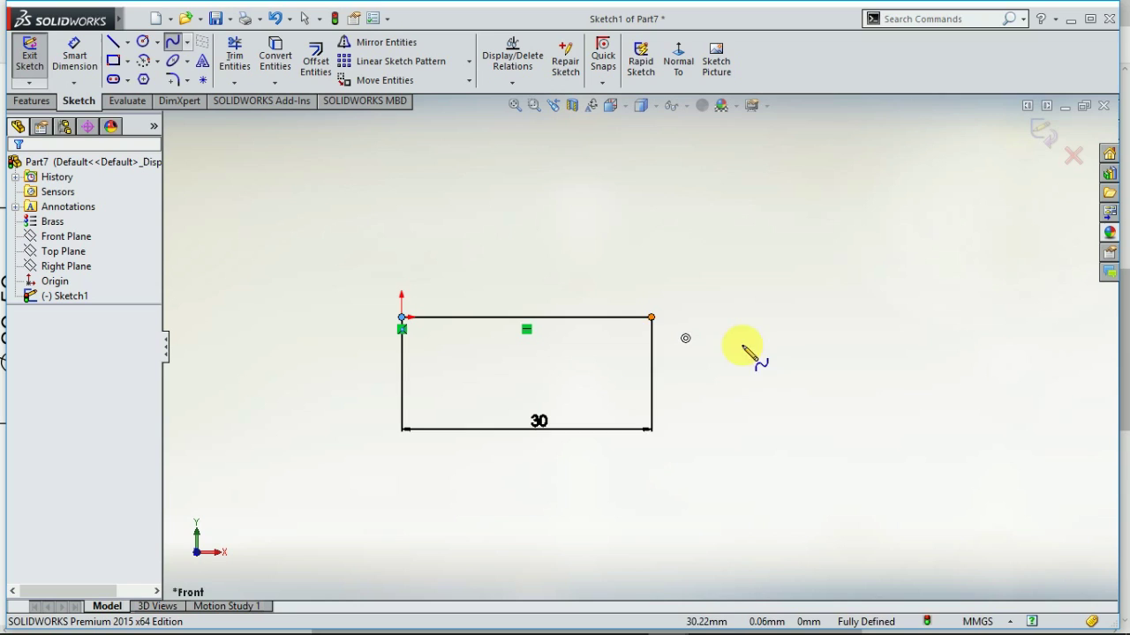
click(796, 422)
right_click(809, 396)
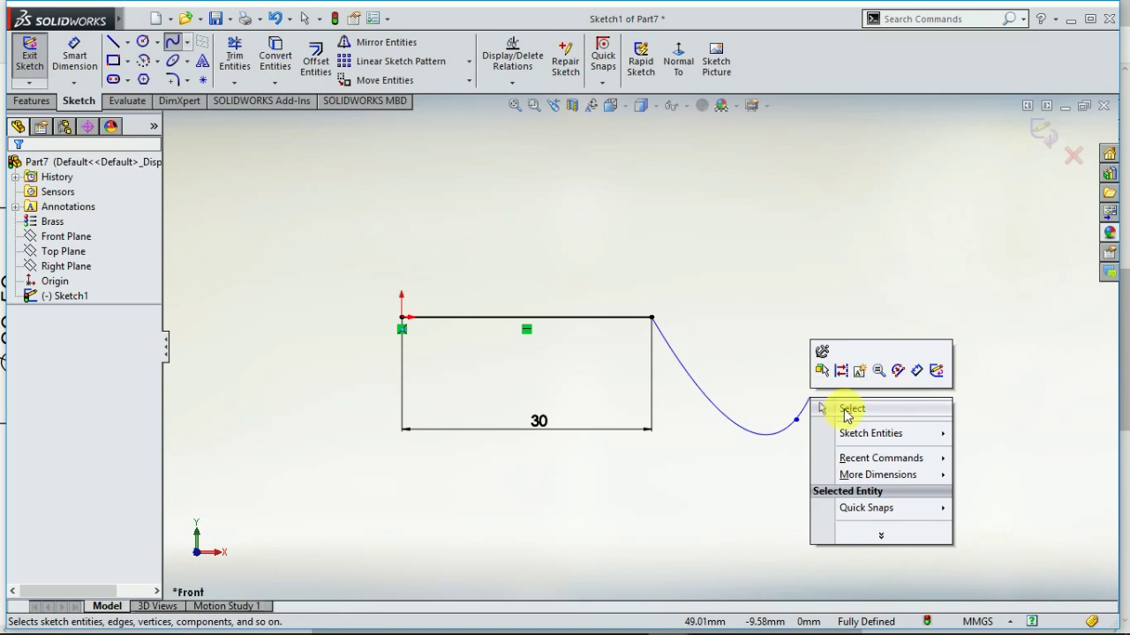
click(846, 408)
Bend the spline into an upward-bulging curve by adjusting the tangent handle where it meets the line
click(790, 424)
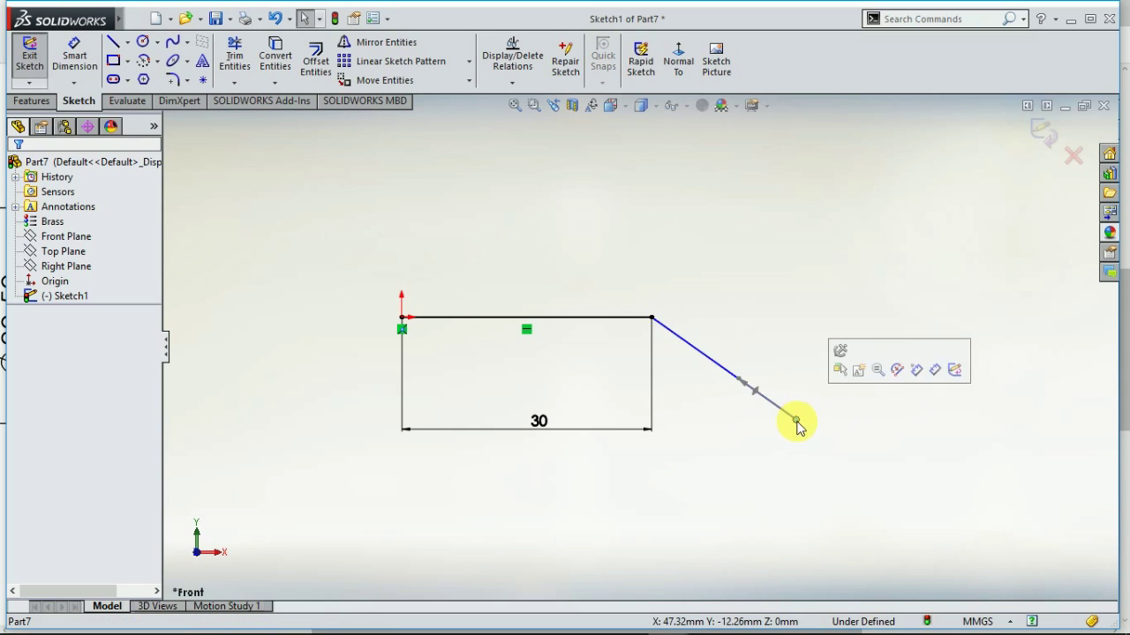
click(654, 326)
drag(713, 362, 735, 351)
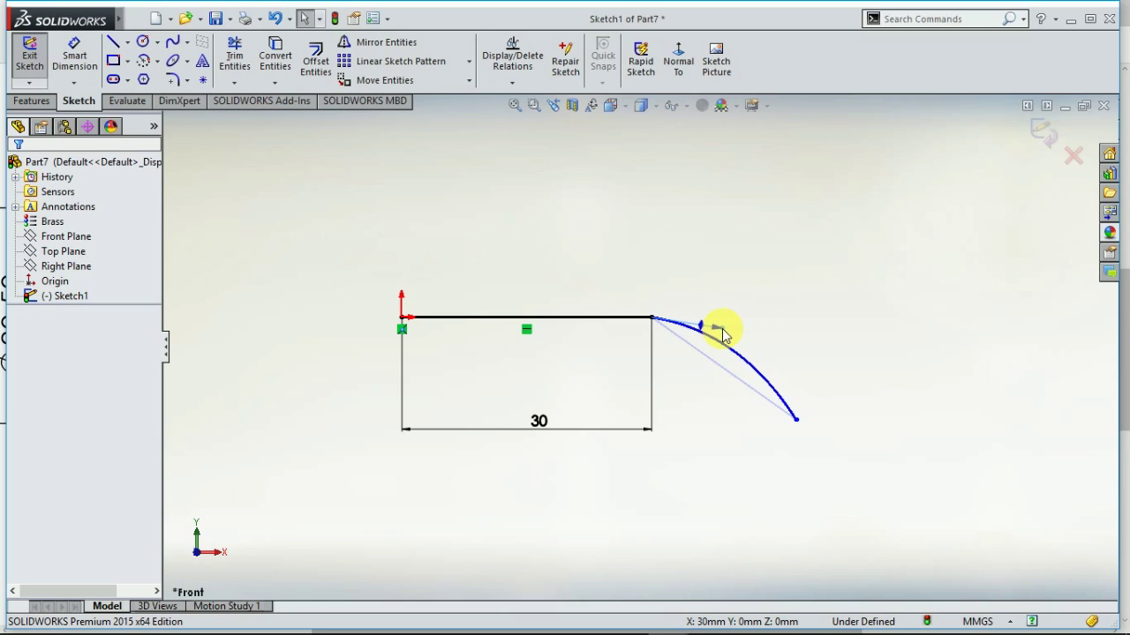
drag(724, 331, 719, 325)
Dimension the horizontal distance from the origin to the spline's free end as 56.32 mm
click(75, 54)
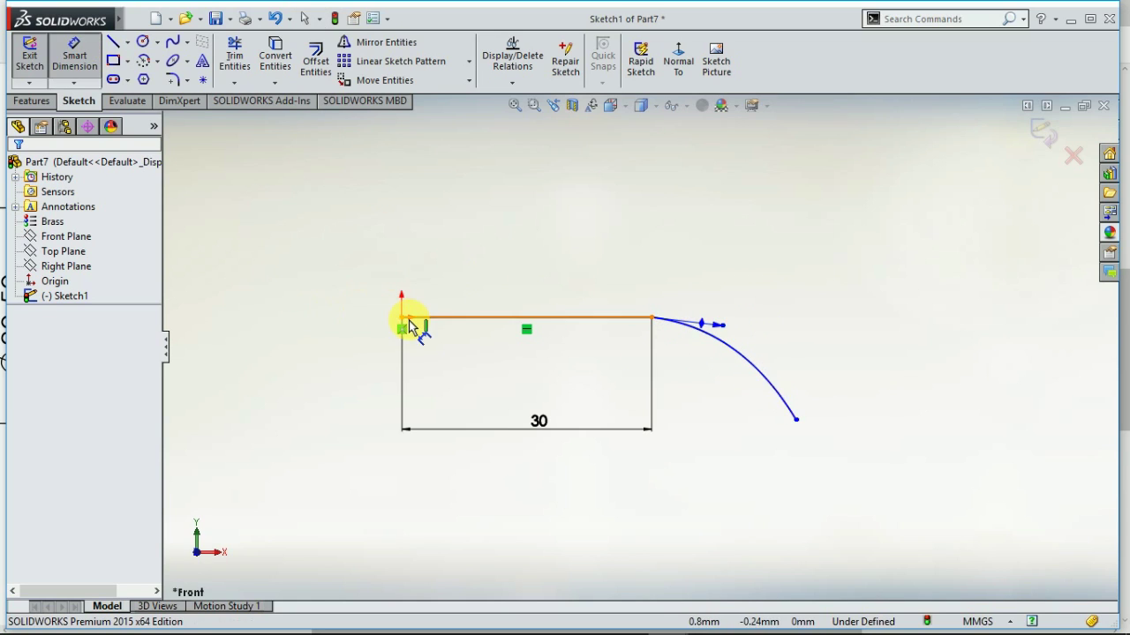
click(797, 422)
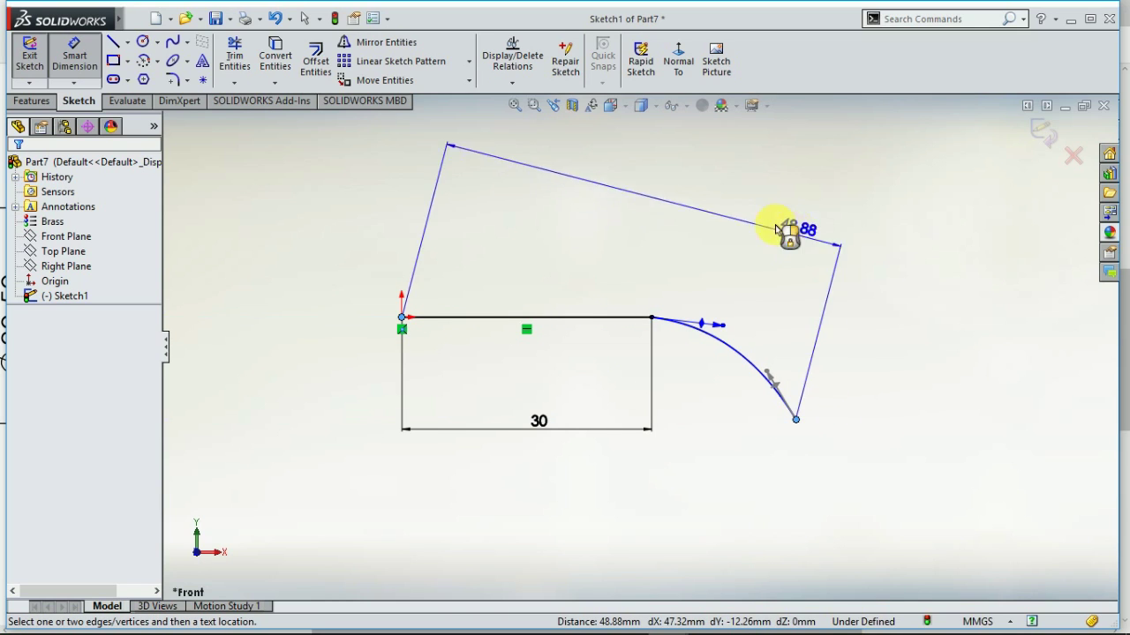
click(721, 220)
text(56.32)
key(Return)
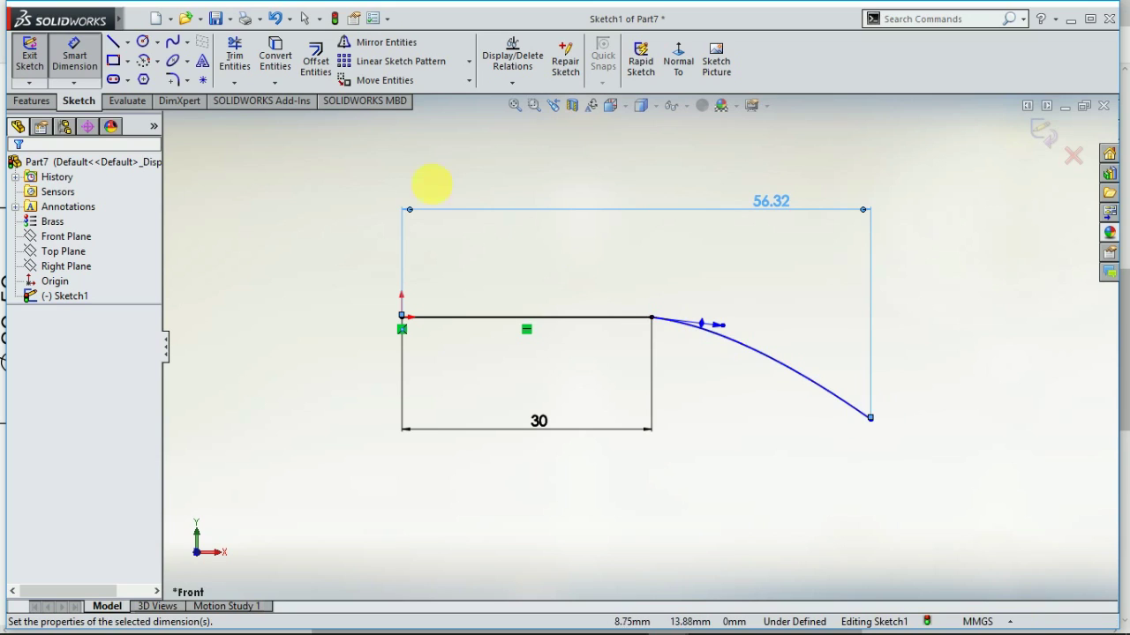
key(Escape)
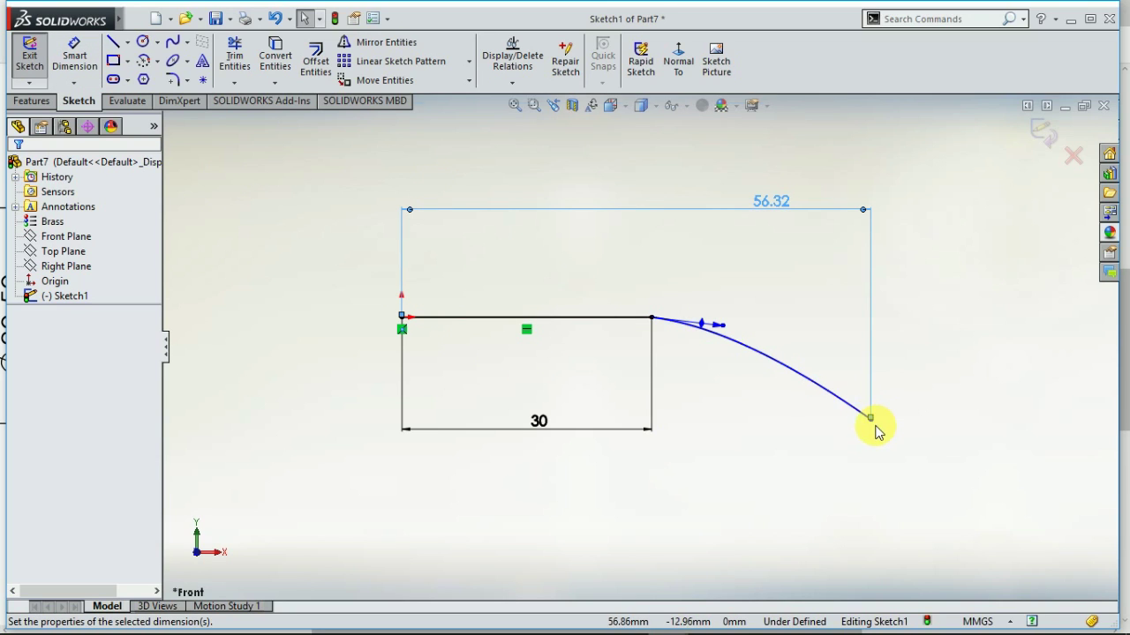
Reshape the spline with both tangent handles so it leaves the line smoothly and drops steeply at its free end, and exit the sketch
scroll(876, 430, up, 3)
click(819, 399)
drag(713, 321, 793, 302)
drag(530, 236, 549, 223)
drag(797, 302, 778, 275)
key(z)
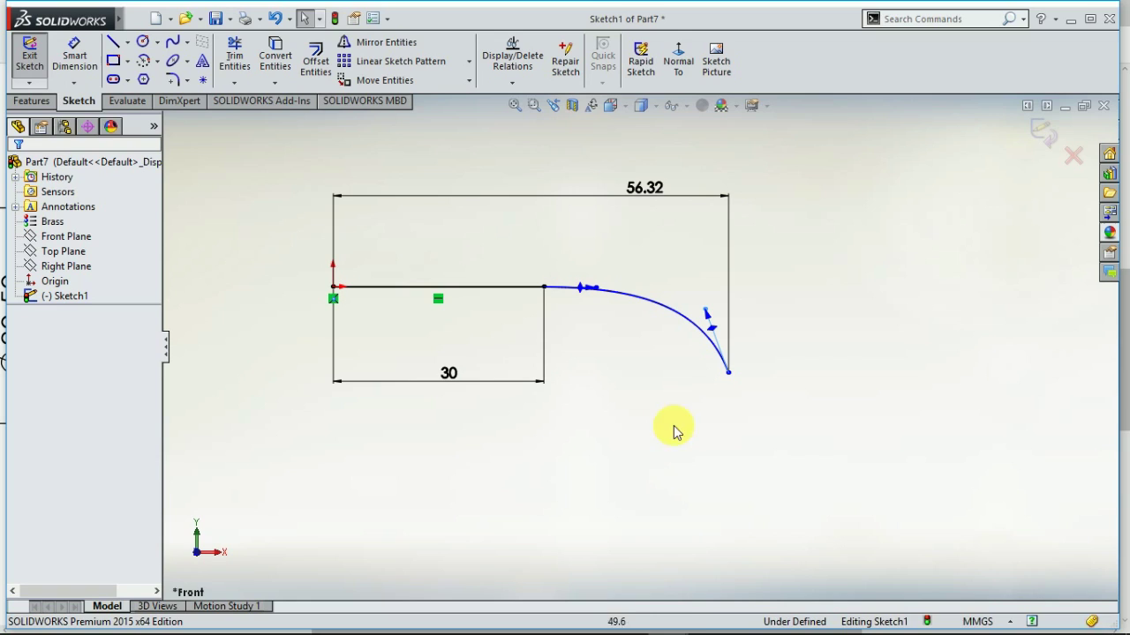
click(32, 73)
Start a new reference plane and try to pick the straight line's endpoint at the origin as its first reference
middle_drag(545, 362, 693, 395)
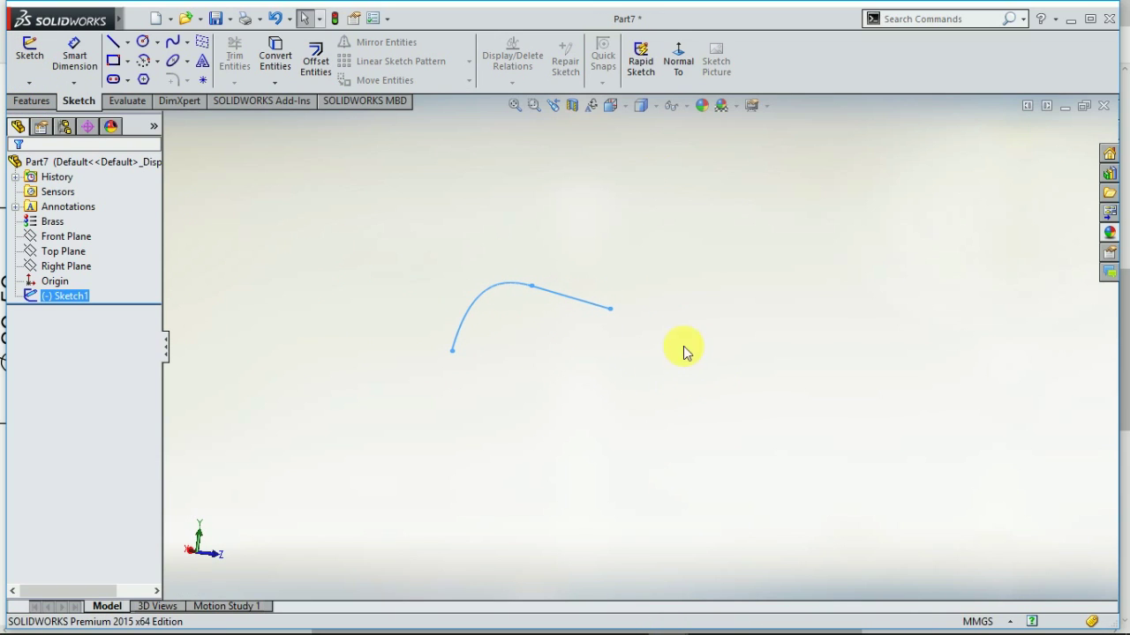
click(33, 102)
click(663, 83)
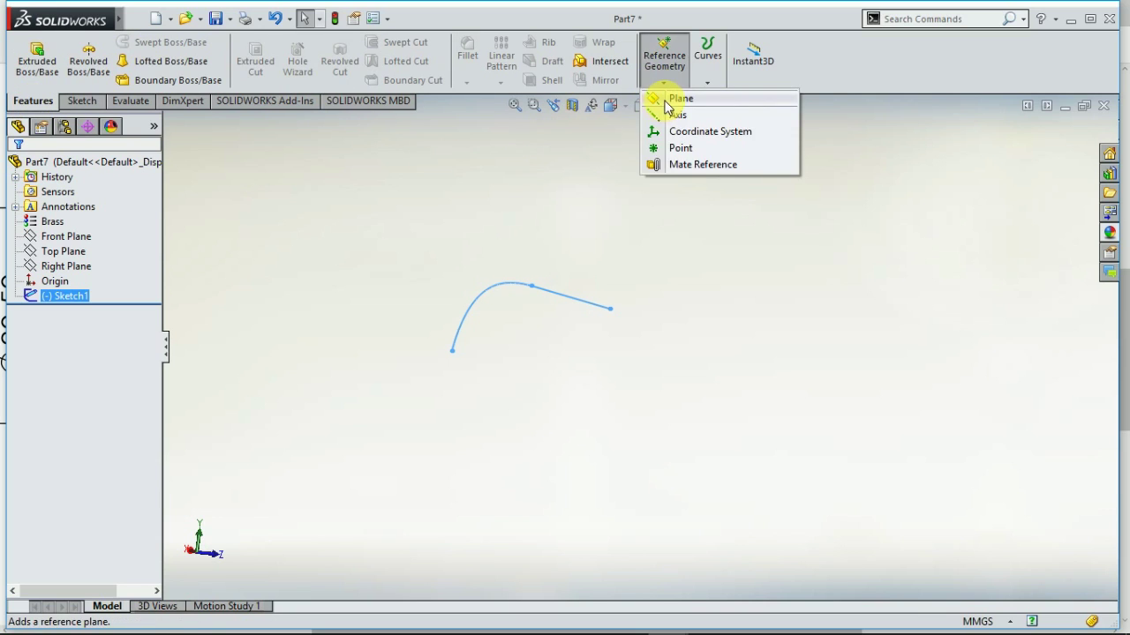
click(678, 100)
click(609, 309)
mouse_move(621, 336)
middle_down()
mouse_move(605, 368)
mouse_move(616, 352)
middle_up()
click(622, 325)
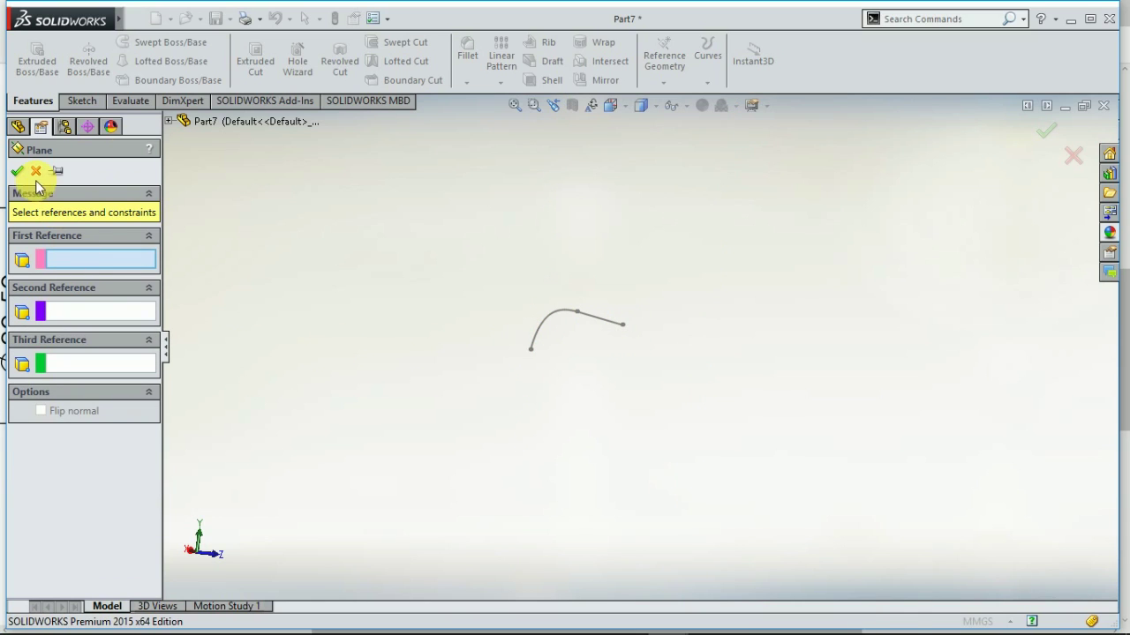
Create the reference plane from the Right Plane and the path's endpoint at the origin
click(167, 121)
click(212, 227)
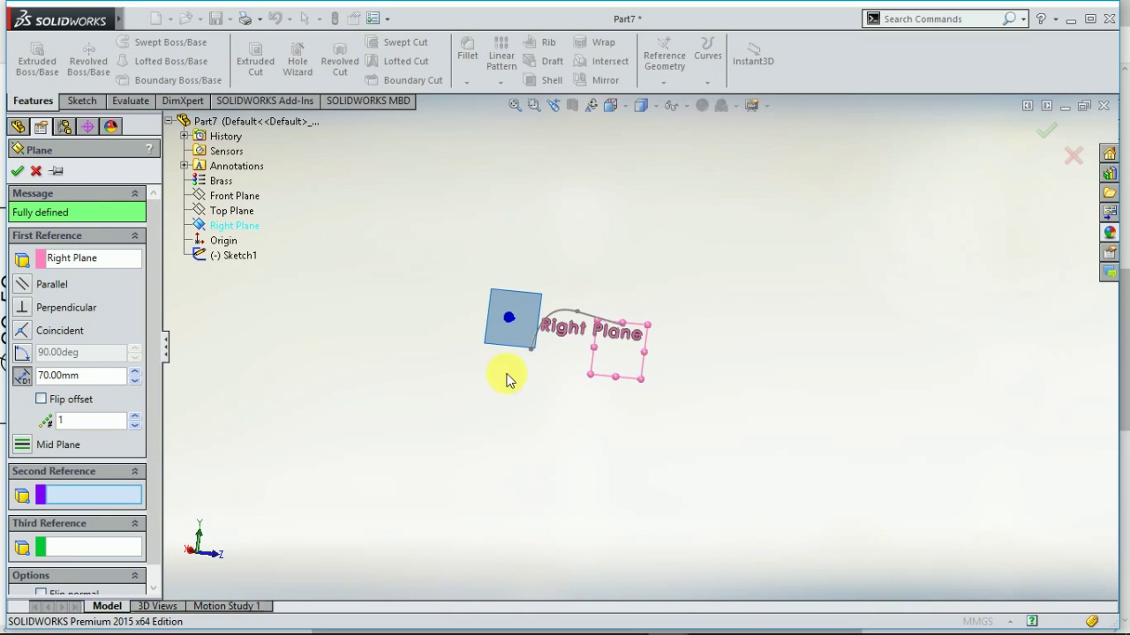
middle_drag(497, 336, 656, 338)
scroll(656, 344, down, 3)
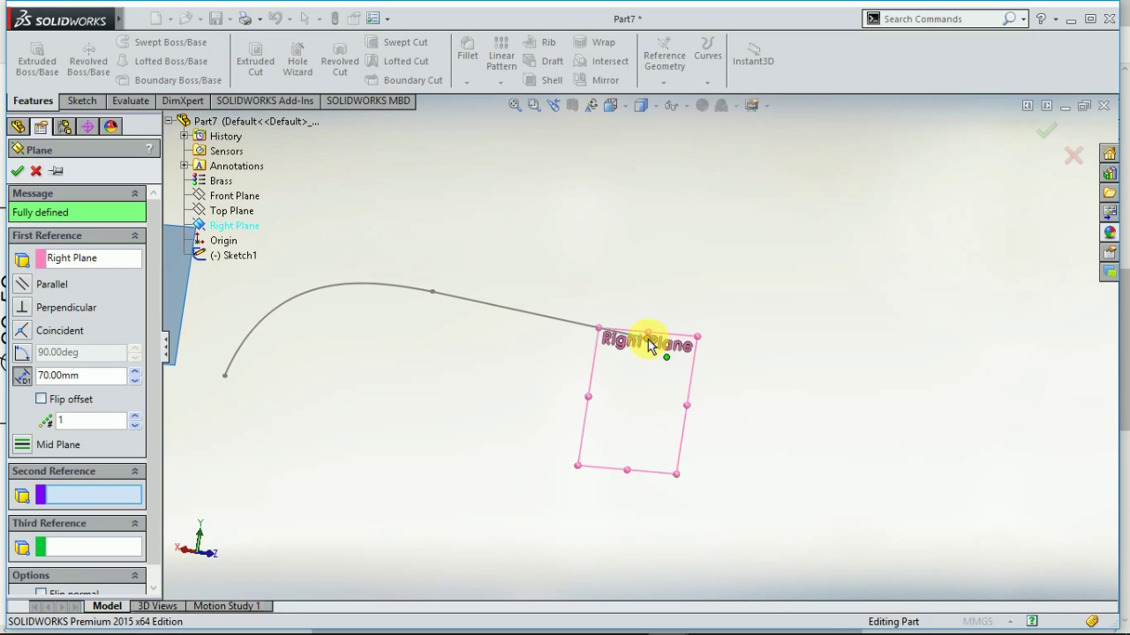
click(648, 339)
click(16, 170)
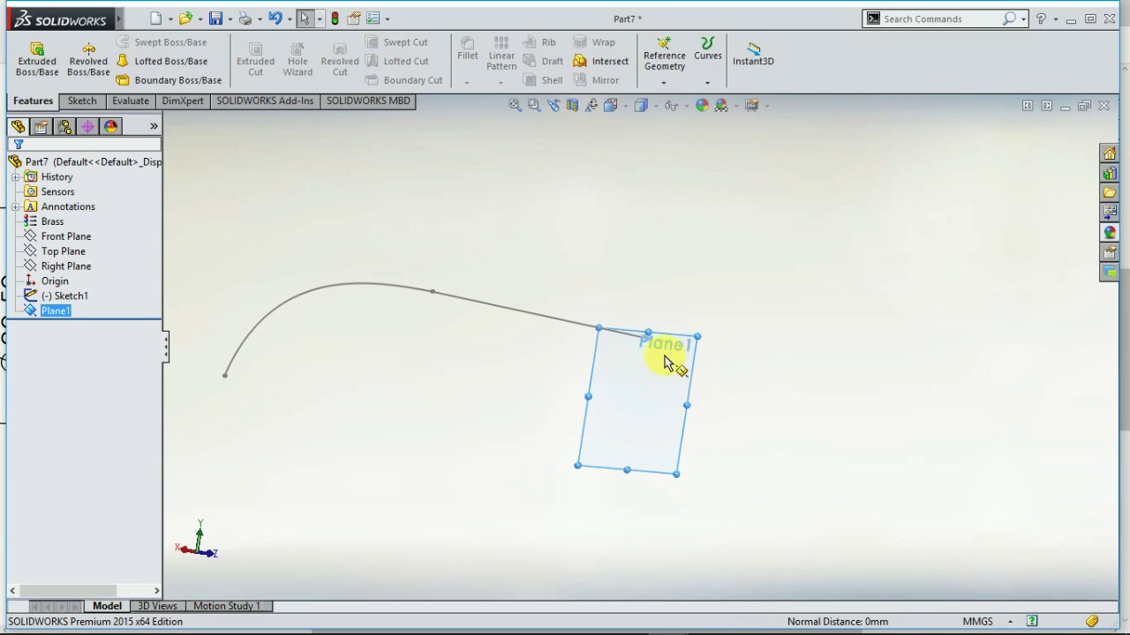
Sketch a circle centred on the origin on the new reference plane, viewing the plane face-on first
right_click(671, 327)
click(711, 294)
right_click(807, 193)
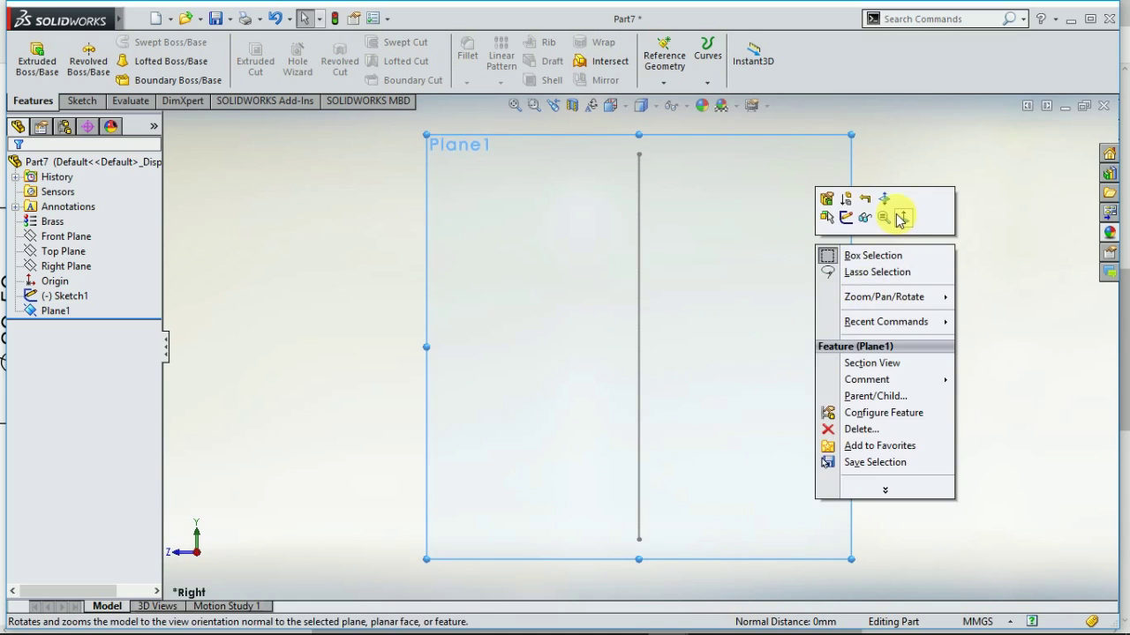
click(888, 214)
mouse_move(425, 346)
middle_down()
mouse_move(414, 361)
mouse_move(414, 340)
mouse_move(406, 354)
middle_up()
click(619, 175)
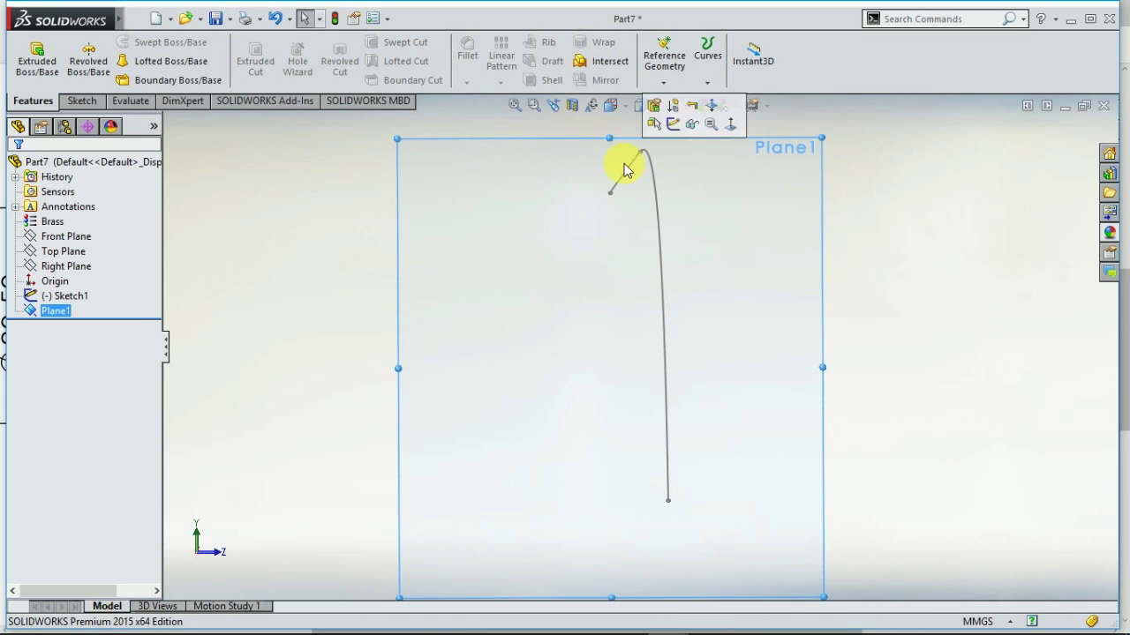
click(83, 101)
click(142, 42)
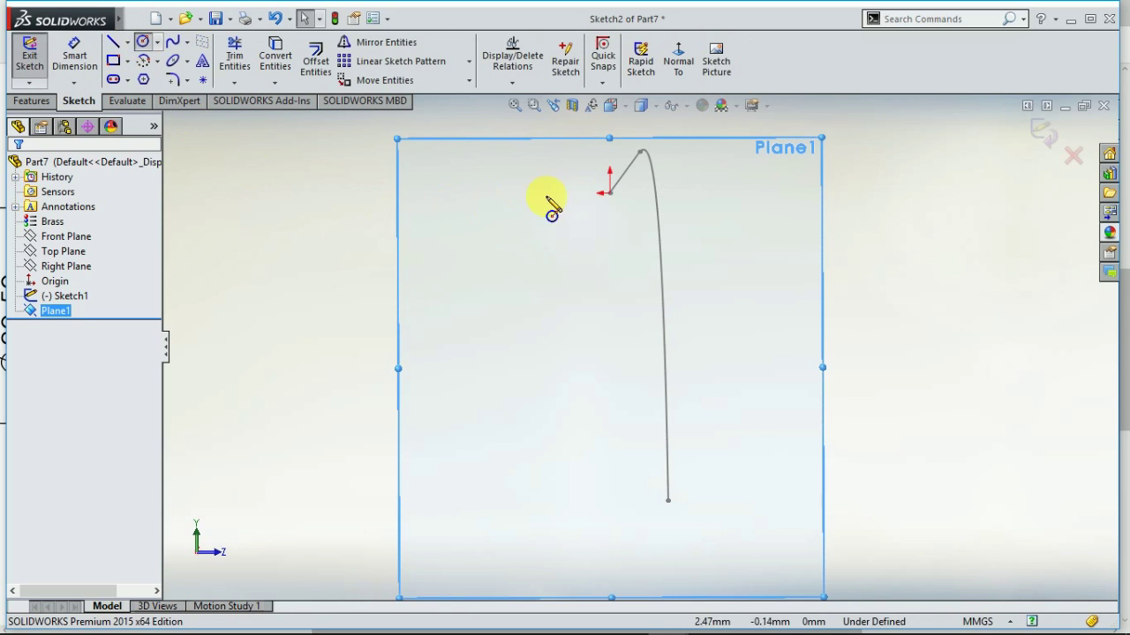
click(609, 193)
click(655, 194)
Dimension the circle's diameter as 6 mm
click(74, 57)
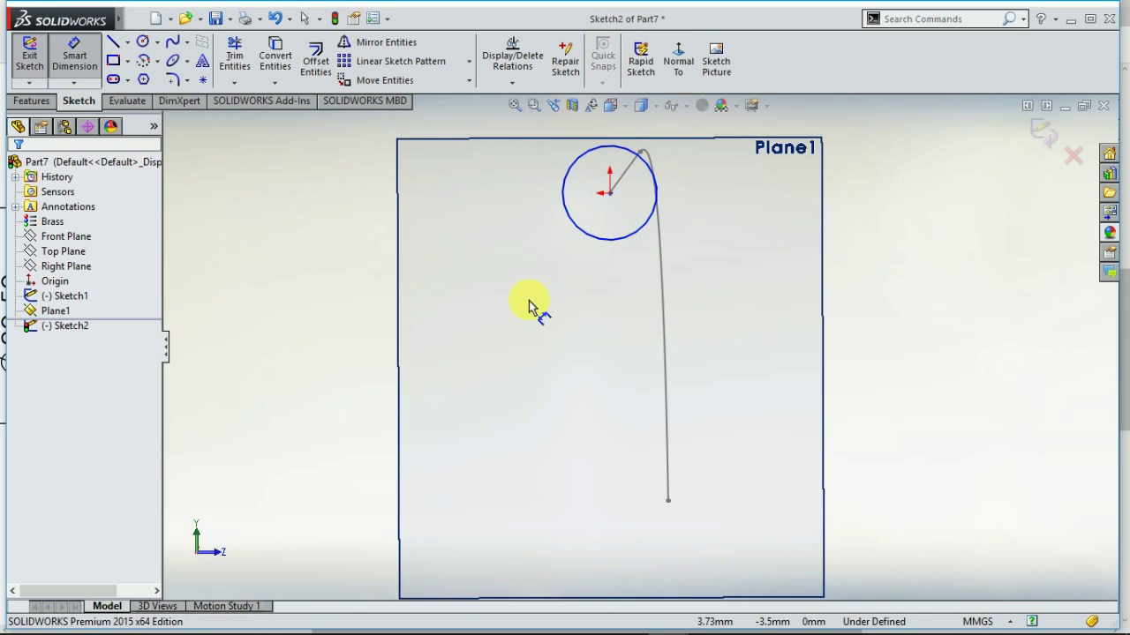
click(583, 234)
click(277, 325)
text(6)
key(Return)
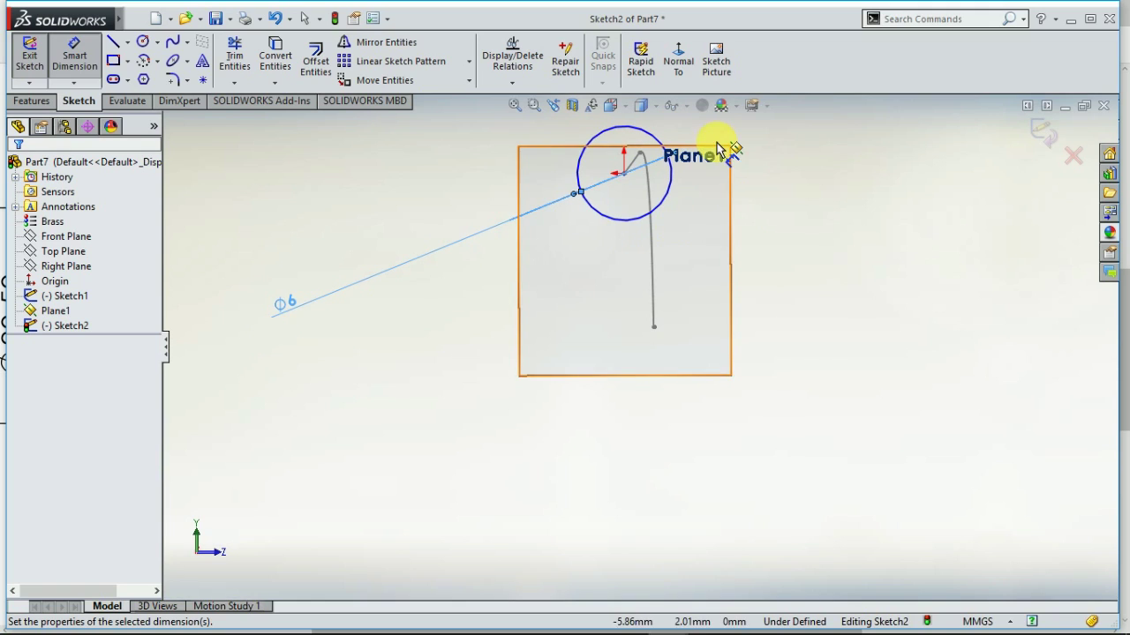
click(74, 57)
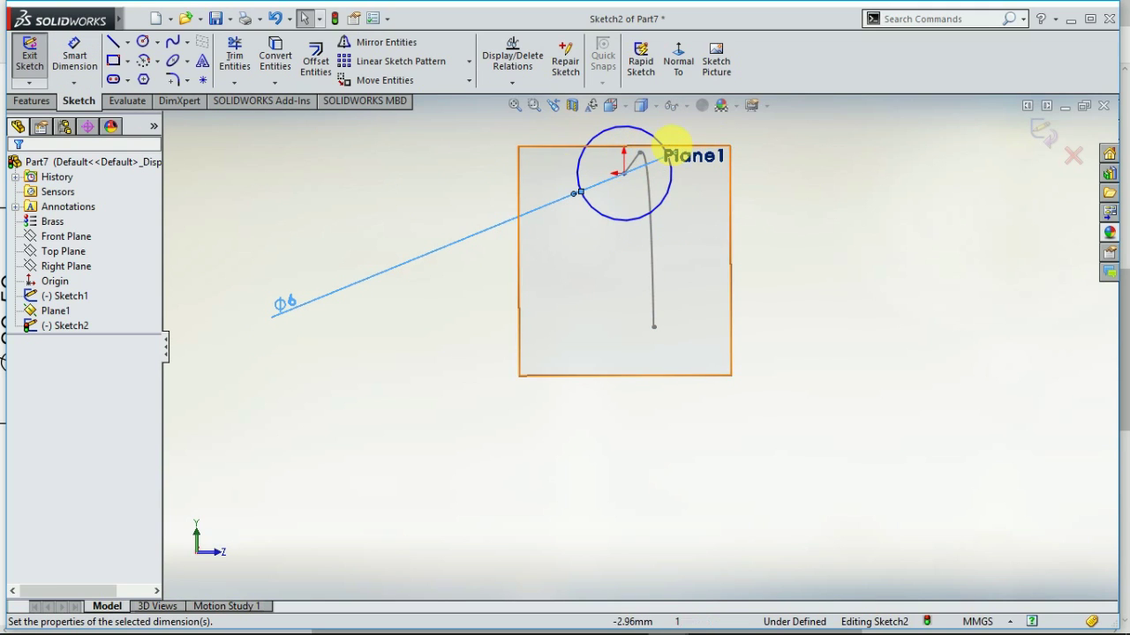
Add a coincident relation between the 6 mm circle's centre and the origin
drag(624, 173, 623, 196)
click(512, 82)
click(530, 115)
click(623, 173)
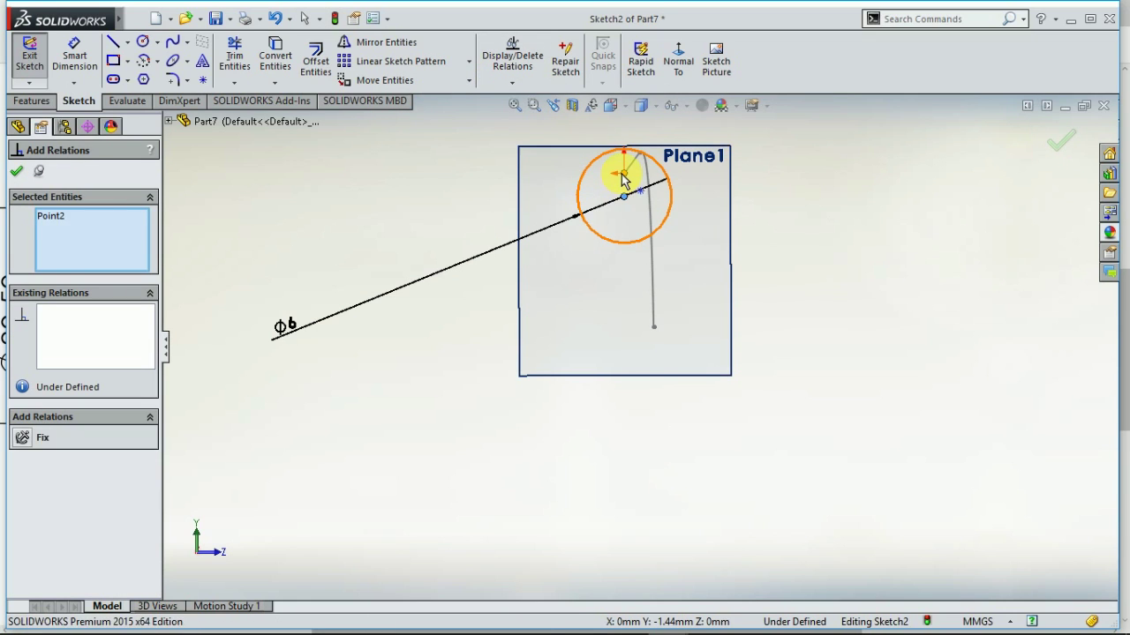
click(623, 196)
click(22, 476)
click(16, 171)
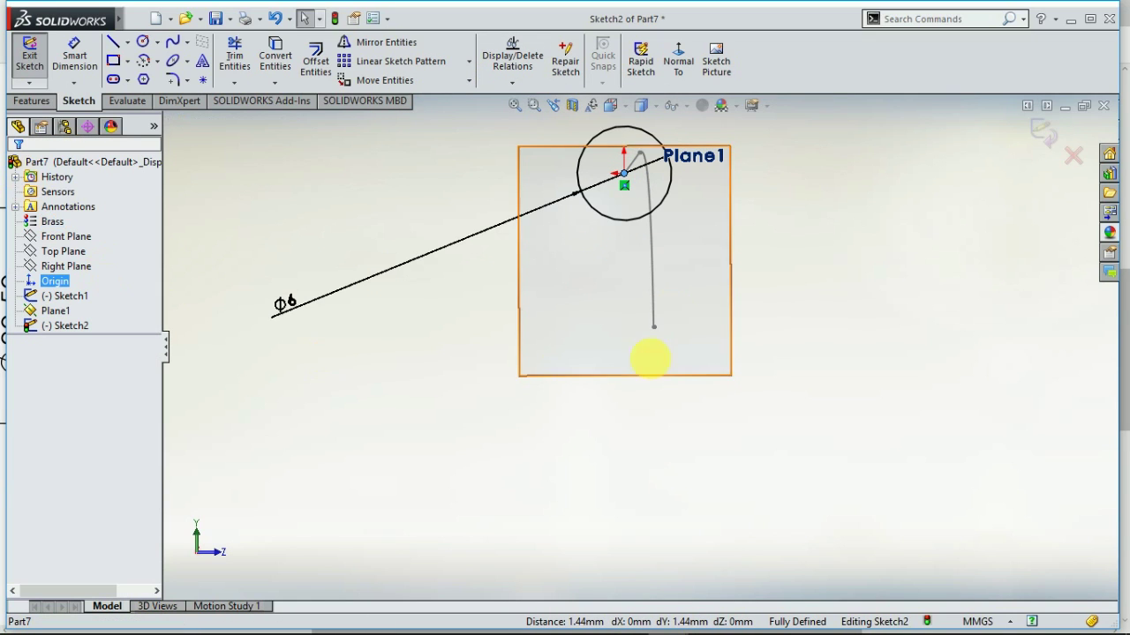
Exit the sketch and sweep the 6 mm circle along the line-and-spline path as a solid
mouse_move(650, 361)
middle_down()
mouse_move(550, 260)
mouse_move(1030, 239)
middle_up()
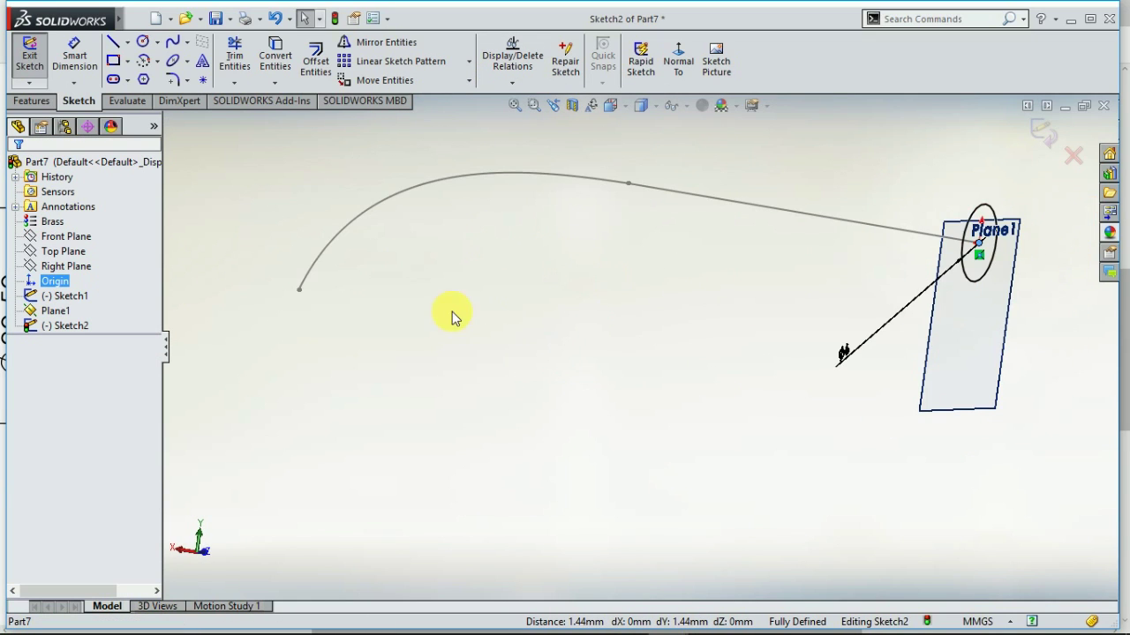
click(33, 101)
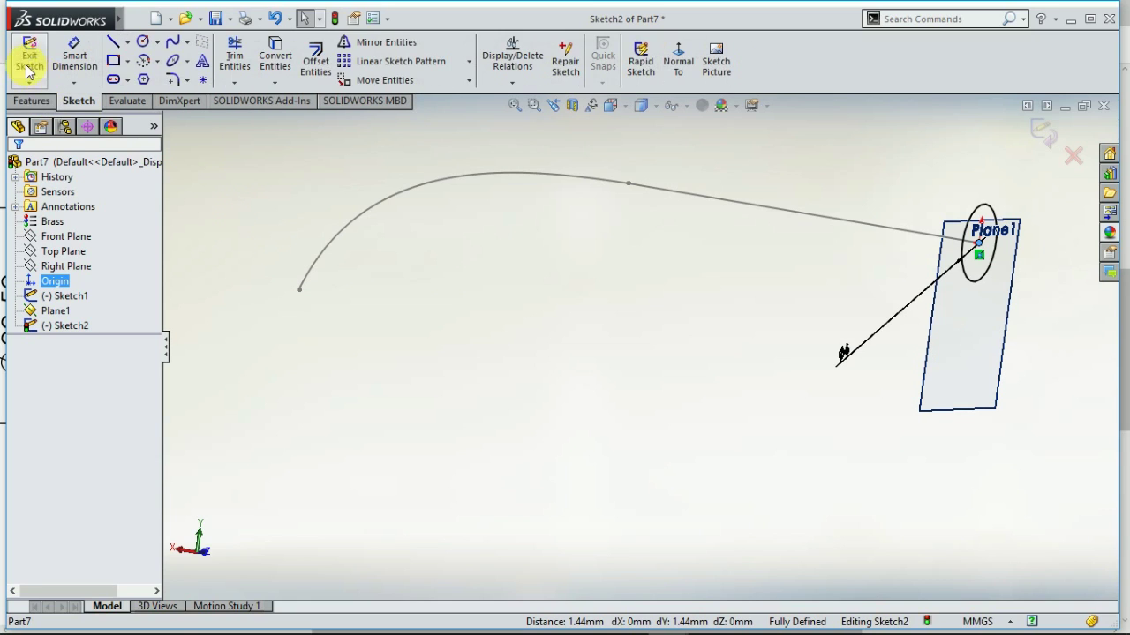
click(29, 55)
click(171, 45)
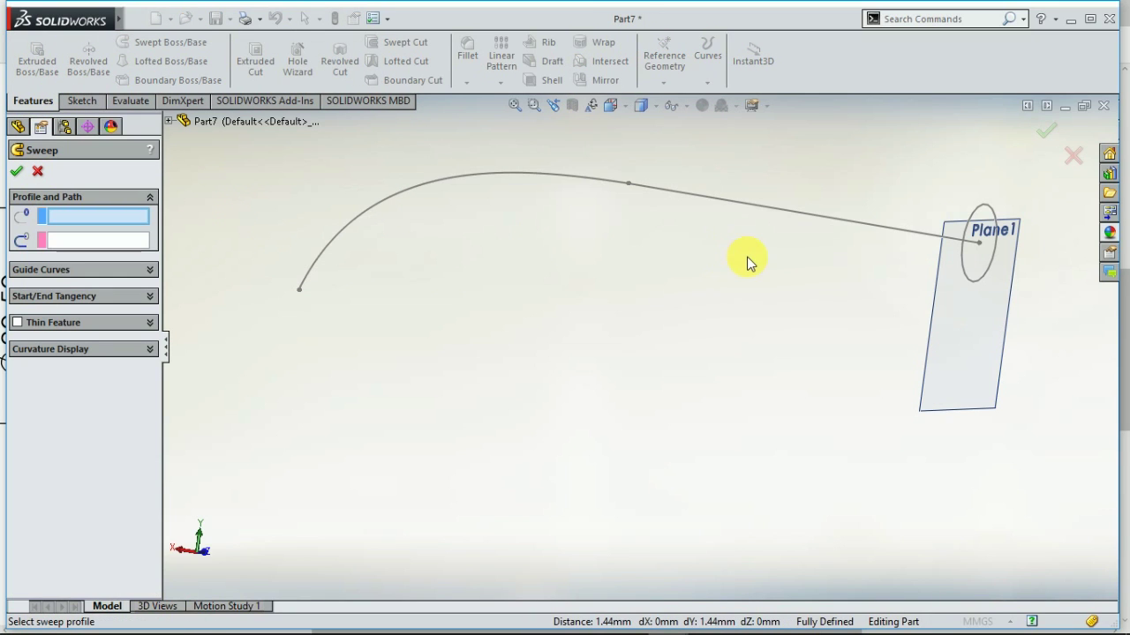
click(972, 269)
click(530, 175)
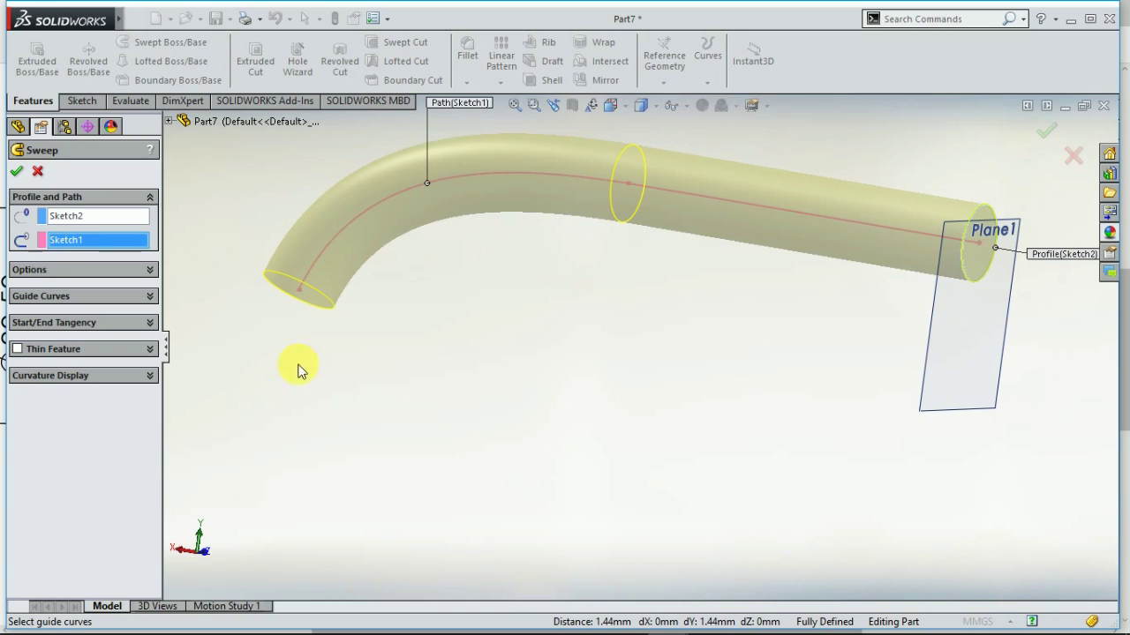
click(17, 172)
Create a reference plane offset 70 mm from Plane1 beyond the tube's bent end, and hide Plane1
middle_drag(644, 327, 789, 439)
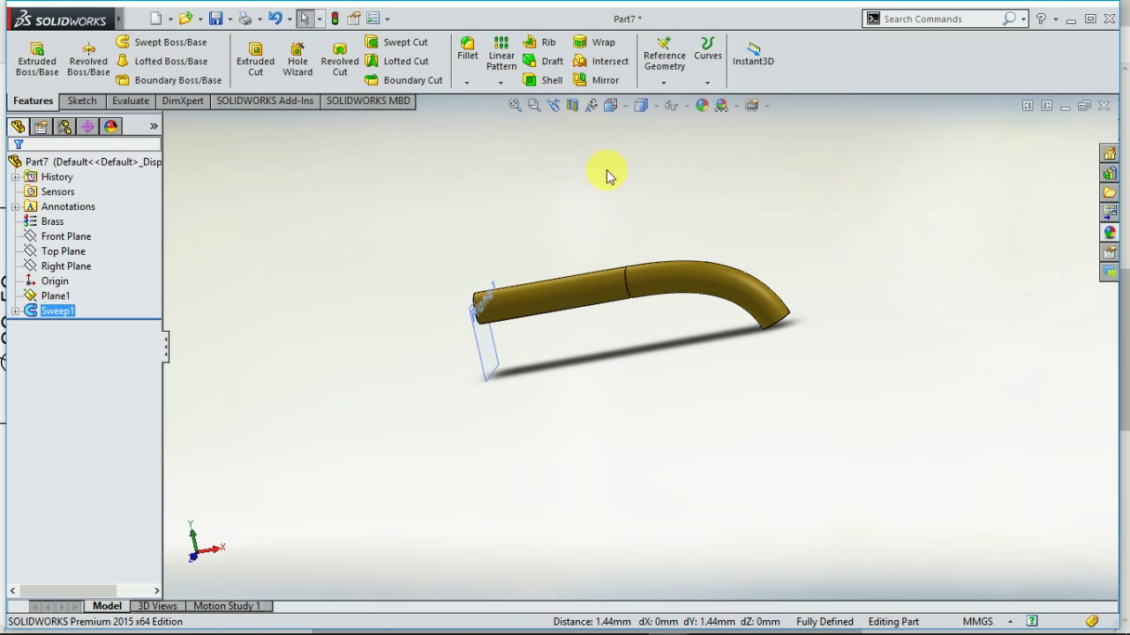
click(663, 78)
click(676, 97)
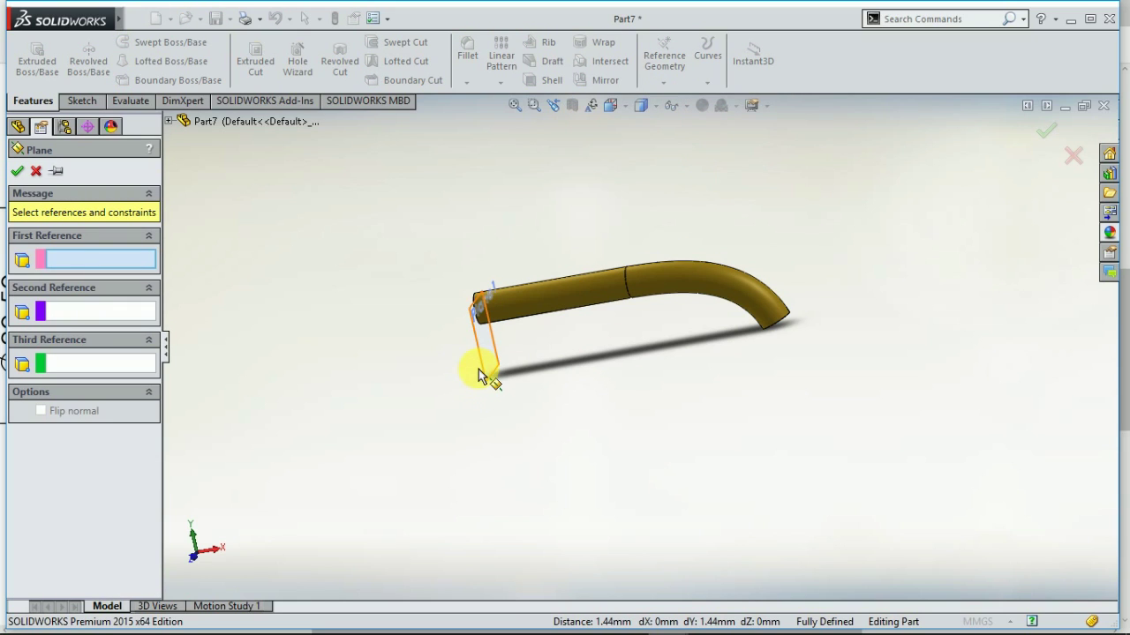
scroll(800, 368, up, 3)
scroll(449, 131, down, 2)
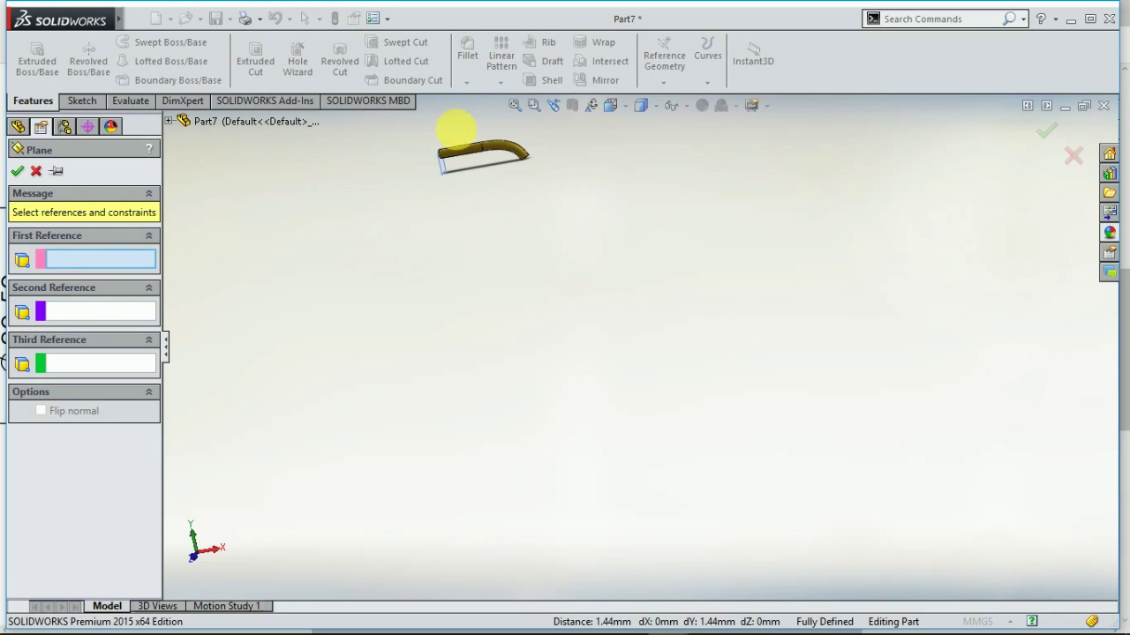
key(f)
click(483, 366)
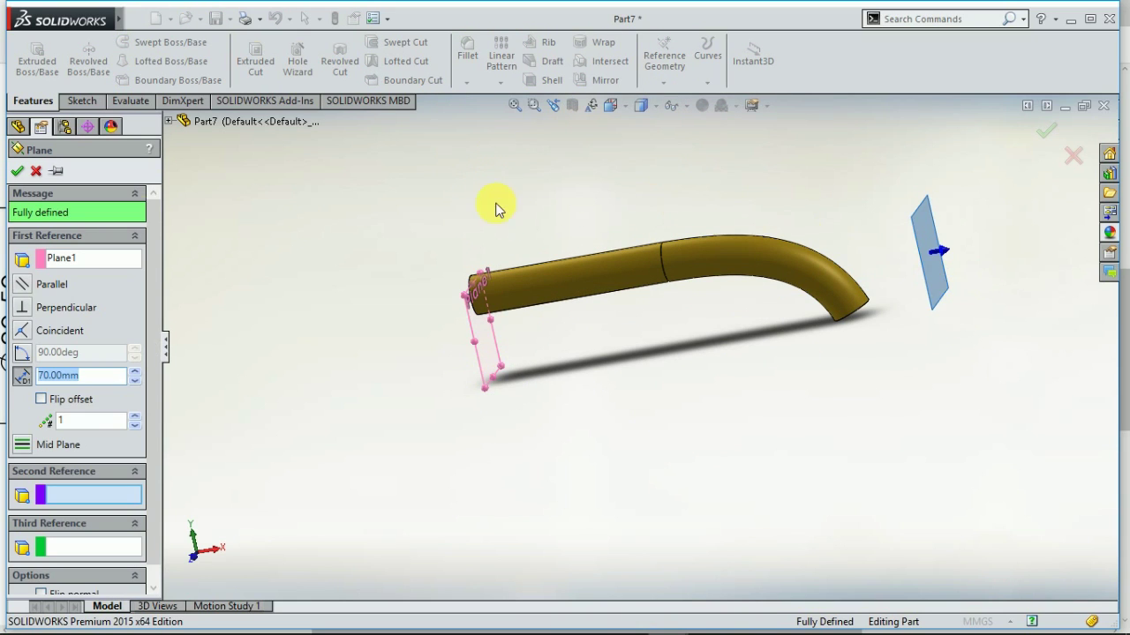
click(17, 171)
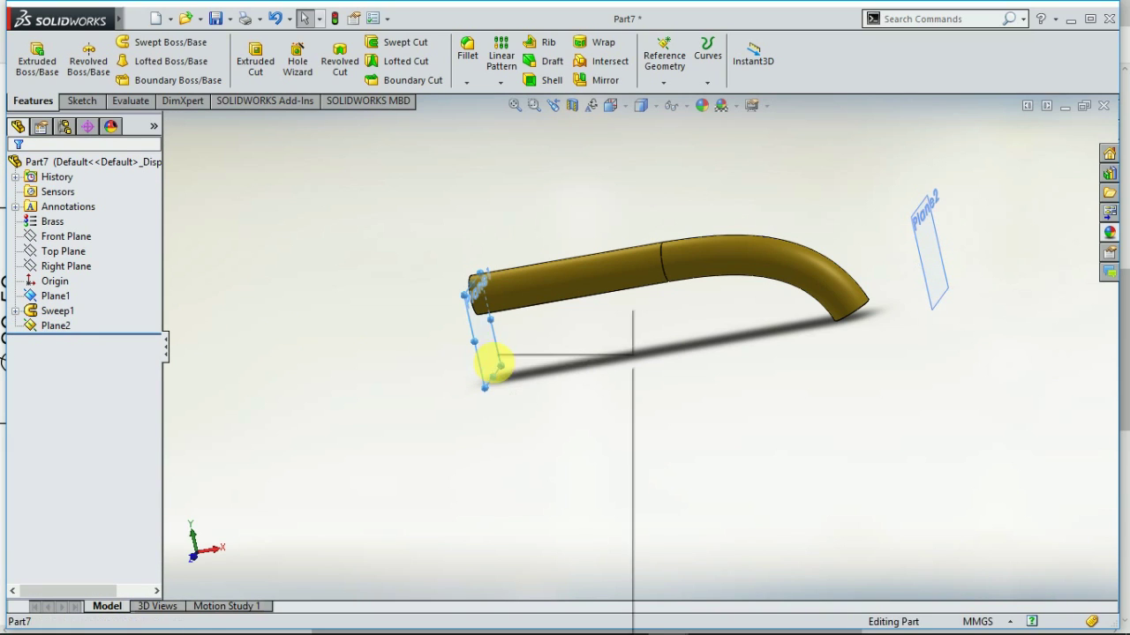
right_click(491, 362)
click(542, 340)
Sketch a closed four-sided outline about 3 mm tall on the offset plane, enclosing the tip of the tube's bent end, viewed face-on
right_click(945, 269)
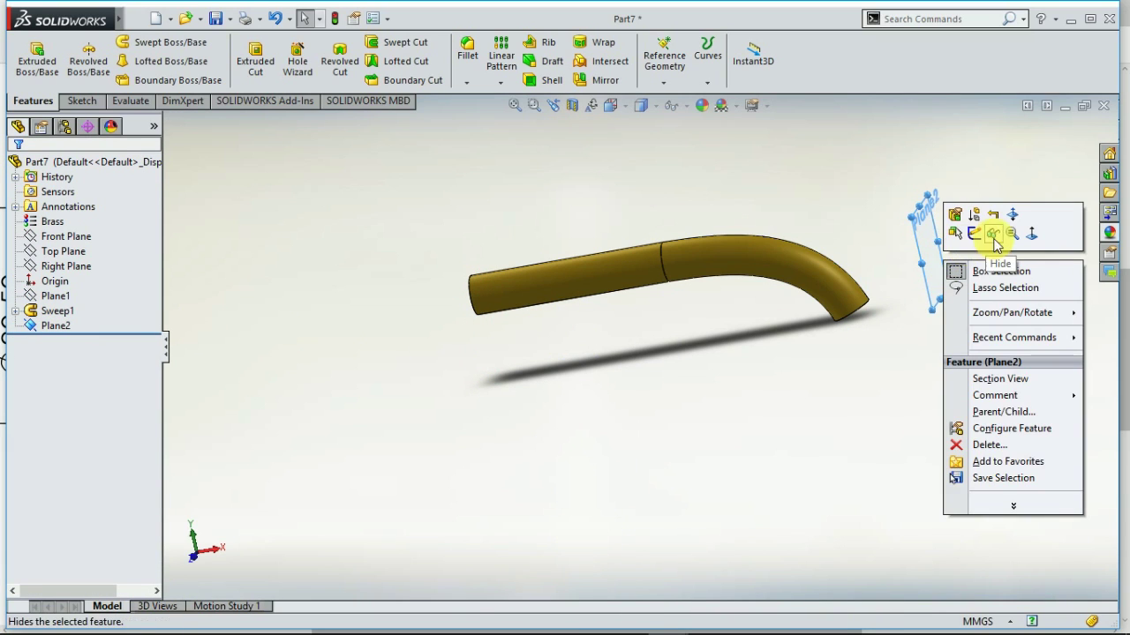
click(948, 220)
right_click(939, 220)
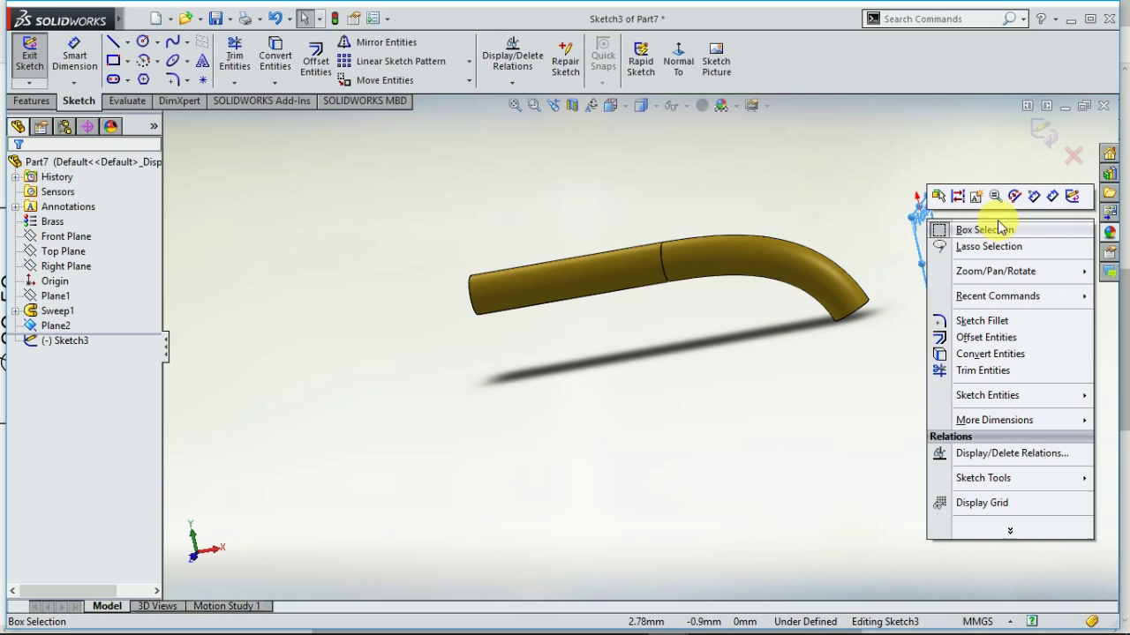
click(677, 64)
drag(647, 558, 605, 565)
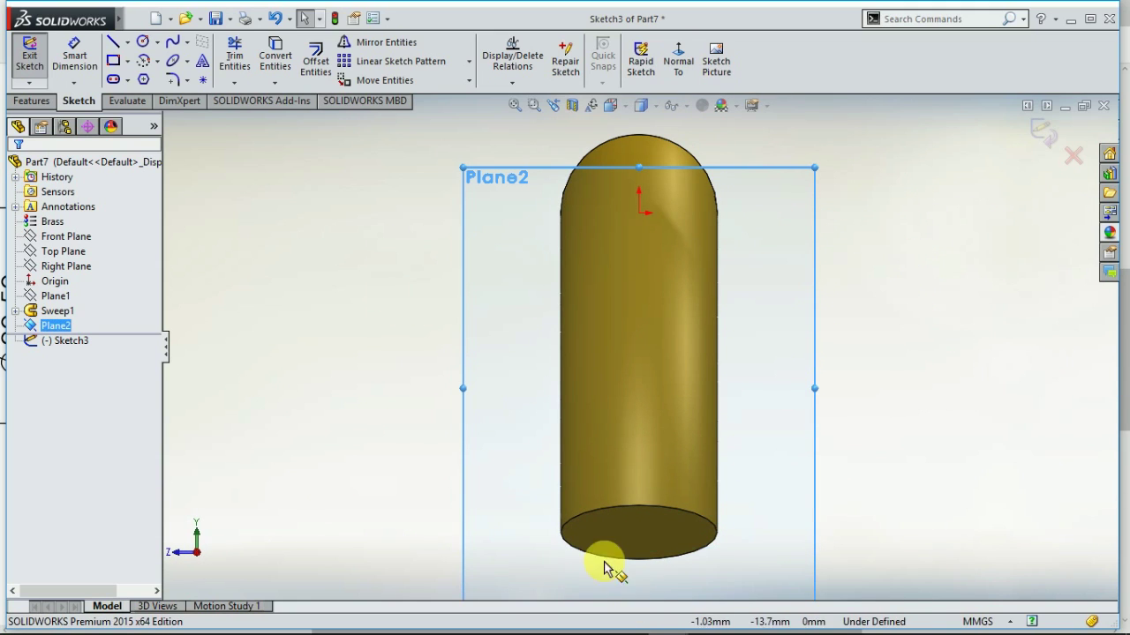
click(113, 46)
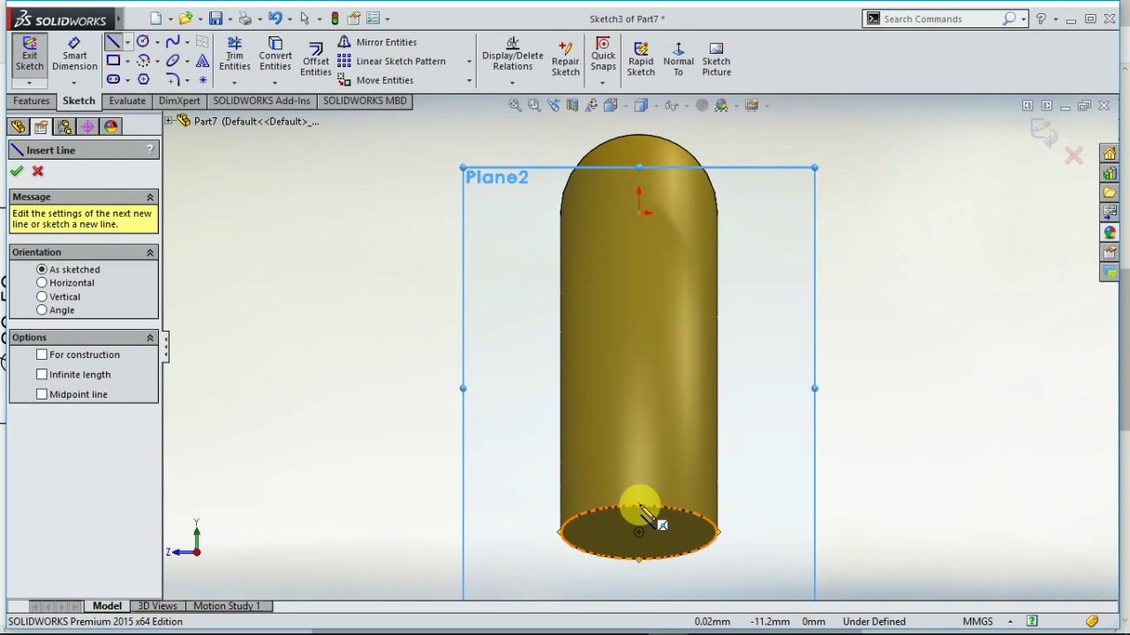
click(746, 505)
click(523, 506)
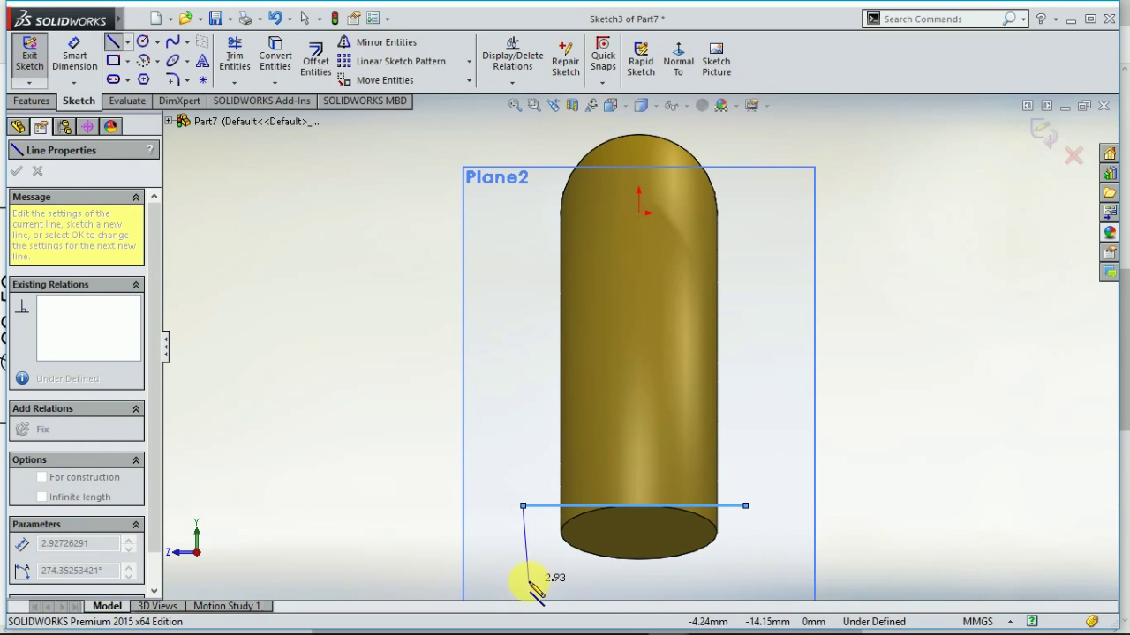
click(528, 582)
click(759, 582)
click(746, 506)
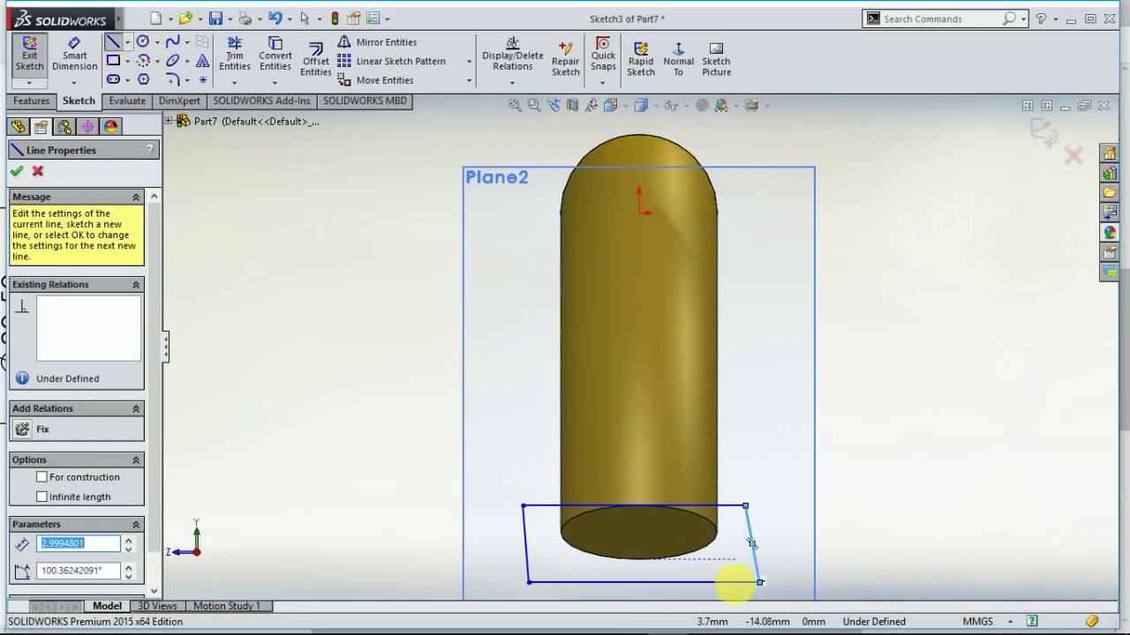
Trim the tube's bent end with a 25 mm blind extruded cut of the outline, and hide the offset plane
click(31, 100)
click(255, 60)
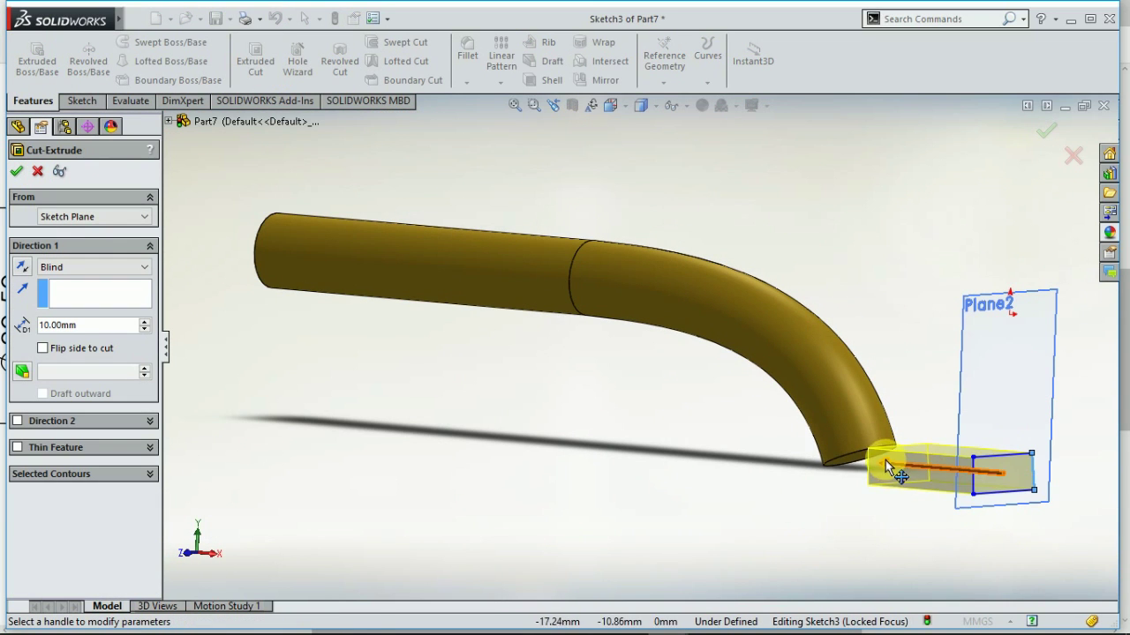
drag(885, 460, 696, 488)
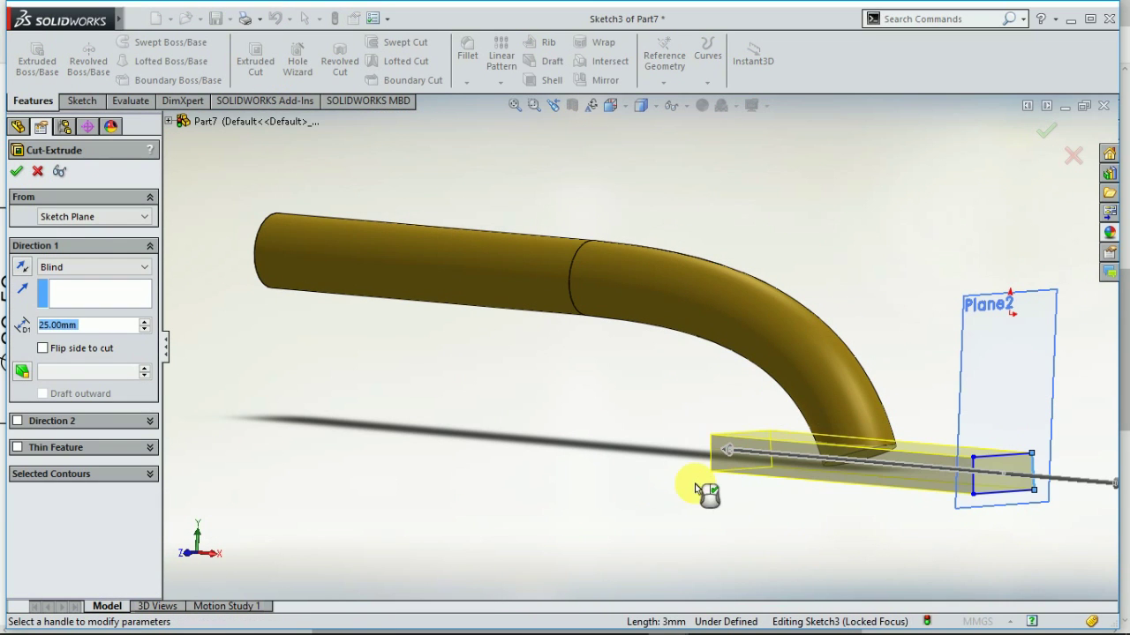
click(21, 172)
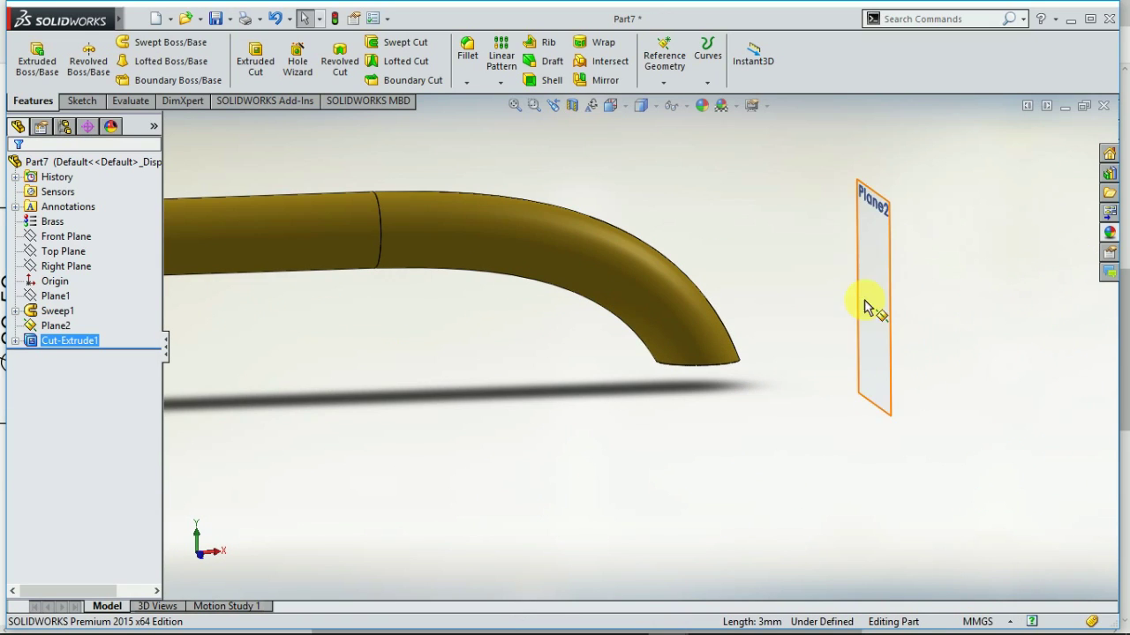
right_click(883, 304)
click(923, 234)
scroll(706, 371, down, 5)
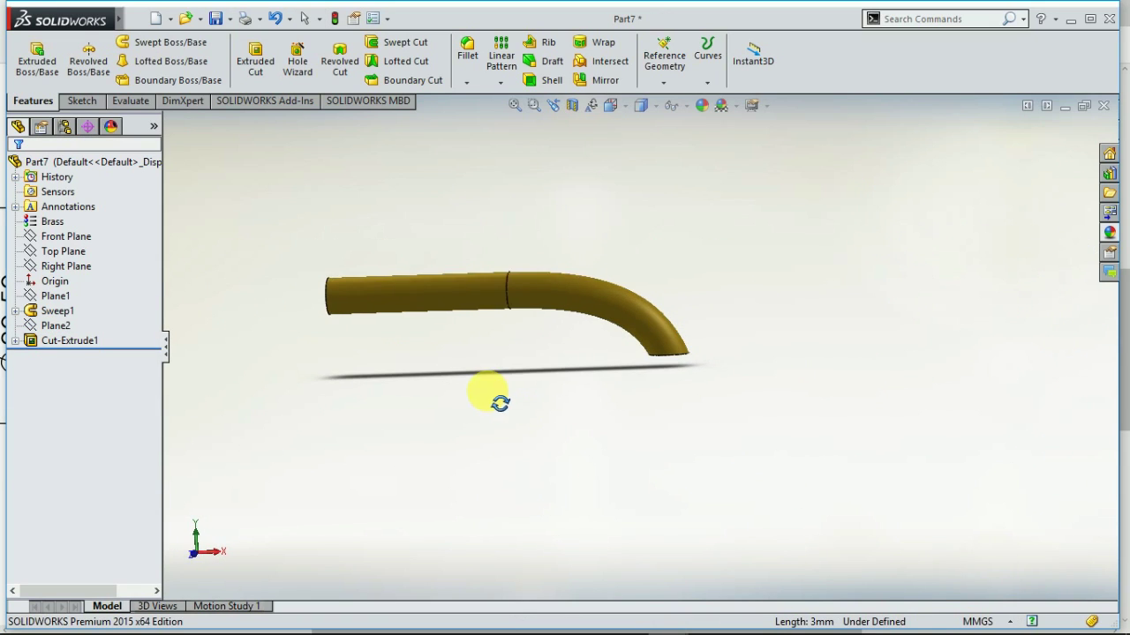
Save the part as Part7.SLDPRT
click(119, 19)
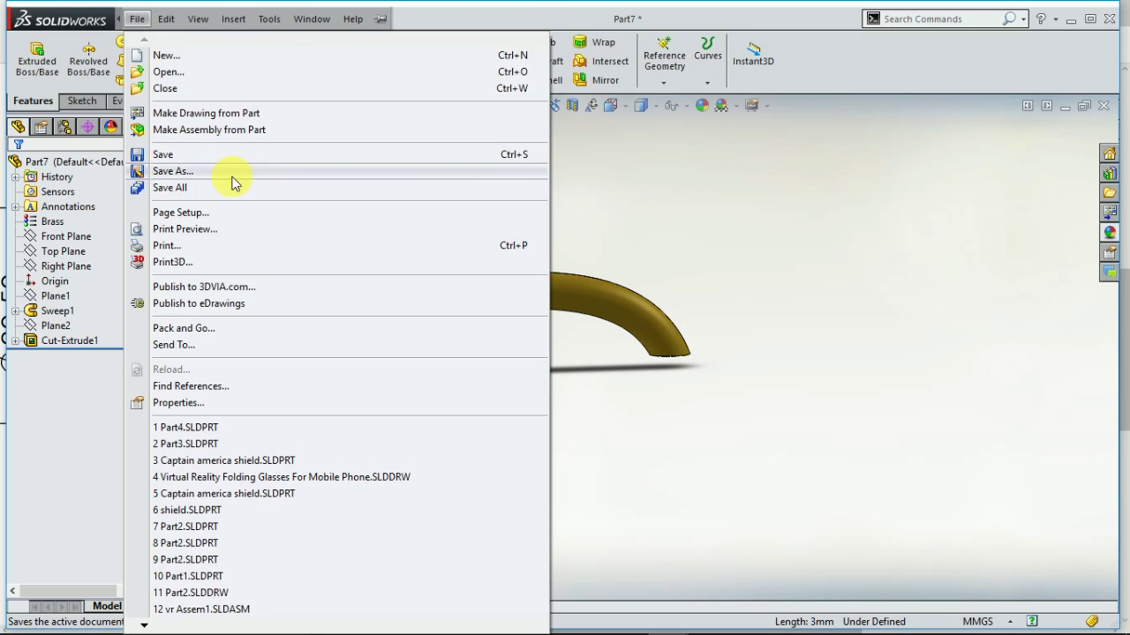
click(230, 172)
click(418, 375)
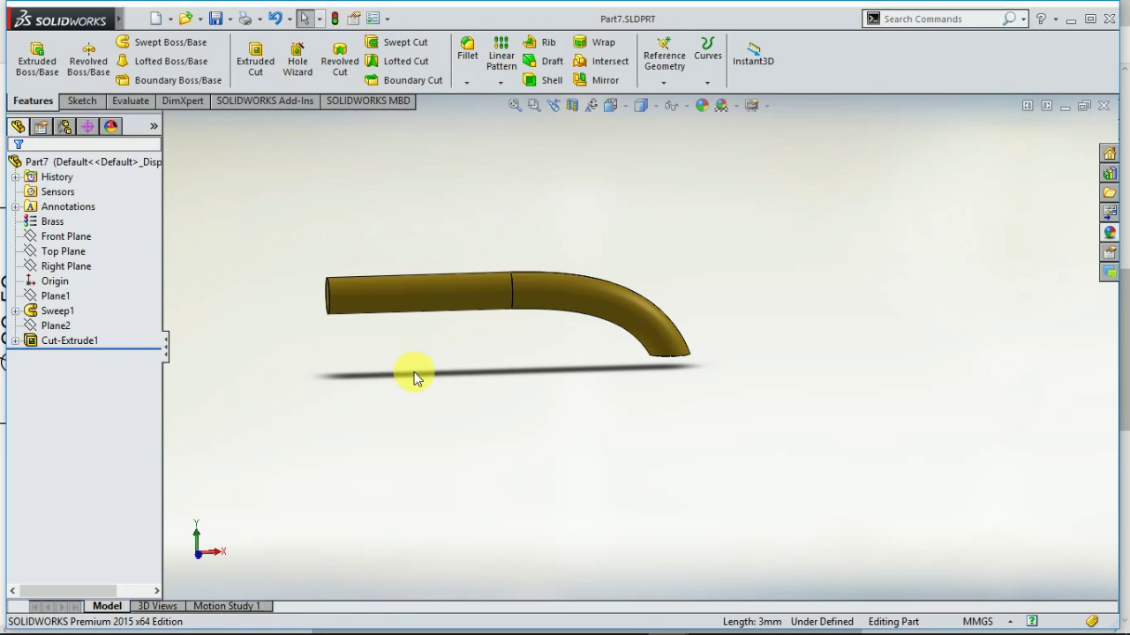
Sketch a circle about 5.5 mm in diameter centred on the origin on Plane1, viewing the plane face-on first
middle_drag(464, 281, 474, 402)
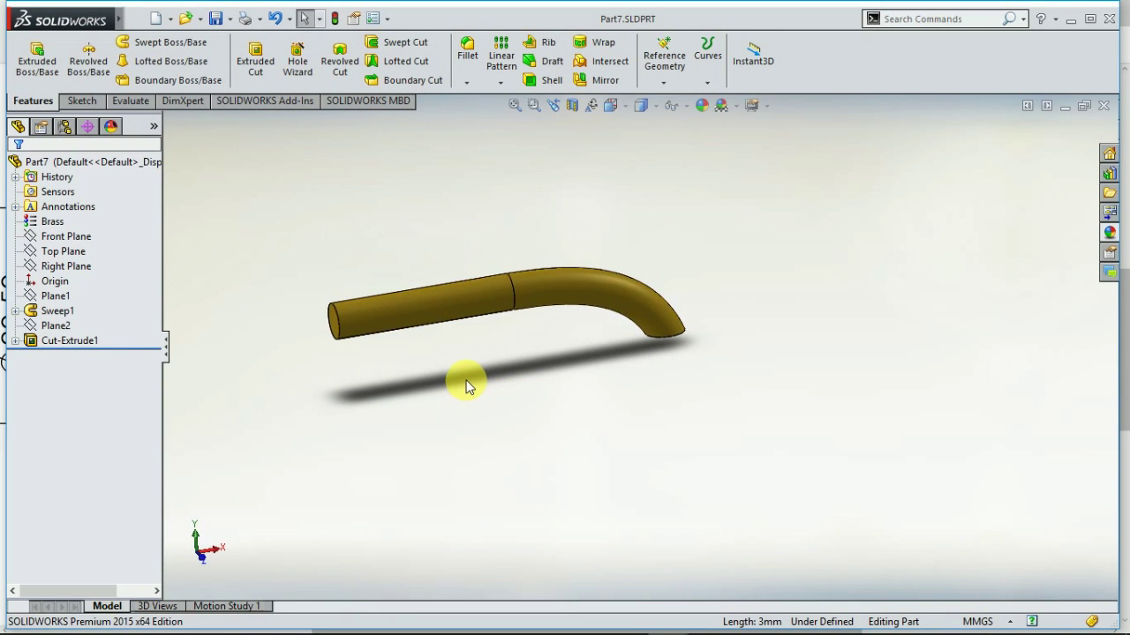
drag(55, 348, 60, 331)
right_click(33, 299)
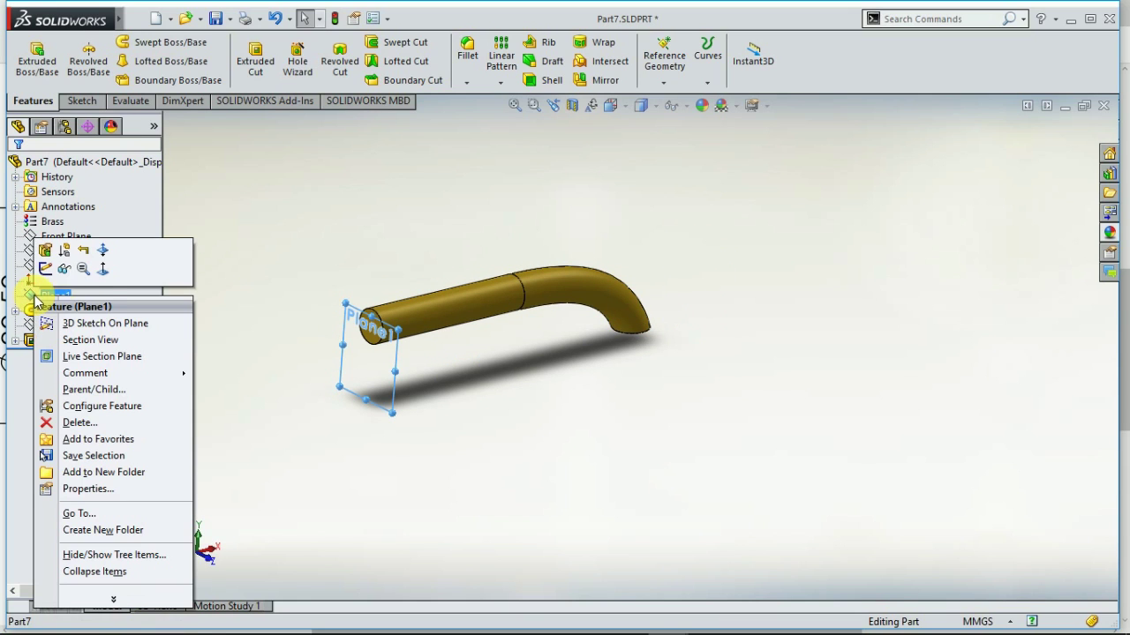
click(45, 269)
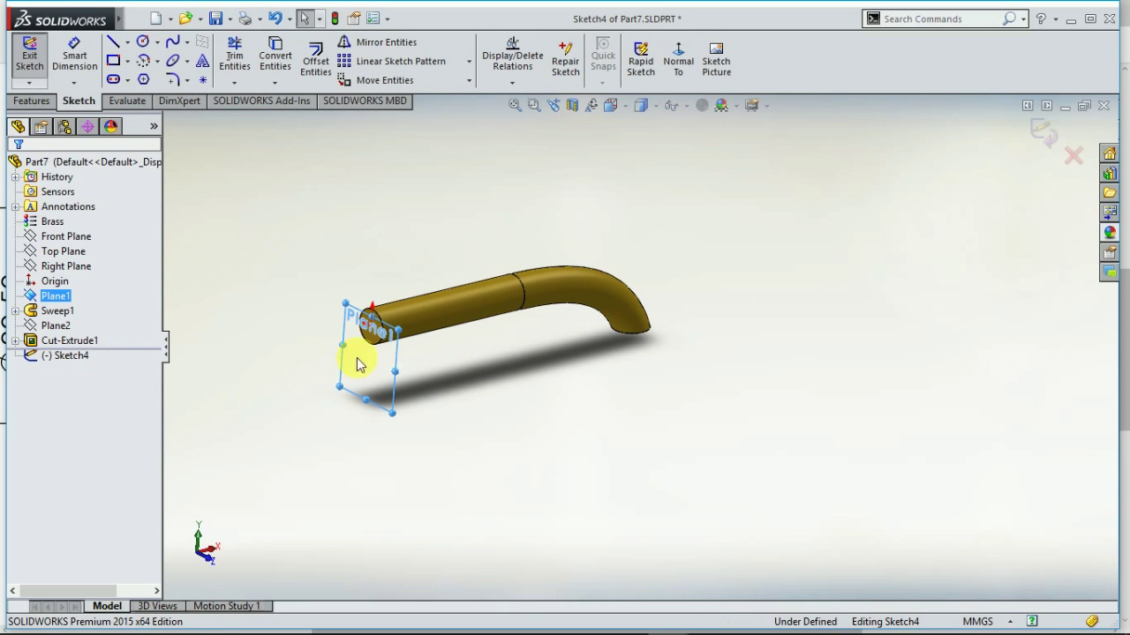
click(665, 83)
click(678, 66)
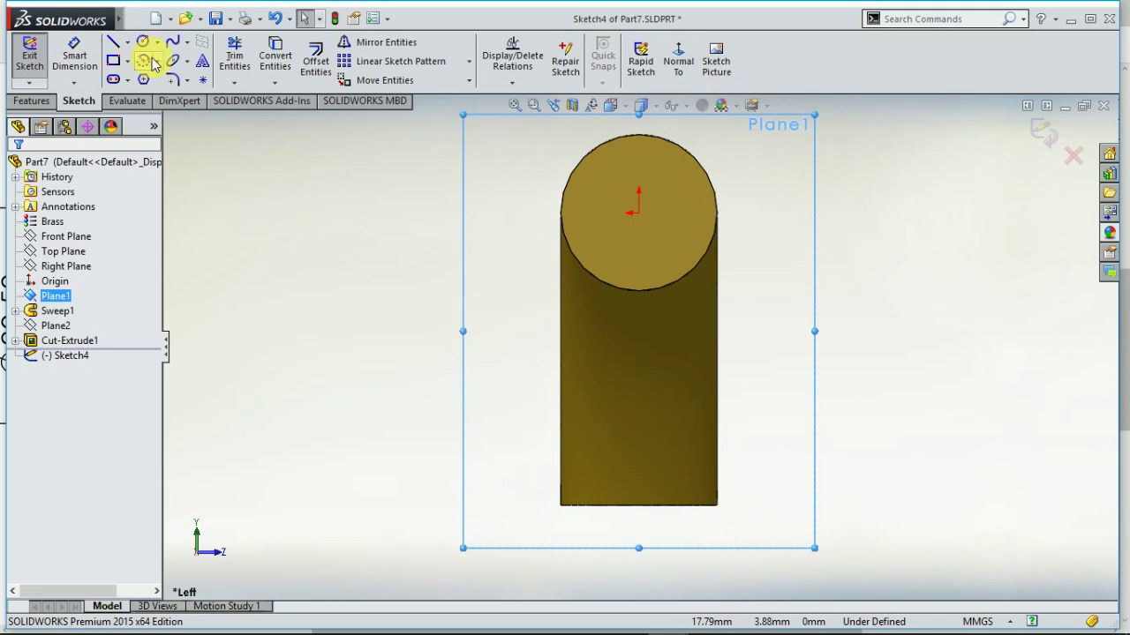
drag(640, 212, 673, 152)
Dimension the inner circle's diameter as 5.8 mm
click(74, 55)
click(615, 265)
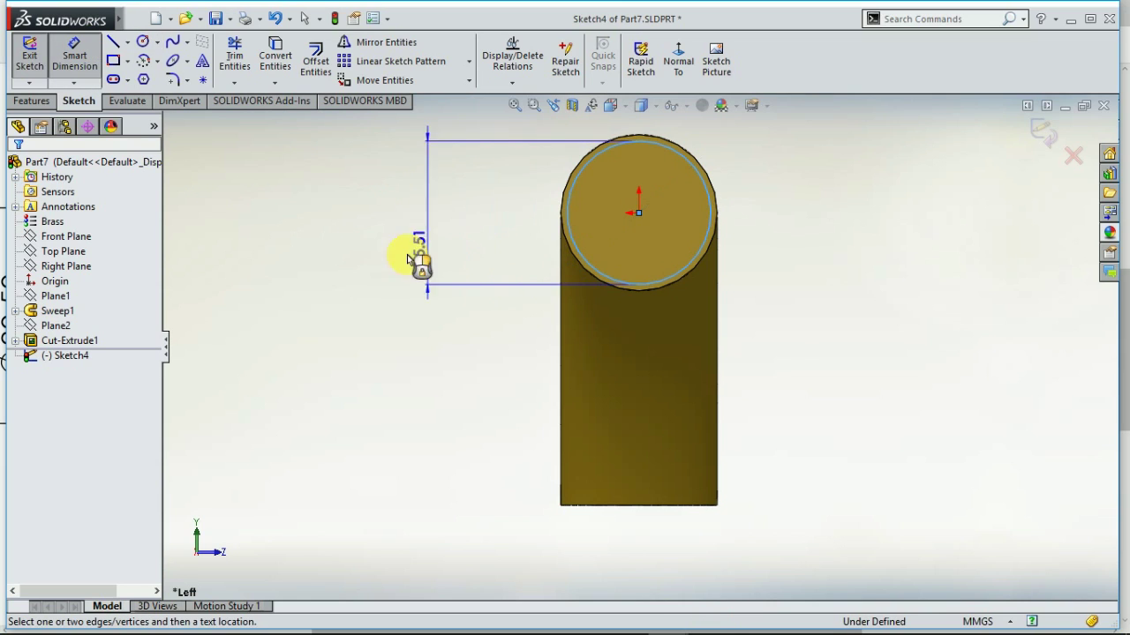
click(314, 367)
text(5.8)
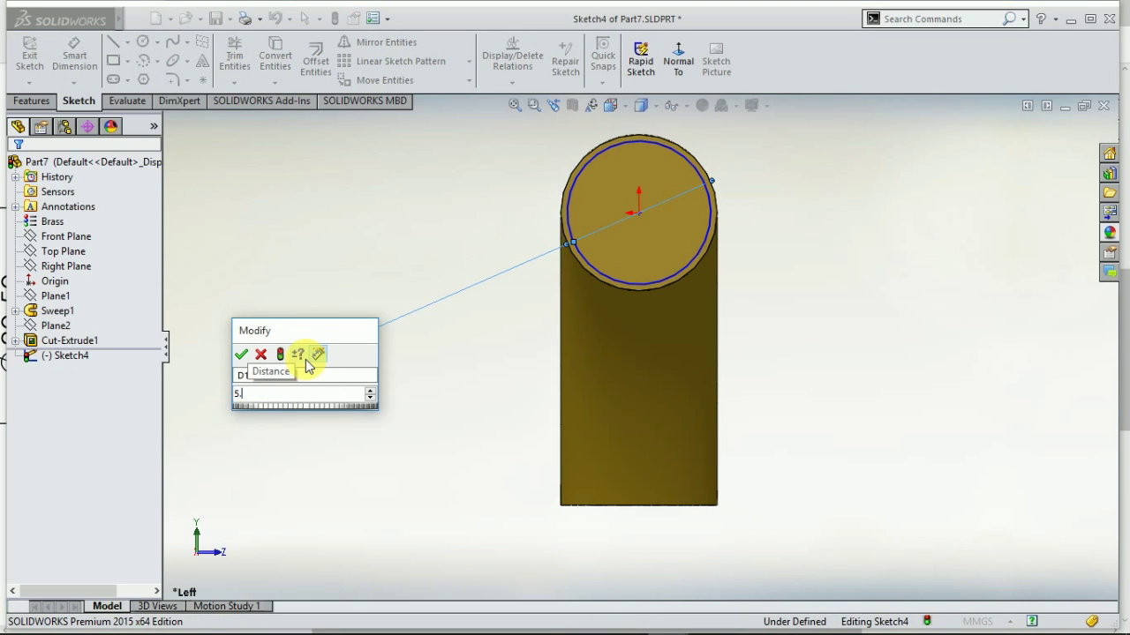
key(Return)
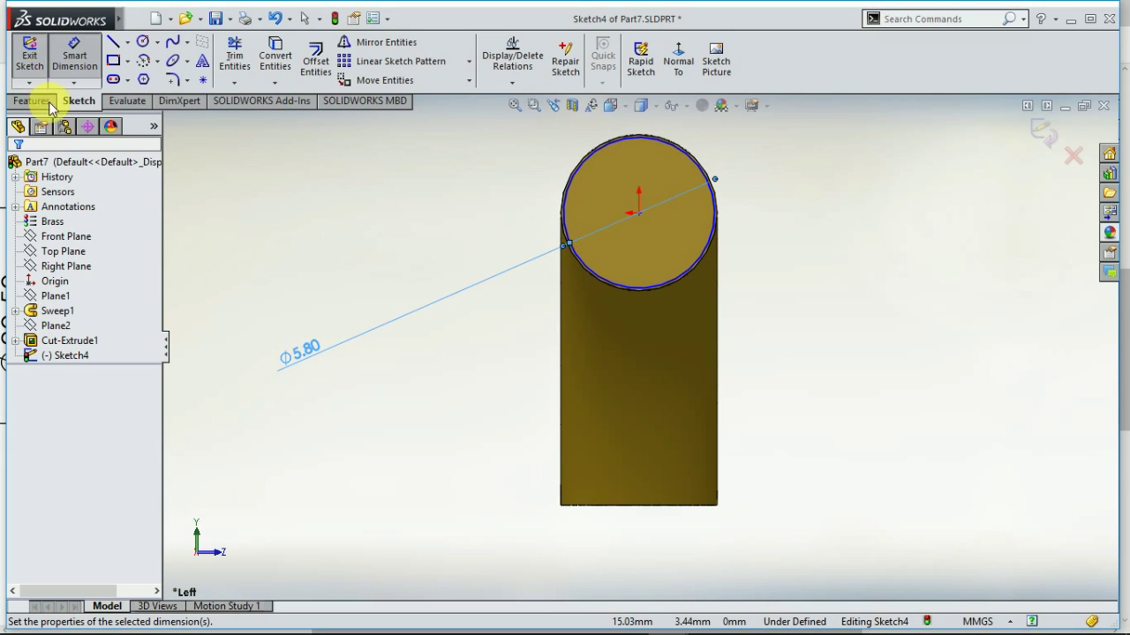
Hollow the tube with a swept cut of the 5.8 mm circle along the original line-and-spline path sketch
click(29, 55)
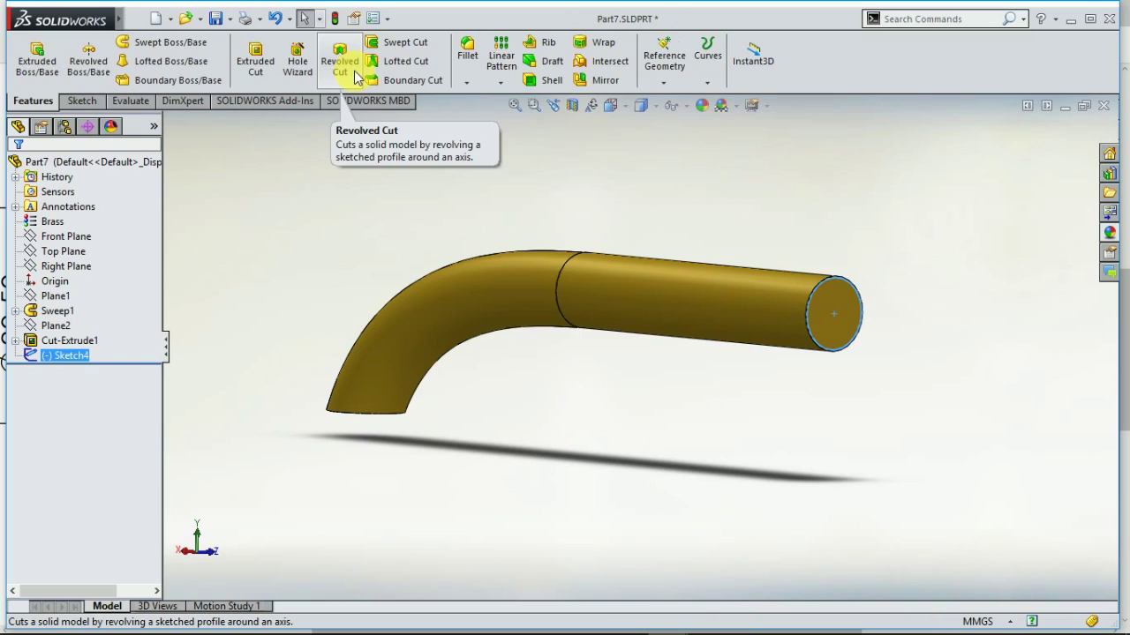
click(395, 42)
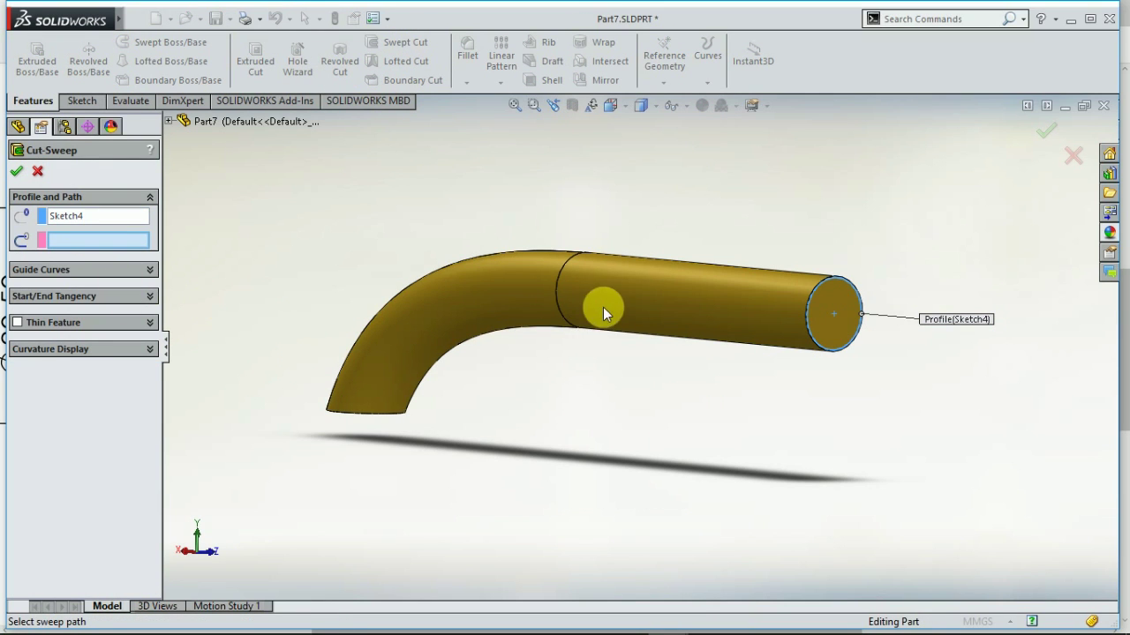
click(169, 122)
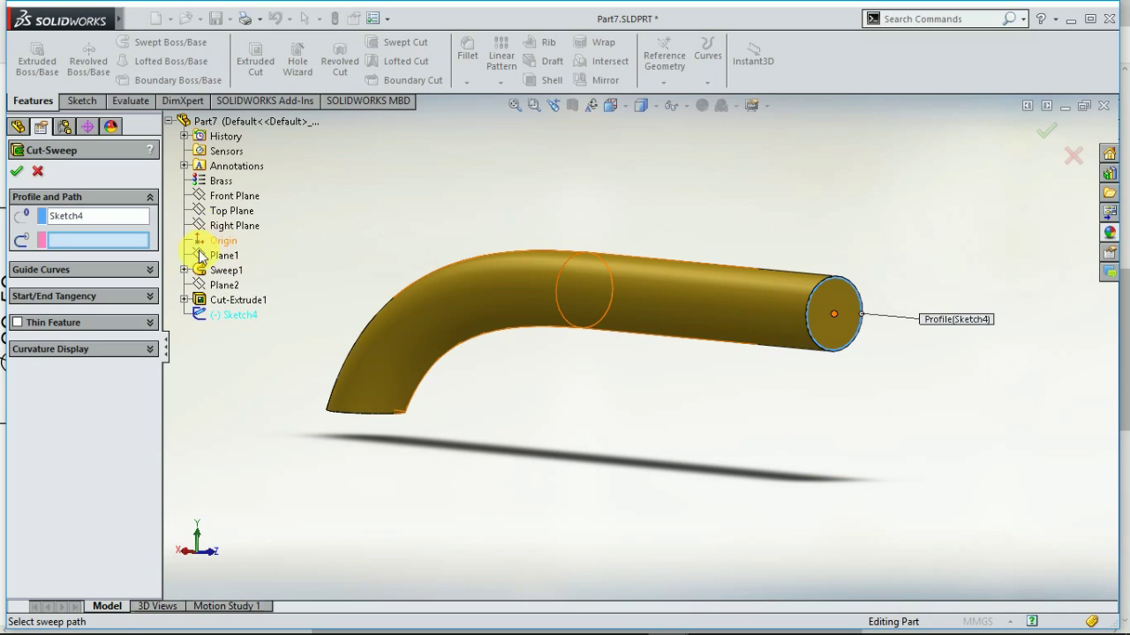
click(184, 270)
click(228, 300)
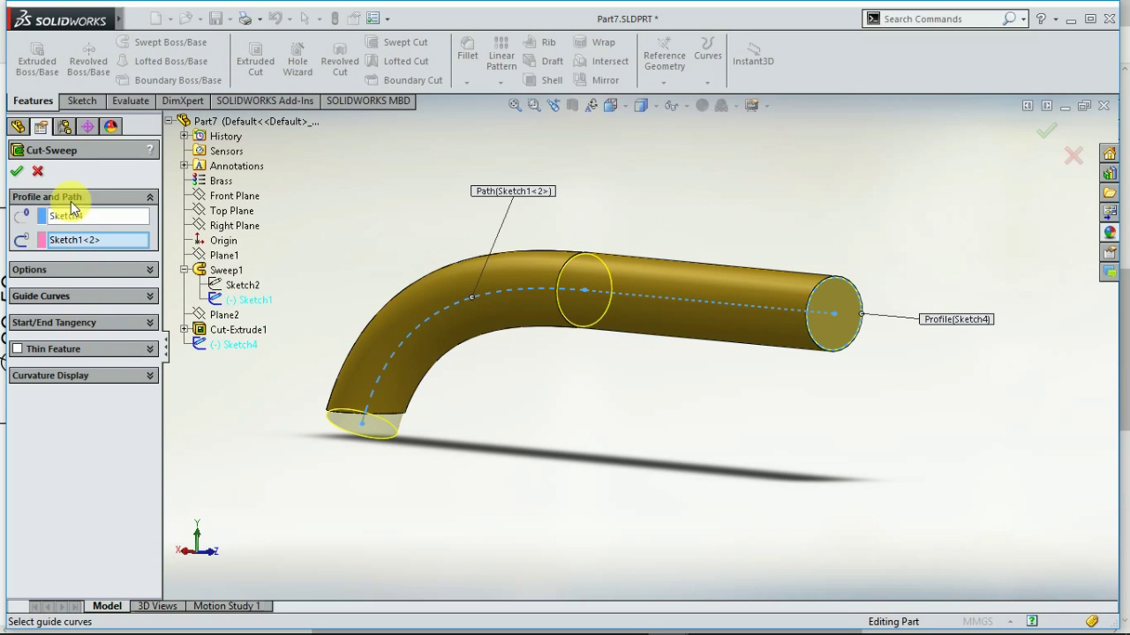
click(18, 173)
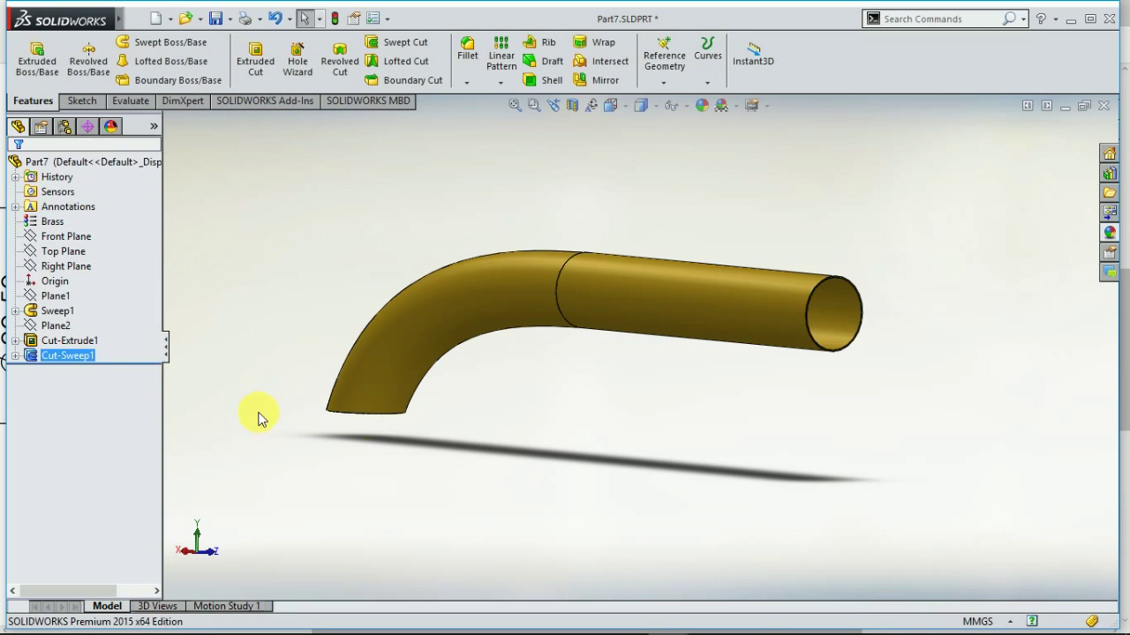
Start creating a new document
middle_drag(253, 416, 668, 424)
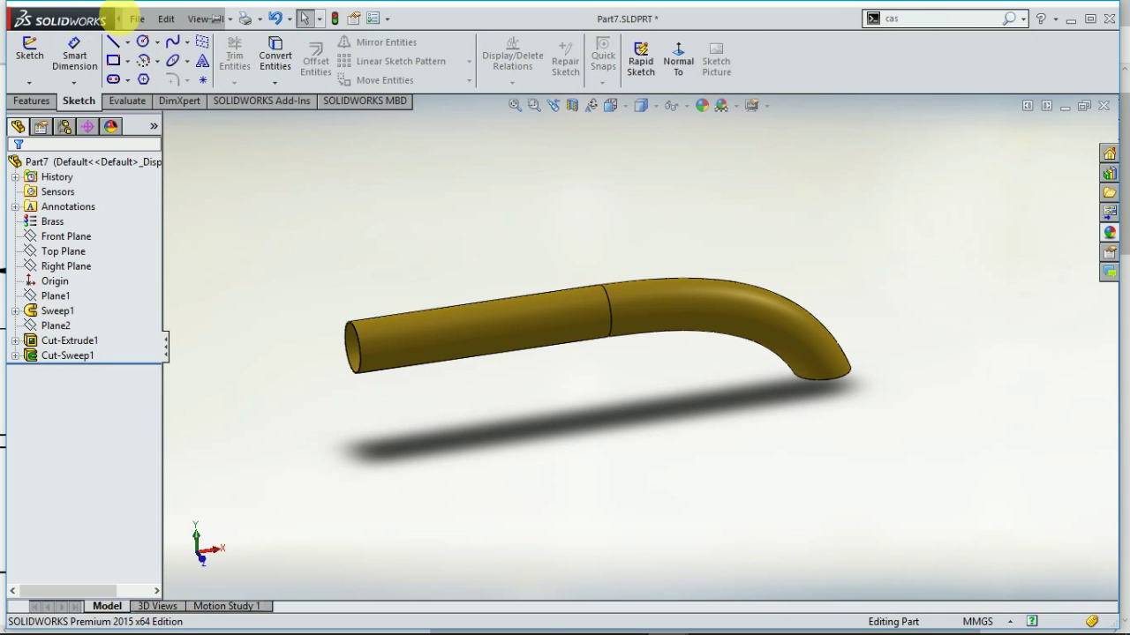
click(137, 19)
click(170, 58)
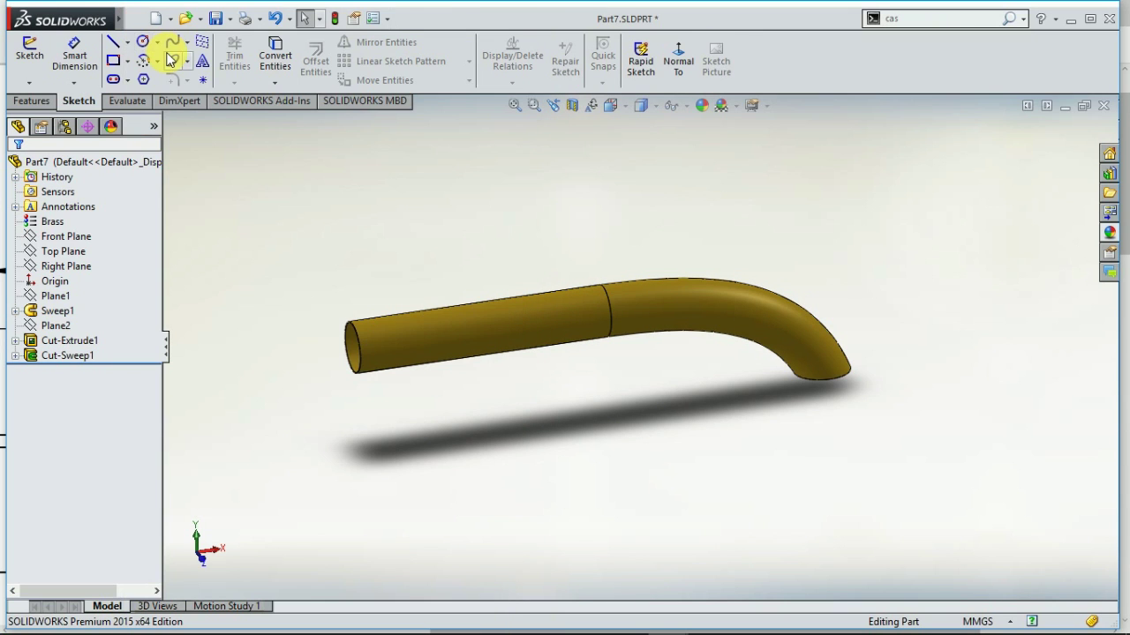